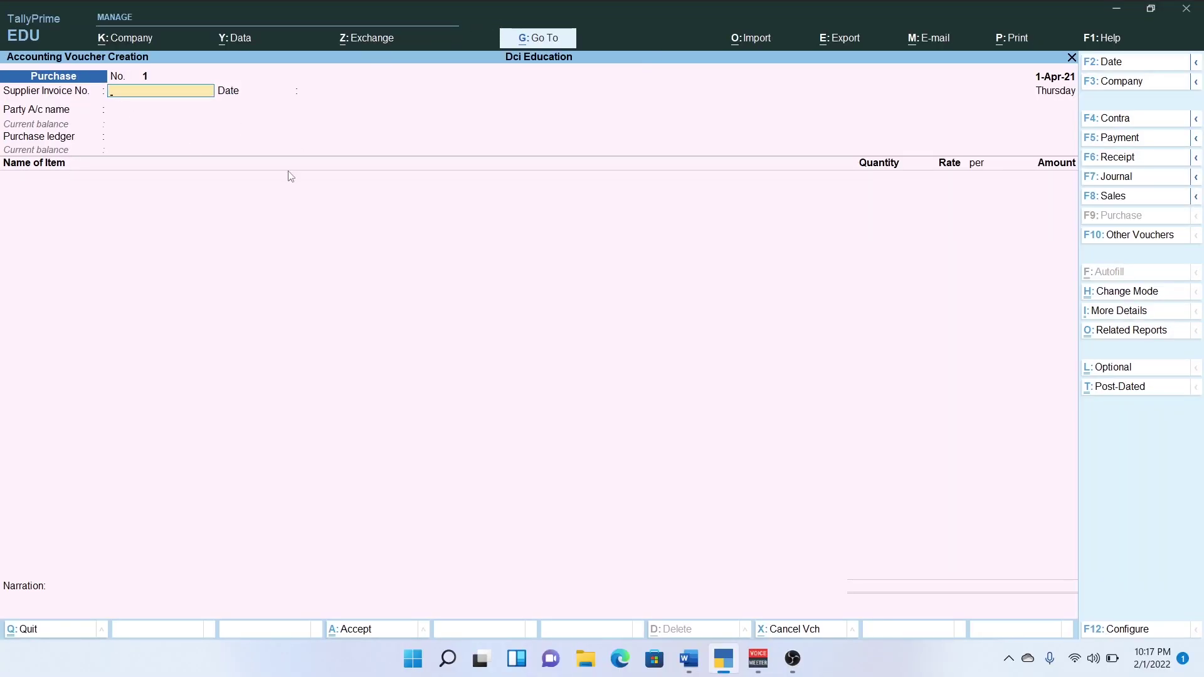
Switch to the Word purchase list and change the computer table quantity to 10, then select its rate of 1200
{"action": "key", "text": "alt+Tab"}
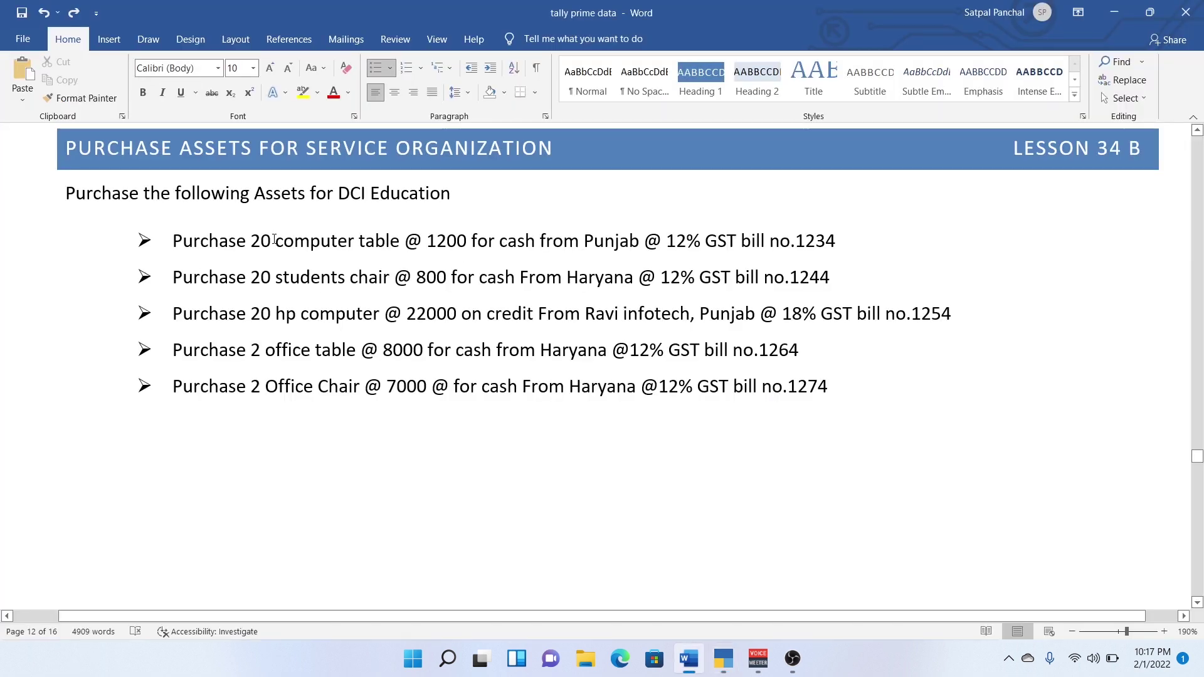
{"action": "left_click_drag", "start_coordinate": [274, 239], "coordinate": [251, 240]}
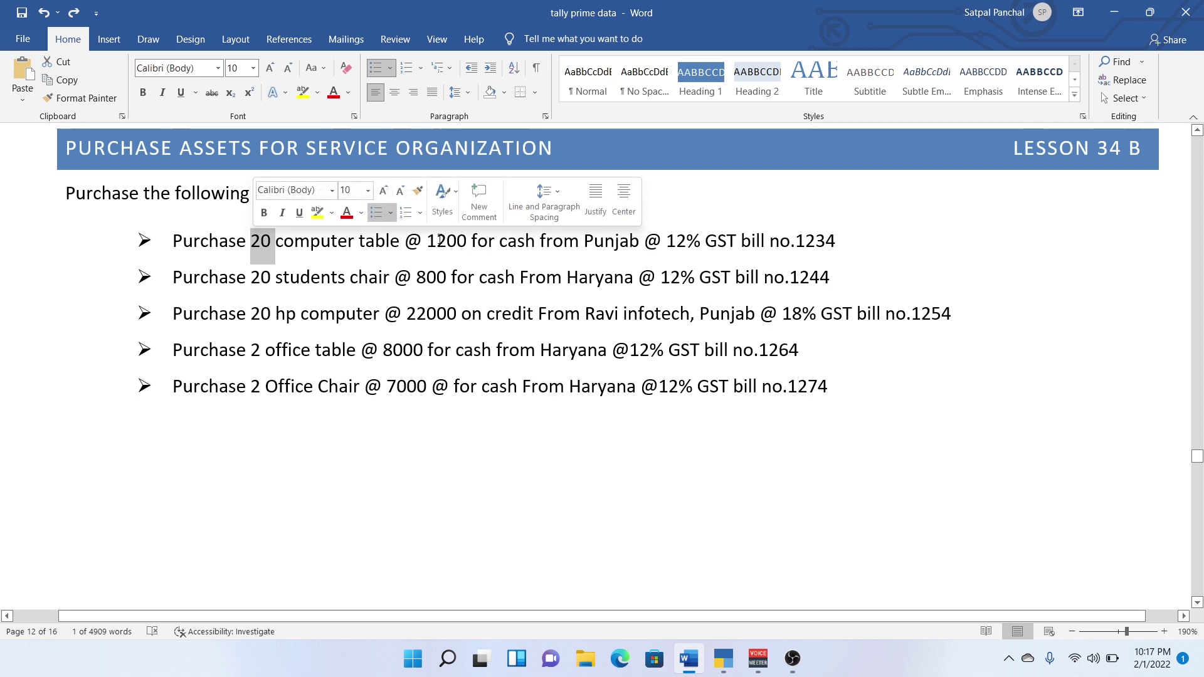
{"action": "left_click", "coordinate": [265, 245]}
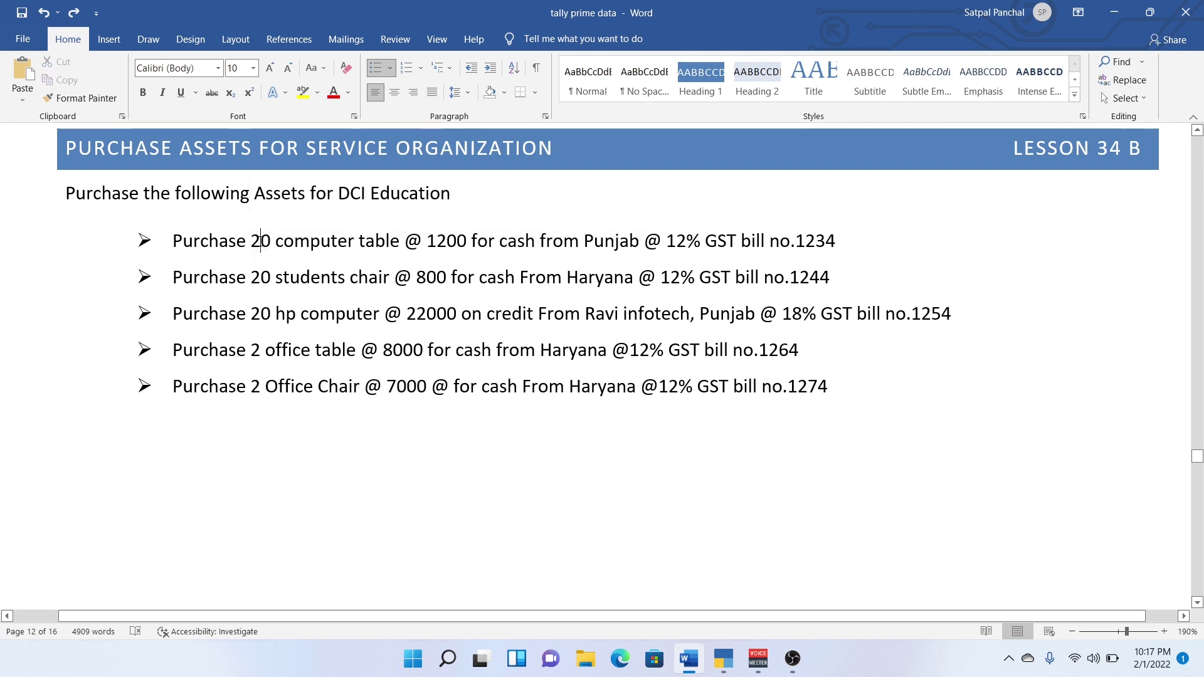
{"action": "key", "text": "BackSpace"}
{"action": "type", "text": "1"}
{"action": "left_click_drag", "start_coordinate": [466, 241], "coordinate": [427, 241]}
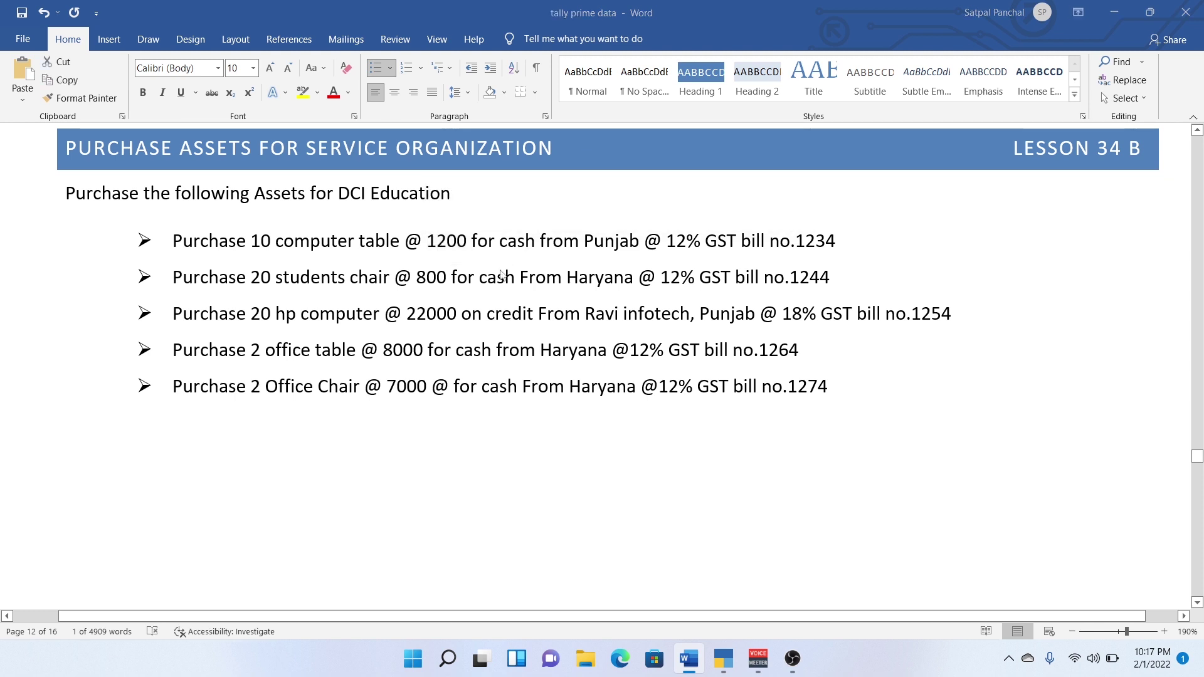
Switch back to TallyPrime and change the purchase voucher mode to Accounting Invoice
{"action": "key", "text": "alt+Tab"}
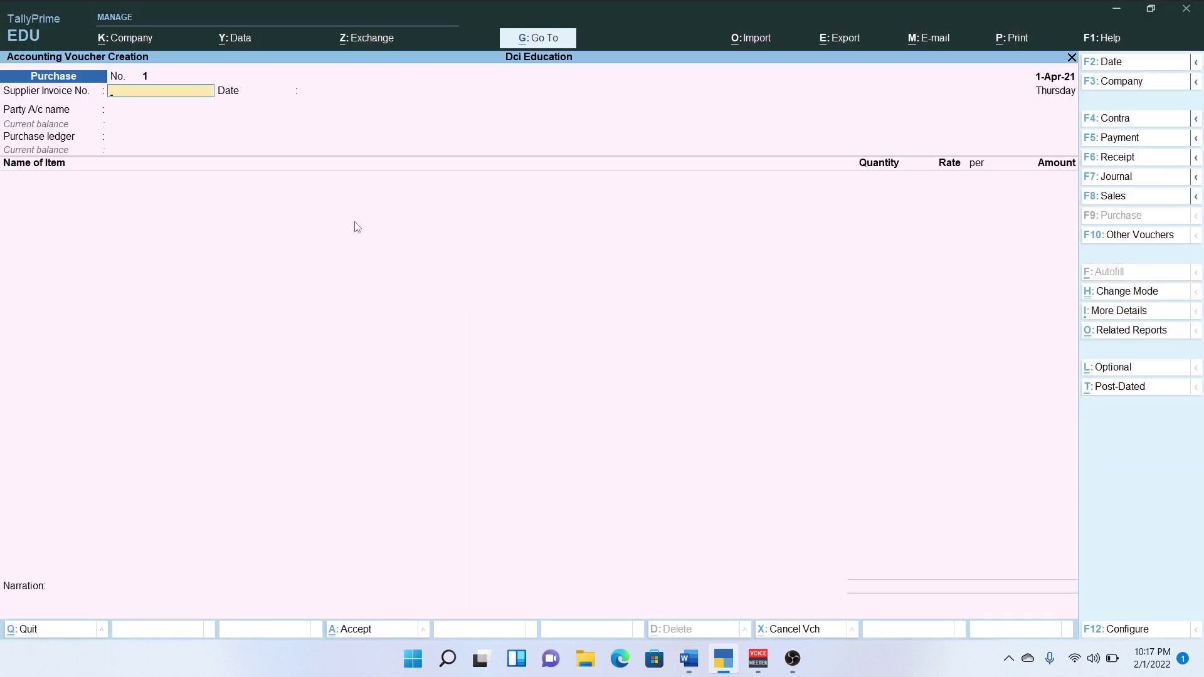
{"action": "left_click", "coordinate": [1151, 294]}
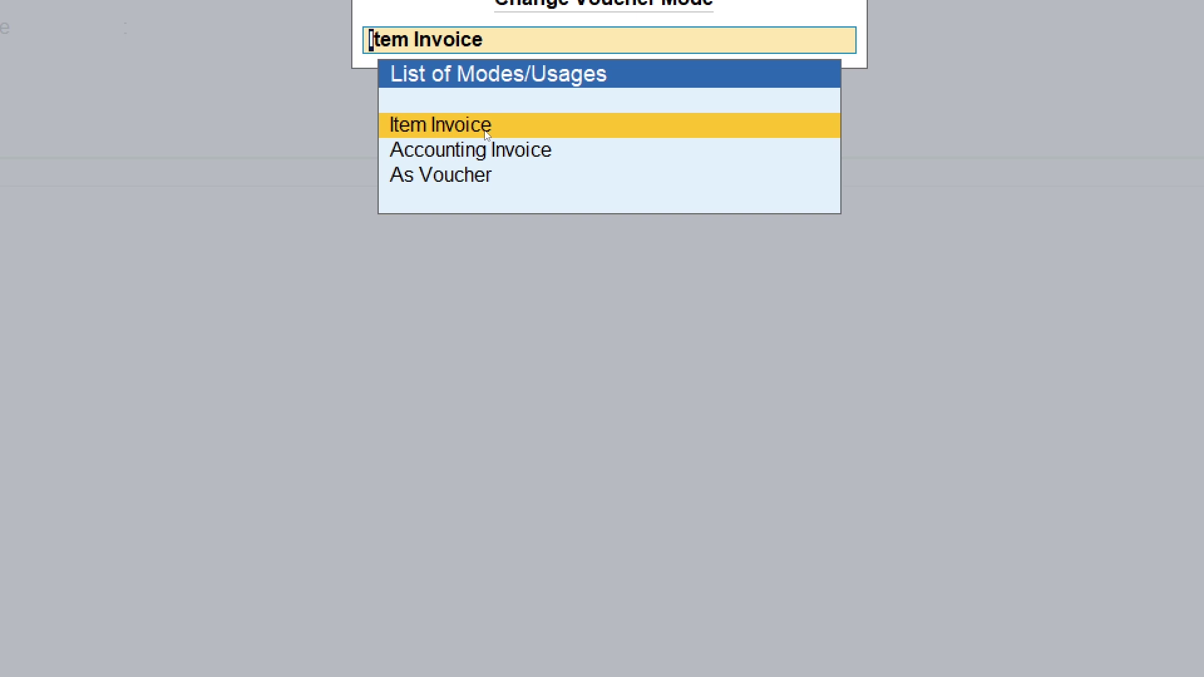
{"action": "key", "text": "Down"}
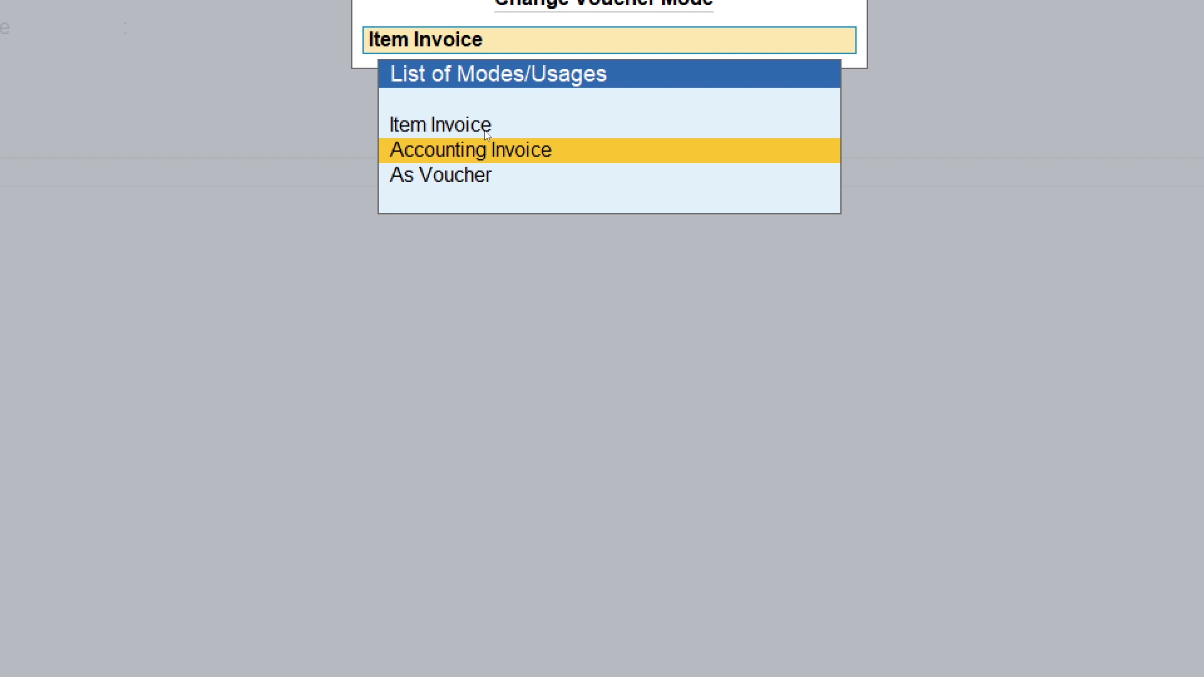
{"action": "key", "text": "Return"}
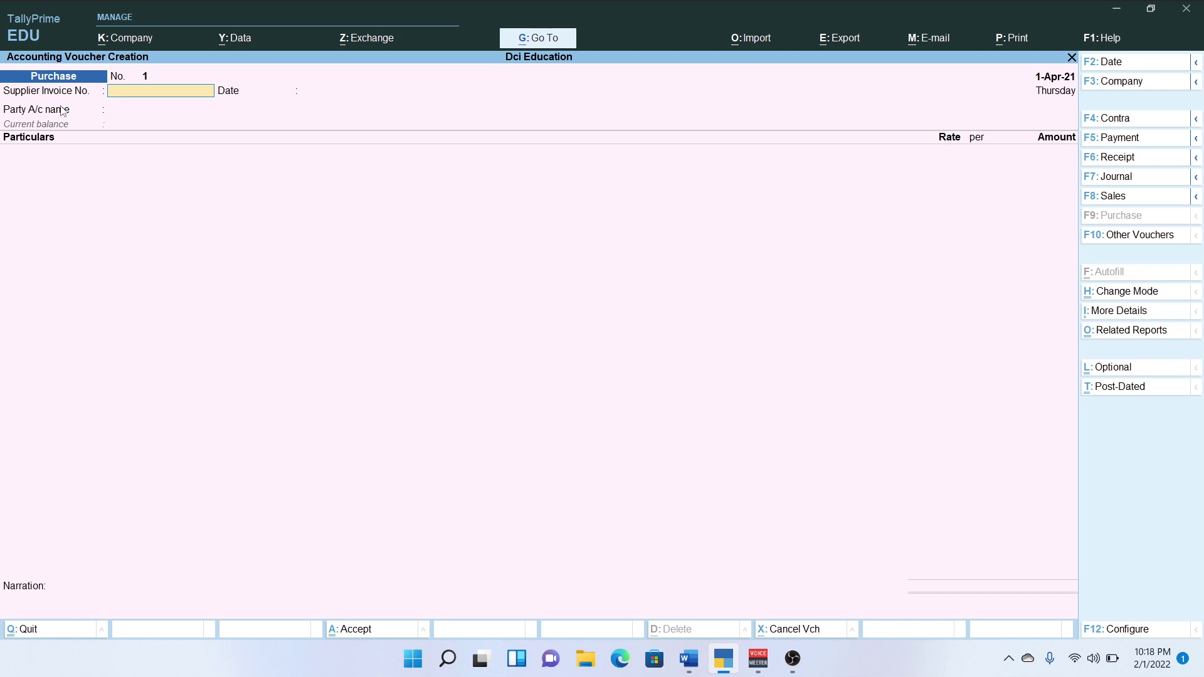
Check the bill number in Word and enter supplier invoice number 1234 dated 1-Apr-21 with Cash as the party account
{"action": "key", "text": "alt+Tab"}
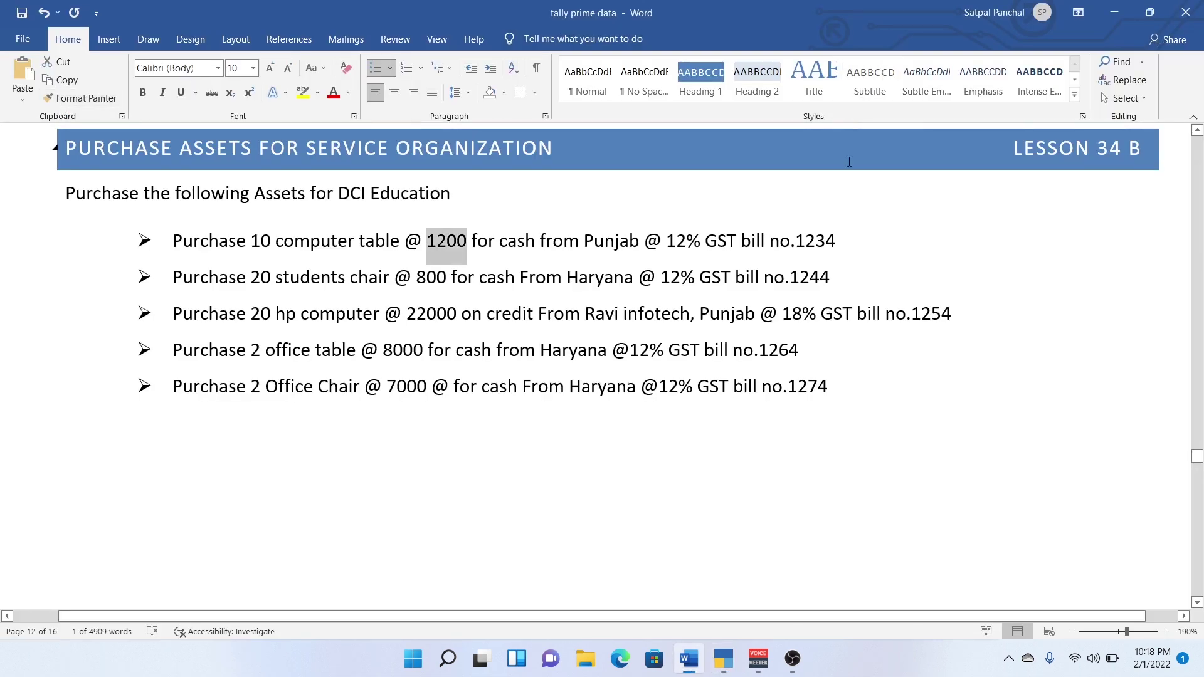
{"action": "key", "text": "alt+Tab"}
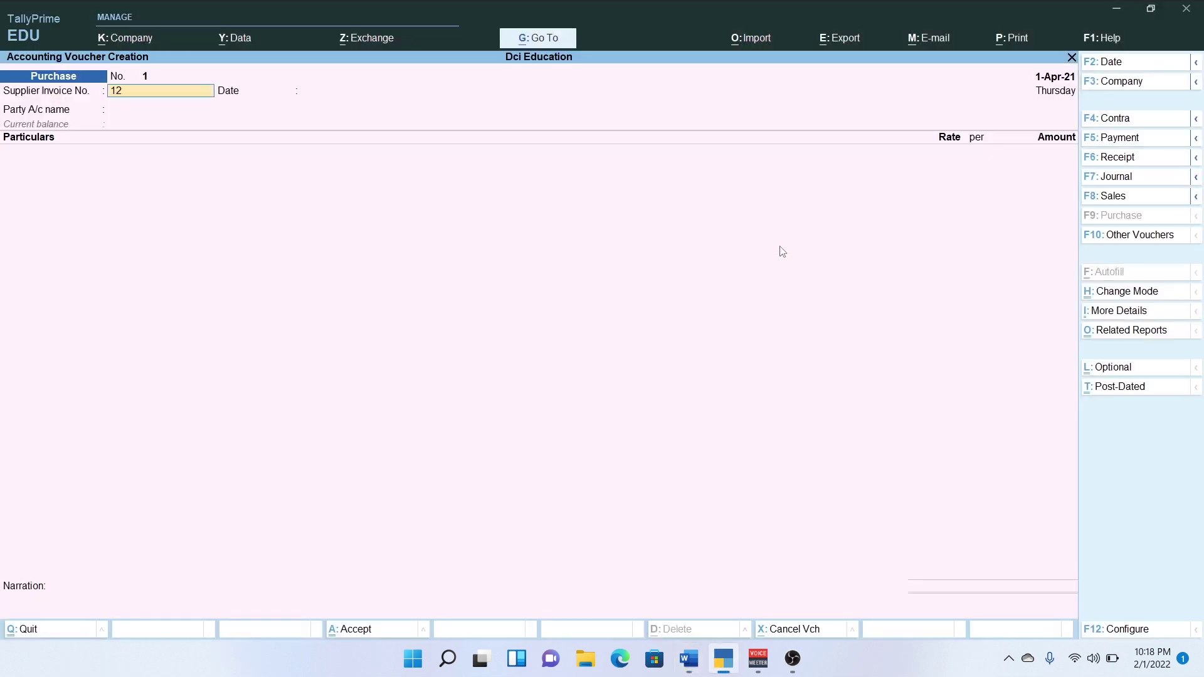
{"action": "key", "text": "Return"}
{"action": "key", "text": "Return"}
{"action": "key", "text": "Return"}
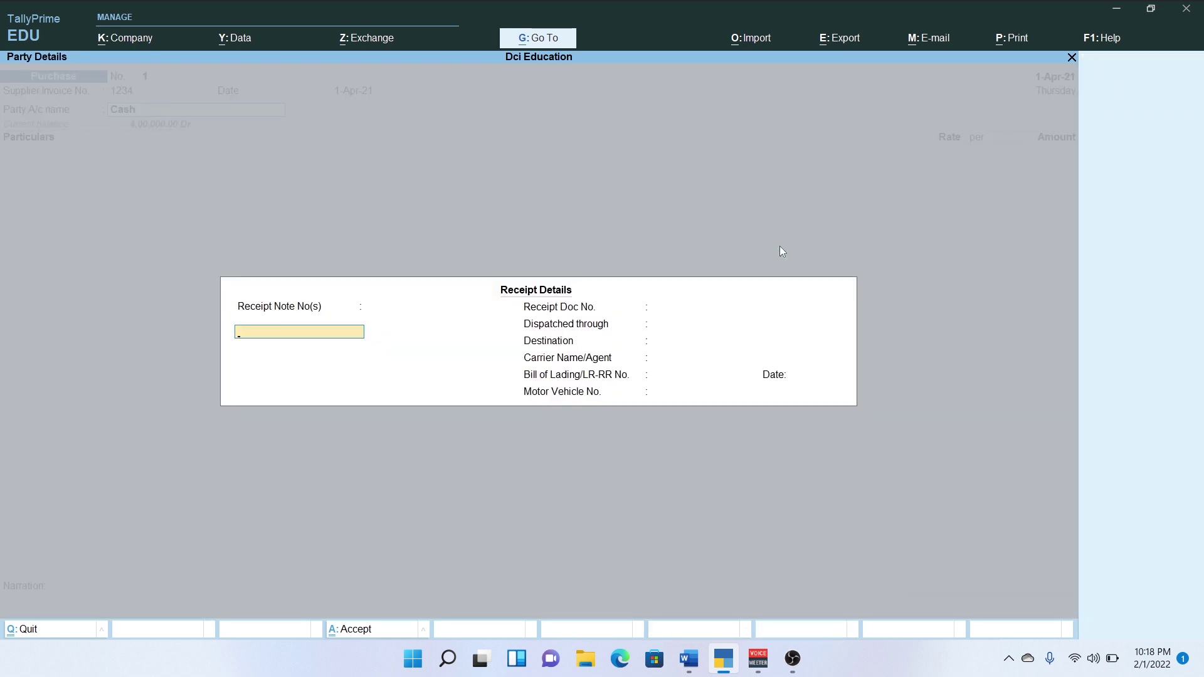
{"action": "key", "text": "Escape"}
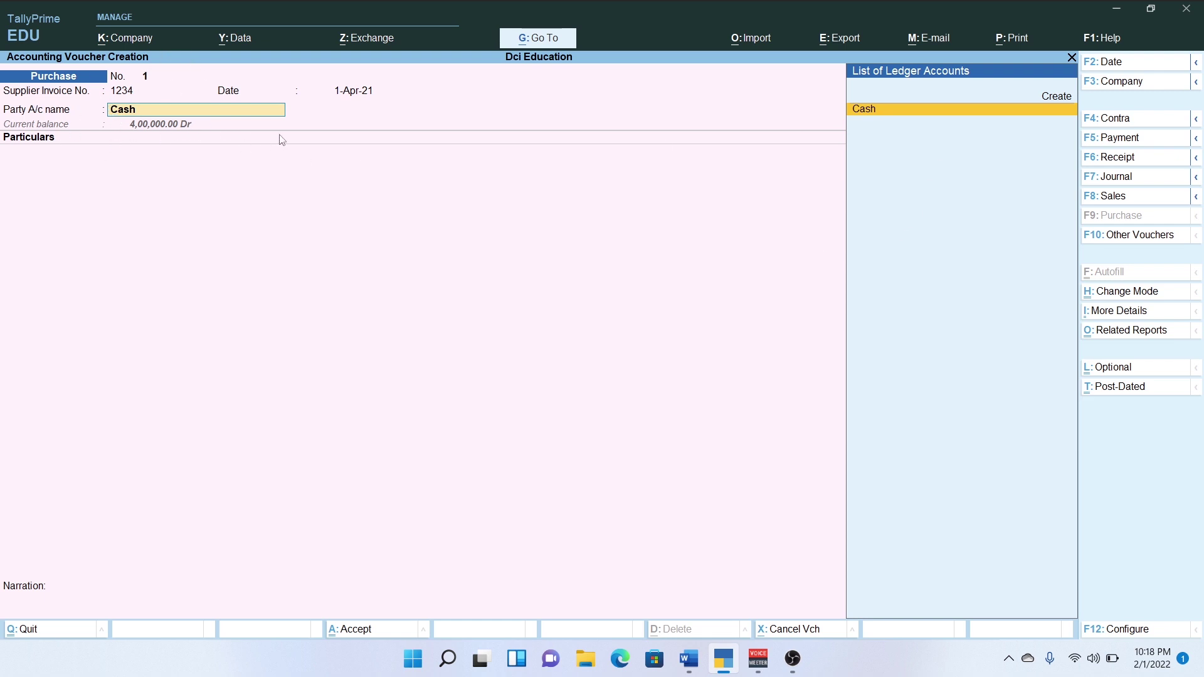
Recheck the purchase in Word, leave the receipt details blank, and keep Cash as supplier and mailing name without an address
{"action": "key", "text": "alt+Tab"}
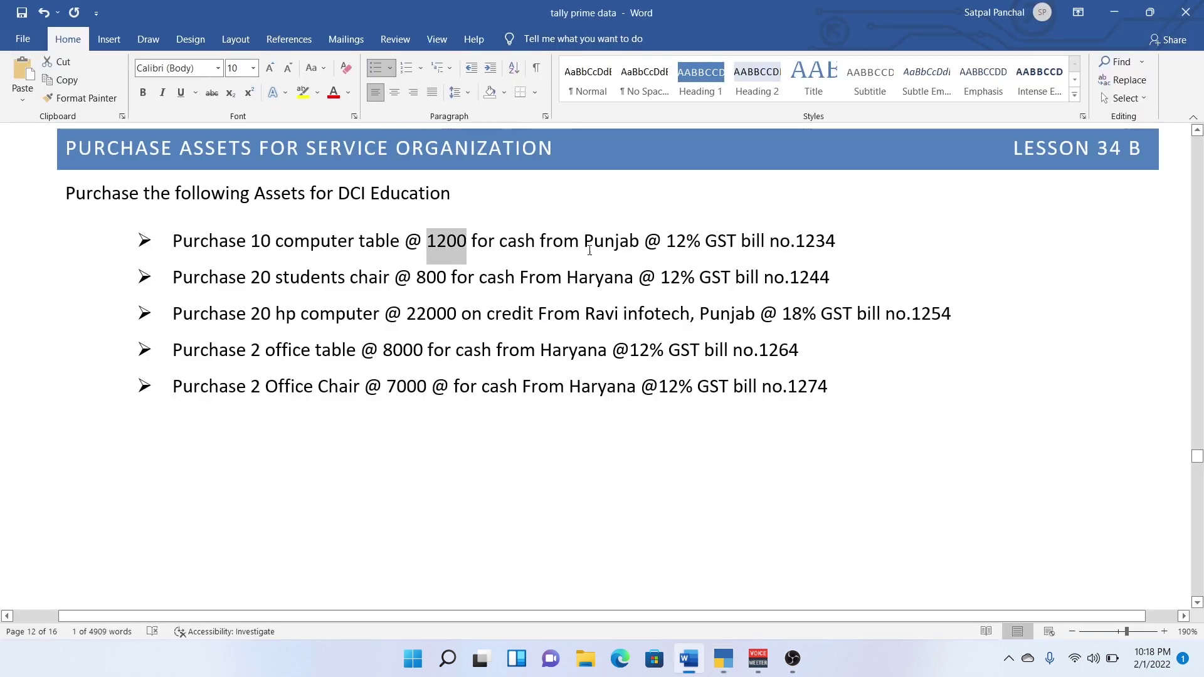
{"action": "key", "text": "alt+Tab"}
{"action": "key", "text": "Return"}
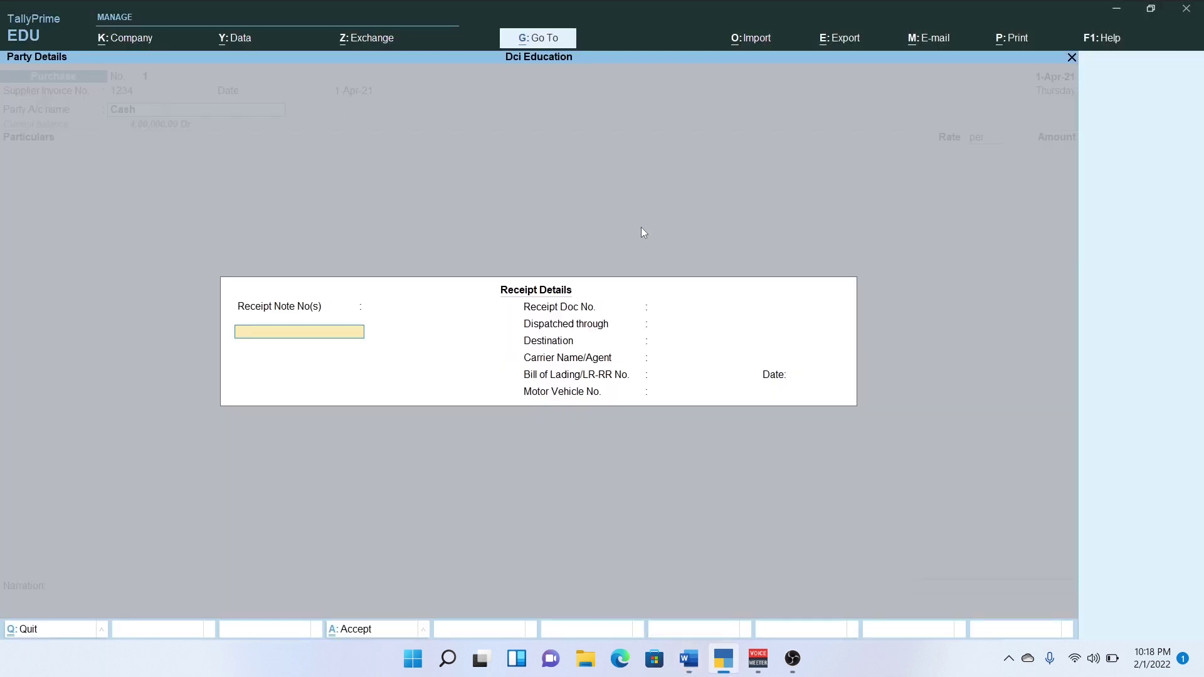
{"action": "key", "text": "Return"}
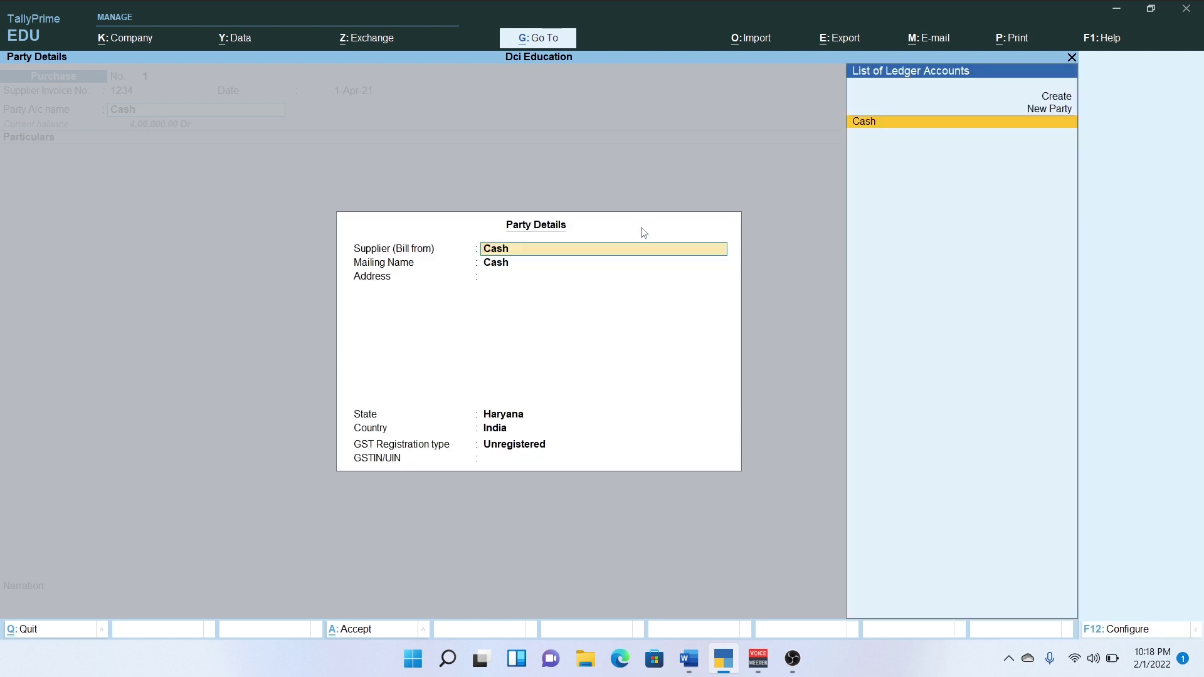
{"action": "key", "text": "Return"}
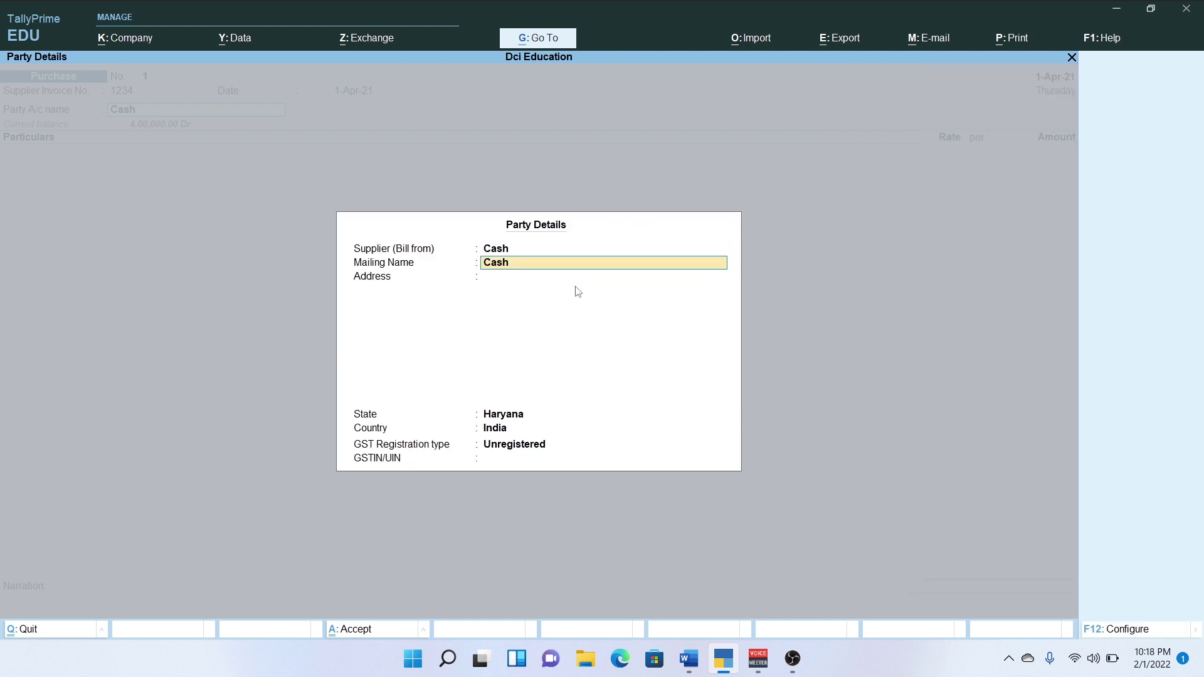
{"action": "key", "text": "Return"}
{"action": "key", "text": "Return"}
Check the computer table supplier's state in Word and set the party's state to Punjab
{"action": "key", "text": "alt+Tab"}
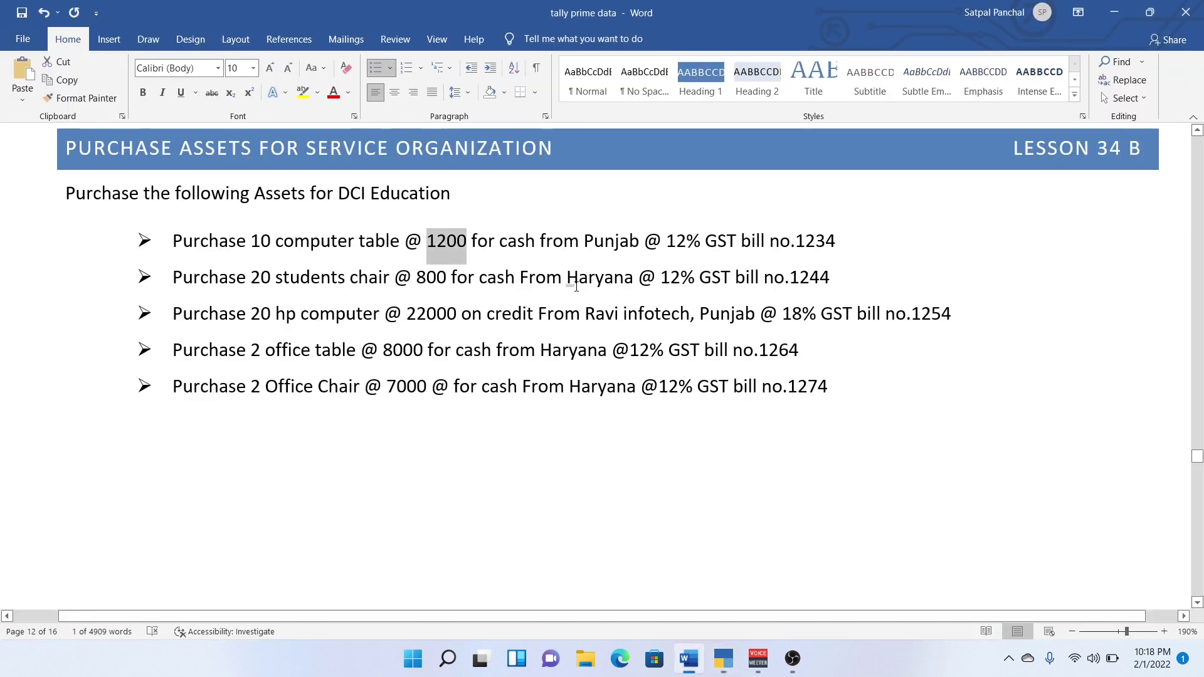
{"action": "key", "text": "alt+Tab"}
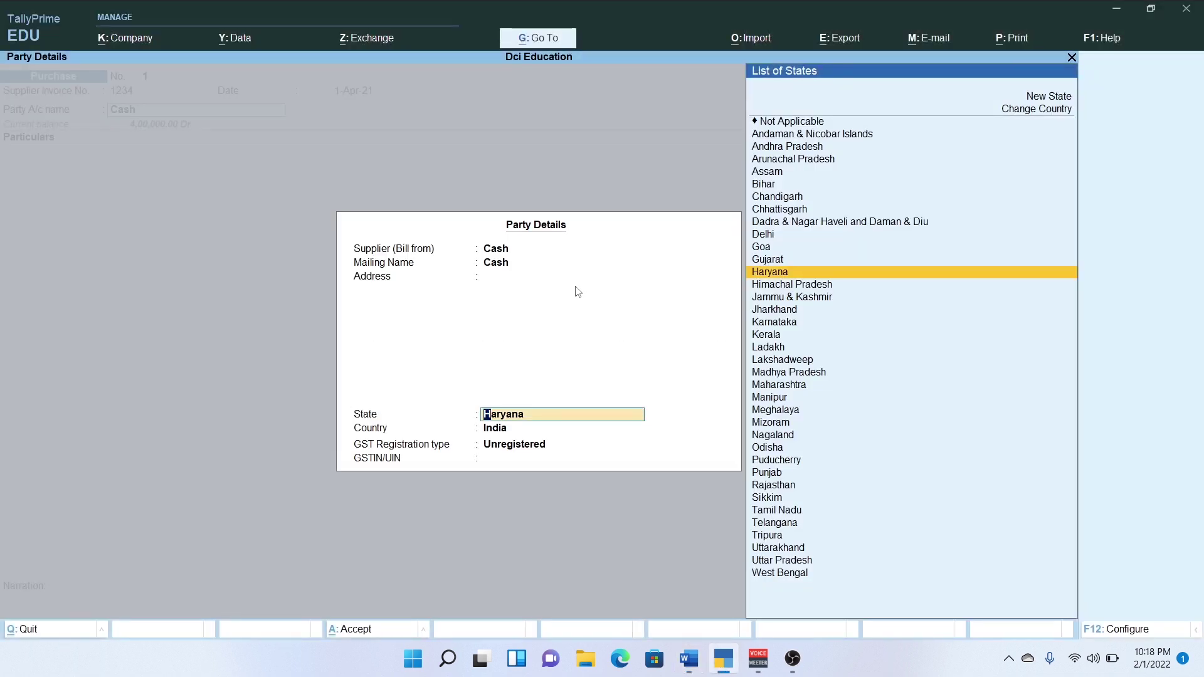
{"action": "type", "text": "12"}
{"action": "key", "text": "BackSpace"}
{"action": "key", "text": "BackSpace"}
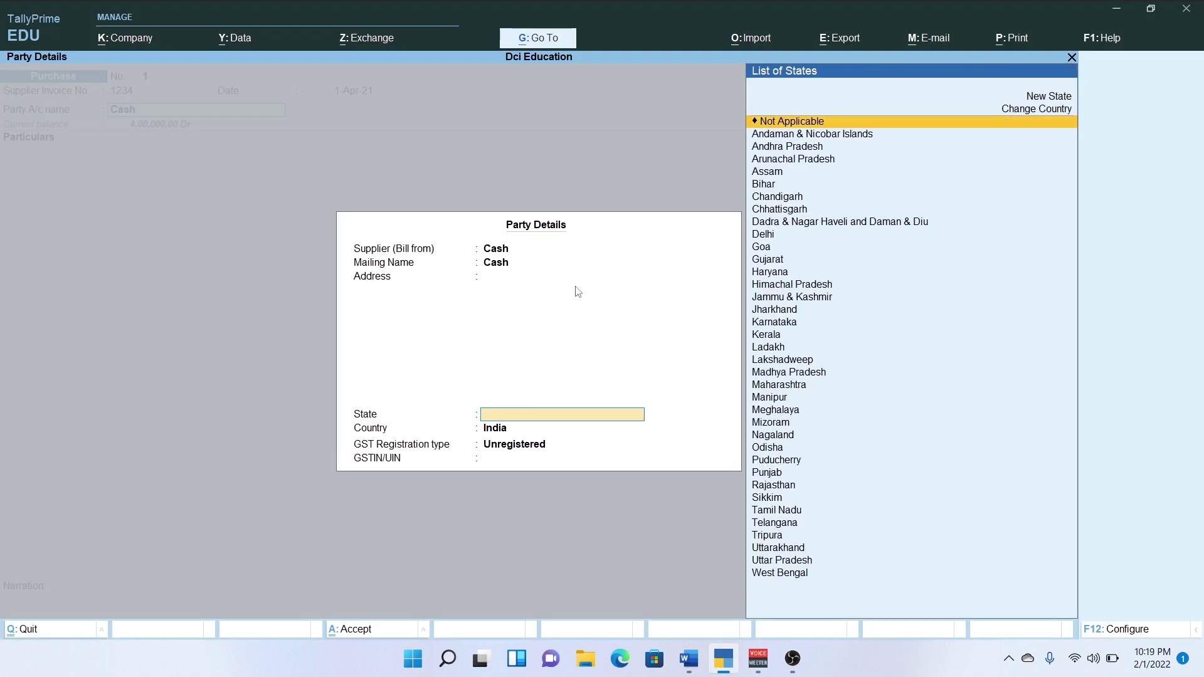
{"action": "type", "text": "Pu"}
{"action": "key", "text": "Down"}
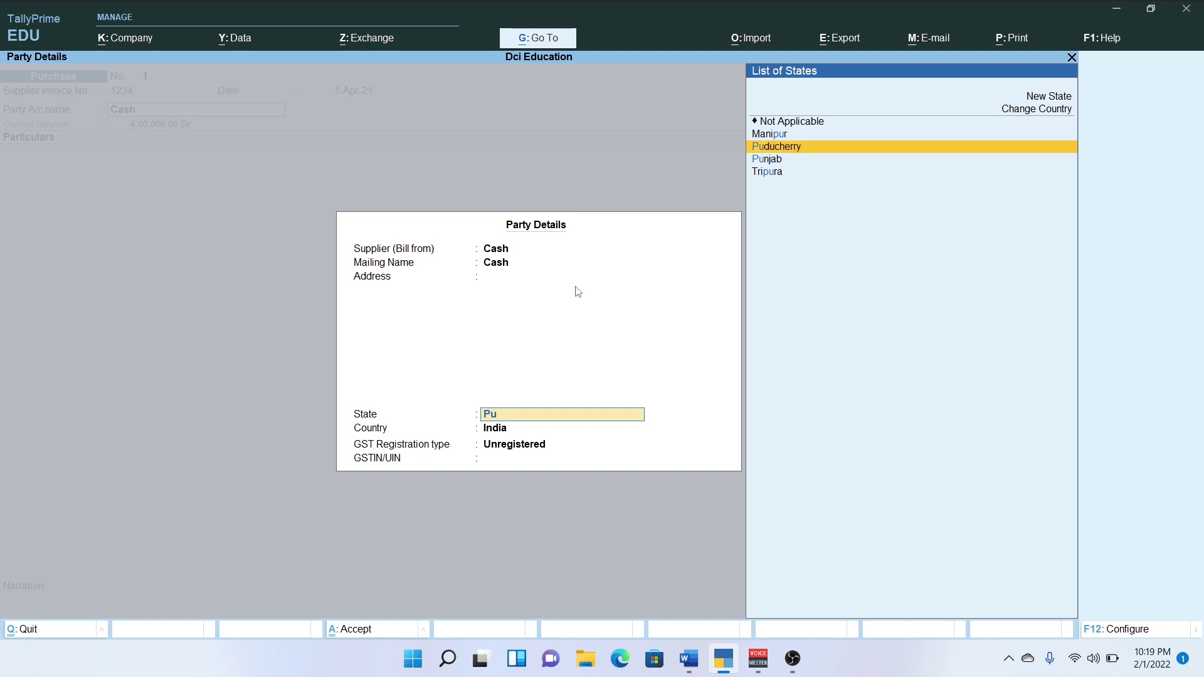
{"action": "key", "text": "Down"}
{"action": "key", "text": "Return"}
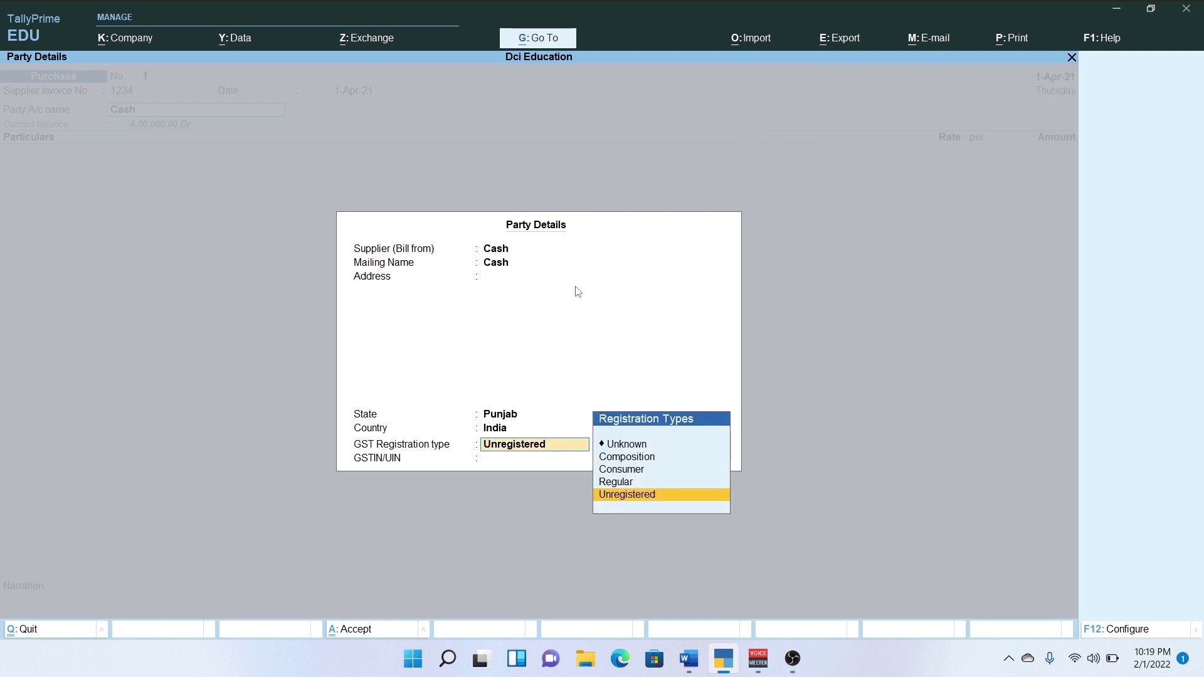
Set the party's GST registration type to Regular, fill in the GSTIN, and accept the party details
{"action": "key", "text": "Up"}
{"action": "key", "text": "Return"}
{"action": "type", "text": "045444"}
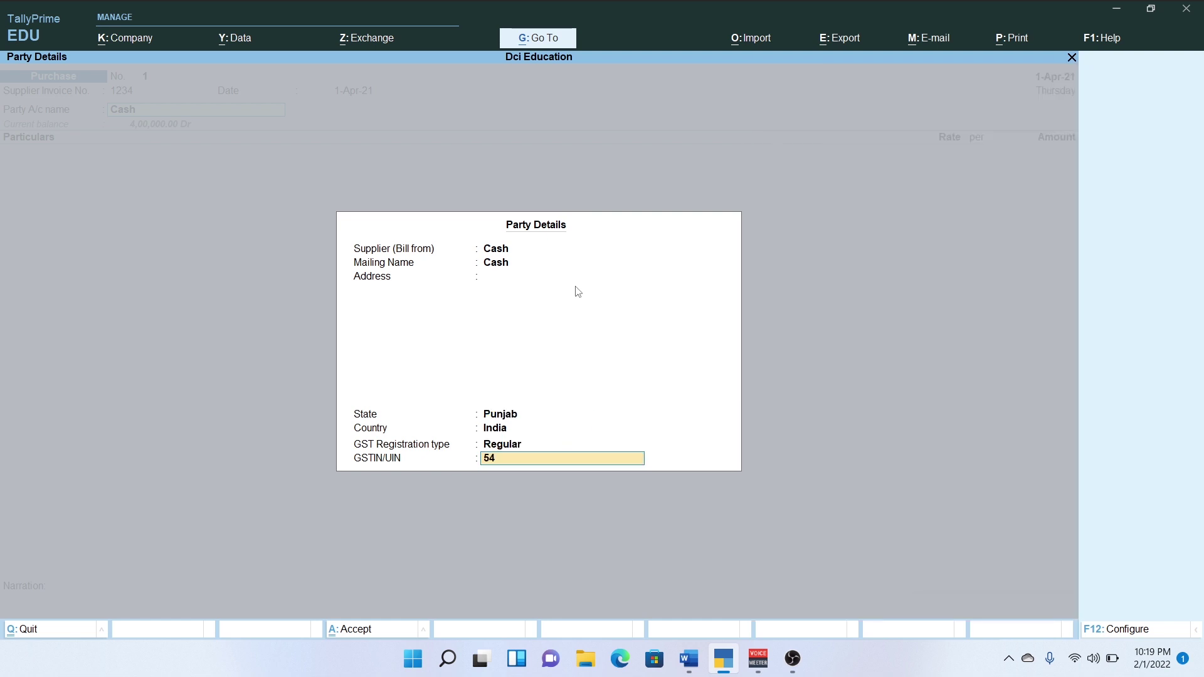
{"action": "key", "text": "Return"}
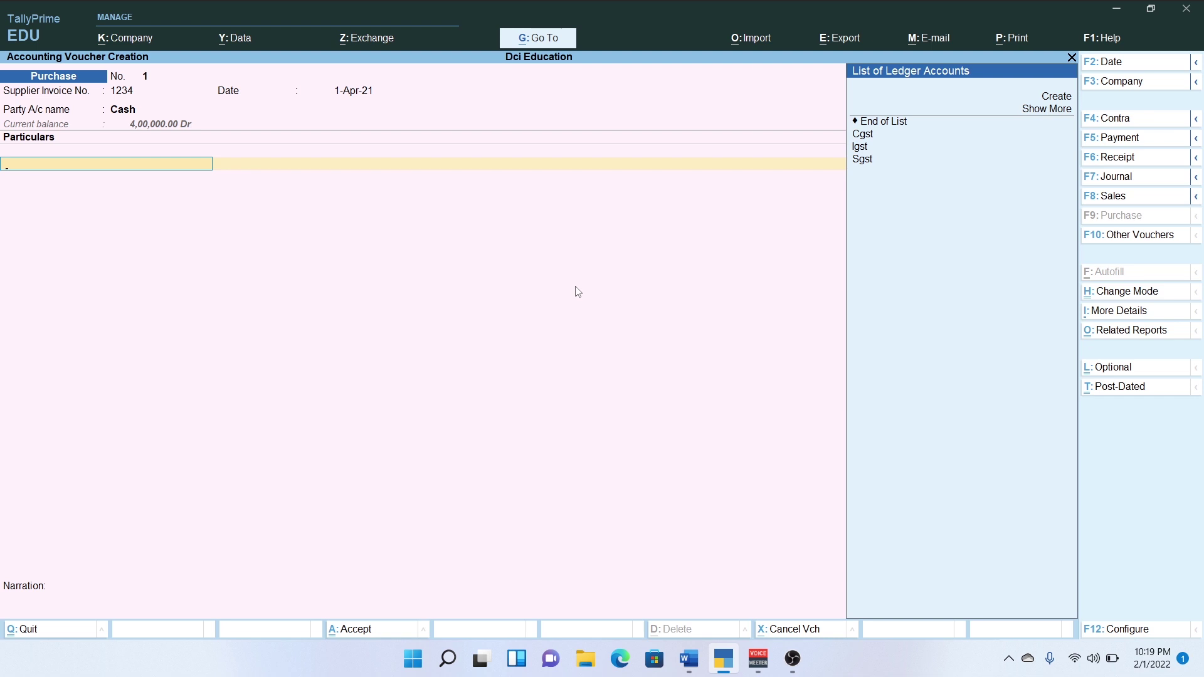
Highlight the option to create a new ledger for the first particulars line
{"action": "key", "text": "Up"}
{"action": "key", "text": "Up"}
{"action": "key", "text": "Up"}
{"action": "key", "text": "Up"}
{"action": "key", "text": "Up"}
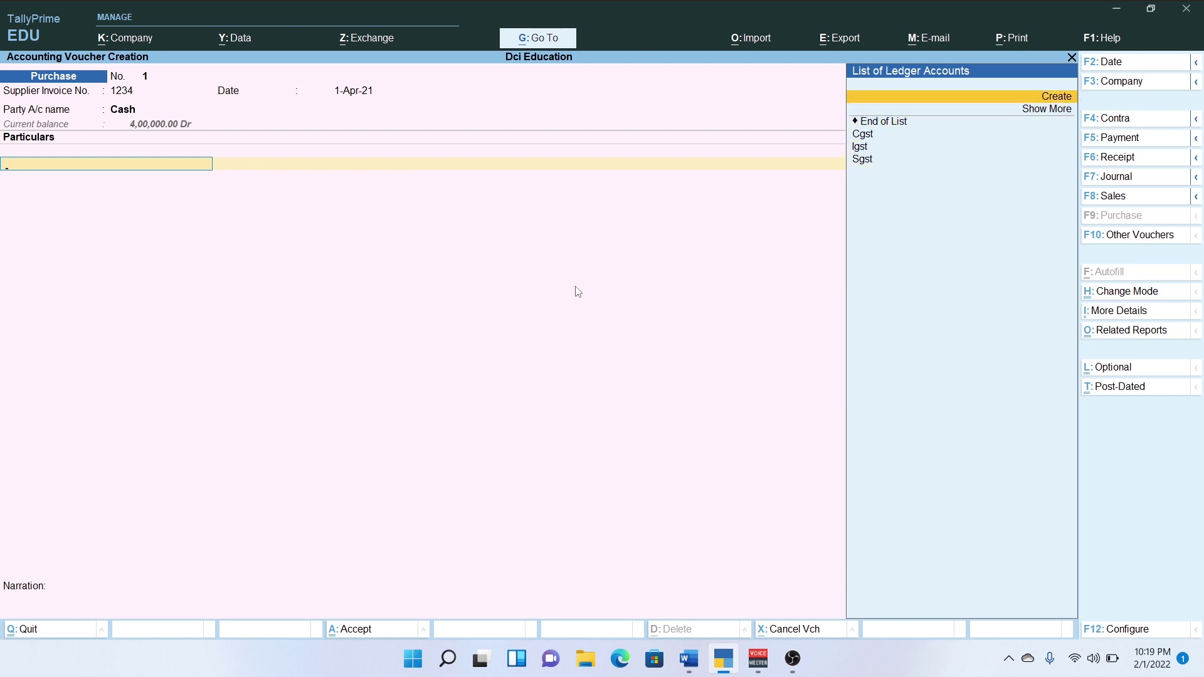
Compare the supplier states of the computer table and students chair purchases in the Word list
{"action": "key", "text": "alt+Tab"}
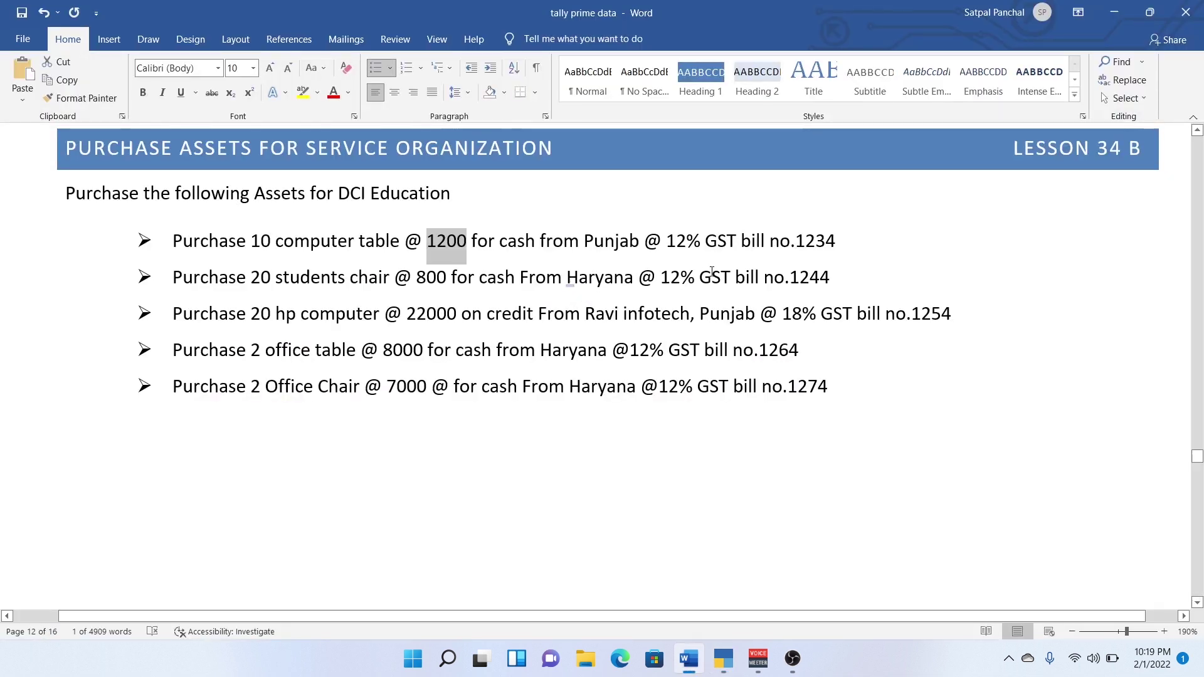
{"action": "key", "text": "alt+Tab"}
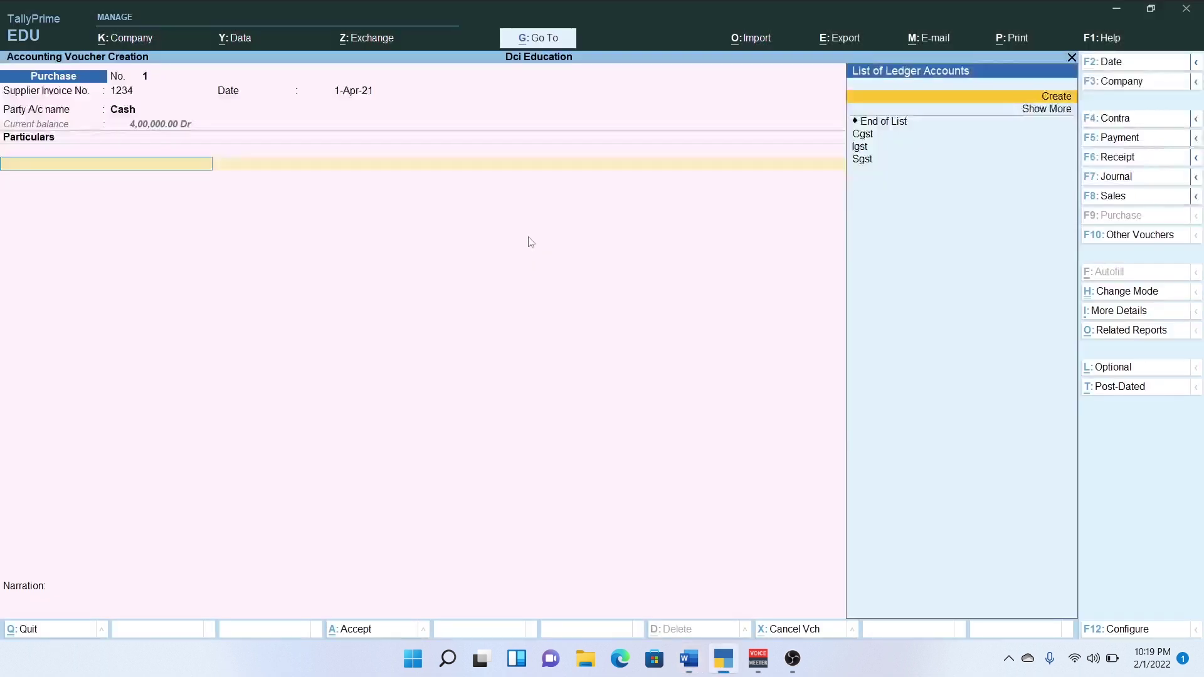
{"action": "key", "text": "alt+Tab"}
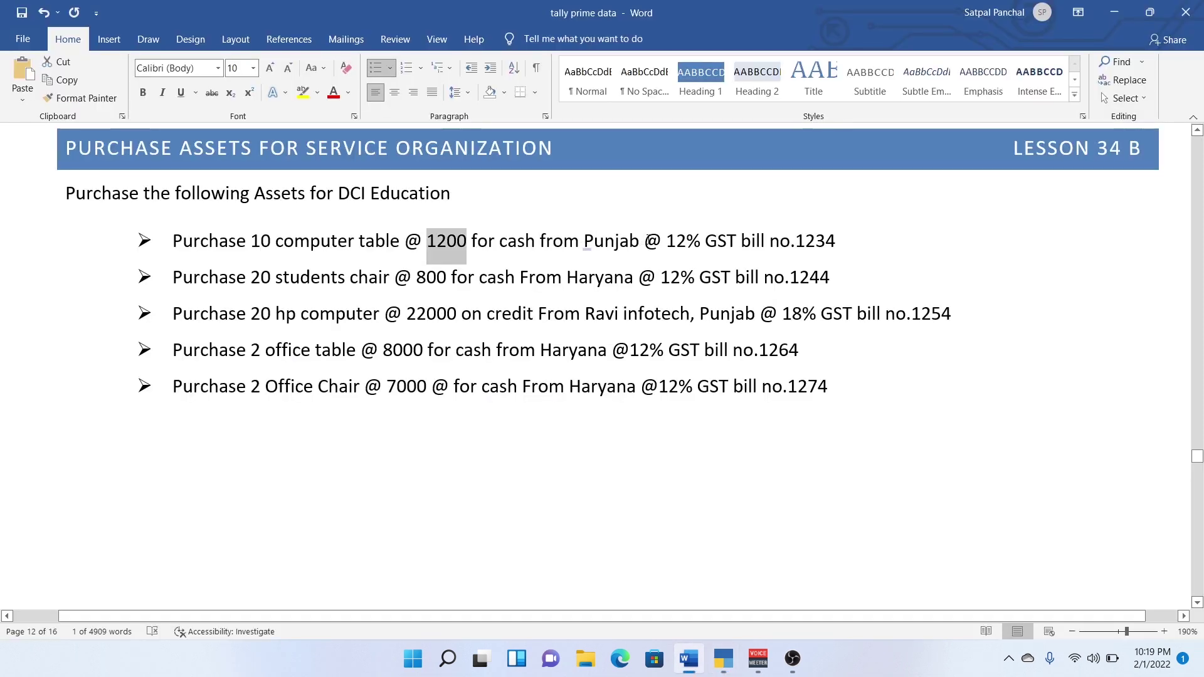
{"action": "left_click_drag", "start_coordinate": [638, 241], "coordinate": [586, 243]}
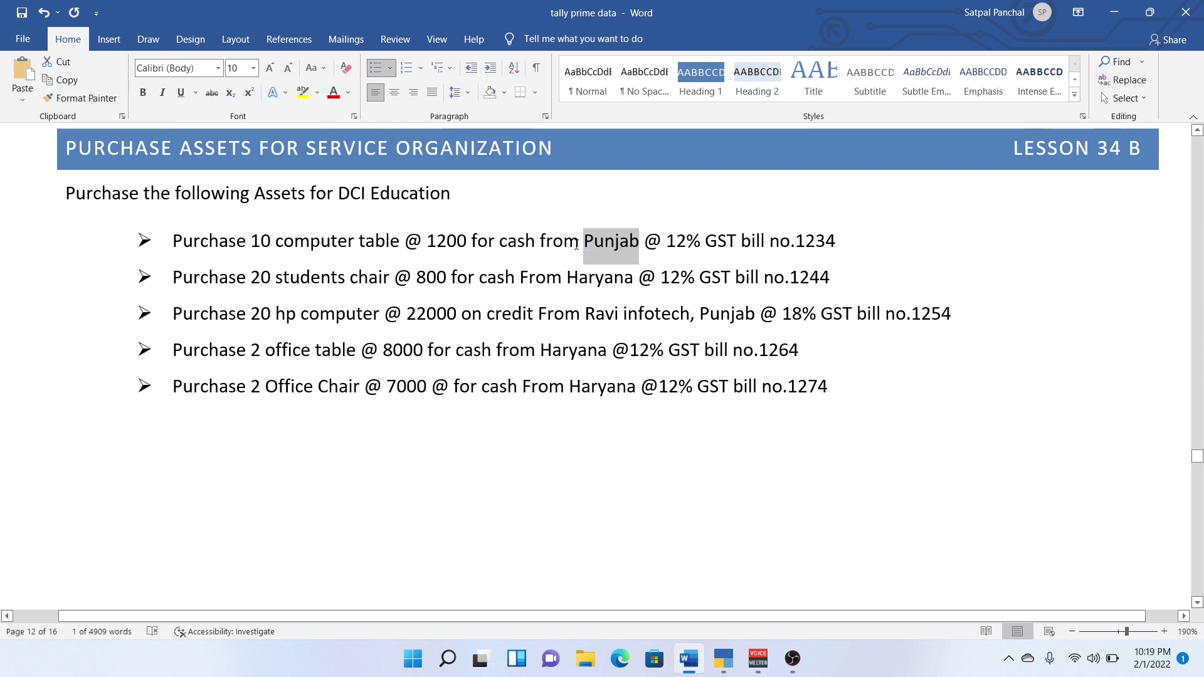
{"action": "left_click_drag", "start_coordinate": [639, 276], "coordinate": [562, 278]}
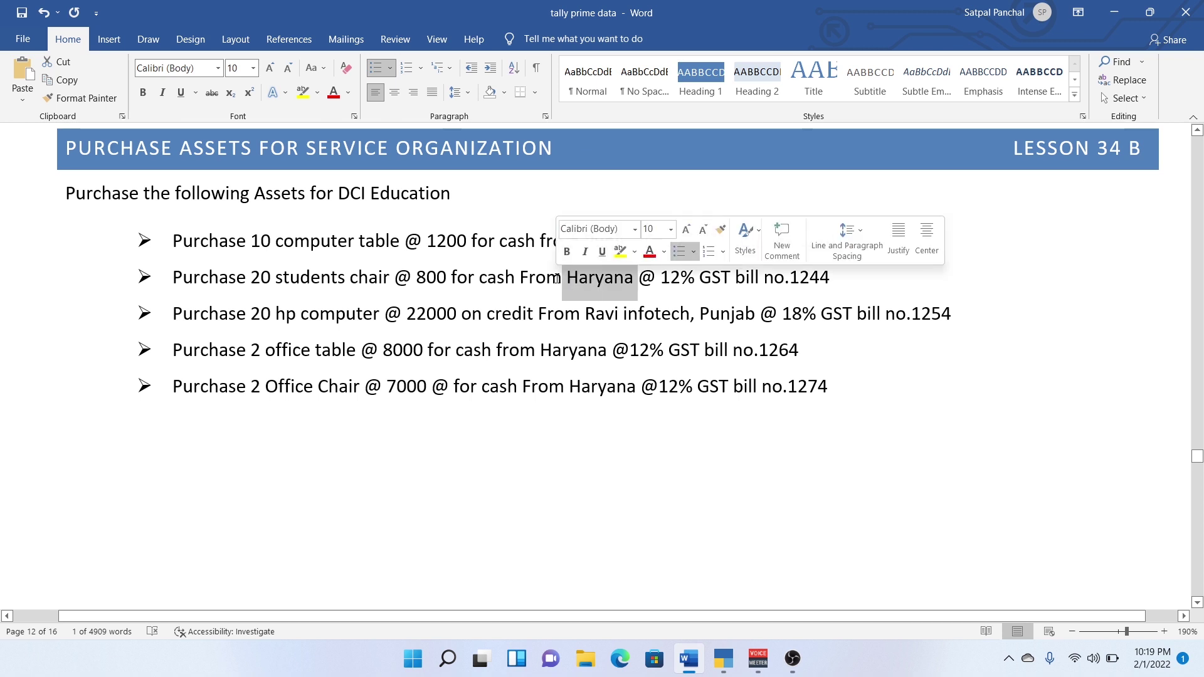
{"action": "left_click", "coordinate": [480, 253]}
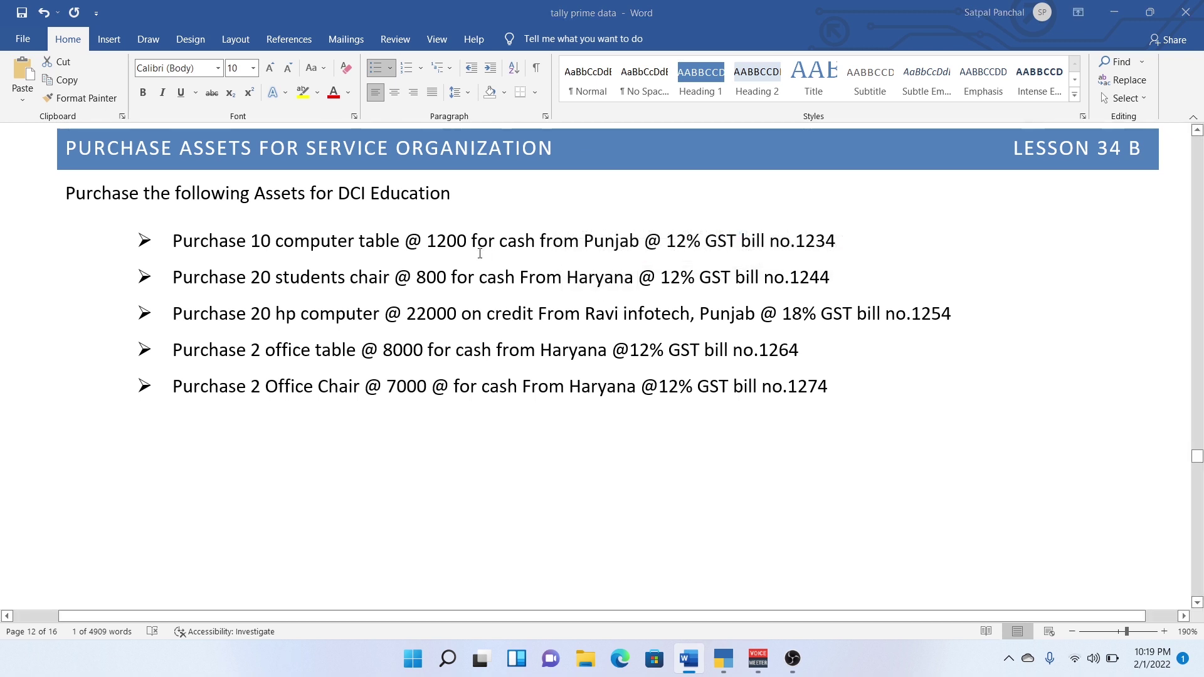
In TallyPrime, begin a new ledger named Computer Table under Fixed Assets with inventory values affected set to No
{"action": "key", "text": "alt+Tab"}
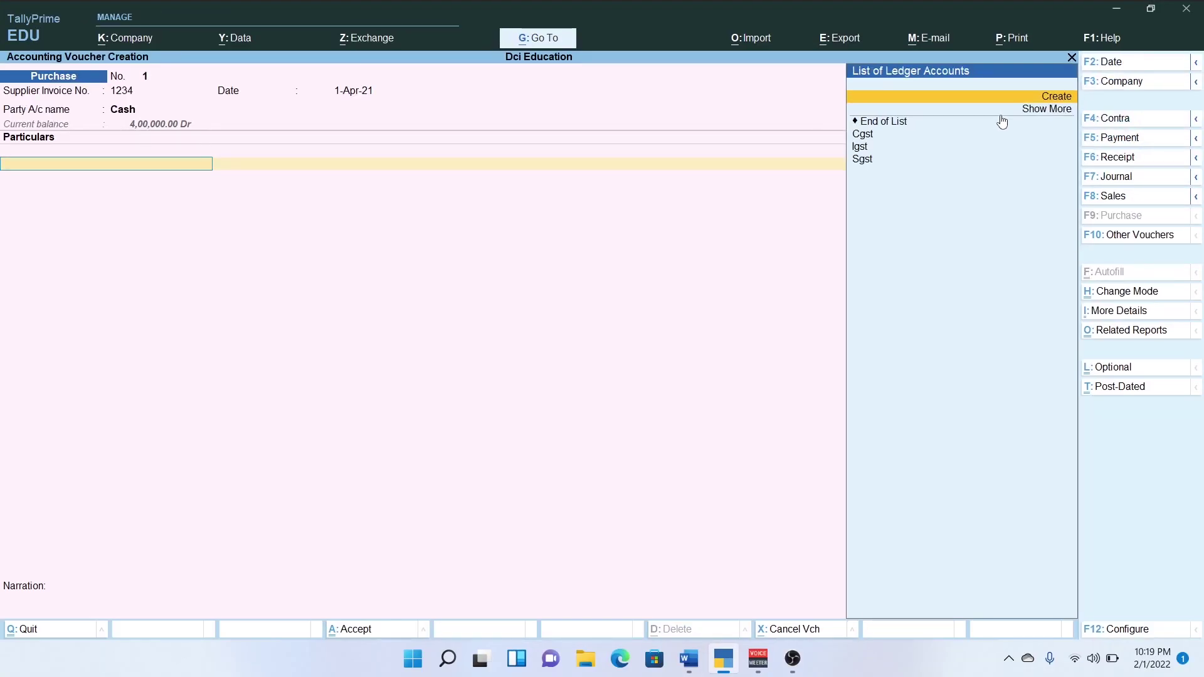
{"action": "key", "text": "alt+c"}
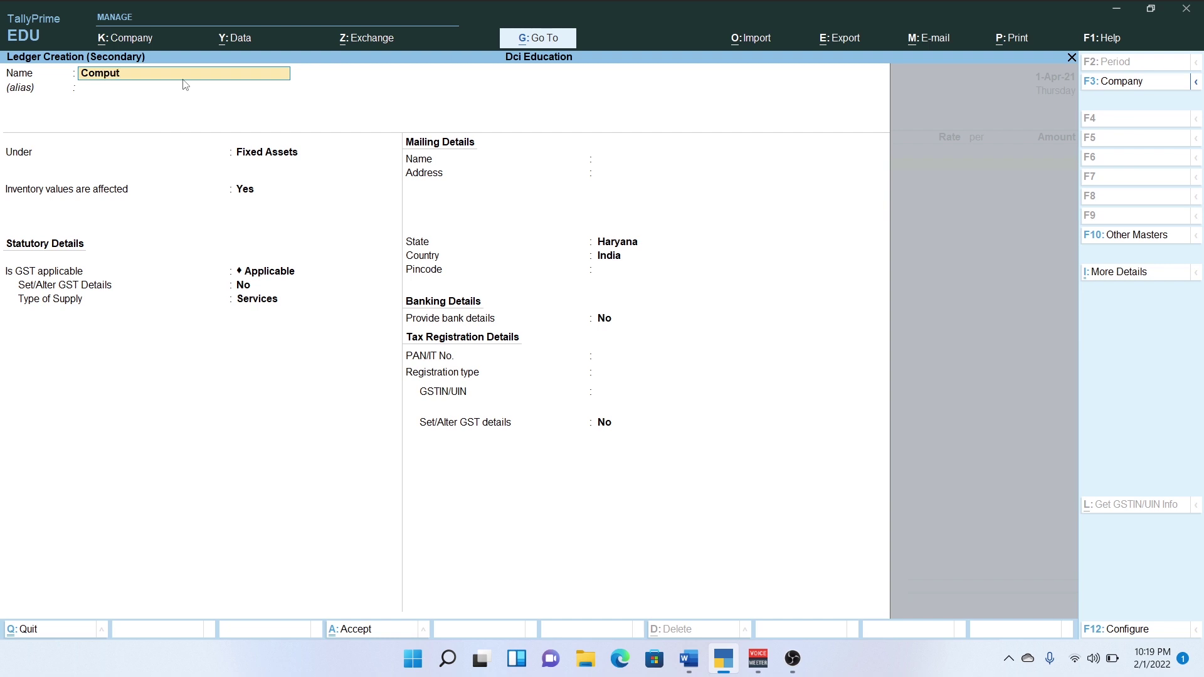
{"action": "type", "text": "Table"}
{"action": "key", "text": "Return"}
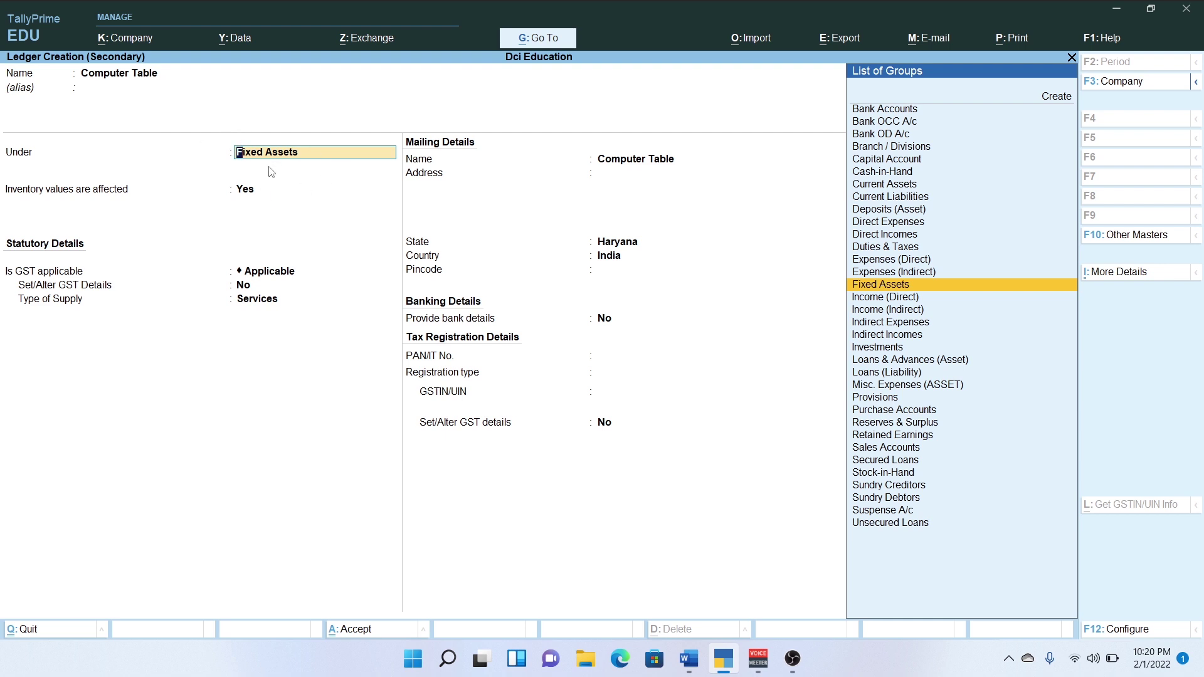
{"action": "key", "text": "Return"}
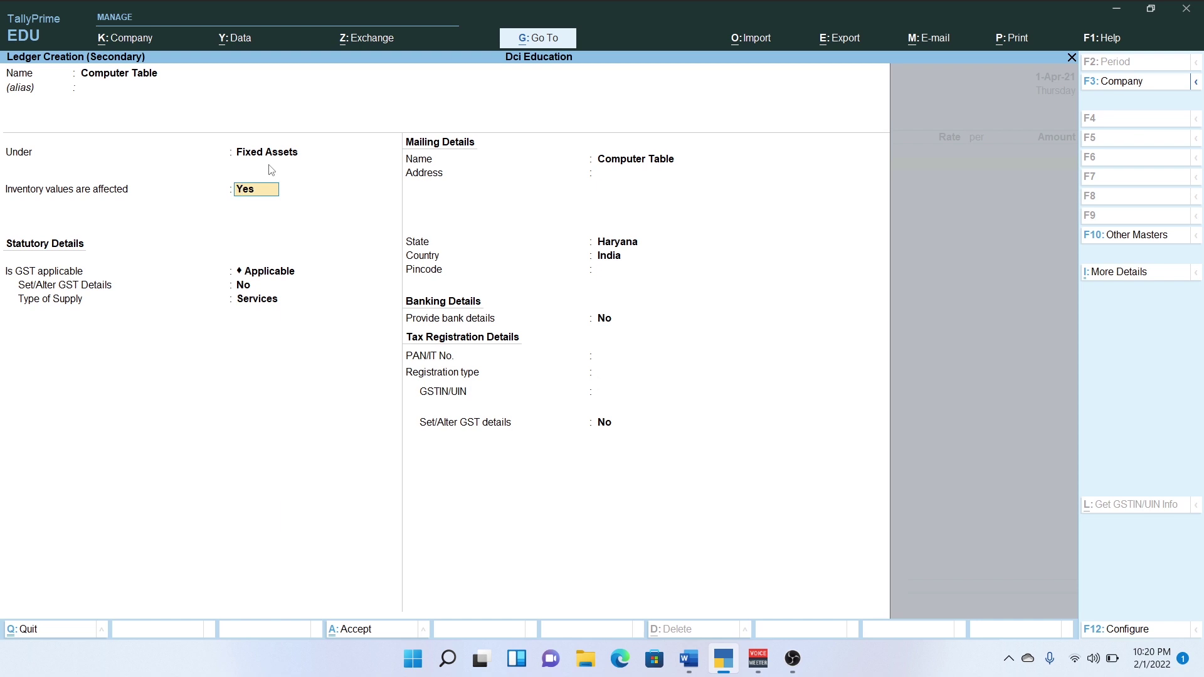
{"action": "key", "text": "n"}
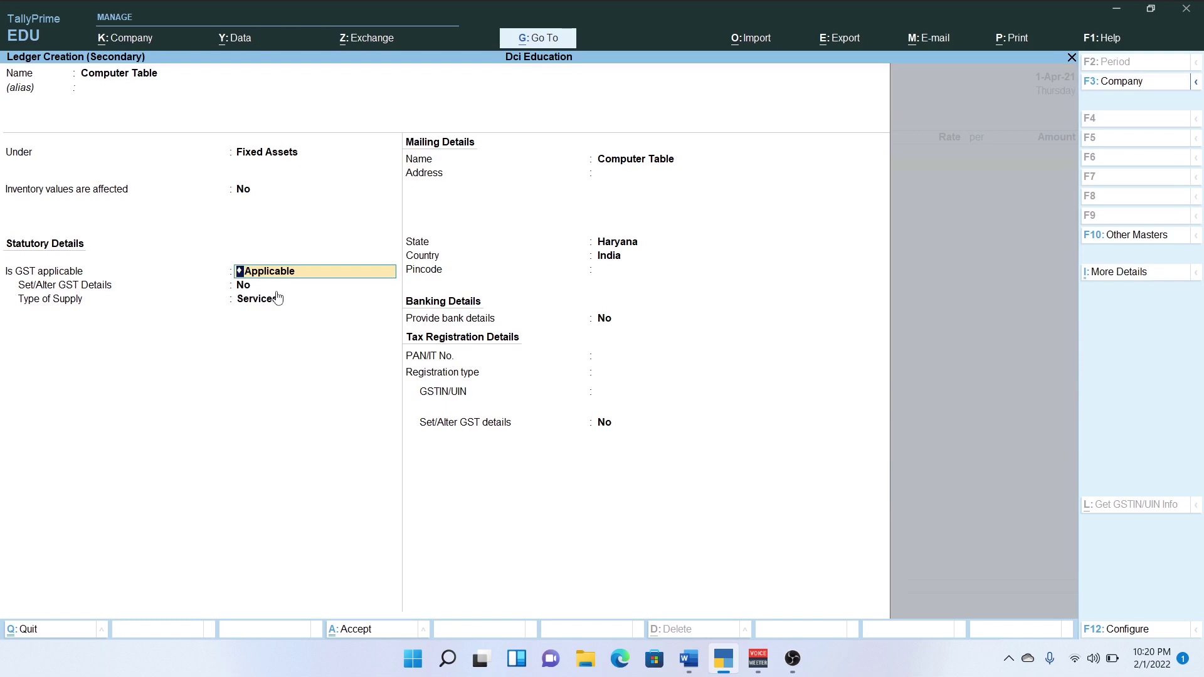
Enable GST details for the Computer Table ledger with nature of transaction Interstate Purchase Taxable and nature of goods Capital Goods
{"action": "key", "text": "Return"}
{"action": "key", "text": "y"}
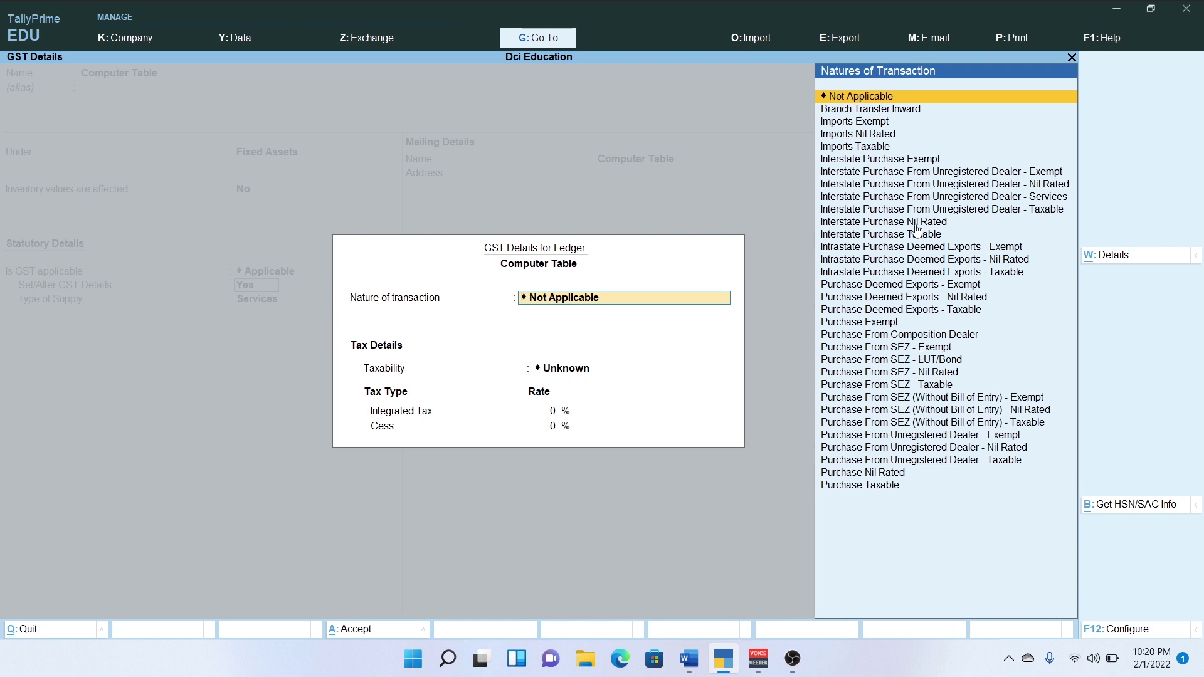
{"action": "left_click", "coordinate": [858, 237]}
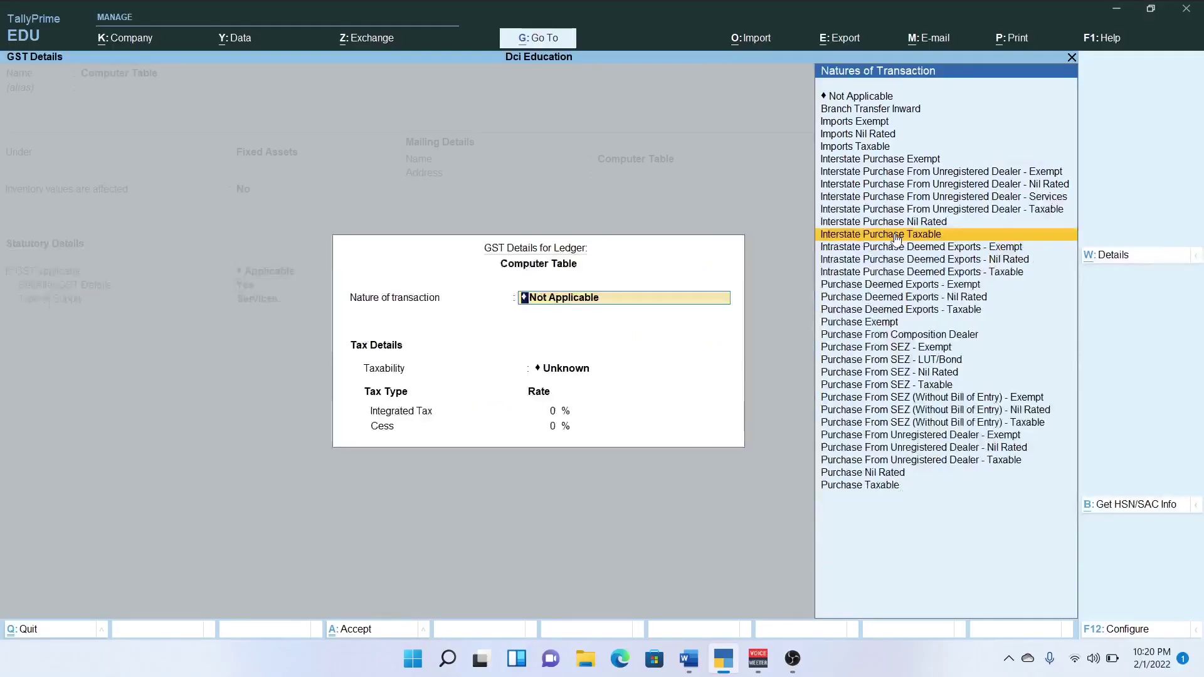
{"action": "left_click", "coordinate": [896, 235]}
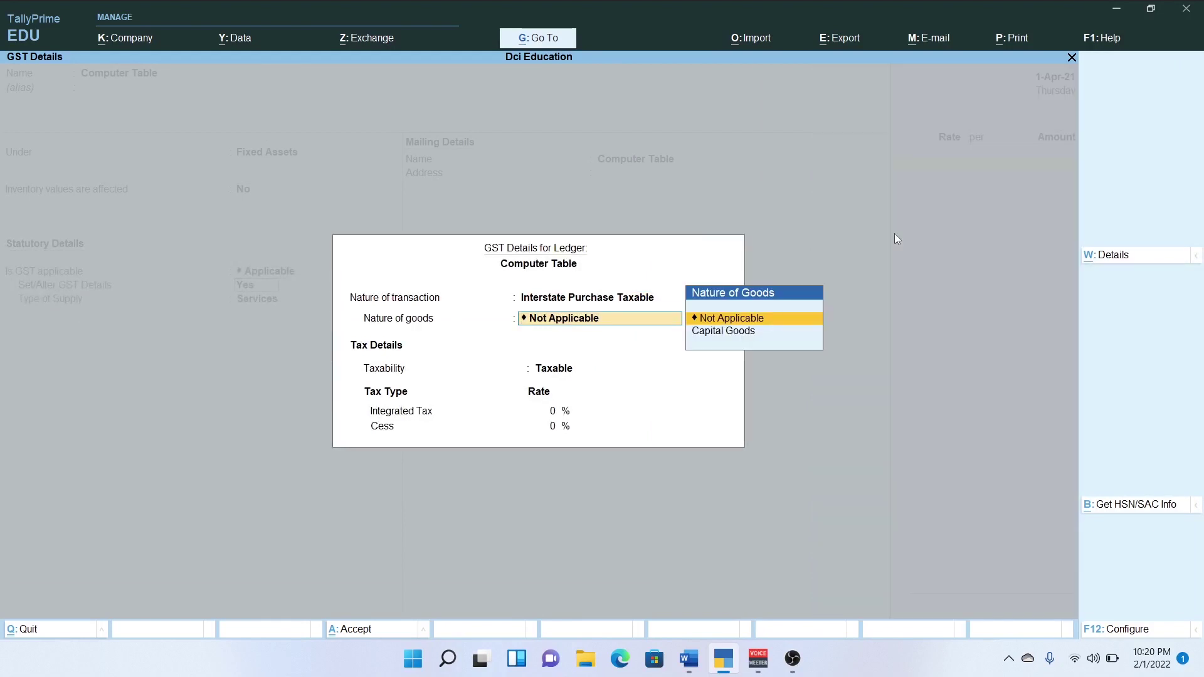
{"action": "key", "text": "Down"}
{"action": "key", "text": "Return"}
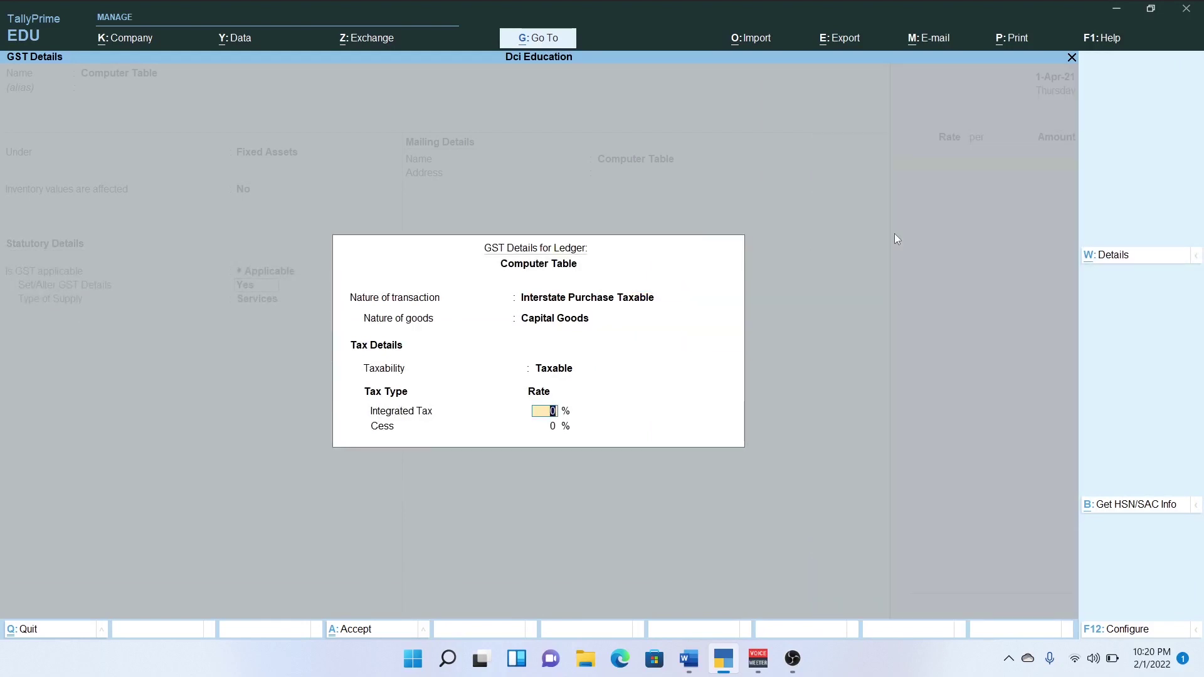
Check the computer table's GST rate in the Word list, set Integrated Tax to 12% in TallyPrime, and accept the GST details
{"action": "key", "text": "alt+Tab"}
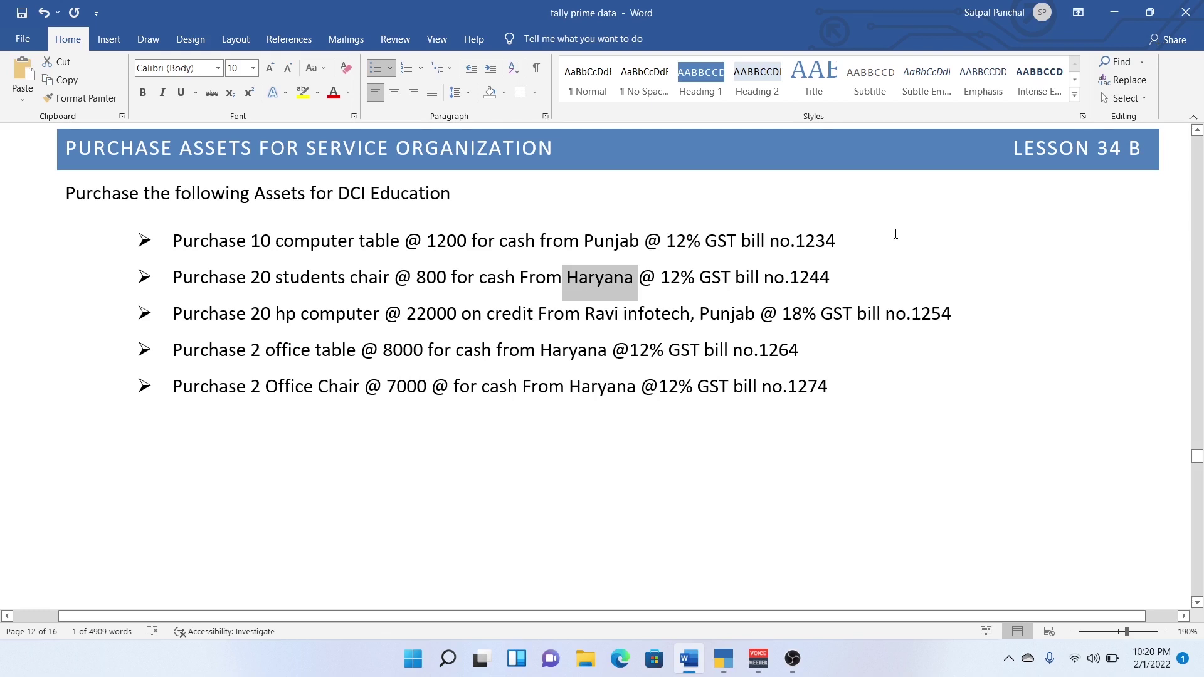
{"action": "key", "text": "alt+Tab"}
{"action": "type", "text": "12"}
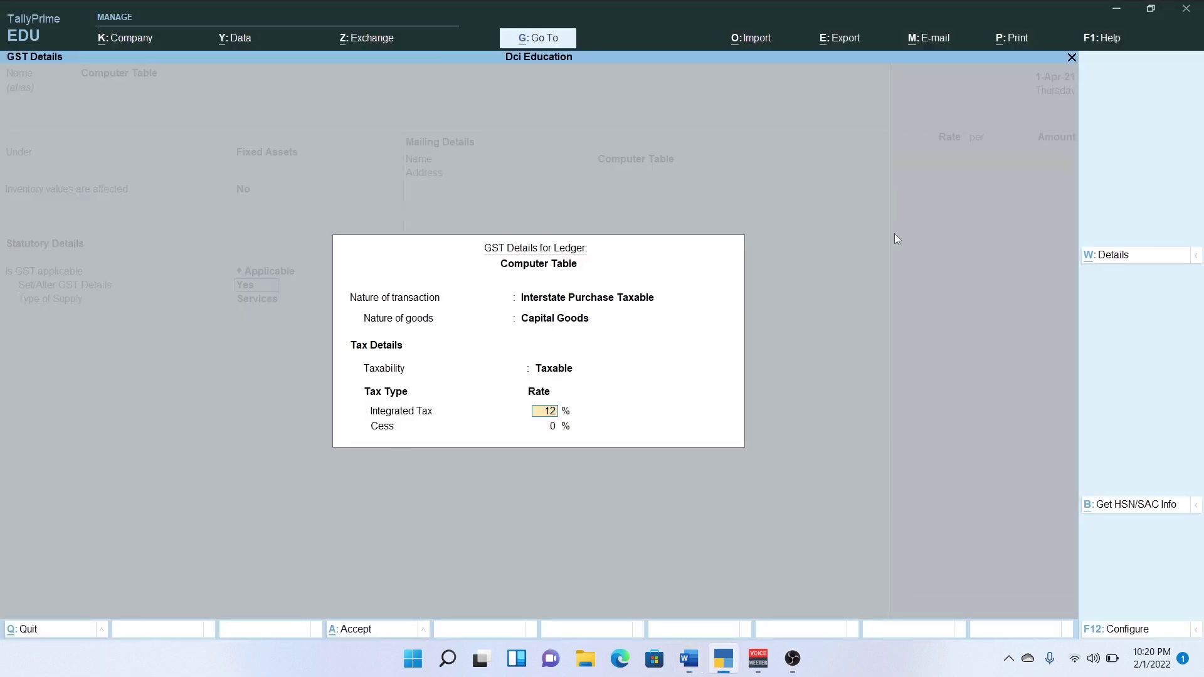
{"action": "key", "text": "Return"}
{"action": "key", "text": "Return"}
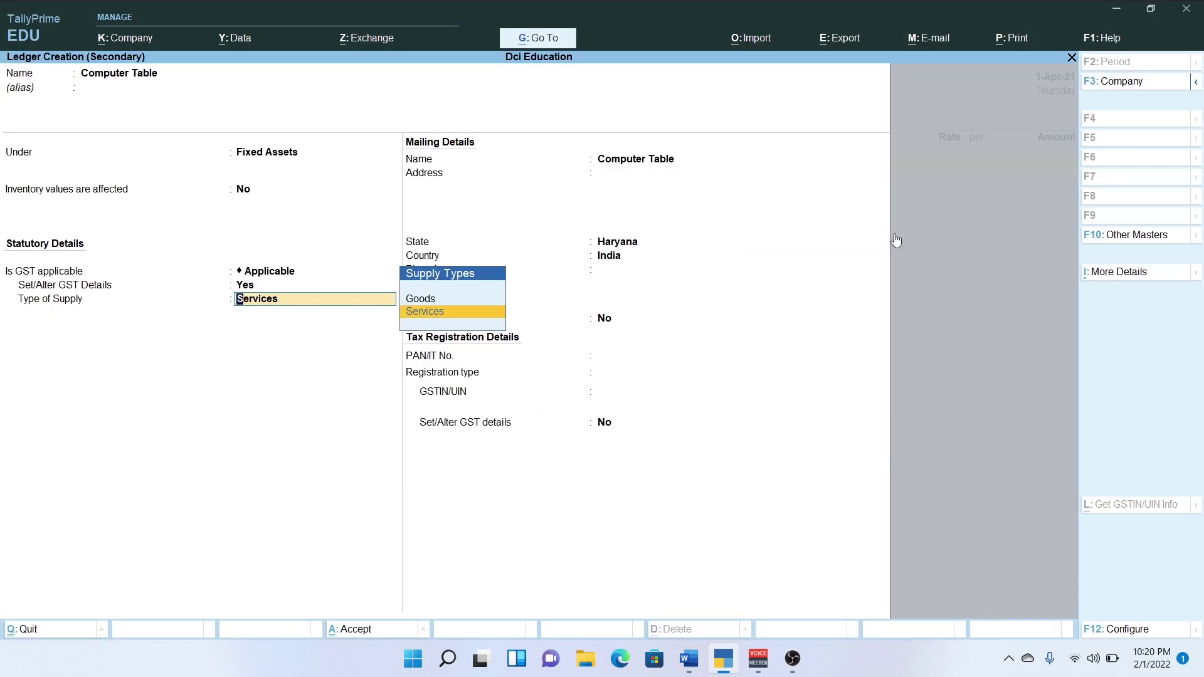
Set the Computer Table ledger's type of supply to Goods and save the ledger
{"action": "key", "text": "Up"}
{"action": "key", "text": "Return"}
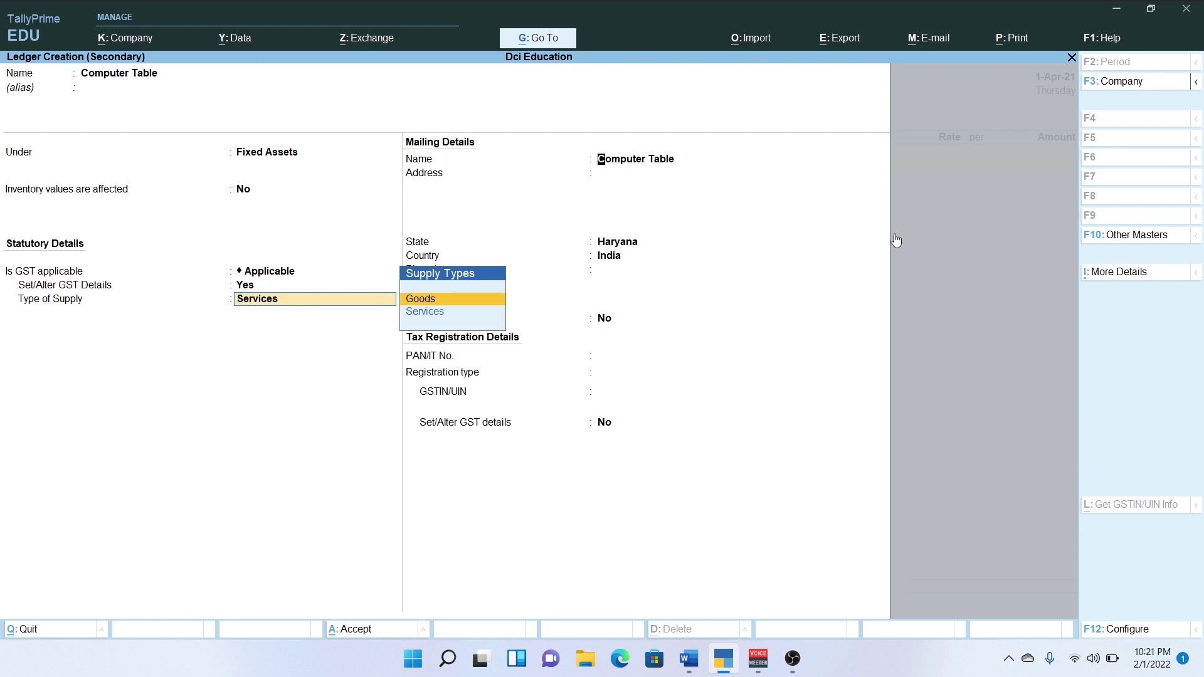
{"action": "key", "text": "Return"}
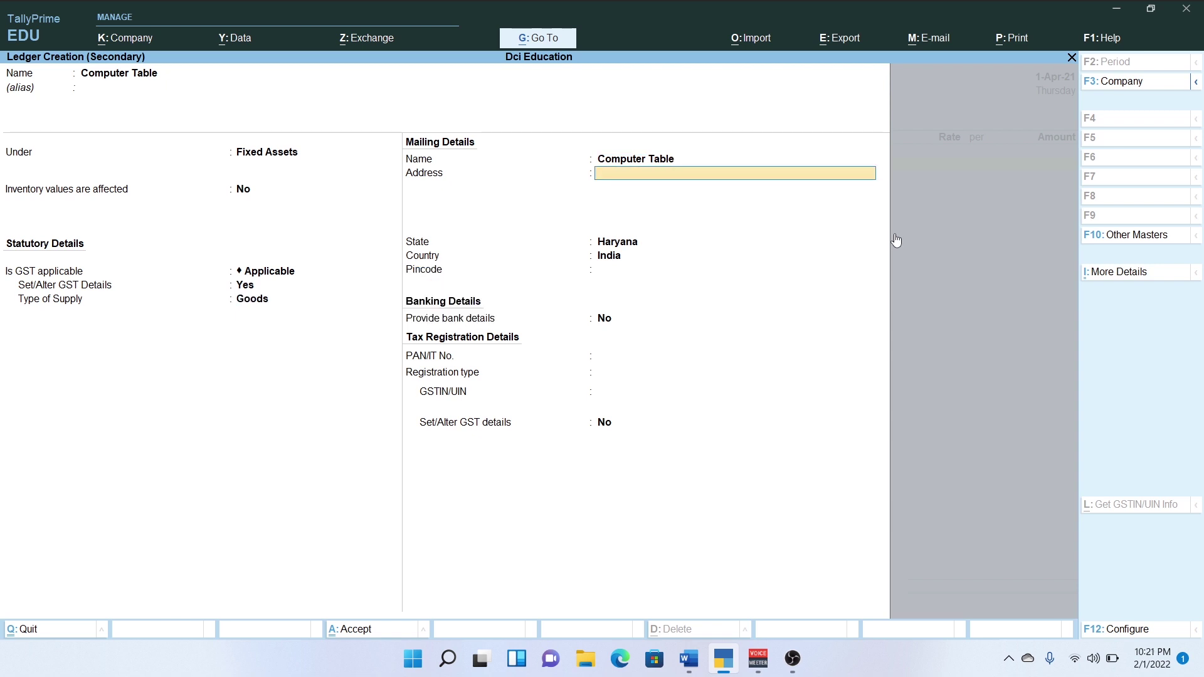
{"action": "key", "text": "ctrl"}
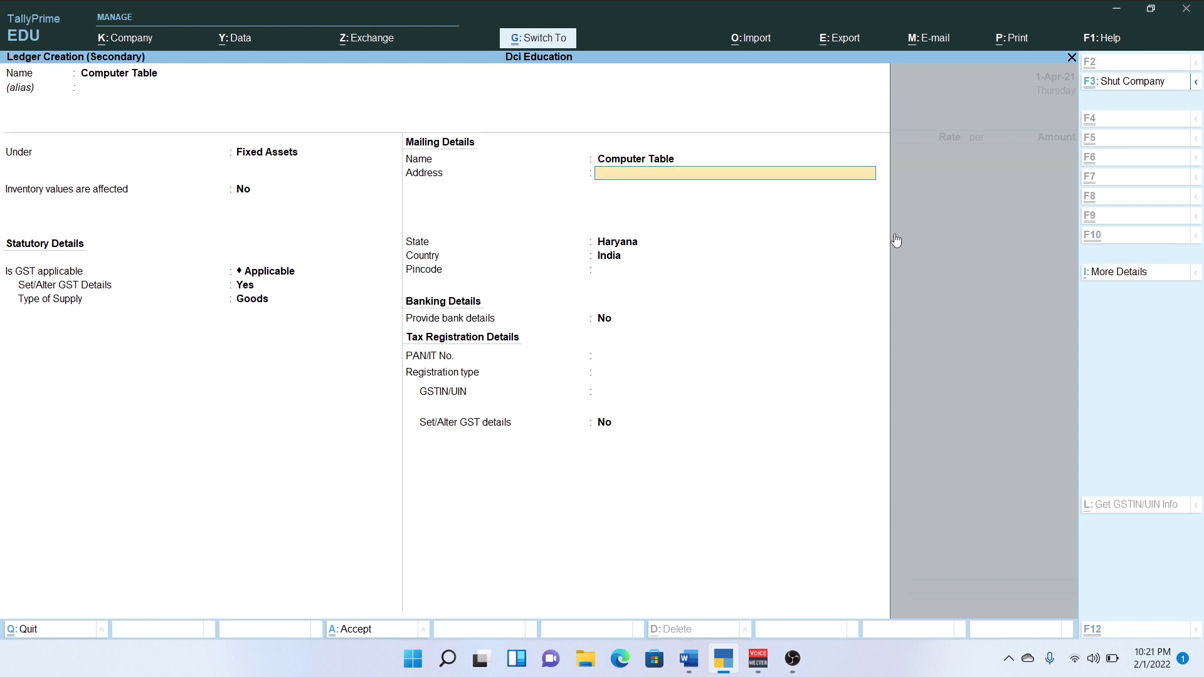
{"action": "key", "text": "ctrl+a"}
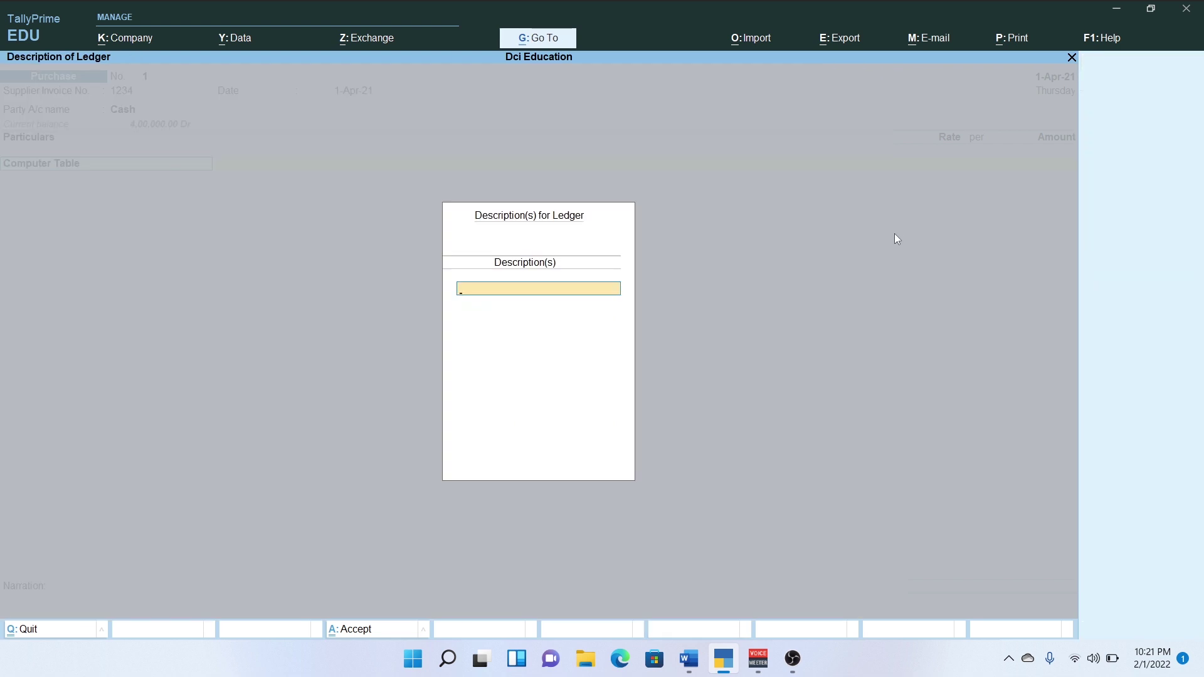
Leave the Computer Table description blank, consult the Word list, and enter 12,000 as the line's amount in the TallyPrime voucher
{"action": "key", "text": "Return"}
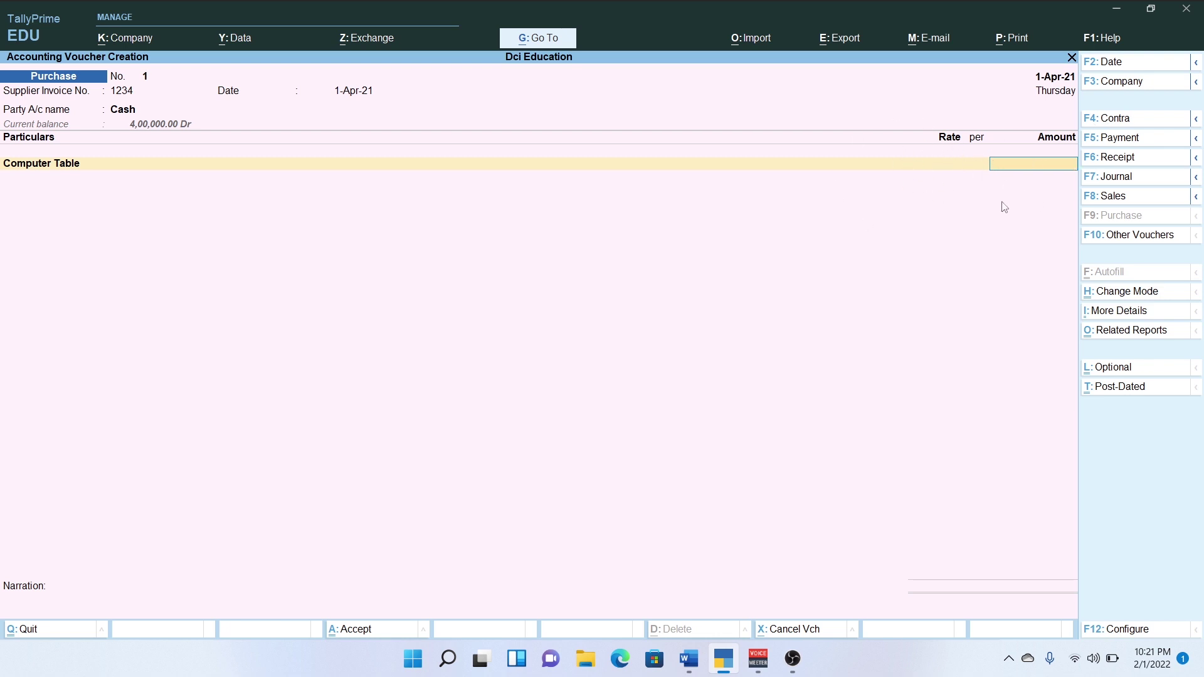
{"action": "key", "text": "Return"}
{"action": "key", "text": "alt+Tab"}
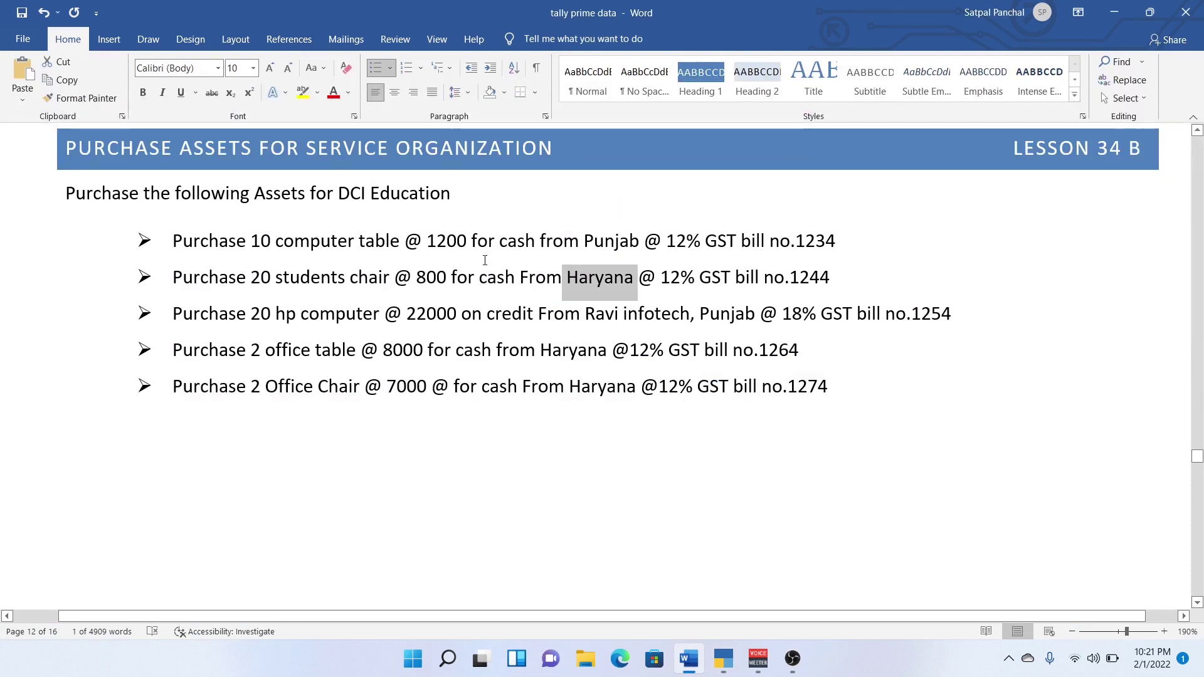
{"action": "key", "text": "alt+Tab"}
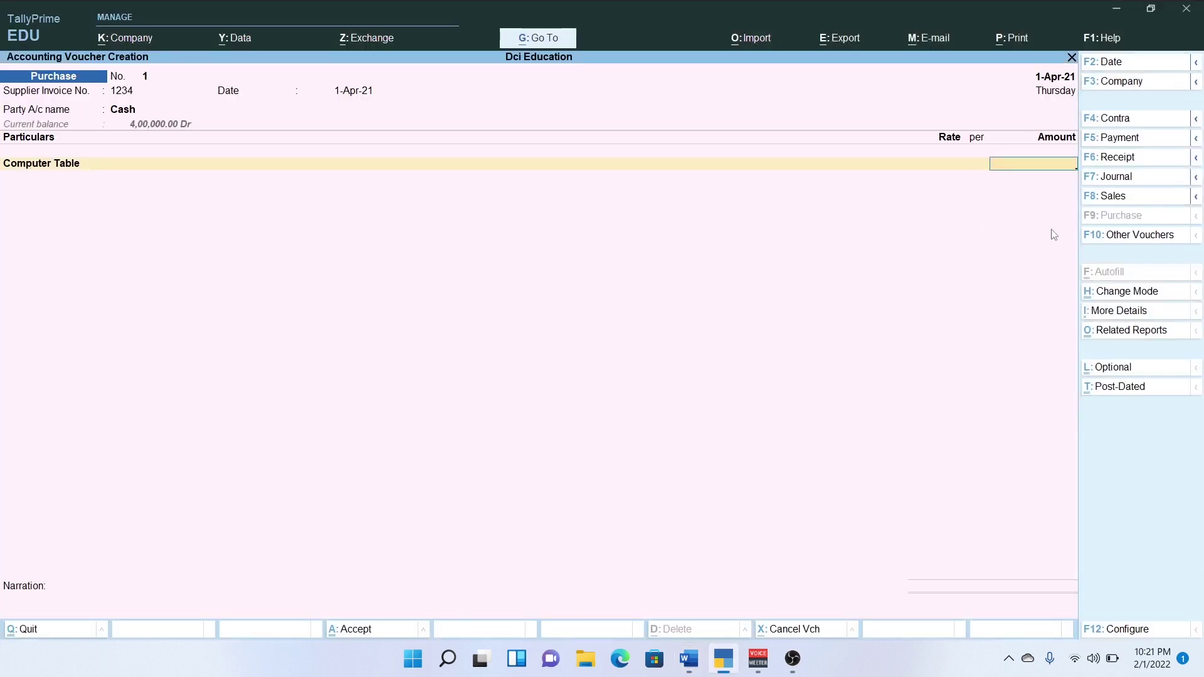
{"action": "type", "text": "2000"}
{"action": "key", "text": "Return"}
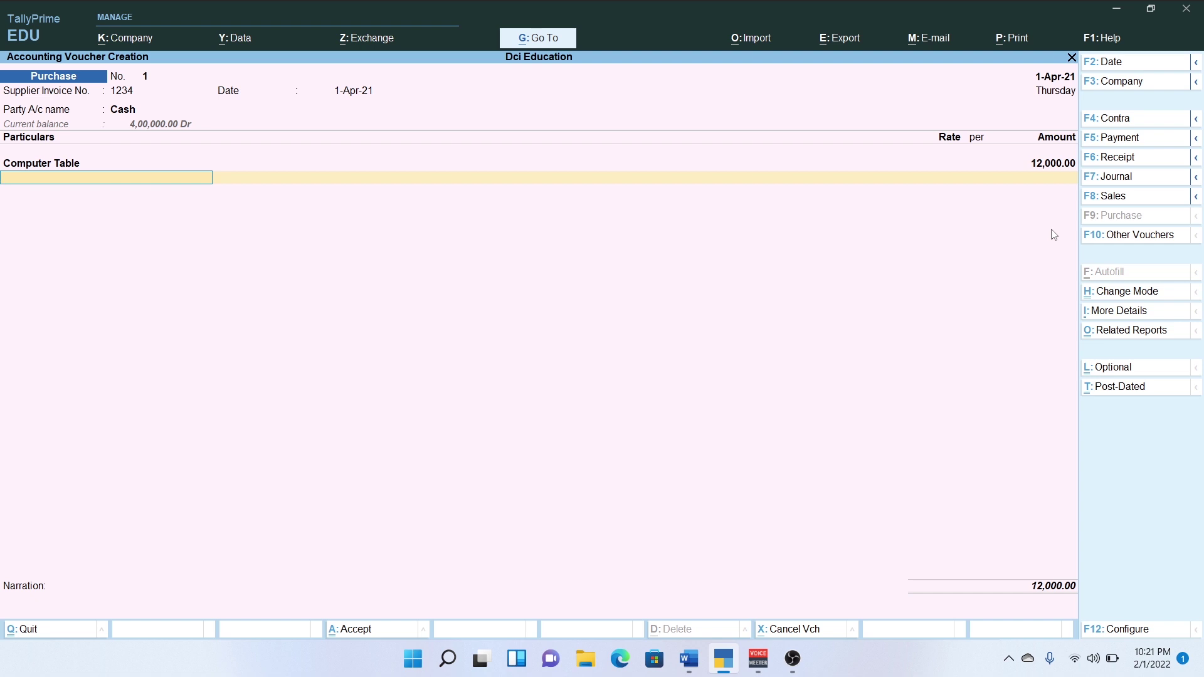
Add the Igst ledger as the second particulars line and leave its description blank
{"action": "type", "text": "I"}
{"action": "key", "text": "Return"}
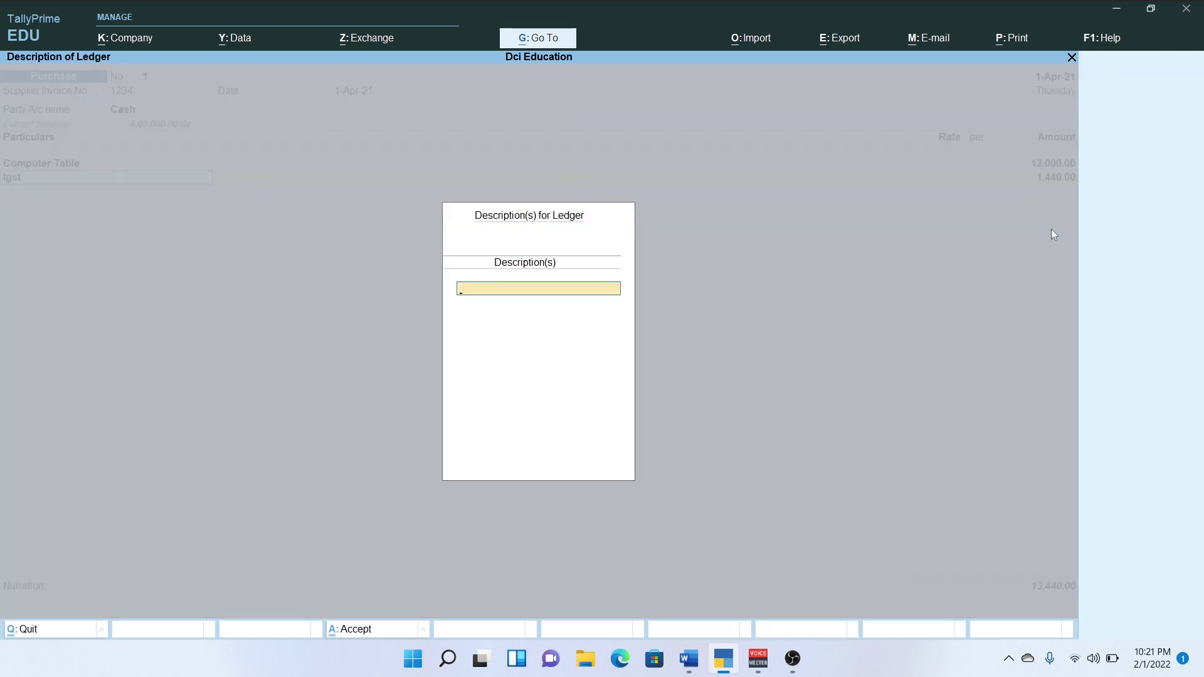
{"action": "key", "text": "Return"}
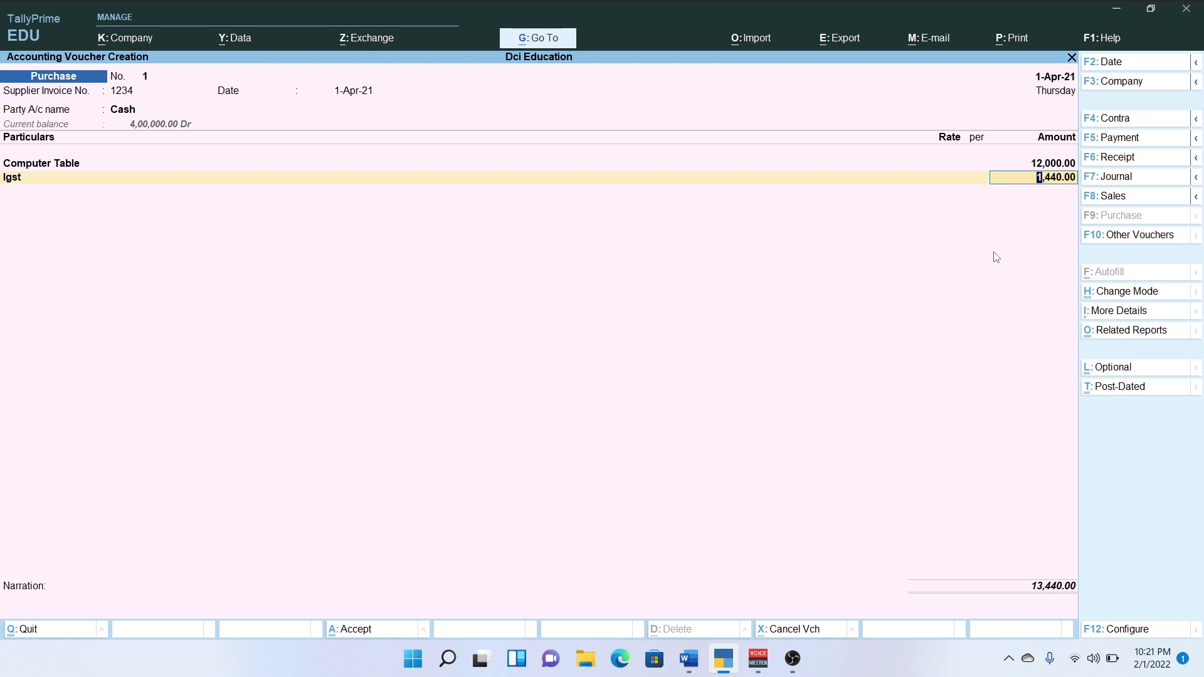
Switch to the Word list and change the computer table purchase quantity to 20
{"action": "key", "text": "alt+Tab"}
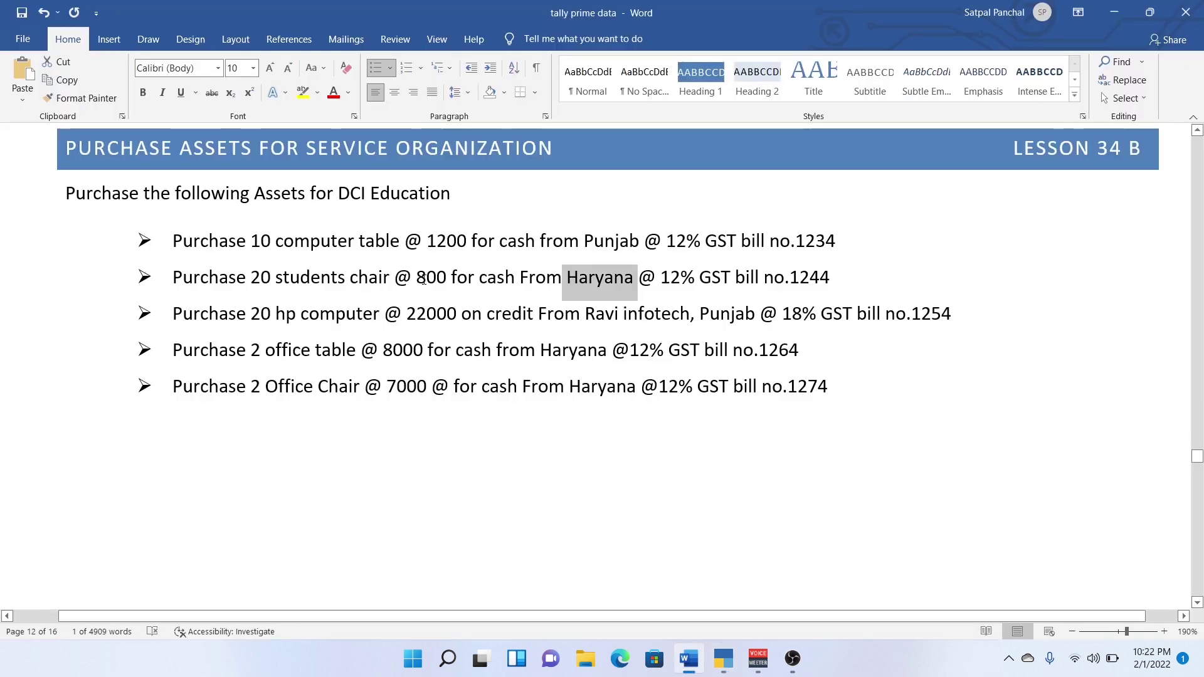
{"action": "left_click", "coordinate": [254, 237]}
{"action": "key", "text": "BackSpace"}
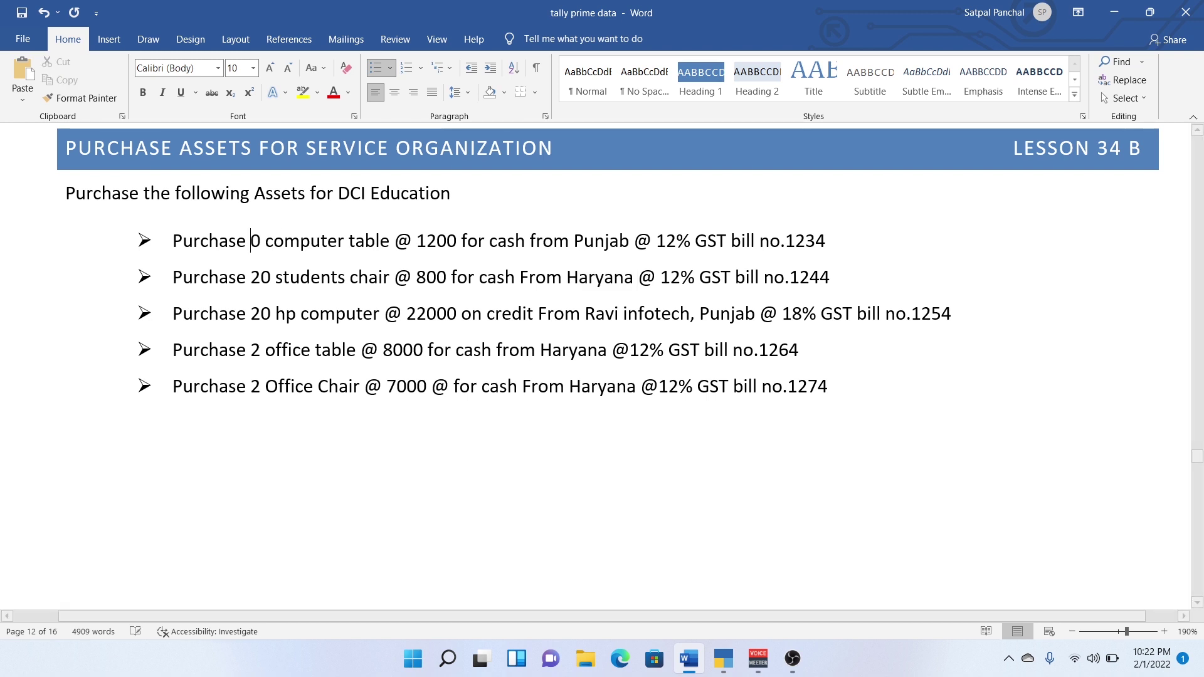
{"action": "type", "text": "2"}
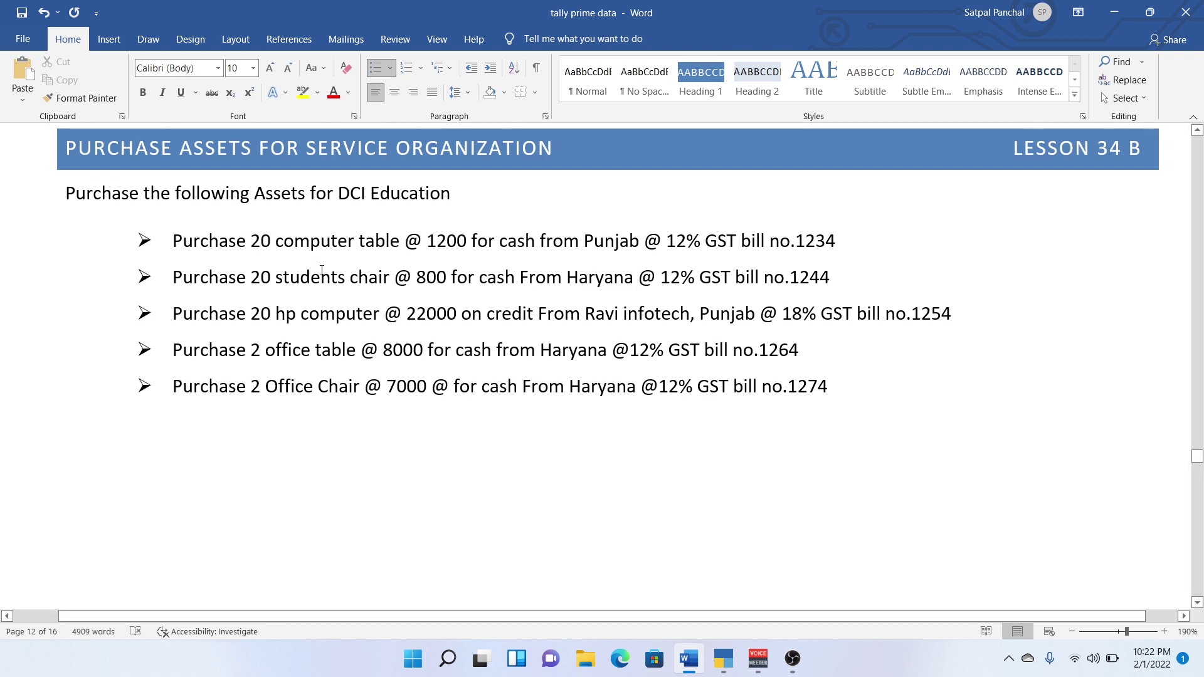
Return to TallyPrime, clear the Igst amount, and quit the purchase voucher without saving it
{"action": "key", "text": "alt+Tab"}
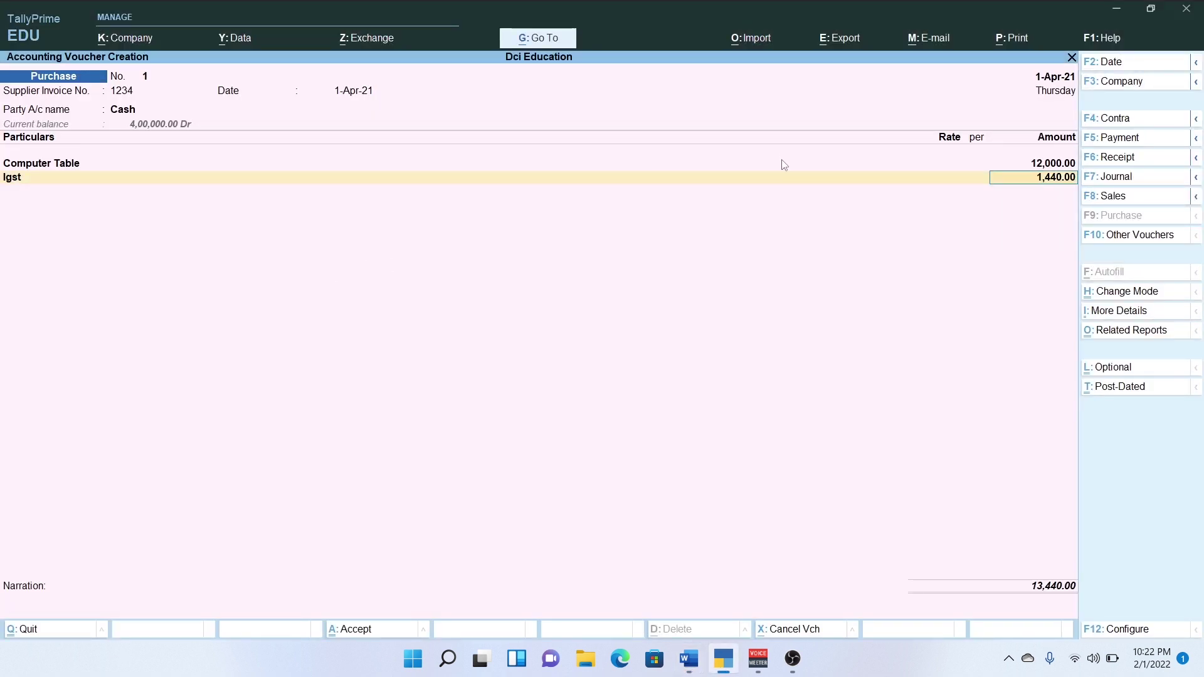
{"action": "key", "text": "BackSpace"}
{"action": "key", "text": "Escape"}
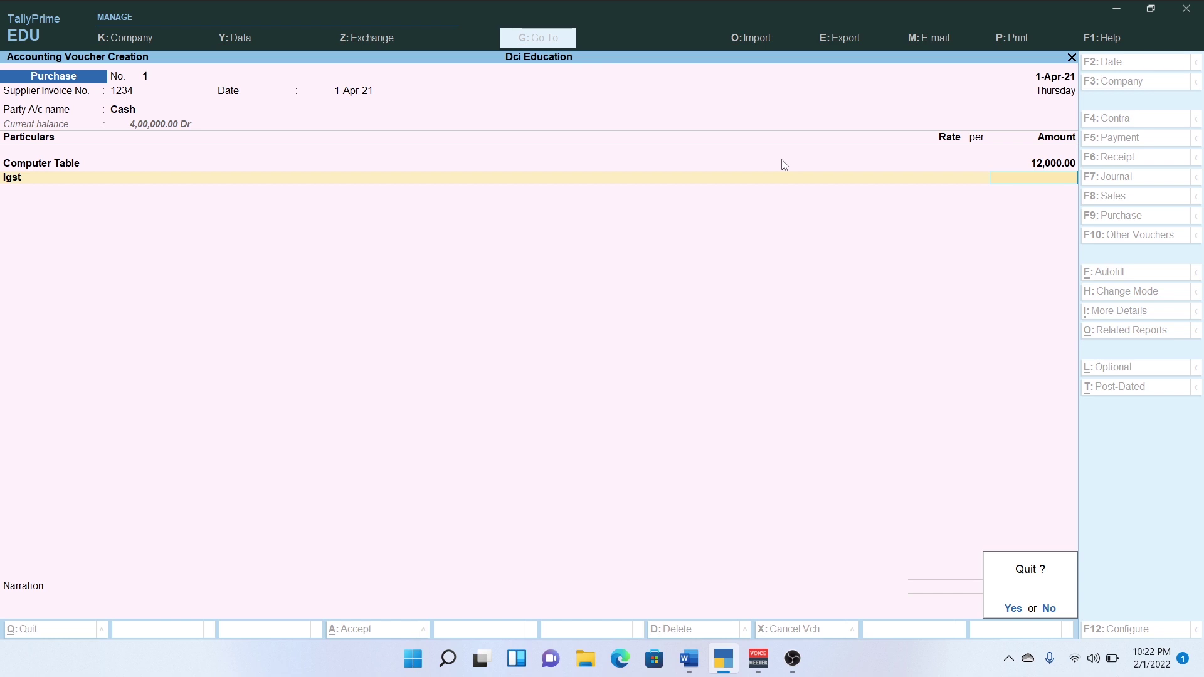
{"action": "key", "text": "y"}
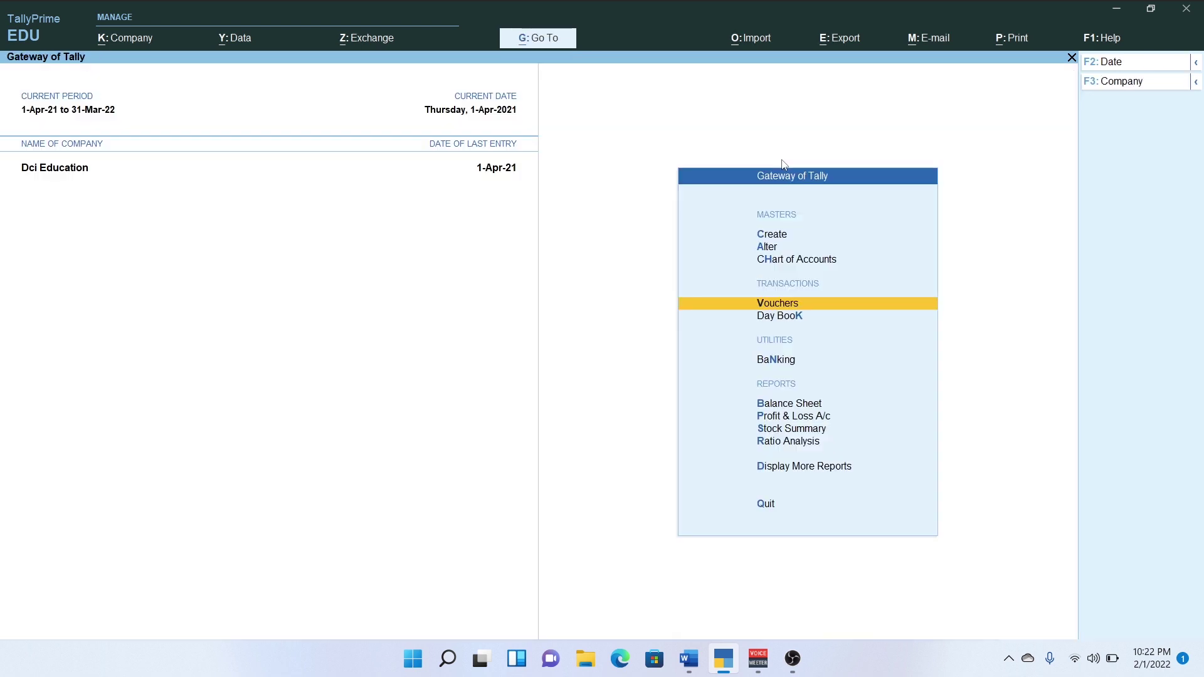
Begin creating a new ledger named Fixed Asstes under the Fixed Assets group
{"action": "key", "text": "Up"}
{"action": "key", "text": "Up"}
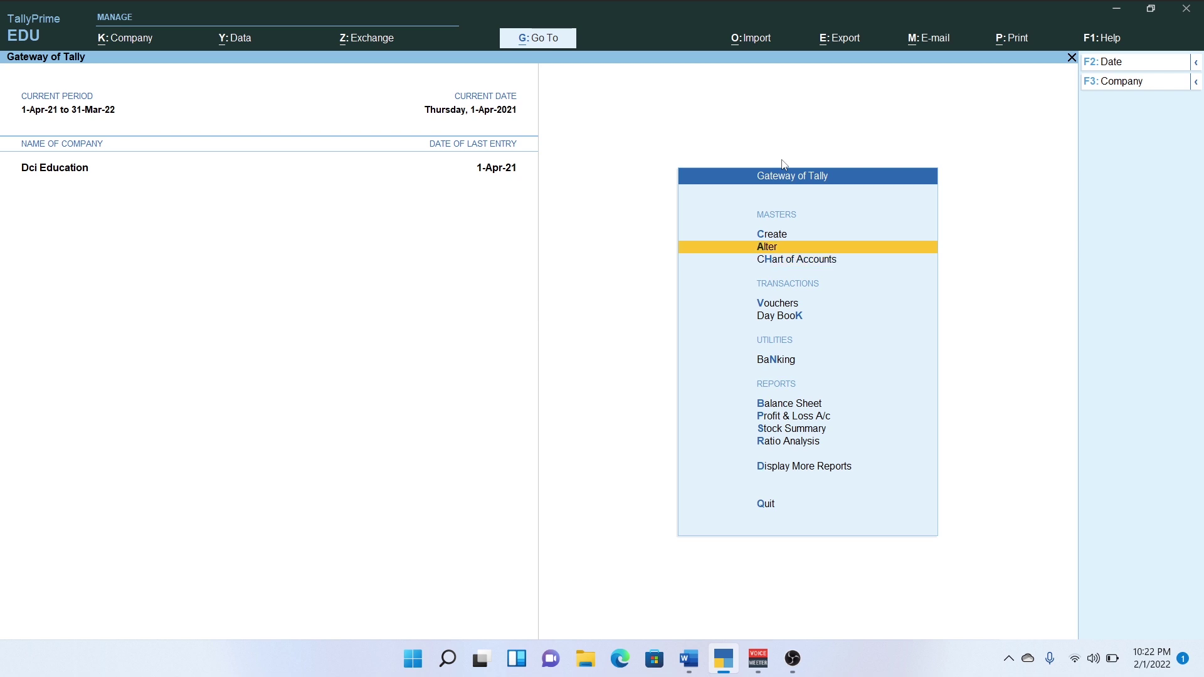
{"action": "key", "text": "Up"}
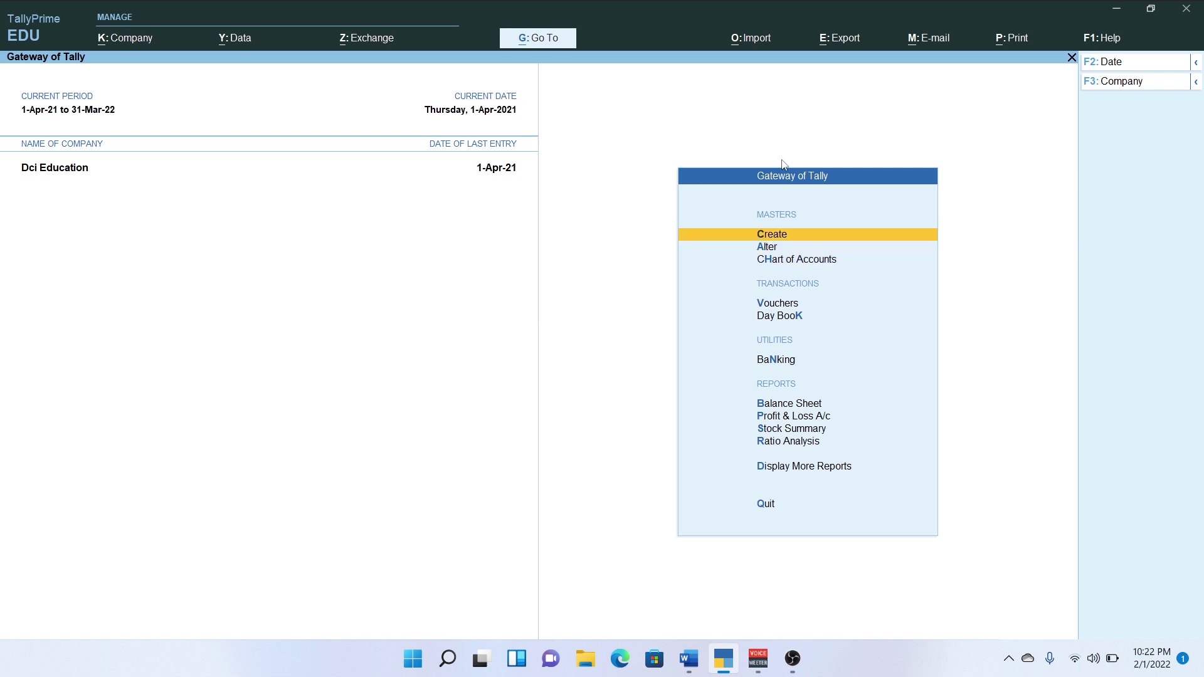
{"action": "key", "text": "Return"}
{"action": "key", "text": "Down"}
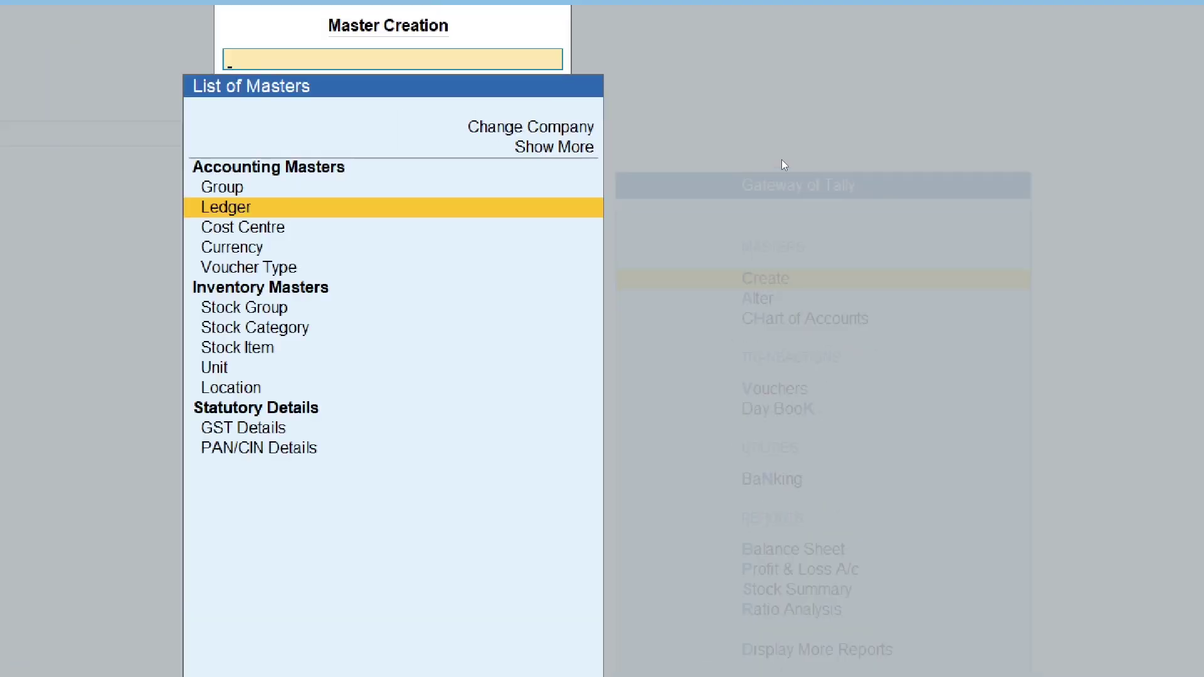
{"action": "key", "text": "Return"}
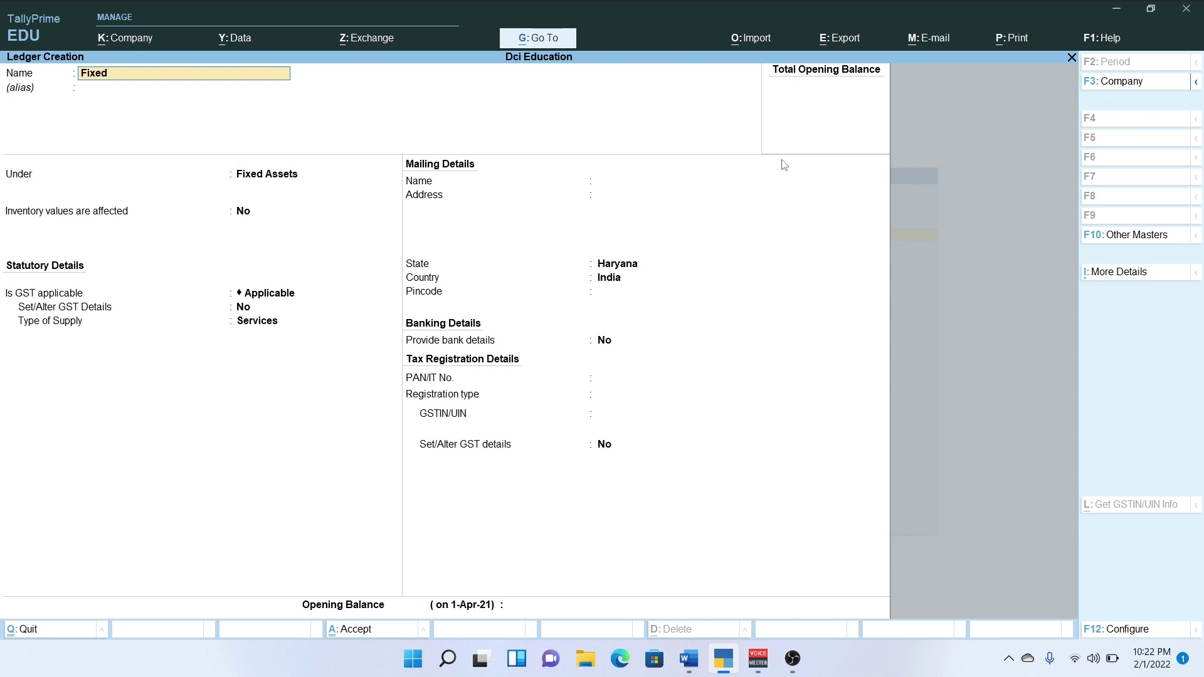
{"action": "type", "text": "Fixed asstes"}
{"action": "key", "text": "Return"}
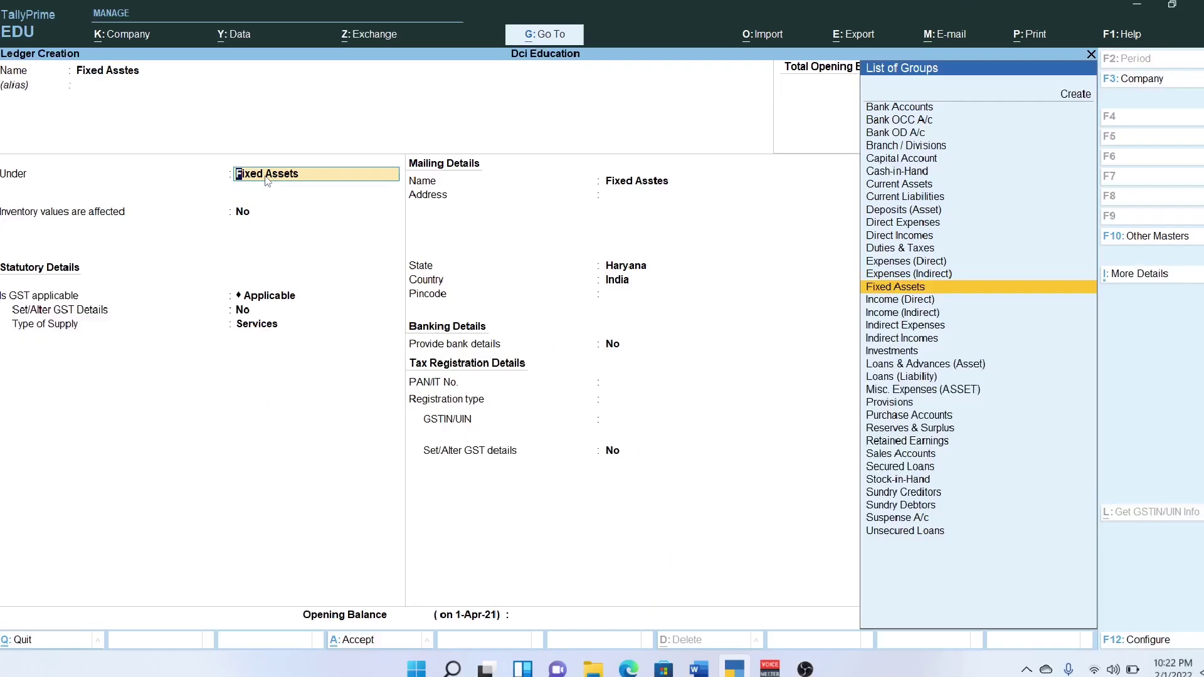
{"action": "key", "text": "Return"}
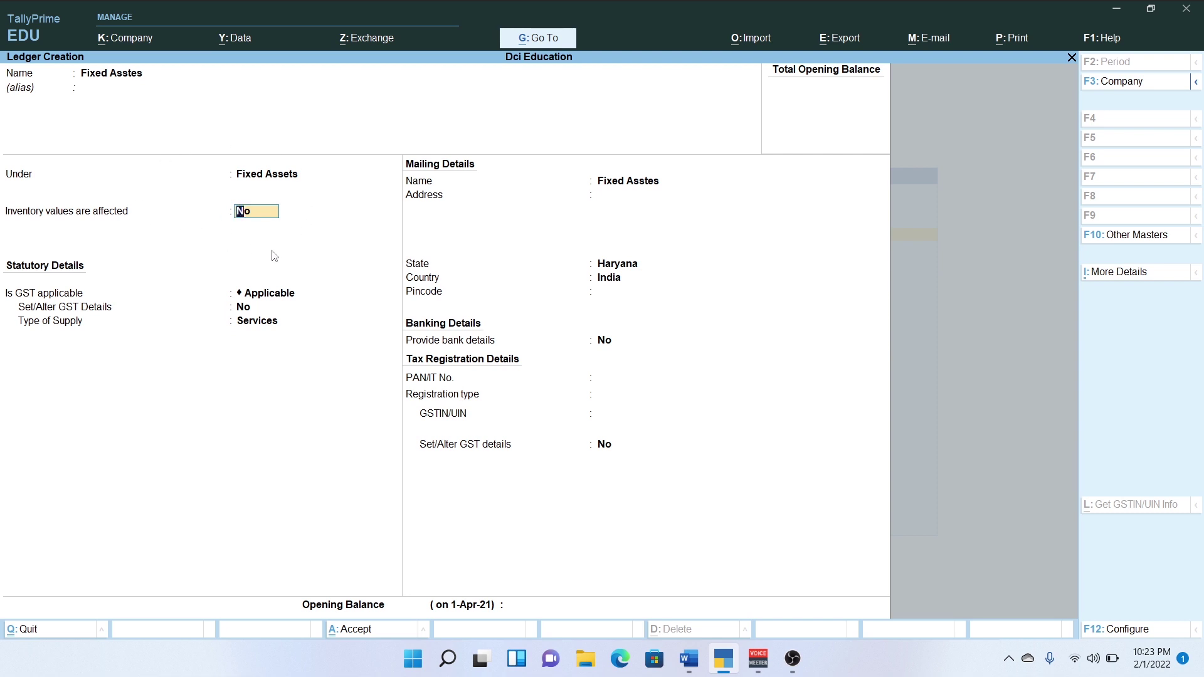
Set Use Inventory Allocations for Ledgers to No in the ledger creation configuration and accept it
{"action": "key", "text": "F12"}
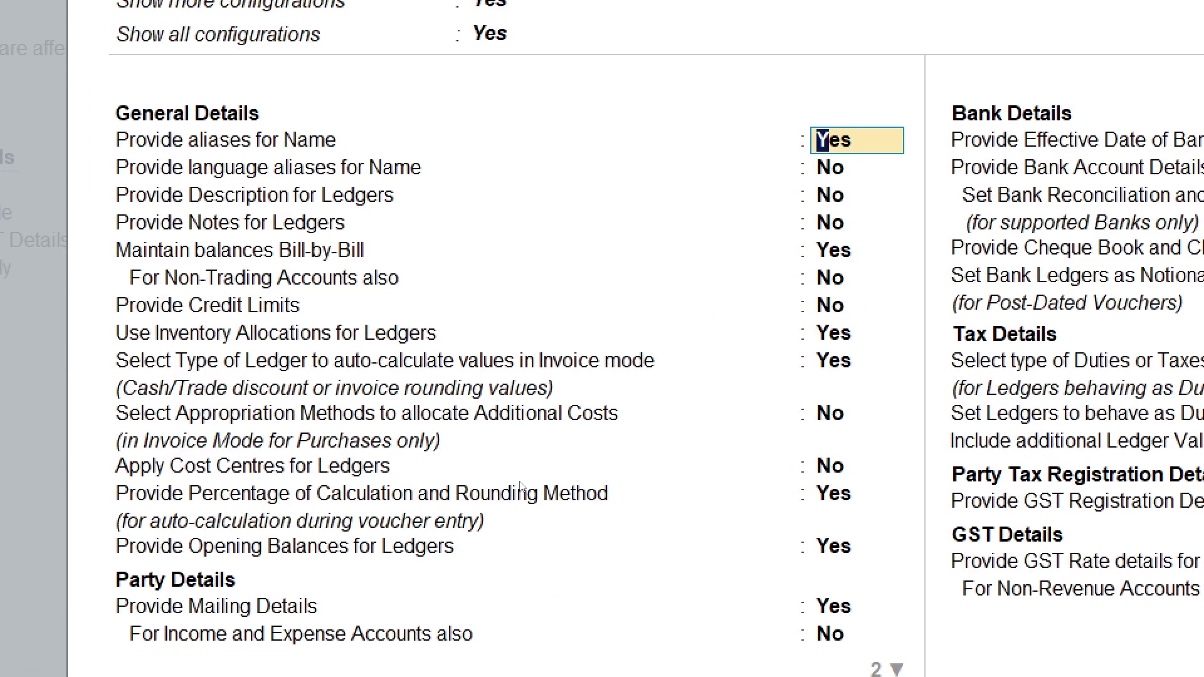
{"action": "key", "text": "Down"}
{"action": "key", "text": "Down"}
{"action": "key", "text": "Down"}
{"action": "key", "text": "Down"}
{"action": "key", "text": "Down"}
{"action": "key", "text": "Down"}
{"action": "key", "text": "Down"}
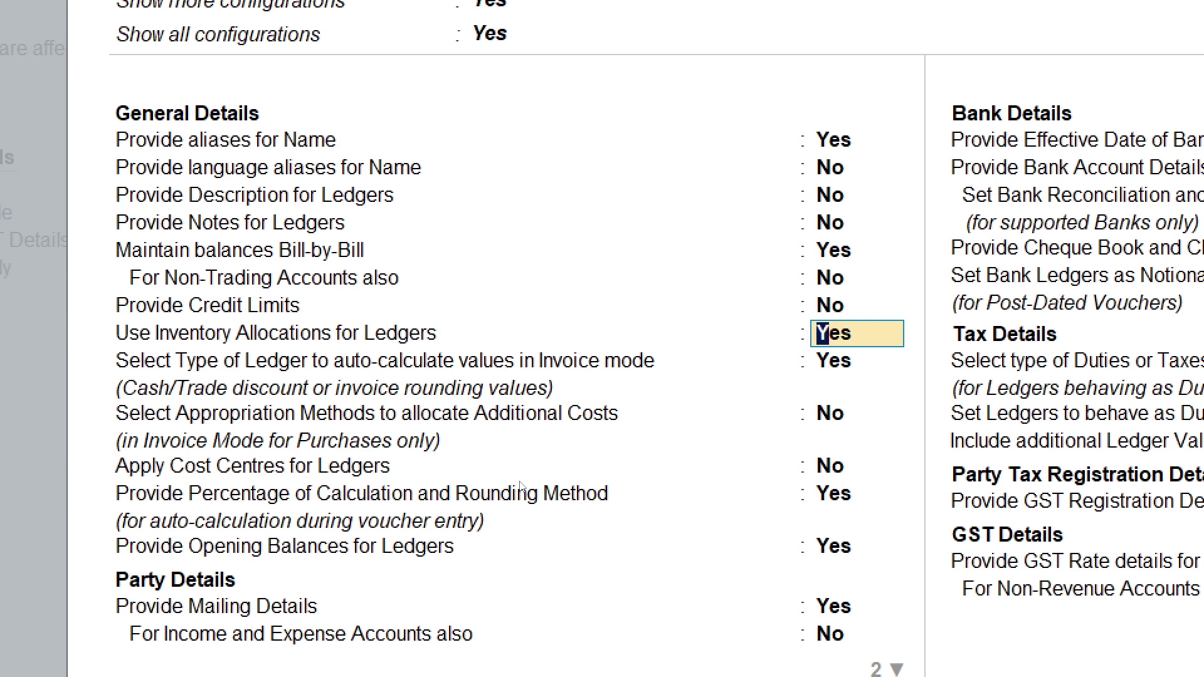
{"action": "type", "text": "no"}
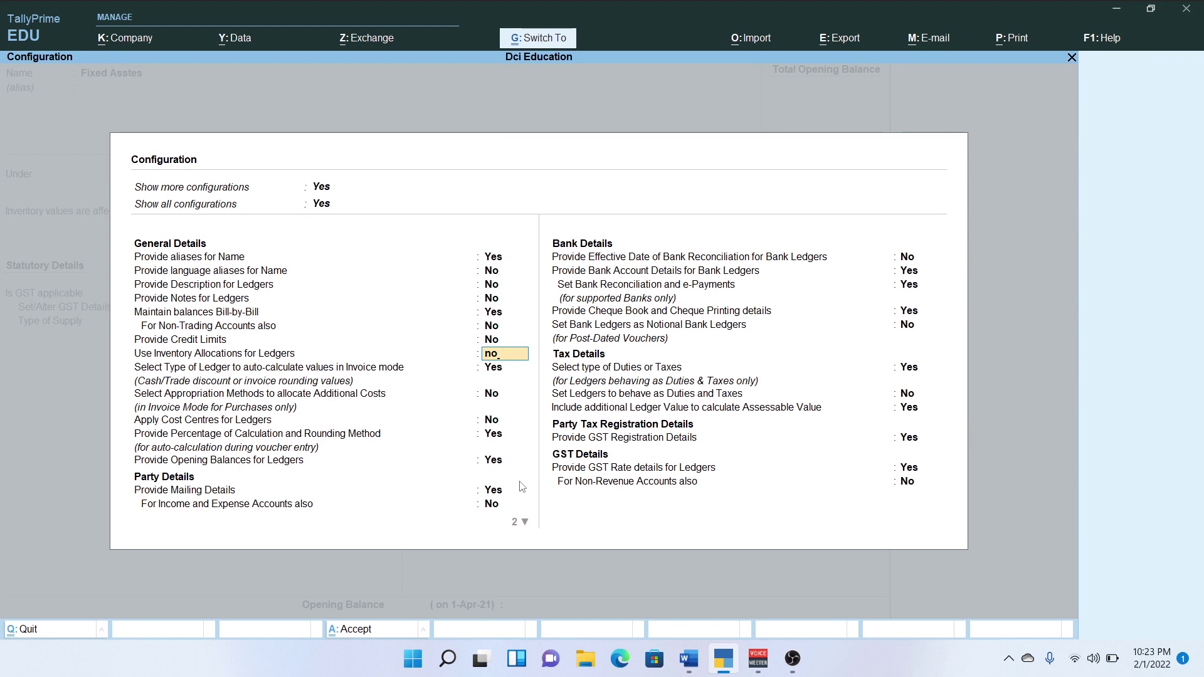
{"action": "key", "text": "ctrl+a"}
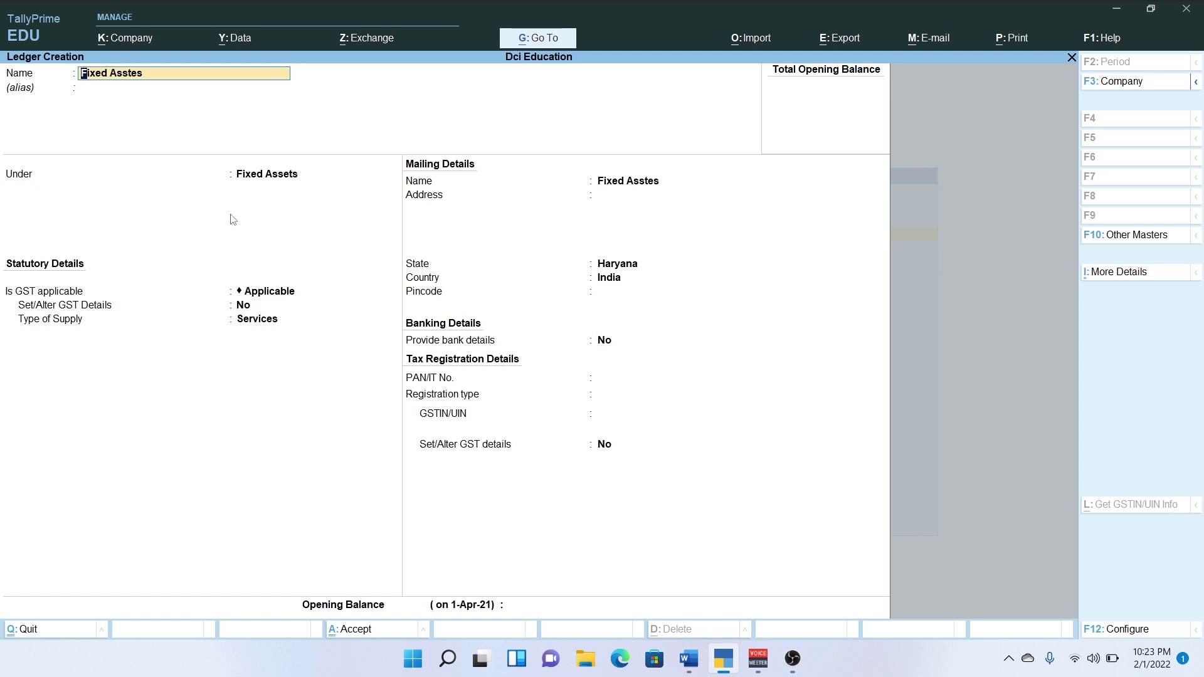
Set Use Inventory Allocations for Ledgers to Yes in the ledger creation configuration and accept it
{"action": "key", "text": "F12"}
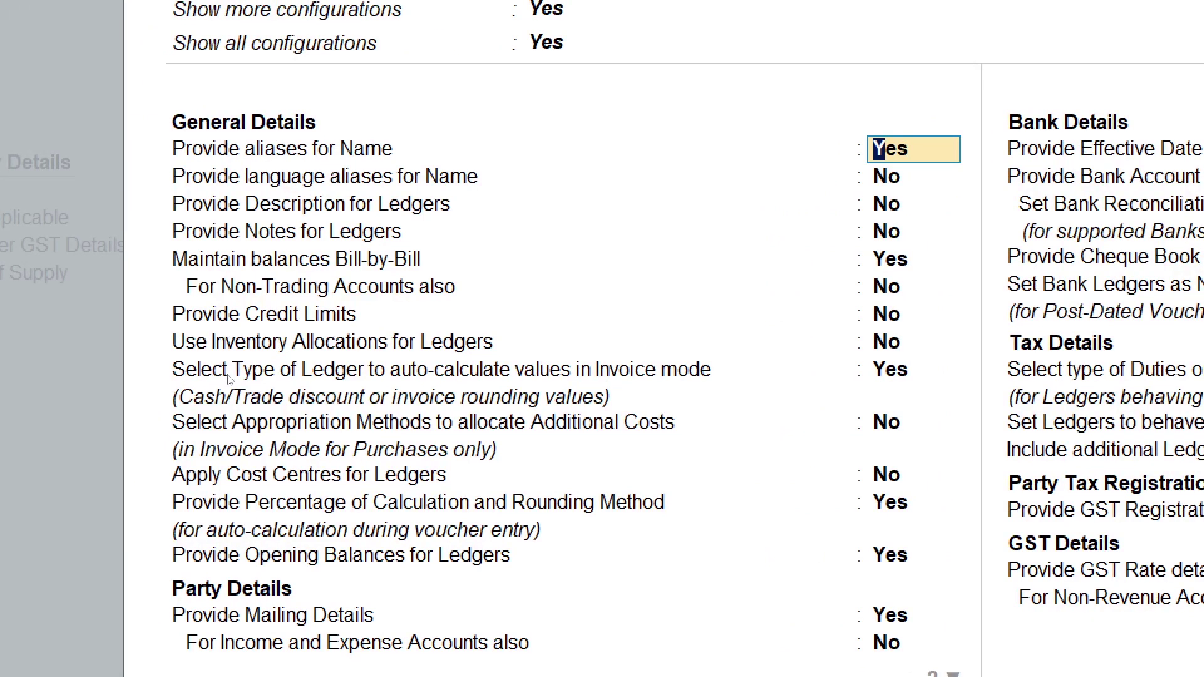
{"action": "key", "text": "Down"}
{"action": "key", "text": "Down"}
{"action": "key", "text": "Down"}
{"action": "key", "text": "Down"}
{"action": "key", "text": "Down"}
{"action": "key", "text": "Down"}
{"action": "key", "text": "Down"}
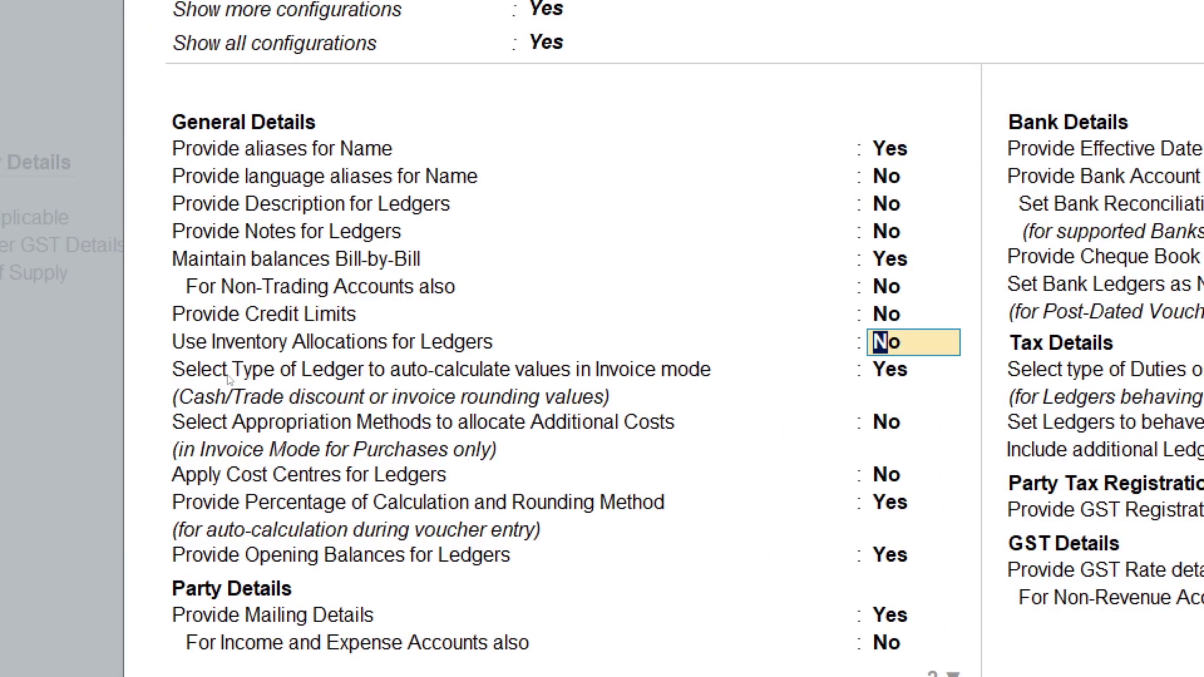
{"action": "type", "text": "y"}
{"action": "key", "text": "Return"}
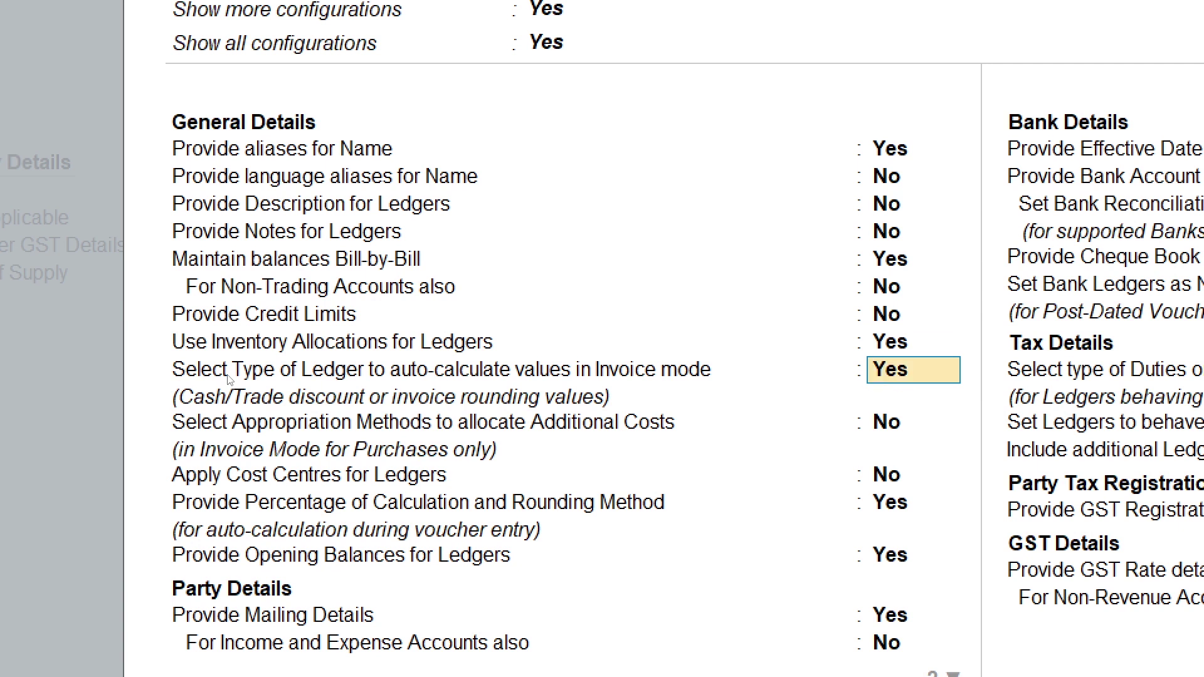
{"action": "key", "text": "ctrl+a"}
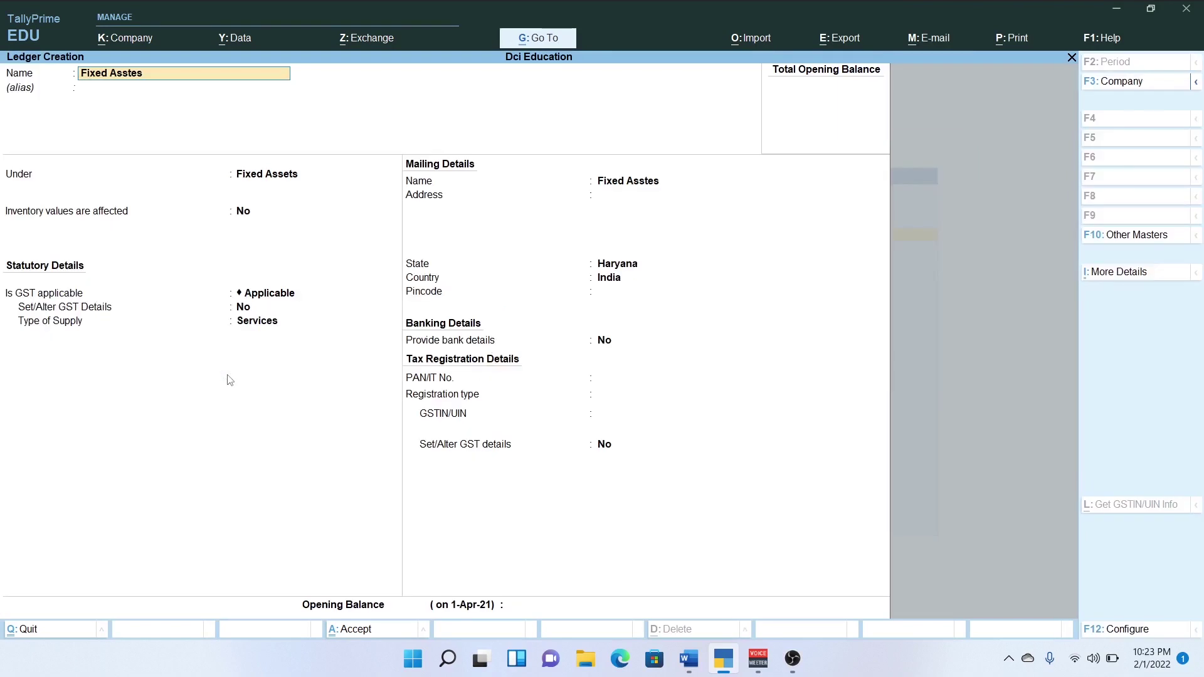
Set Inventory values are affected to Yes and the type of supply to Goods for the Fixed Asstes ledger
{"action": "key", "text": "Return"}
{"action": "key", "text": "Return"}
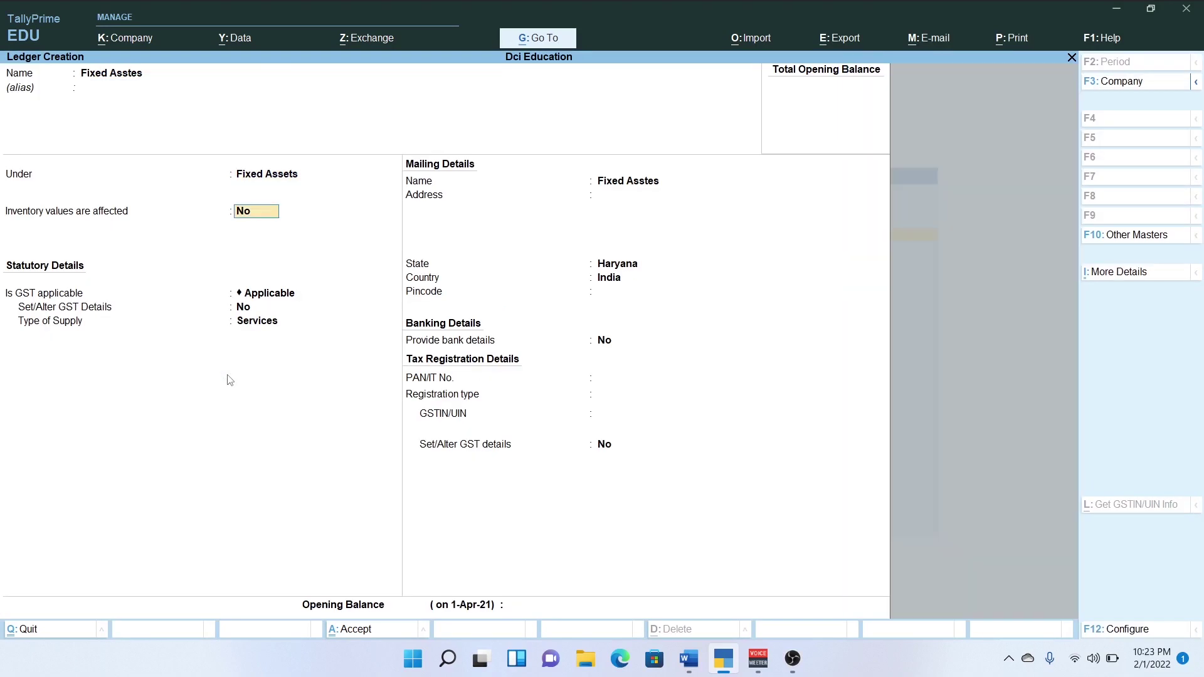
{"action": "type", "text": "y"}
{"action": "key", "text": "Return"}
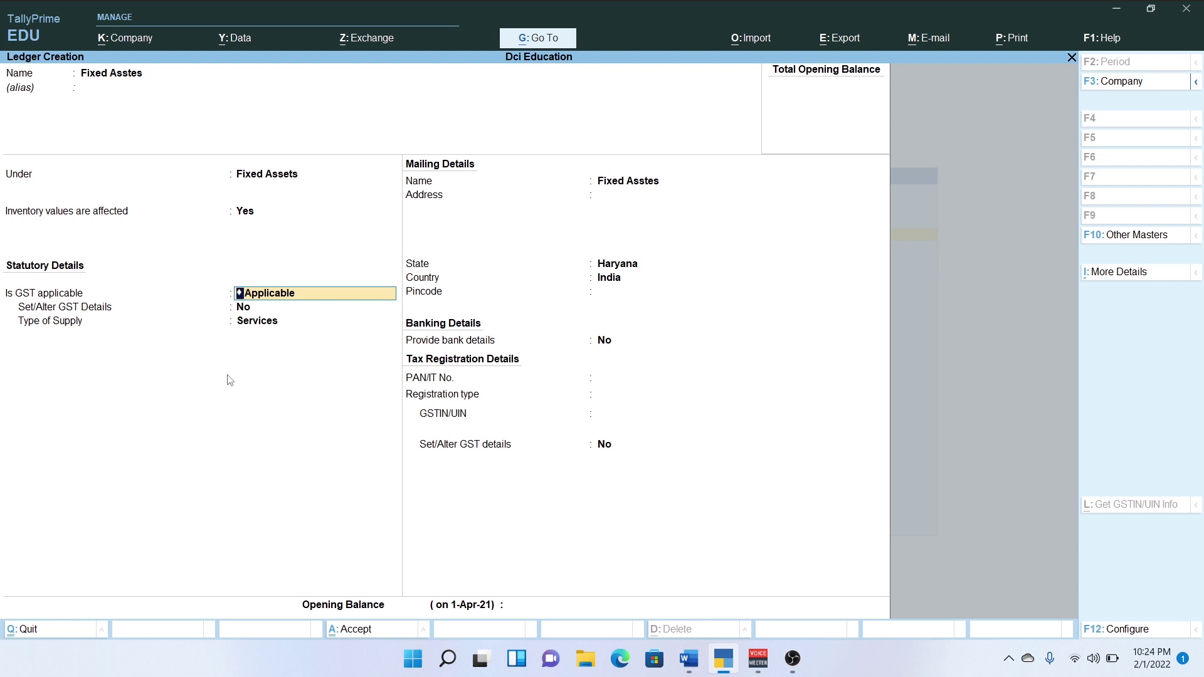
{"action": "key", "text": "Return"}
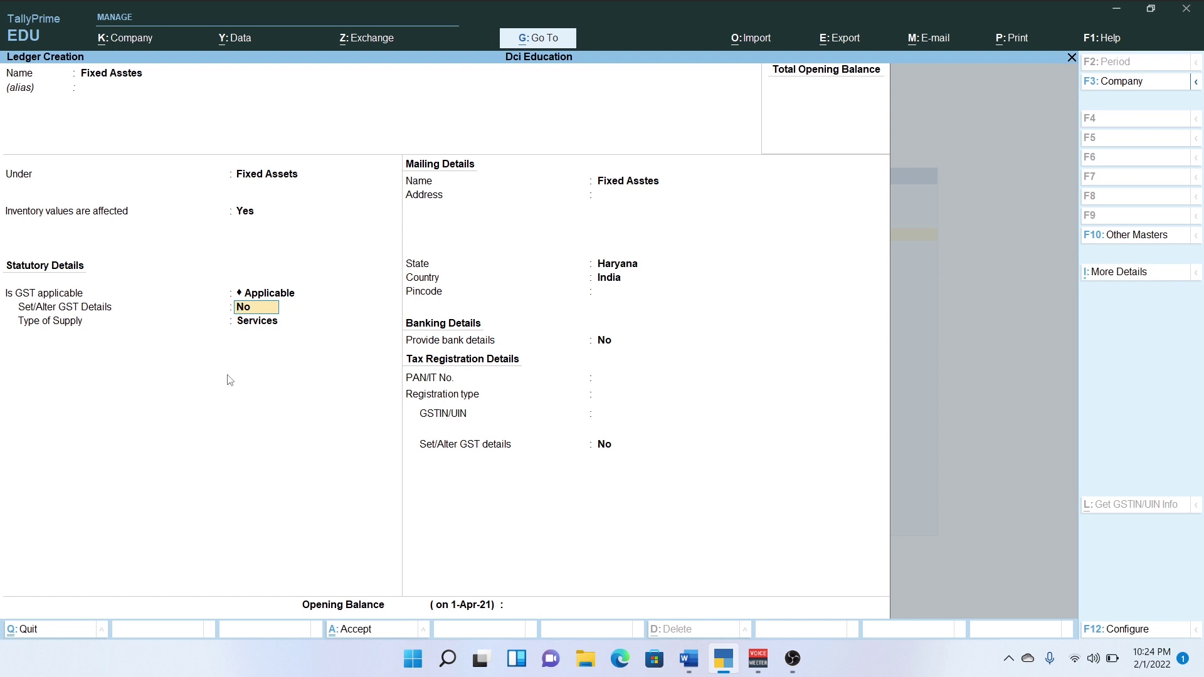
{"action": "key", "text": "Return"}
{"action": "key", "text": "Up"}
{"action": "key", "text": "Return"}
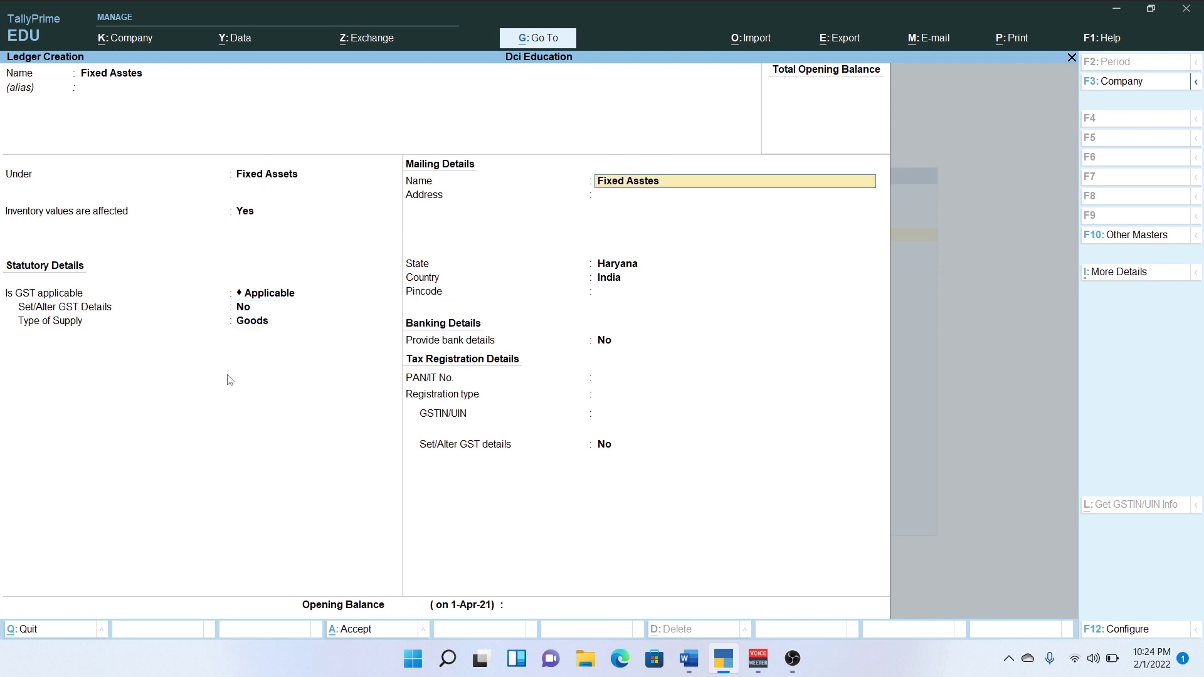
Save the Fixed Asstes ledger with its default mailing details and quit ledger creation
{"action": "key", "text": "Return"}
{"action": "key", "text": "Return"}
{"action": "key", "text": "Return"}
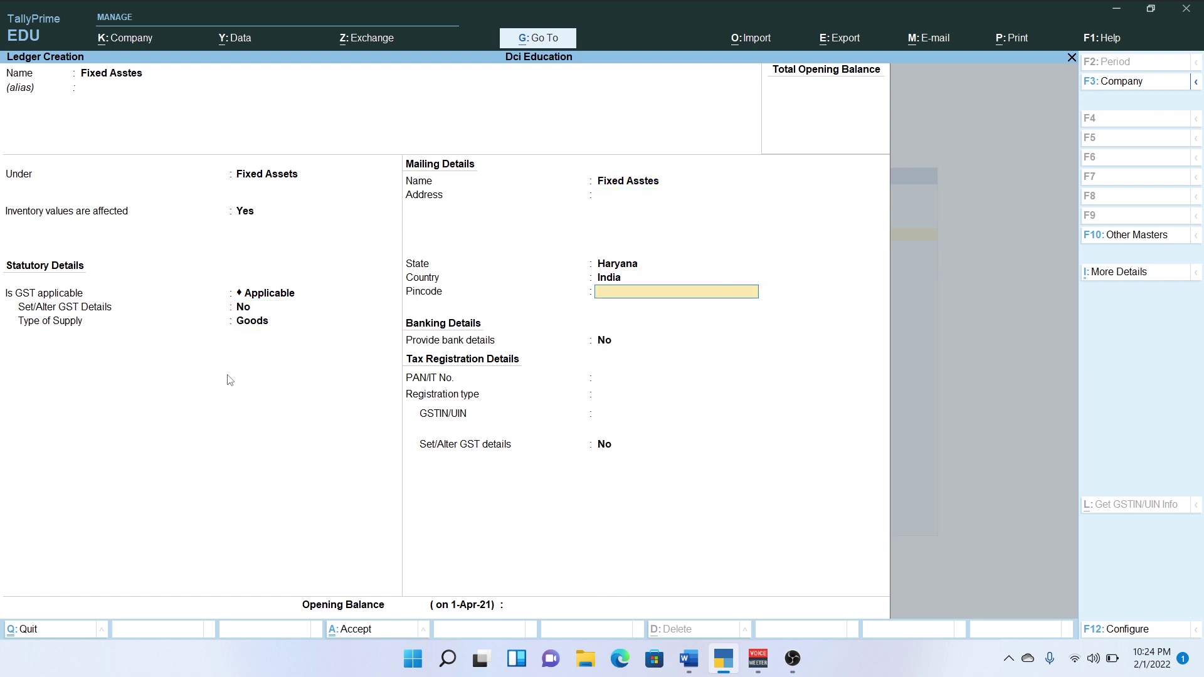
{"action": "key", "text": "ctrl+a"}
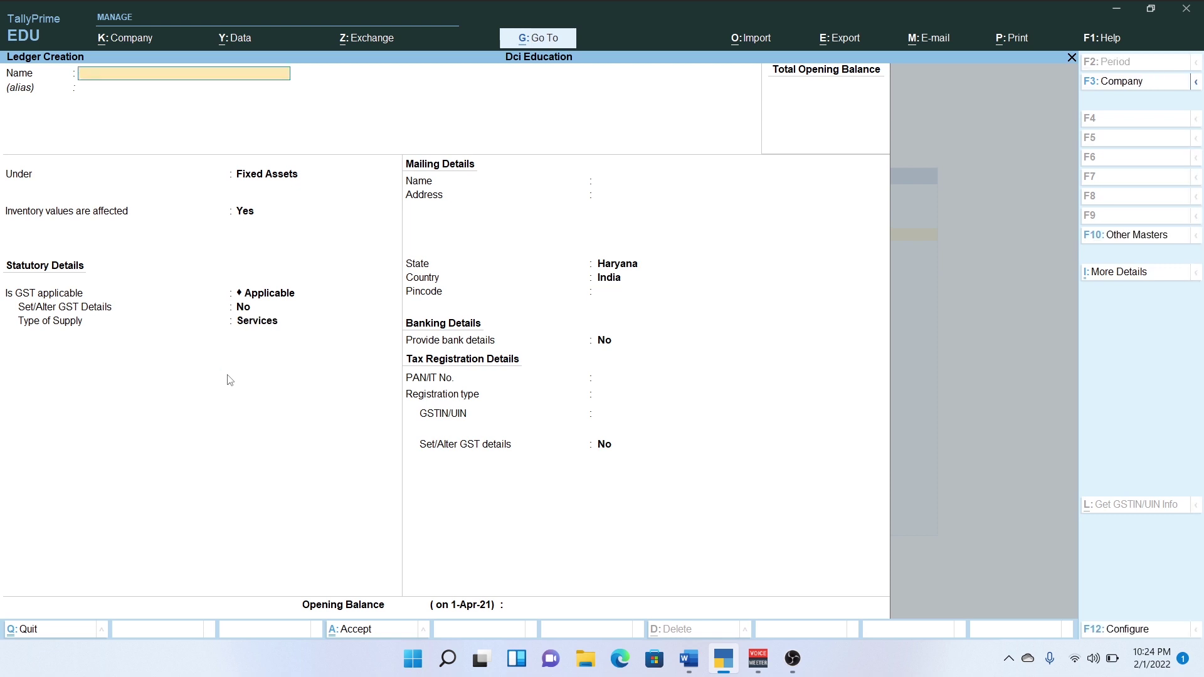
{"action": "key", "text": "Escape"}
{"action": "key", "text": "y"}
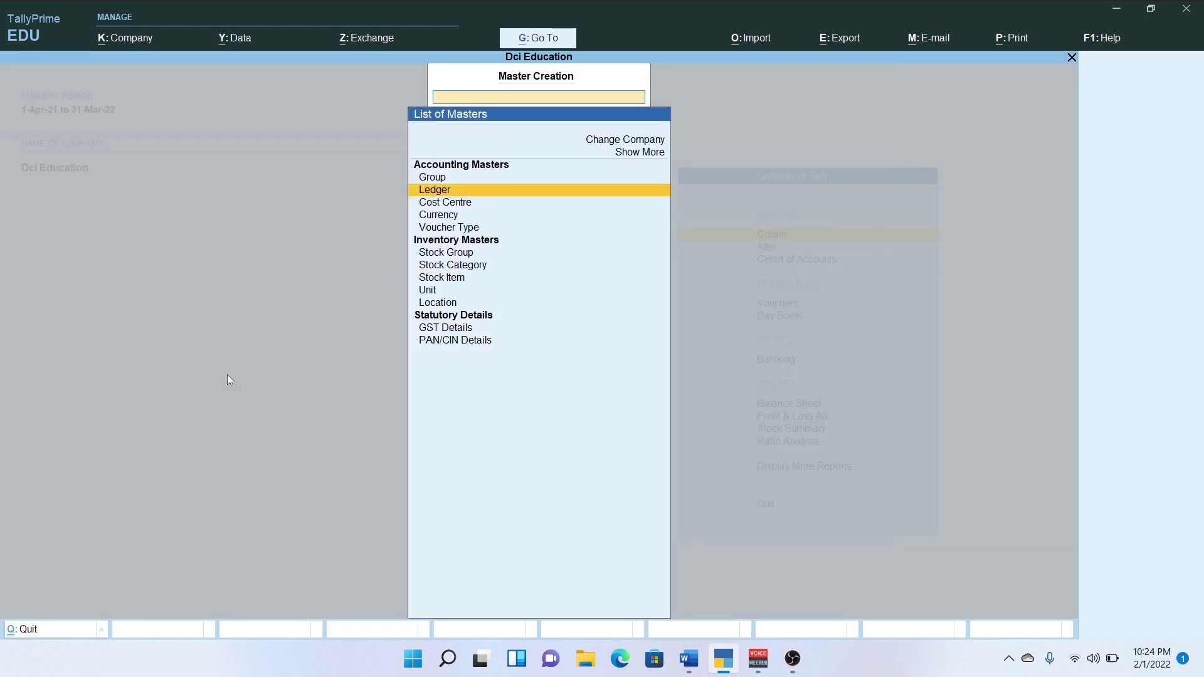
Look through the blank Stock Group, Unit and Stock Category creation forms, leaving each without saving
{"action": "key", "text": "Down"}
{"action": "key", "text": "Down"}
{"action": "key", "text": "Down"}
{"action": "key", "text": "Down"}
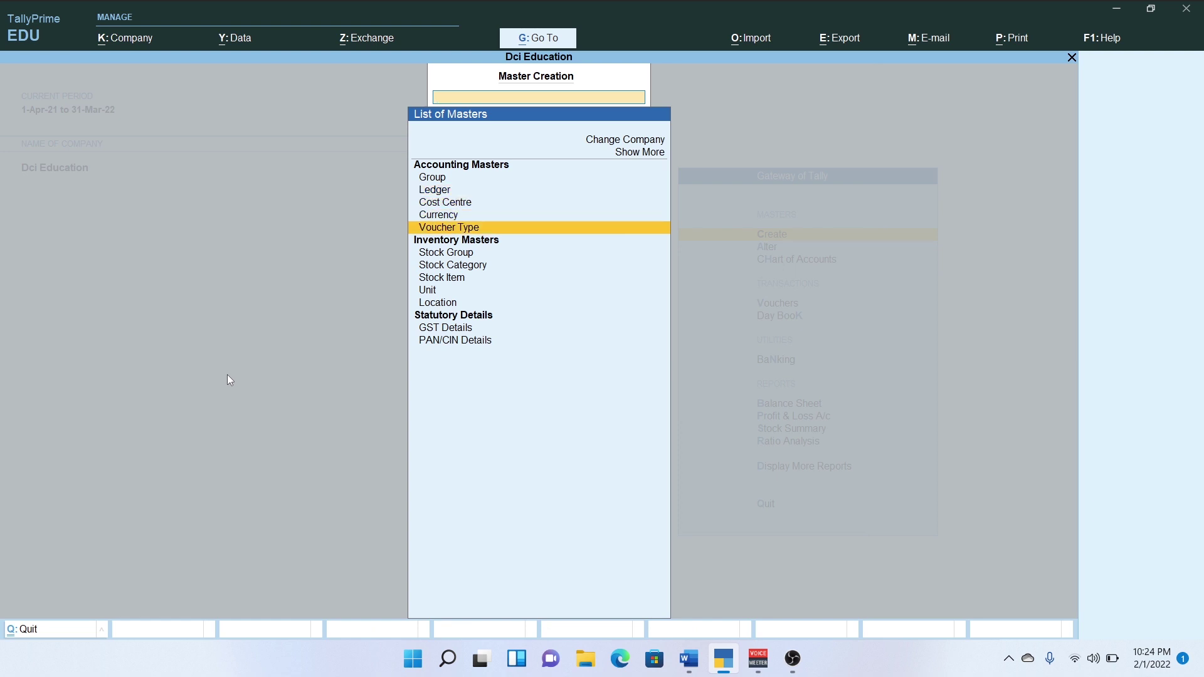
{"action": "key", "text": "Down"}
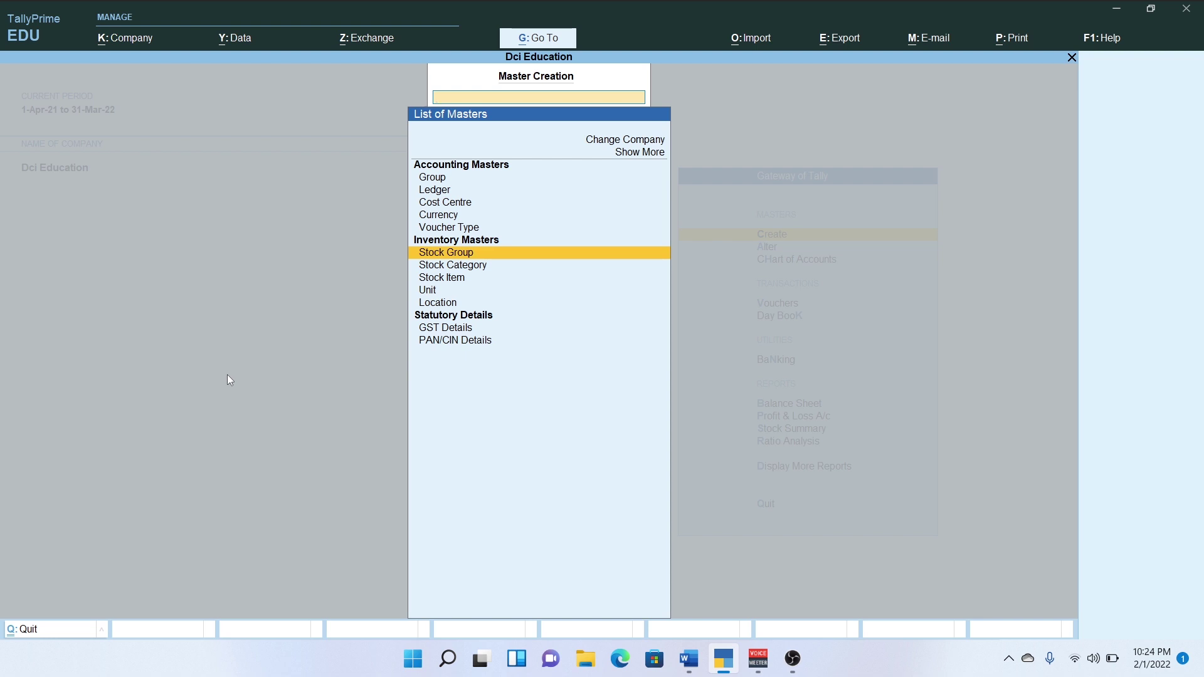
{"action": "key", "text": "Return"}
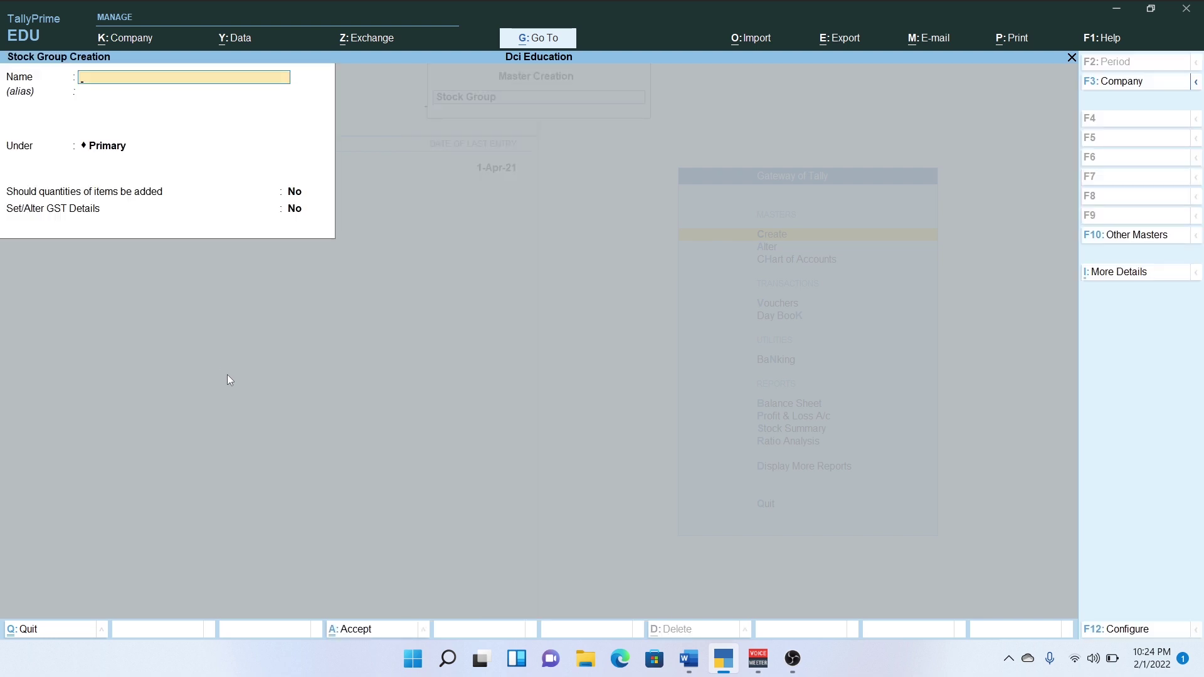
{"action": "key", "text": "Escape"}
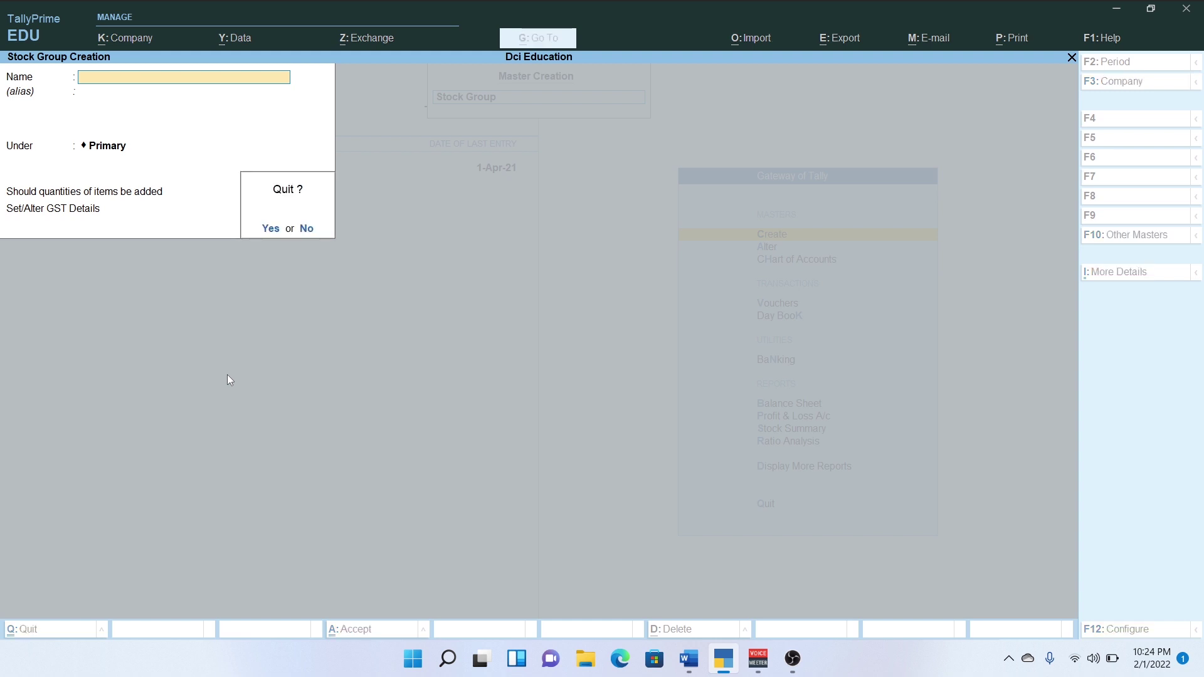
{"action": "key", "text": "Return"}
{"action": "key", "text": "Down"}
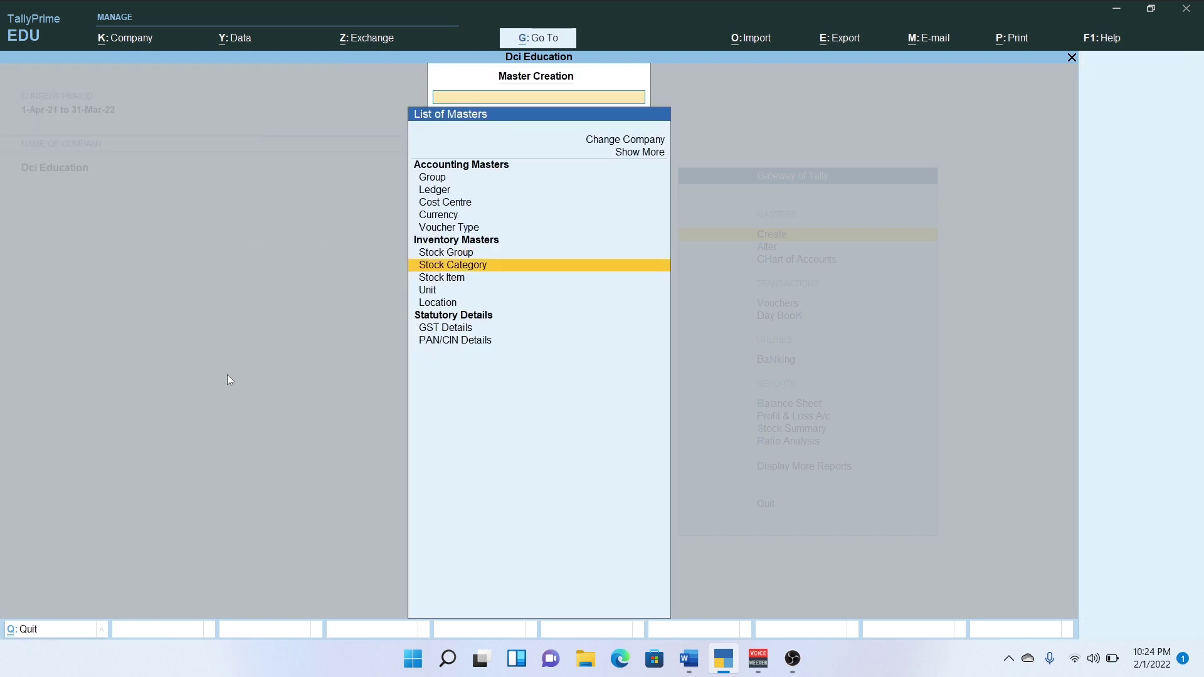
{"action": "key", "text": "Down"}
{"action": "key", "text": "Down"}
{"action": "key", "text": "Return"}
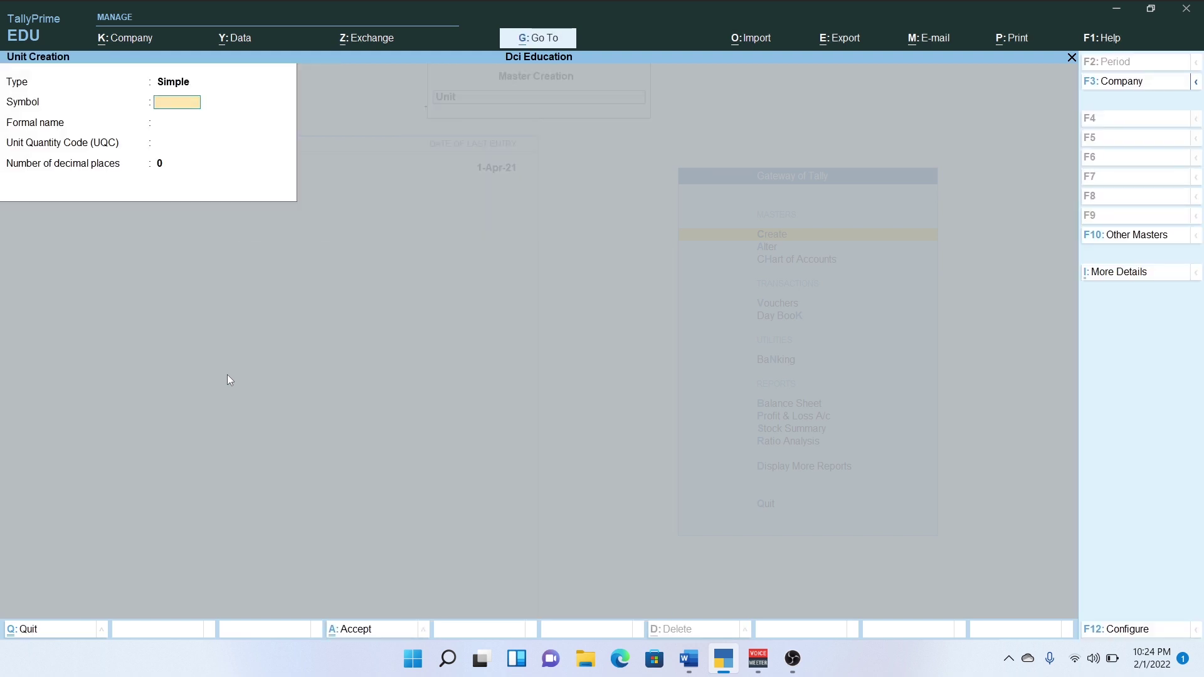
{"action": "key", "text": "Escape"}
{"action": "key", "text": "Return"}
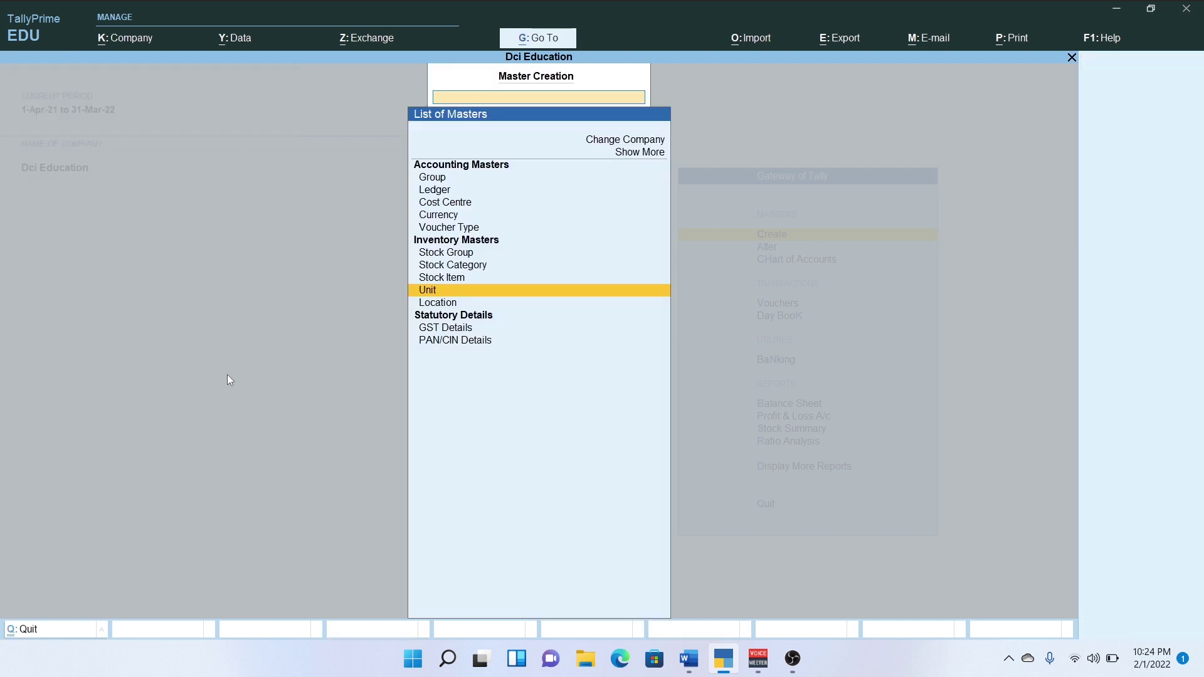
{"action": "key", "text": "Up"}
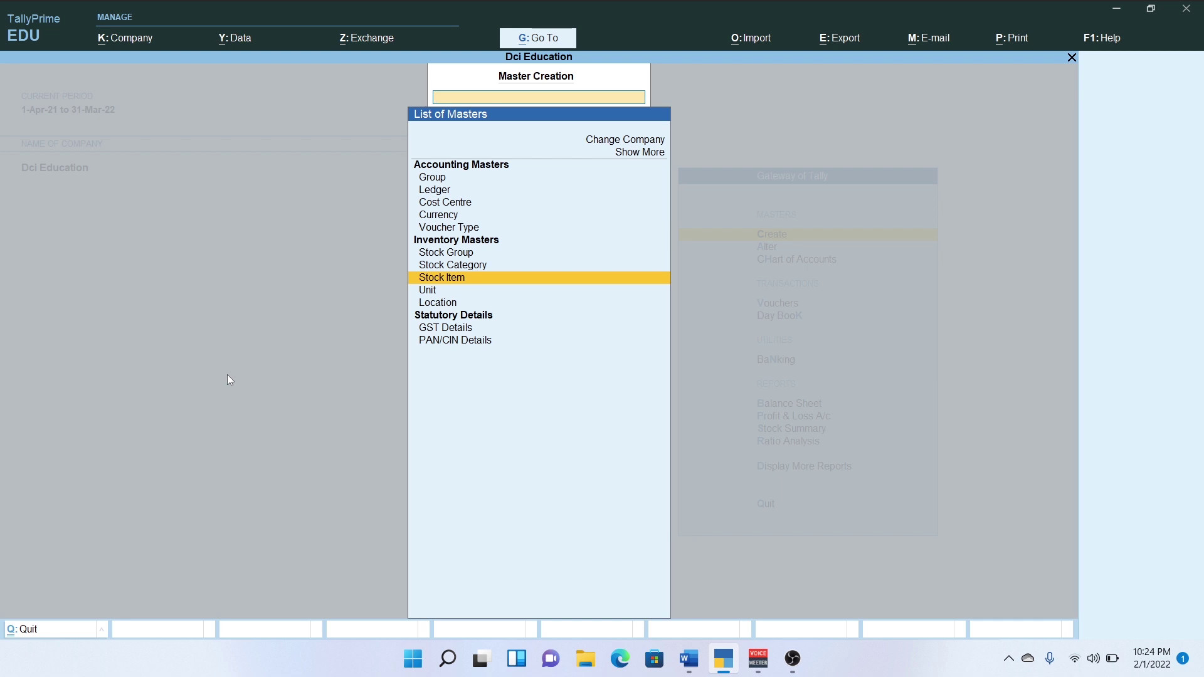
{"action": "key", "text": "Up"}
{"action": "key", "text": "Up"}
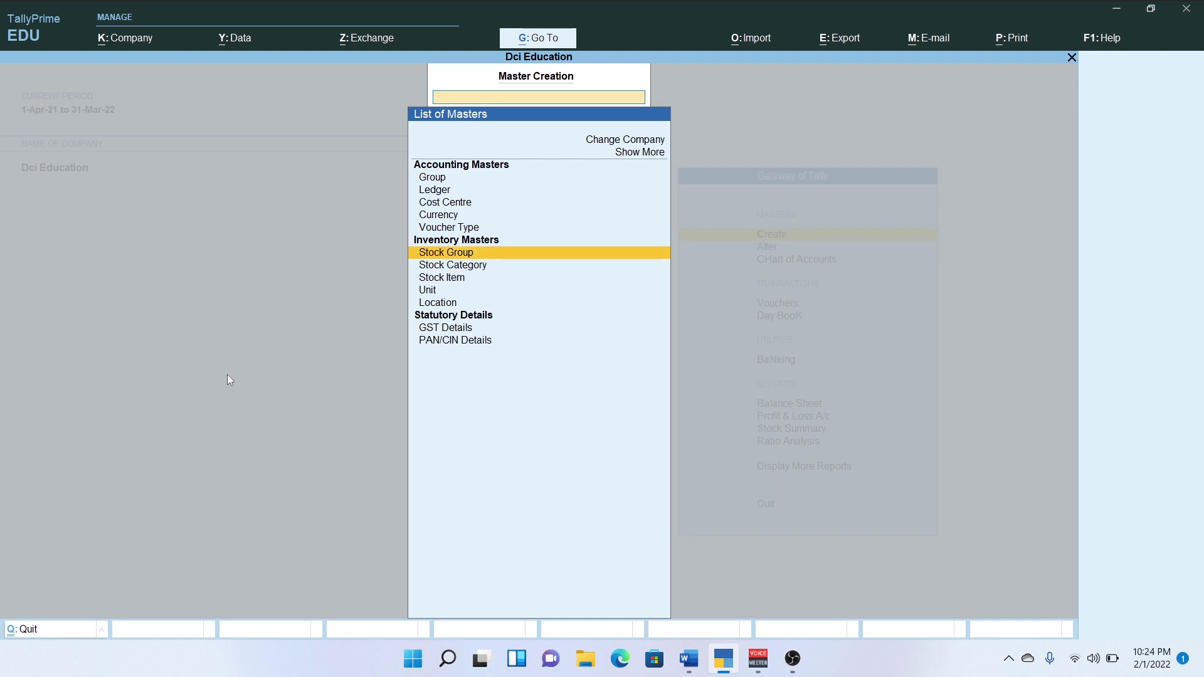
{"action": "key", "text": "Return"}
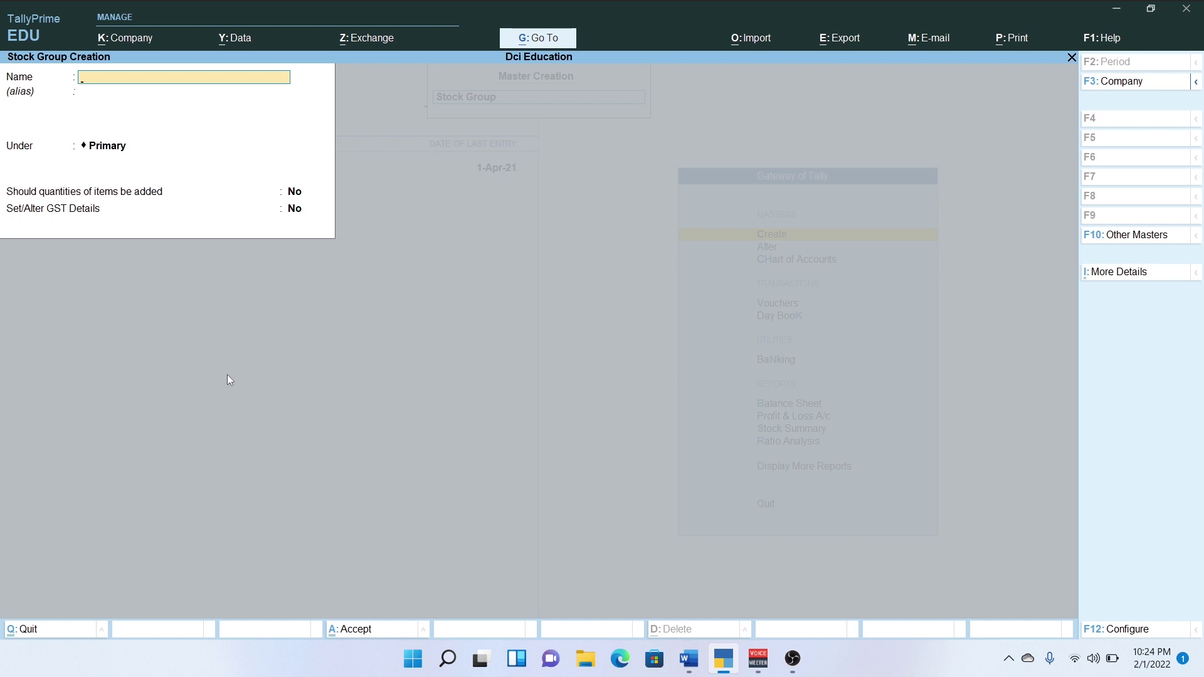
{"action": "key", "text": "Escape"}
{"action": "key", "text": "y"}
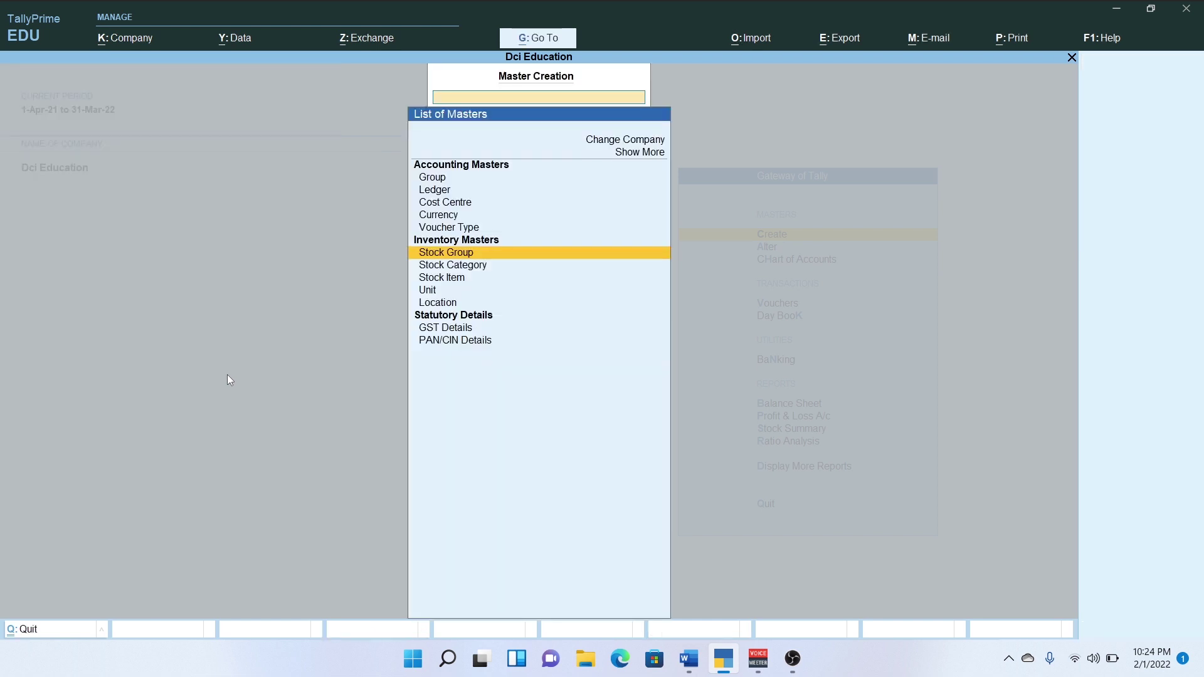
{"action": "key", "text": "Down"}
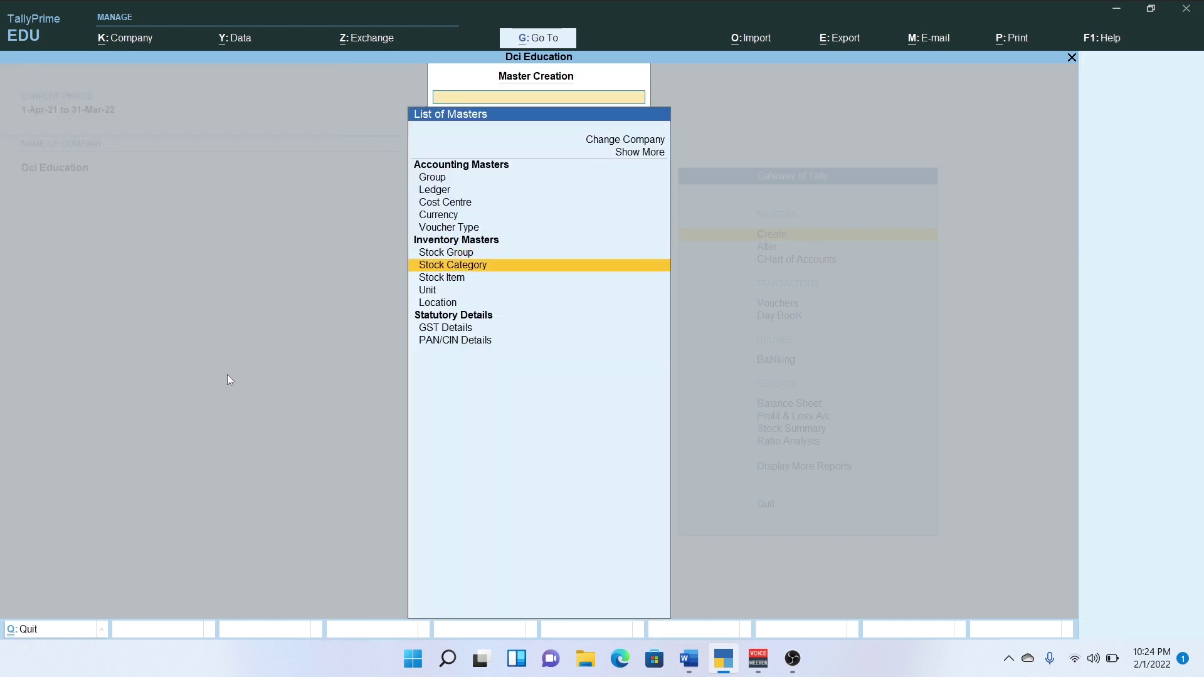
{"action": "key", "text": "Return"}
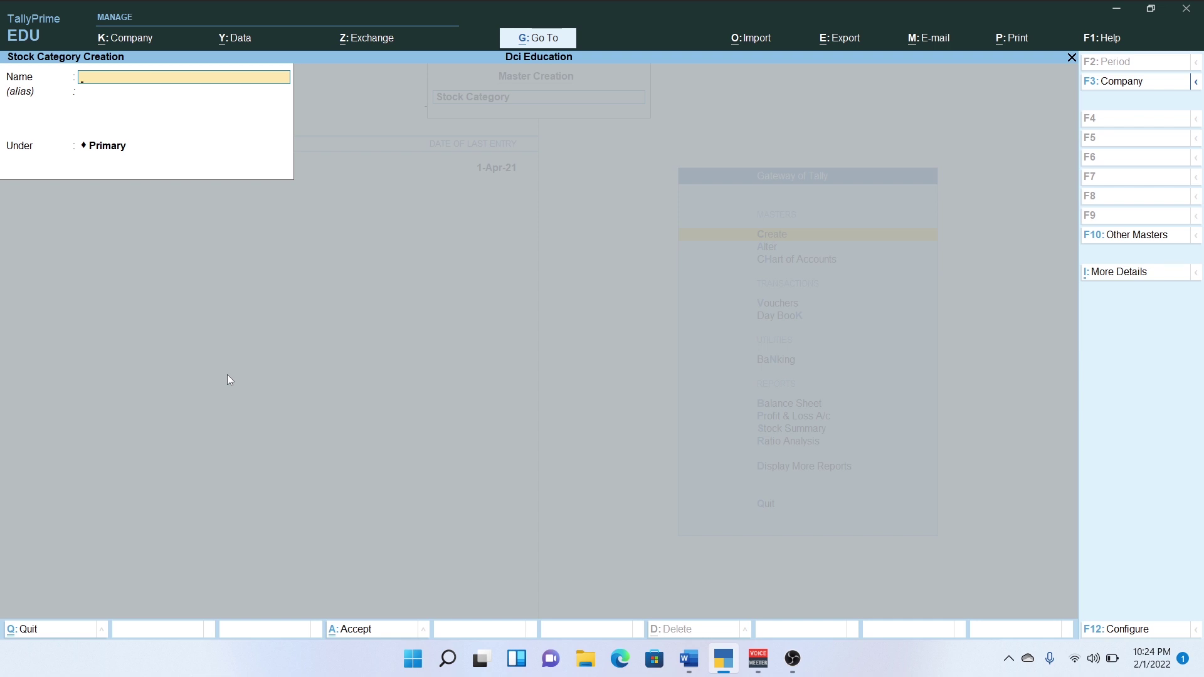
{"action": "key", "text": "Escape"}
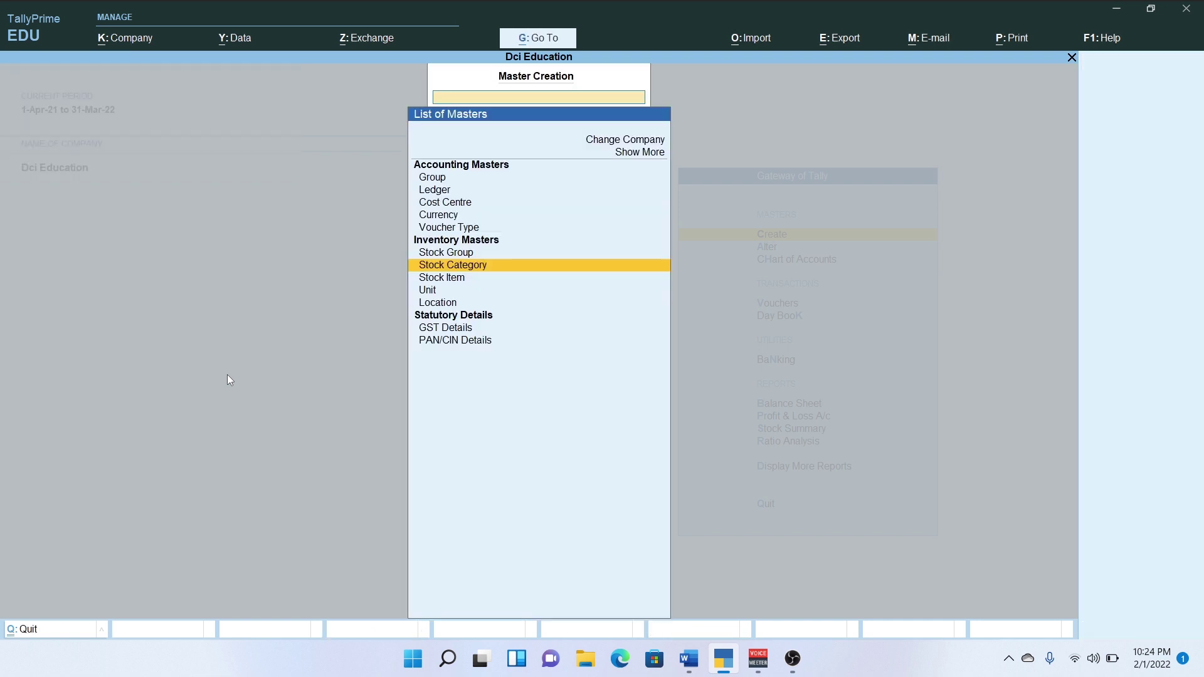
Begin a new stock item named Computer Table, checking the asset name in the Word purchase list
{"action": "key", "text": "Down"}
{"action": "key", "text": "Return"}
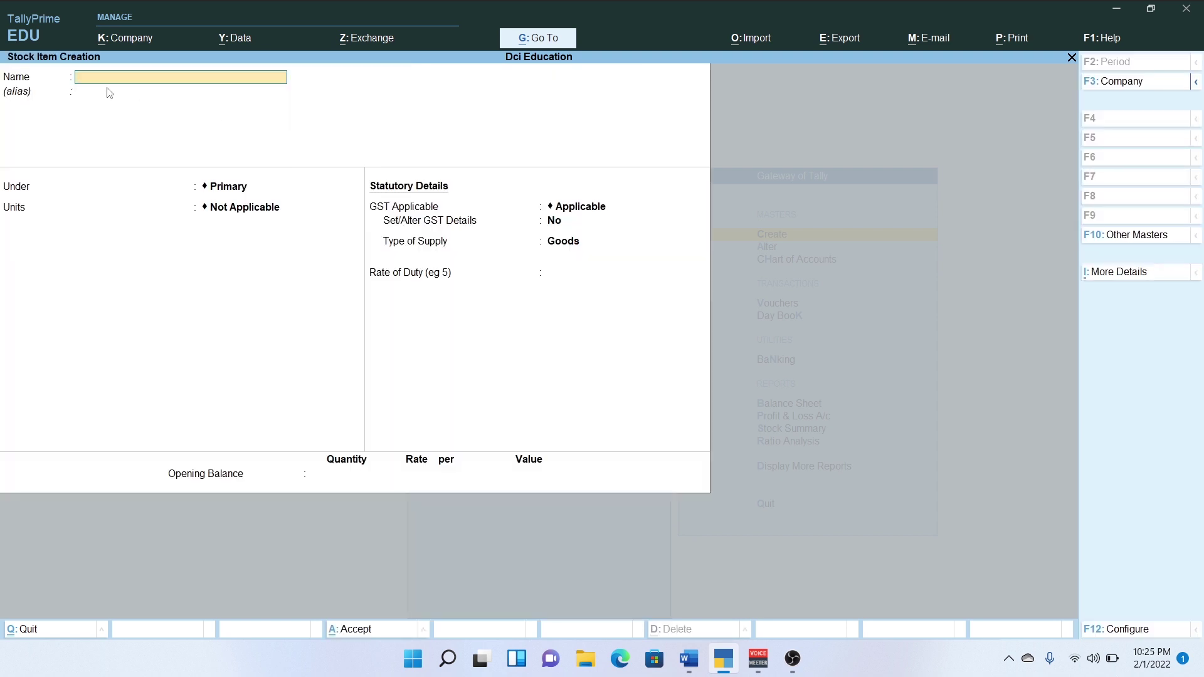
{"action": "key", "text": "alt+Tab"}
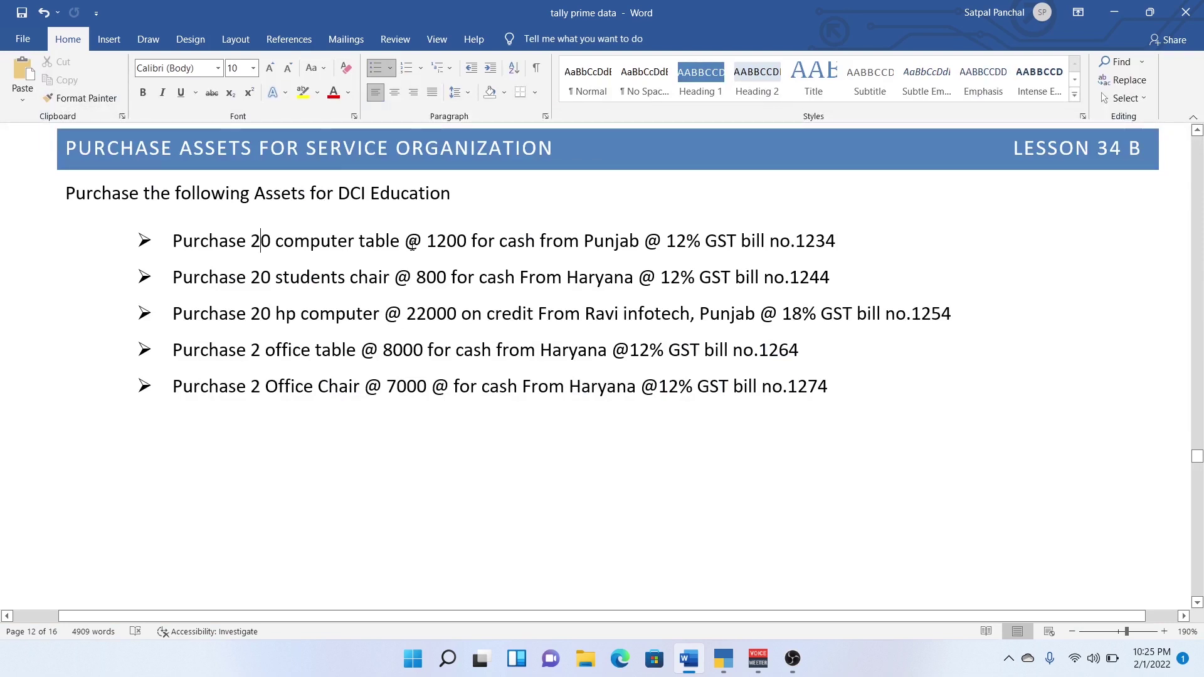
{"action": "key", "text": "alt+Tab"}
{"action": "type", "text": "Comput"}
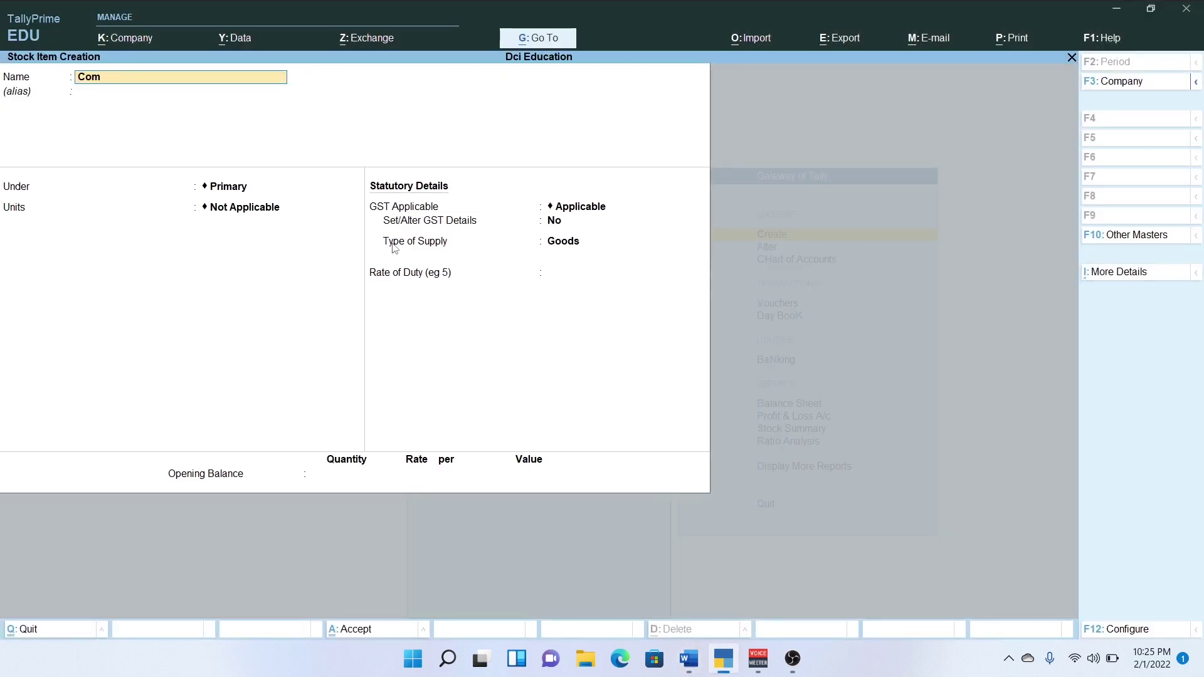
{"action": "type", "text": "er Table"}
{"action": "key", "text": "Return"}
{"action": "key", "text": "Return"}
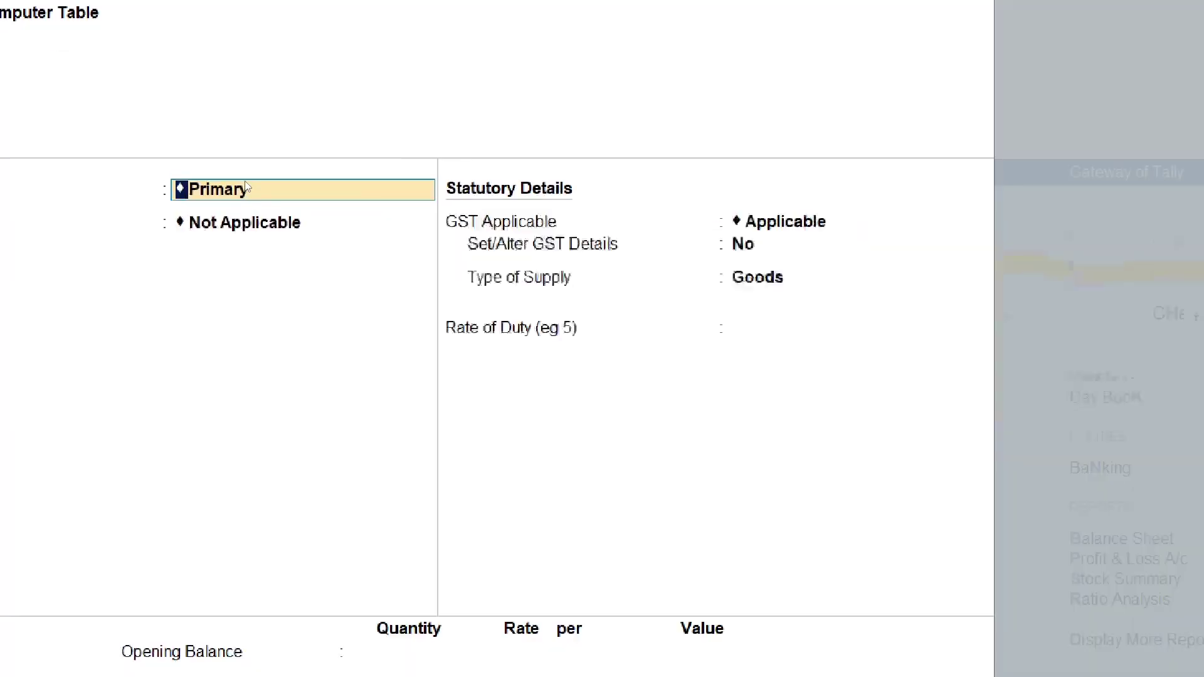
Keep the Computer Table item under Primary and set its unit to nos
{"action": "key", "text": "Return"}
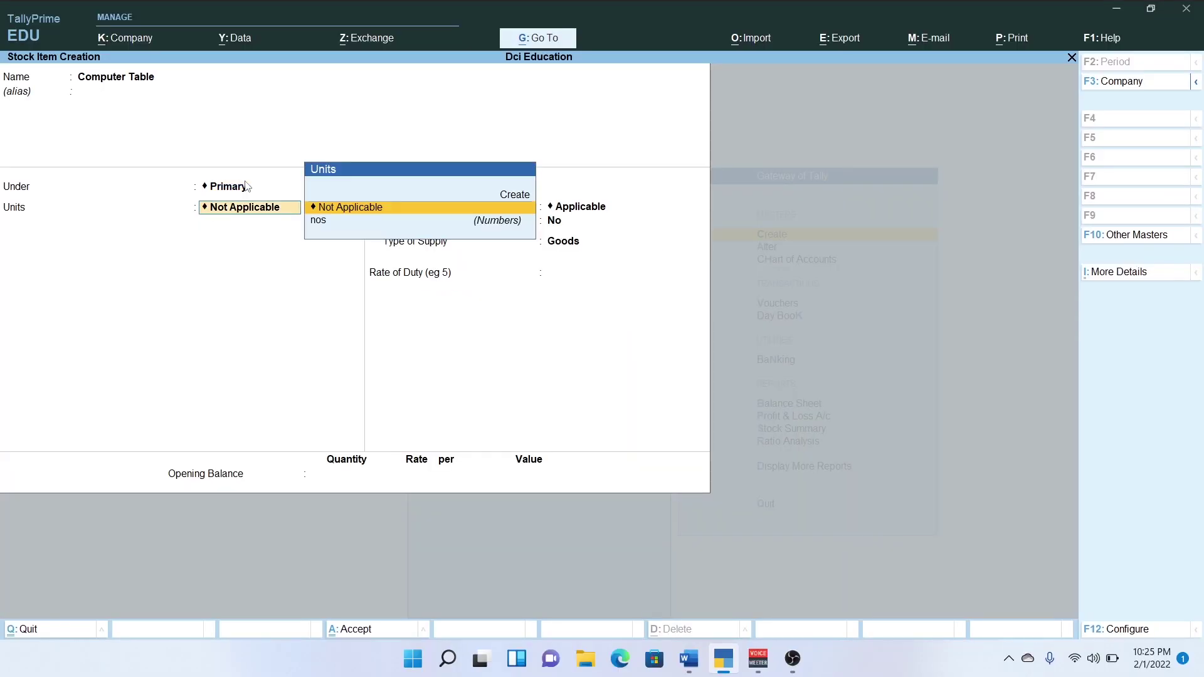
{"action": "key", "text": "Down"}
{"action": "key", "text": "Return"}
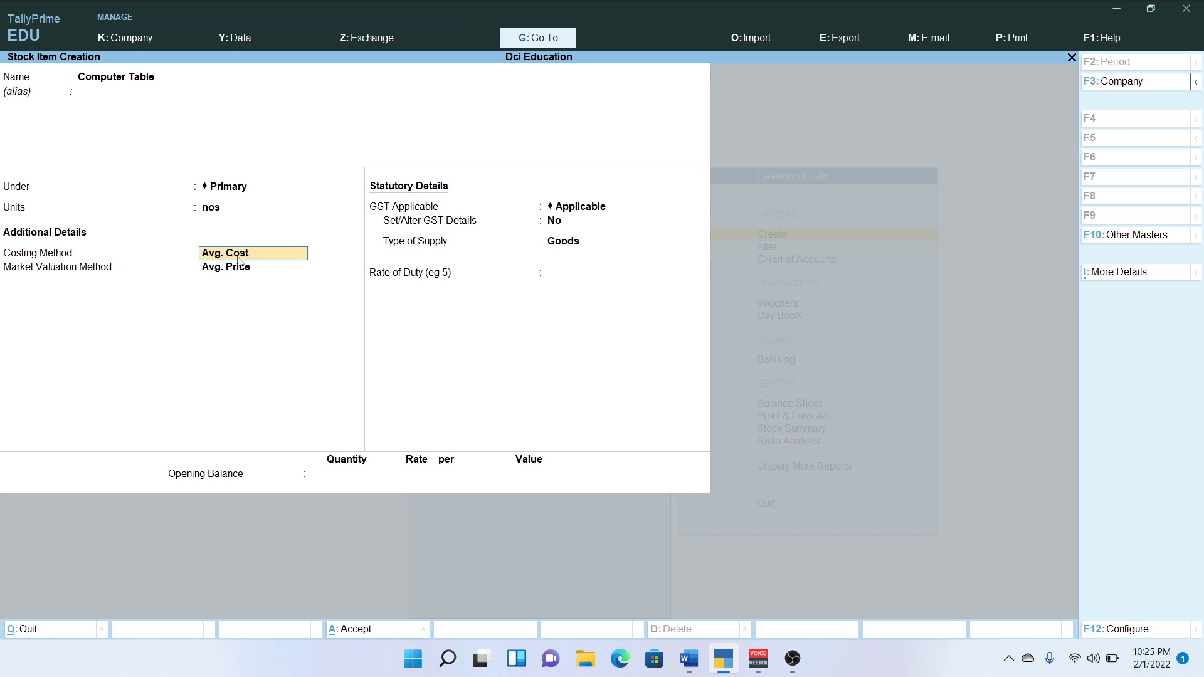
Set the Computer Table item's costing method to At Zero Cost
{"action": "key", "text": "Return"}
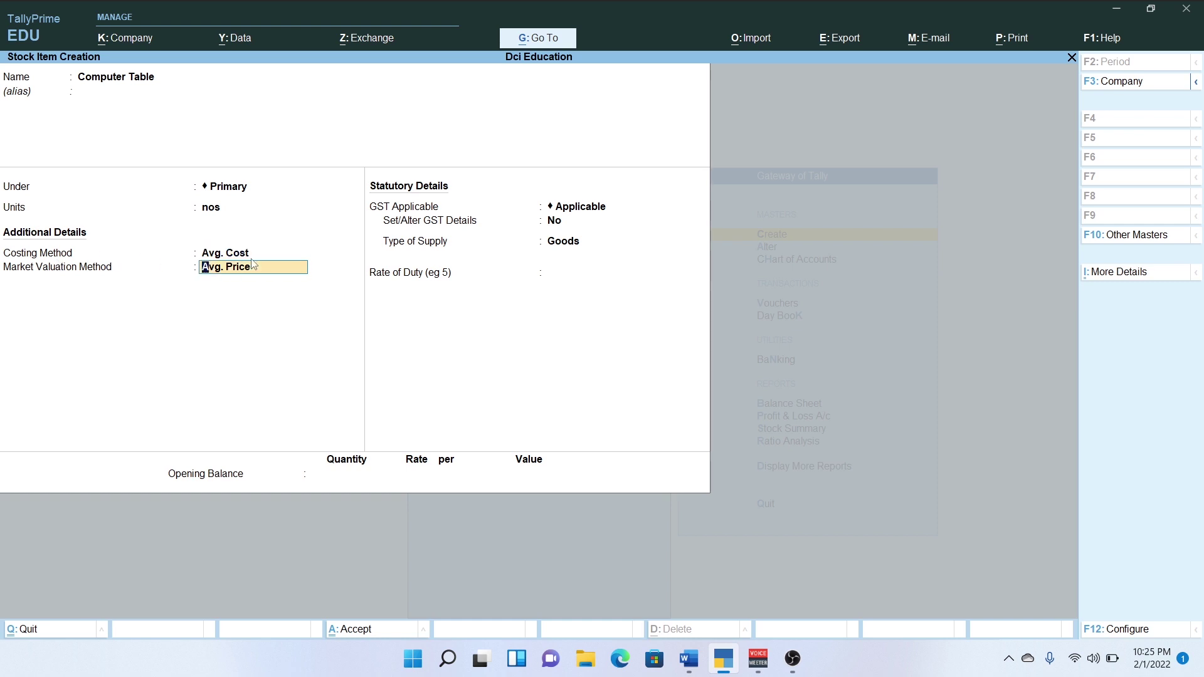
{"action": "key", "text": "BackSpace"}
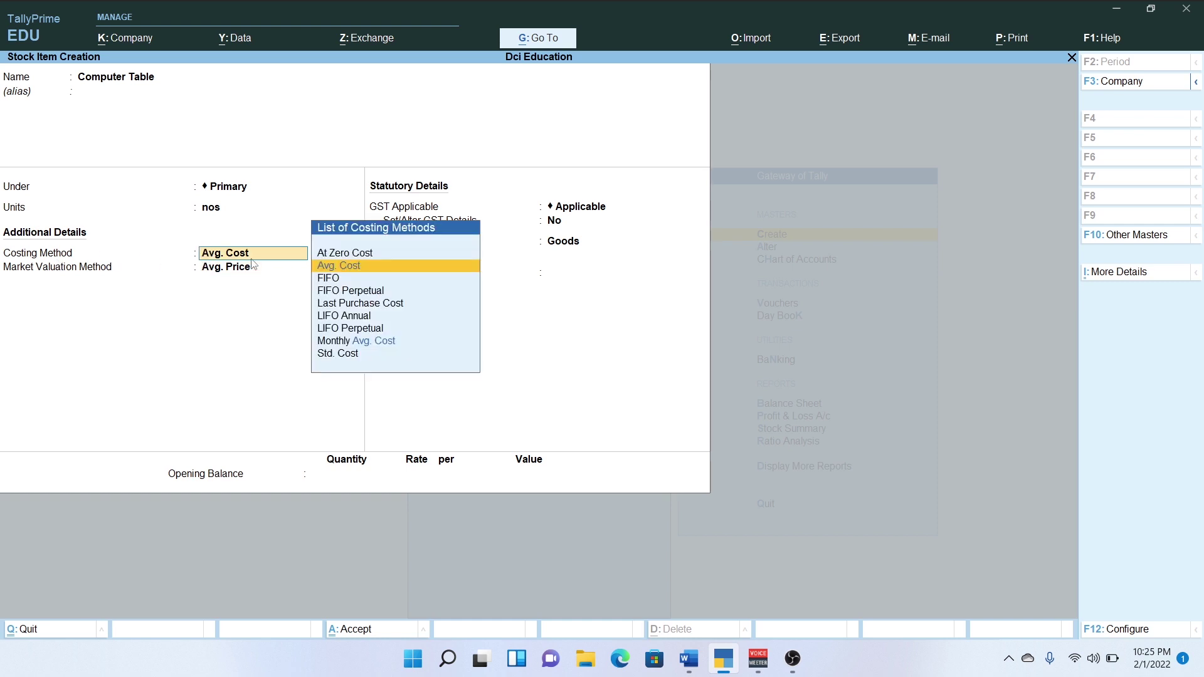
{"action": "key", "text": "Up"}
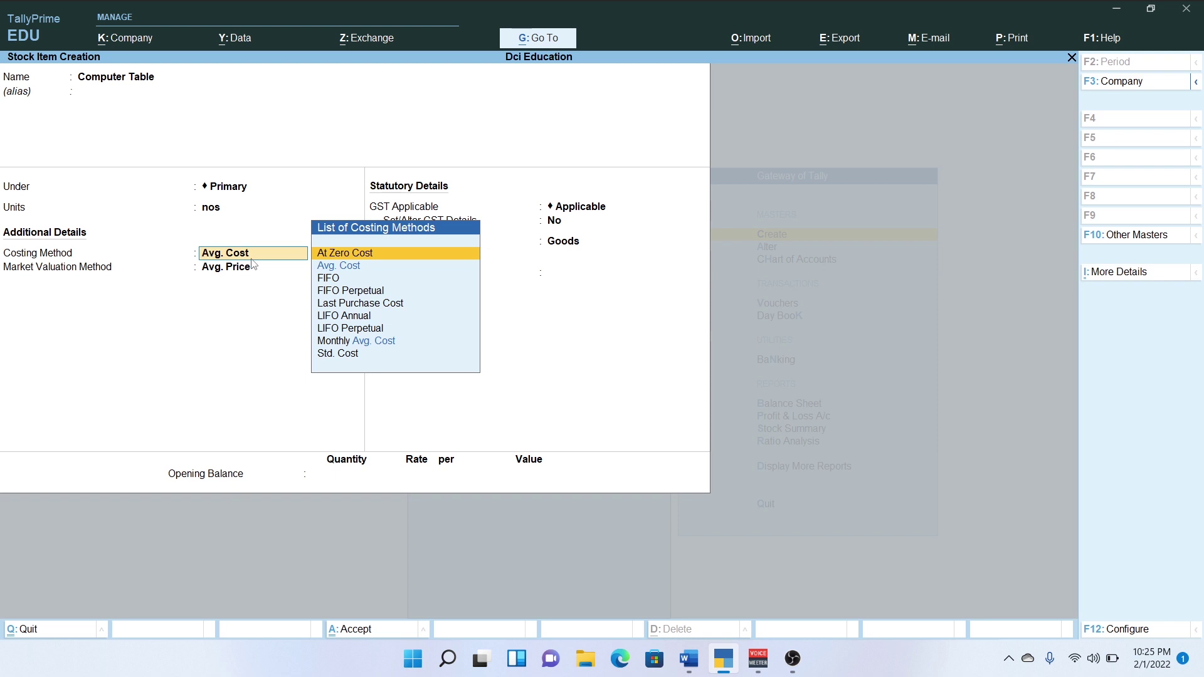
{"action": "key", "text": "Return"}
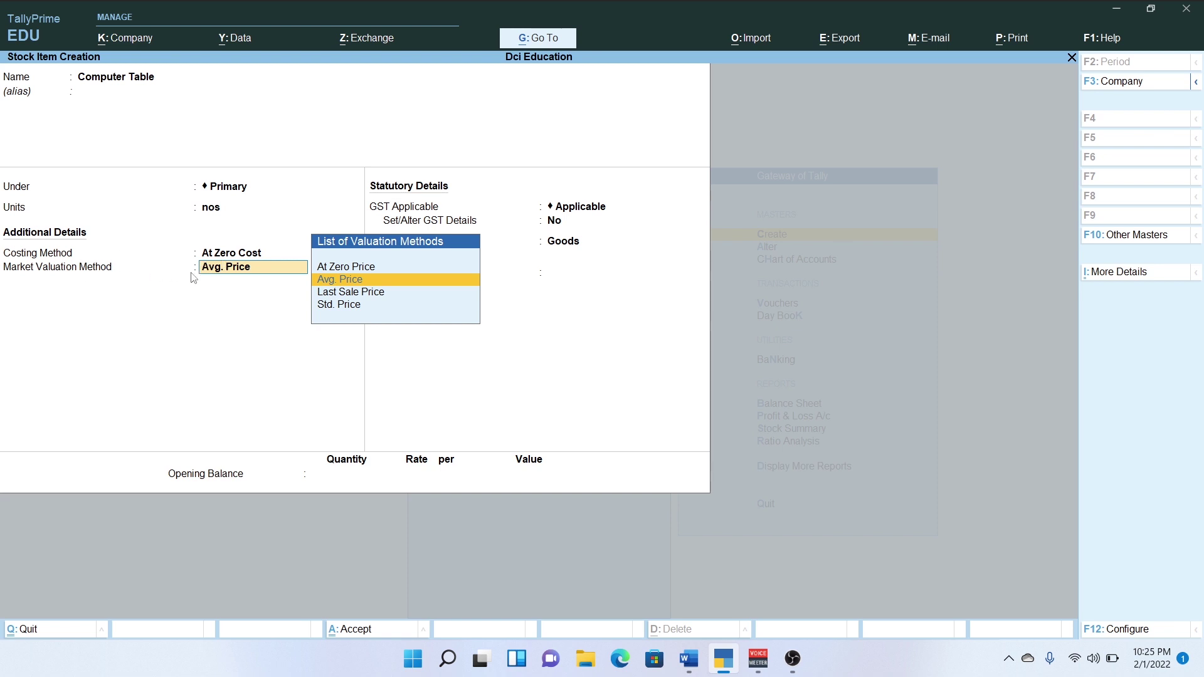
Keep Avg. Price as the market valuation method and check the stock item configuration option for costing and market valuation methods
{"action": "key", "text": "Return"}
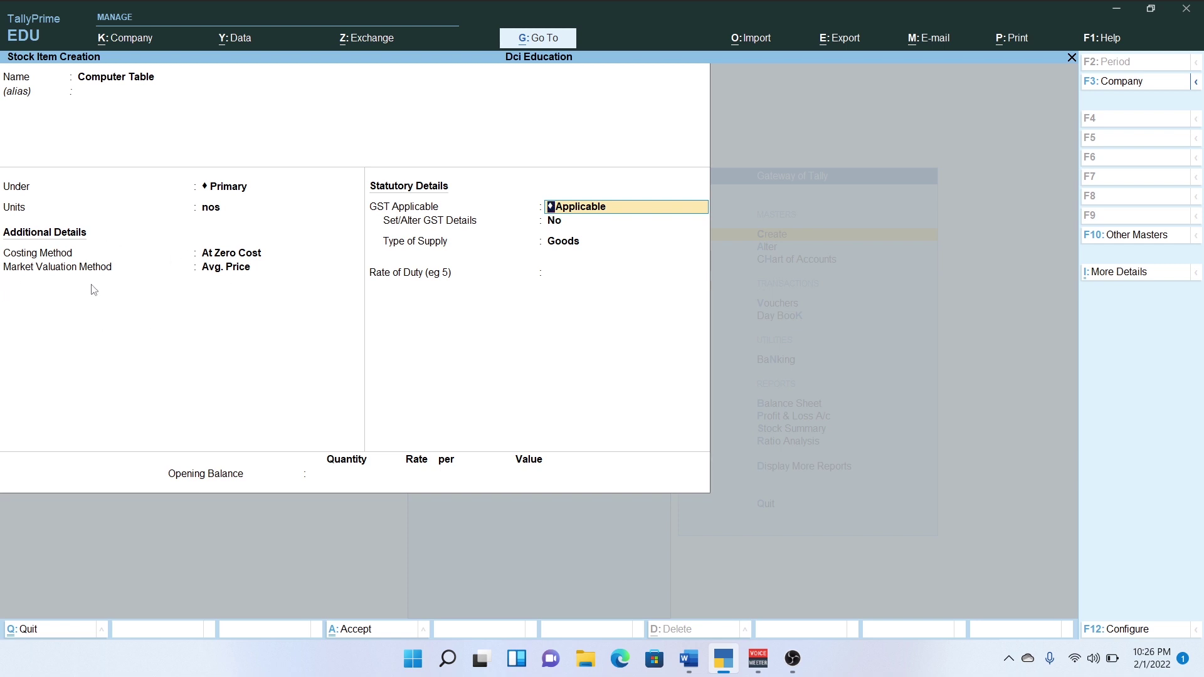
{"action": "key", "text": "F12"}
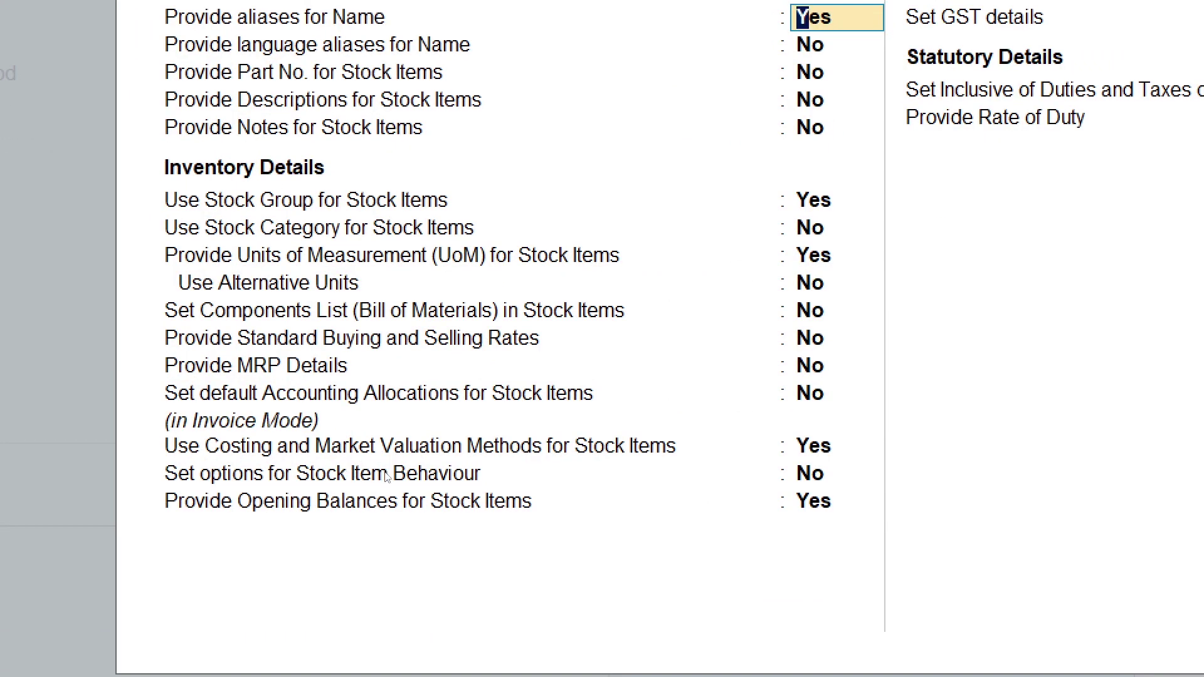
{"action": "key", "text": "Down"}
{"action": "key", "text": "Down"}
{"action": "key", "text": "Down"}
{"action": "key", "text": "Down"}
{"action": "key", "text": "Down"}
{"action": "key", "text": "Down"}
{"action": "key", "text": "Down"}
{"action": "key", "text": "Down"}
{"action": "key", "text": "Down"}
{"action": "key", "text": "Down"}
{"action": "key", "text": "Down"}
{"action": "key", "text": "Down"}
{"action": "key", "text": "Down"}
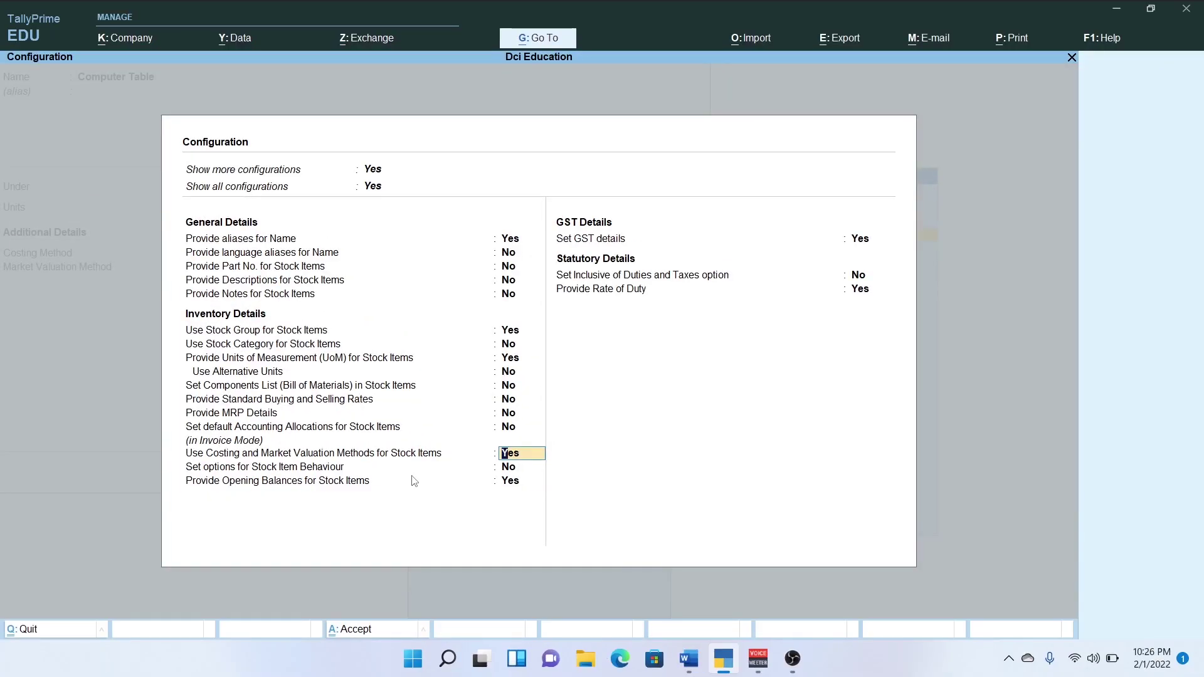
{"action": "key", "text": "ctrl+a"}
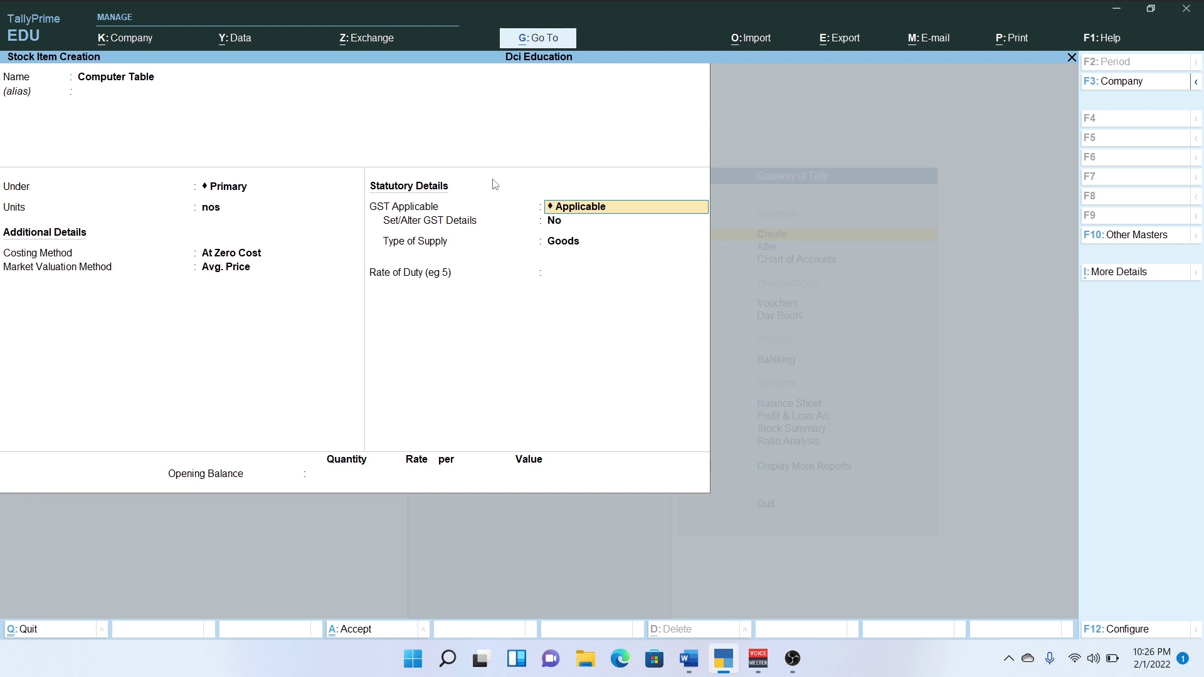
Keep GST applicable for Computer Table and choose to set its GST details, consulting the Word purchase list
{"action": "key", "text": "alt"}
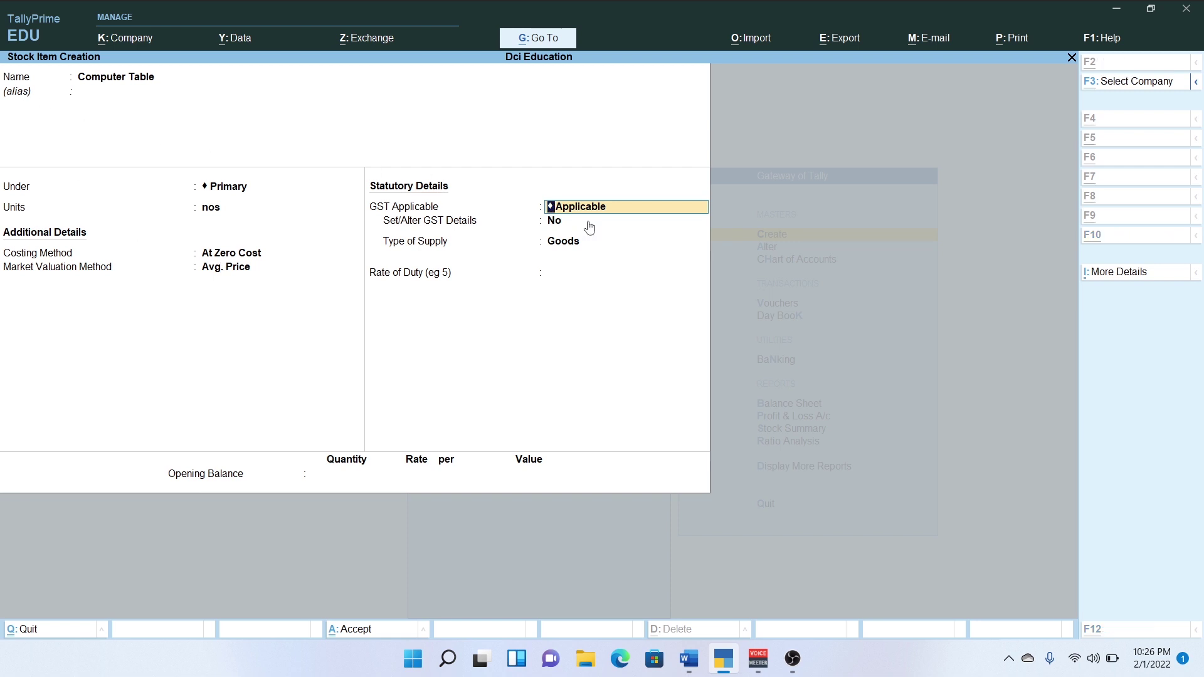
{"action": "key", "text": "alt+Tab"}
{"action": "key", "text": "alt+Tab"}
{"action": "key", "text": "Return"}
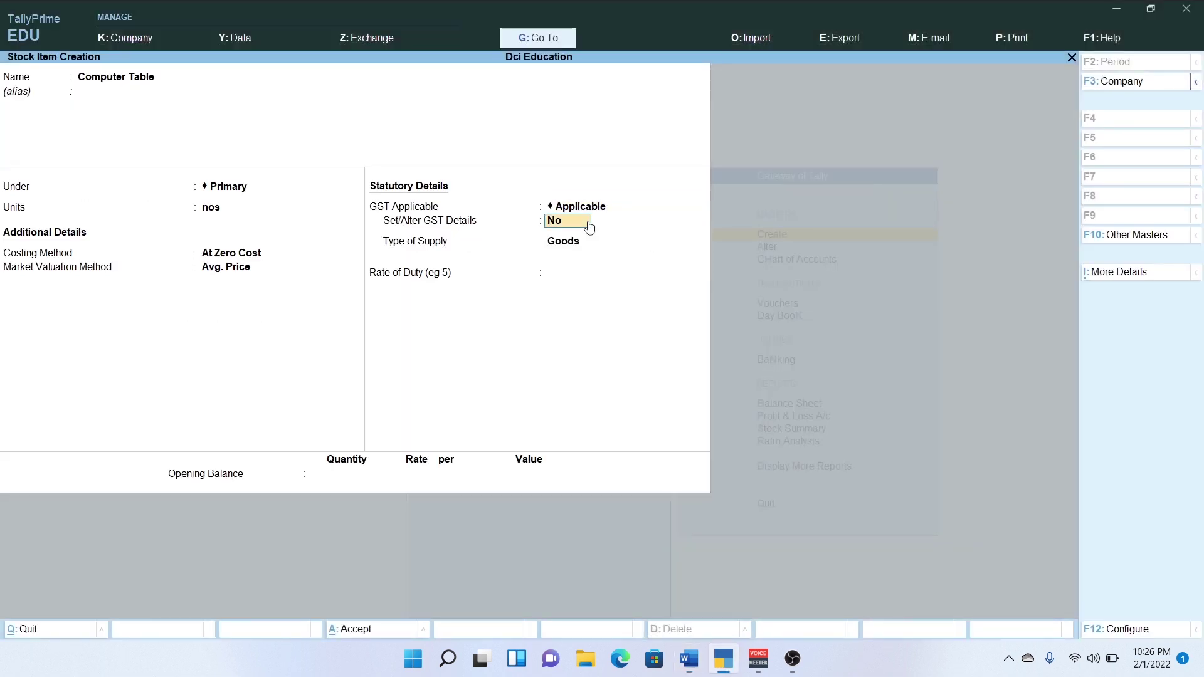
{"action": "key", "text": "y"}
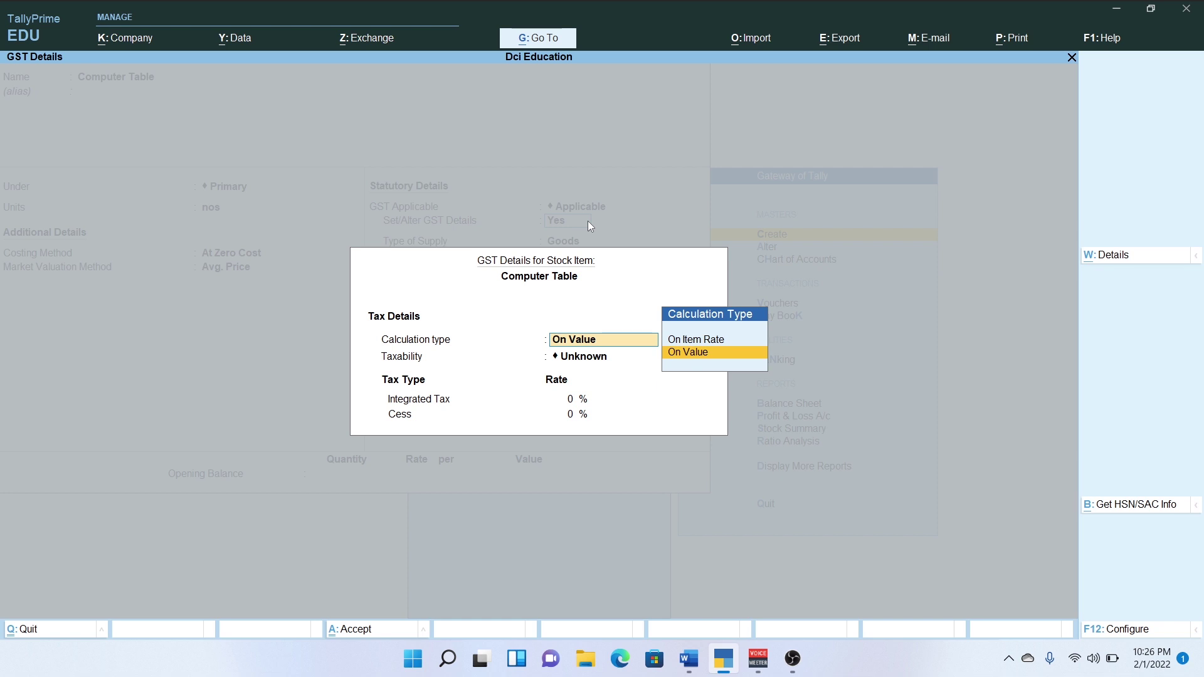
Make Computer Table taxable on value at 12% integrated tax, with supply type Goods and zero rate of duty, and save the item
{"action": "key", "text": "Return"}
{"action": "key", "text": "Down"}
{"action": "key", "text": "Down"}
{"action": "key", "text": "Down"}
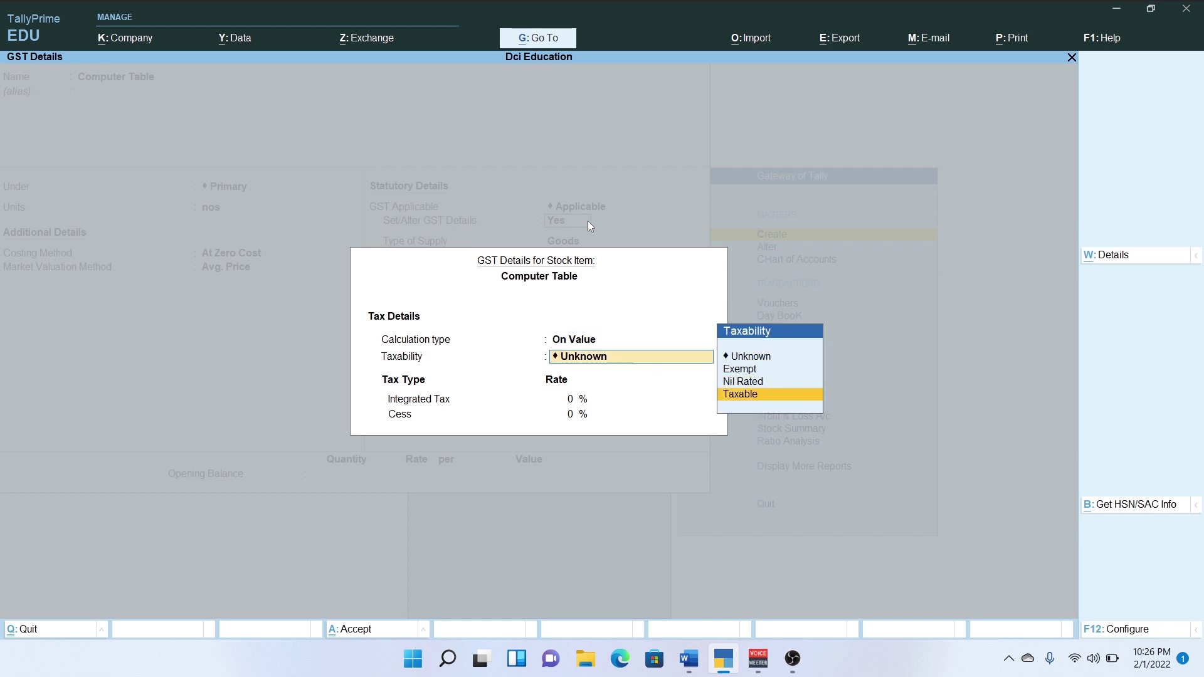
{"action": "key", "text": "Return"}
{"action": "type", "text": "12"}
{"action": "key", "text": "Return"}
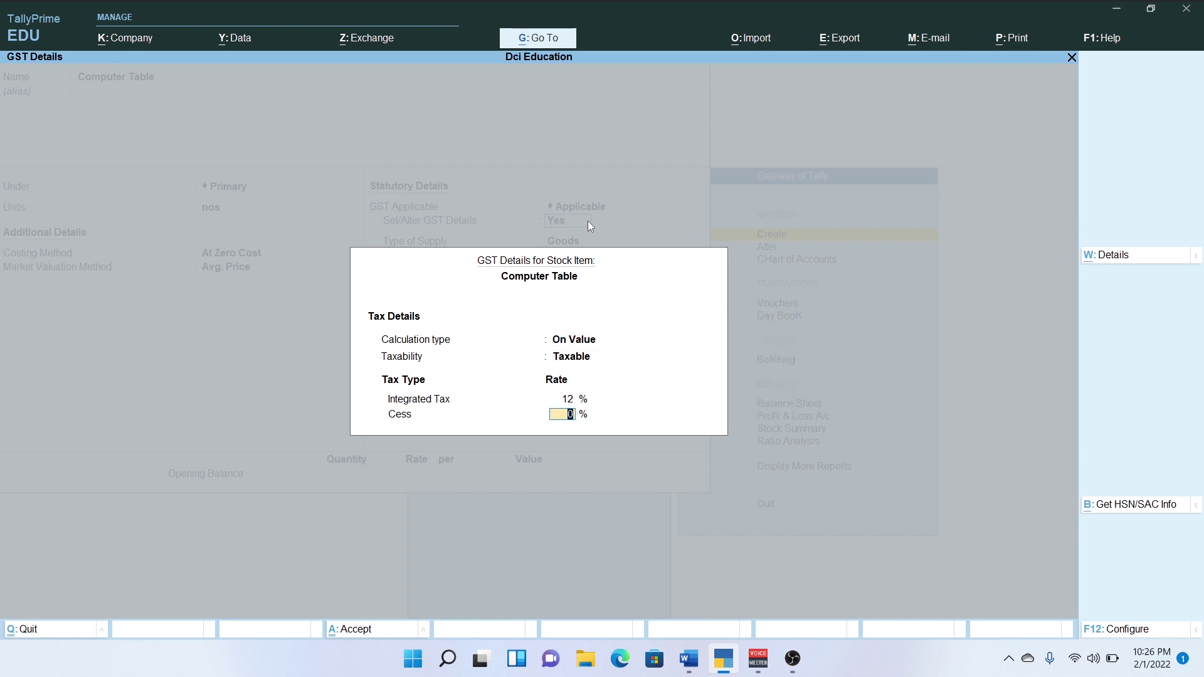
{"action": "key", "text": "Return"}
{"action": "key", "text": "Return"}
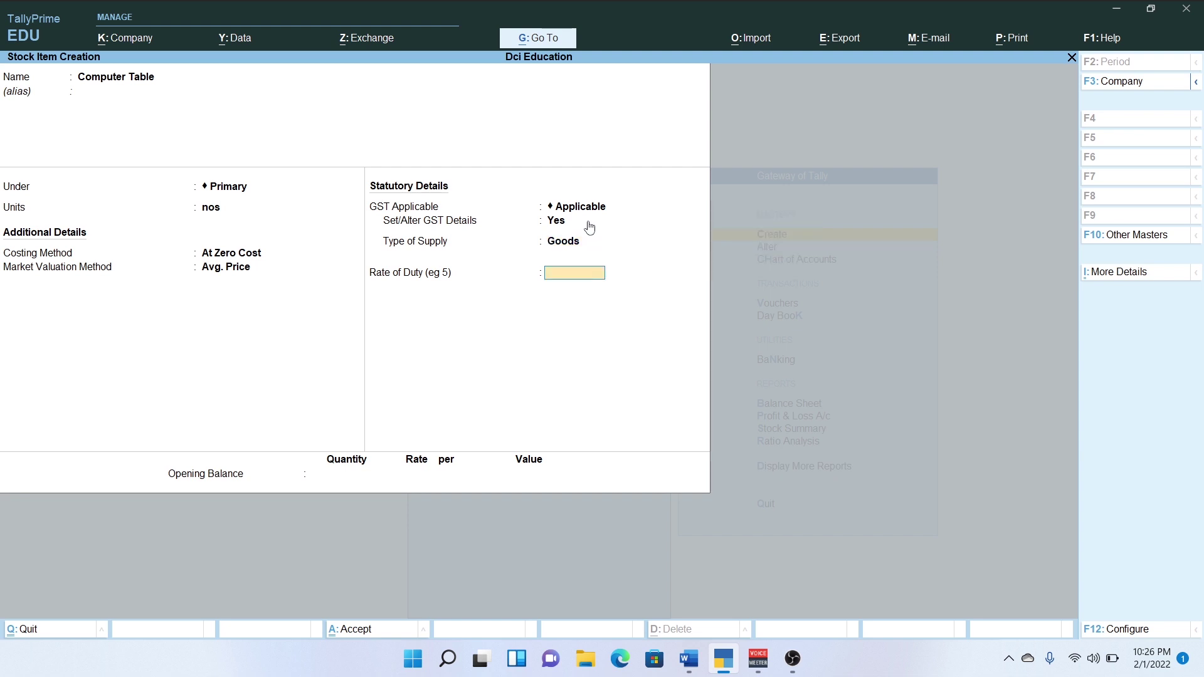
{"action": "key", "text": "Return"}
{"action": "key", "text": "Return"}
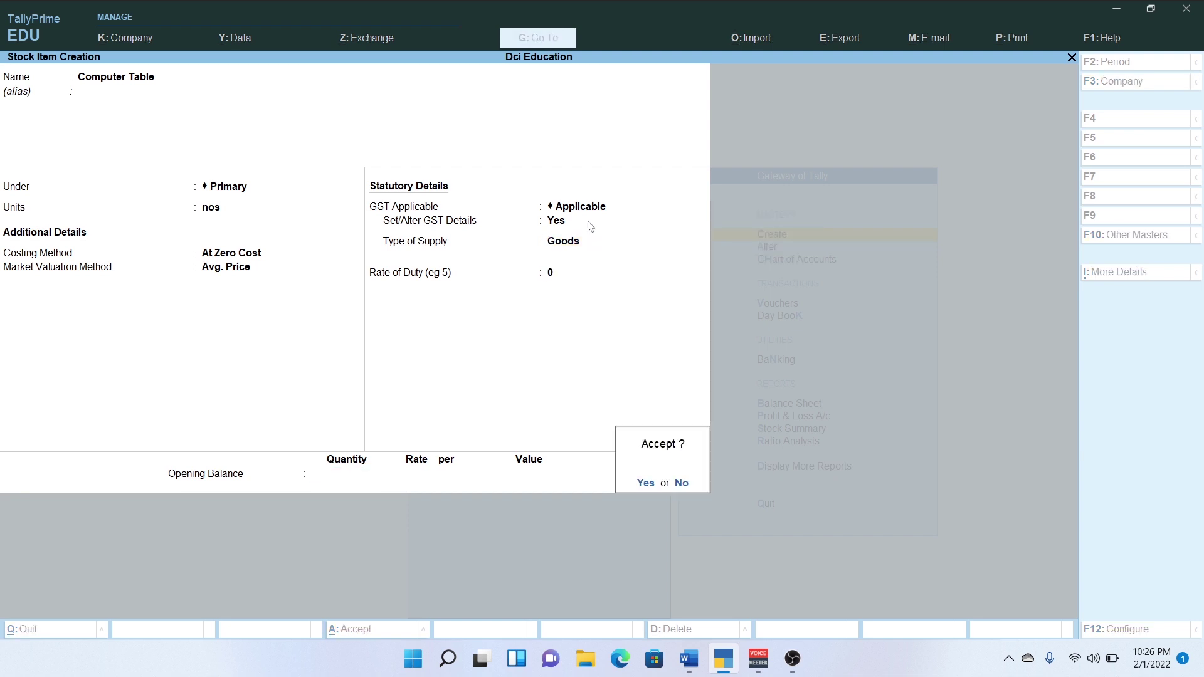
{"action": "key", "text": "Return"}
Begin a stock item named Students Chair under Primary with unit nos, checking the asset name in the Word purchase list
{"action": "key", "text": "alt+Tab"}
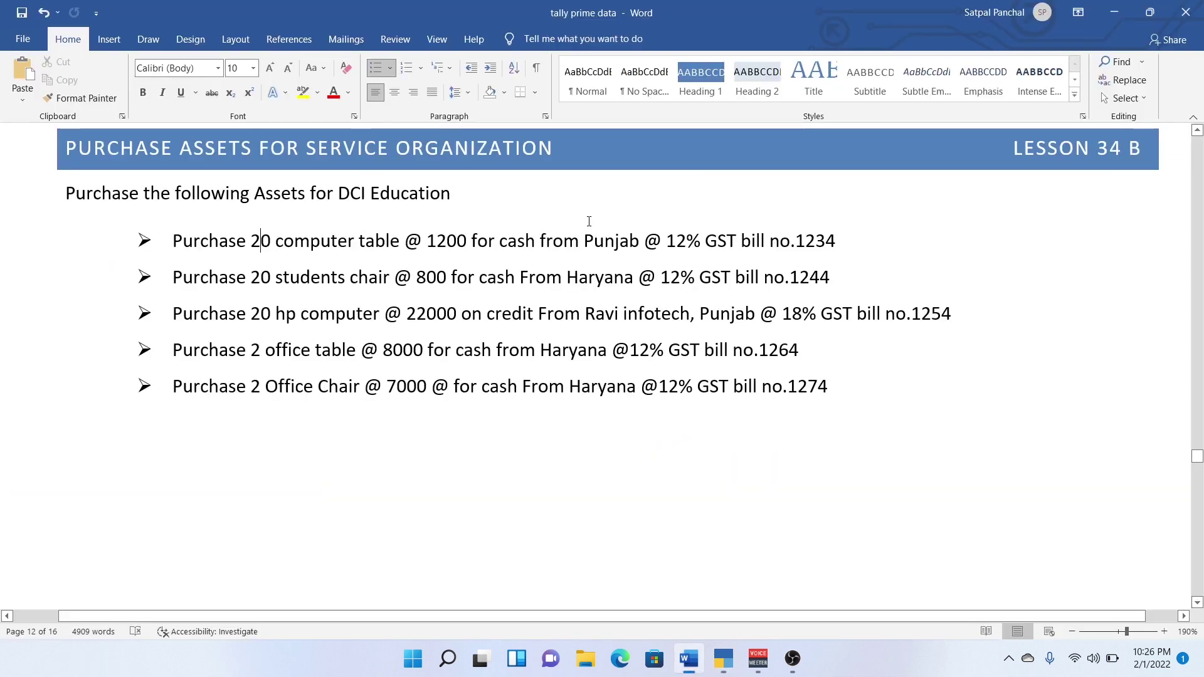
{"action": "key", "text": "alt+Tab"}
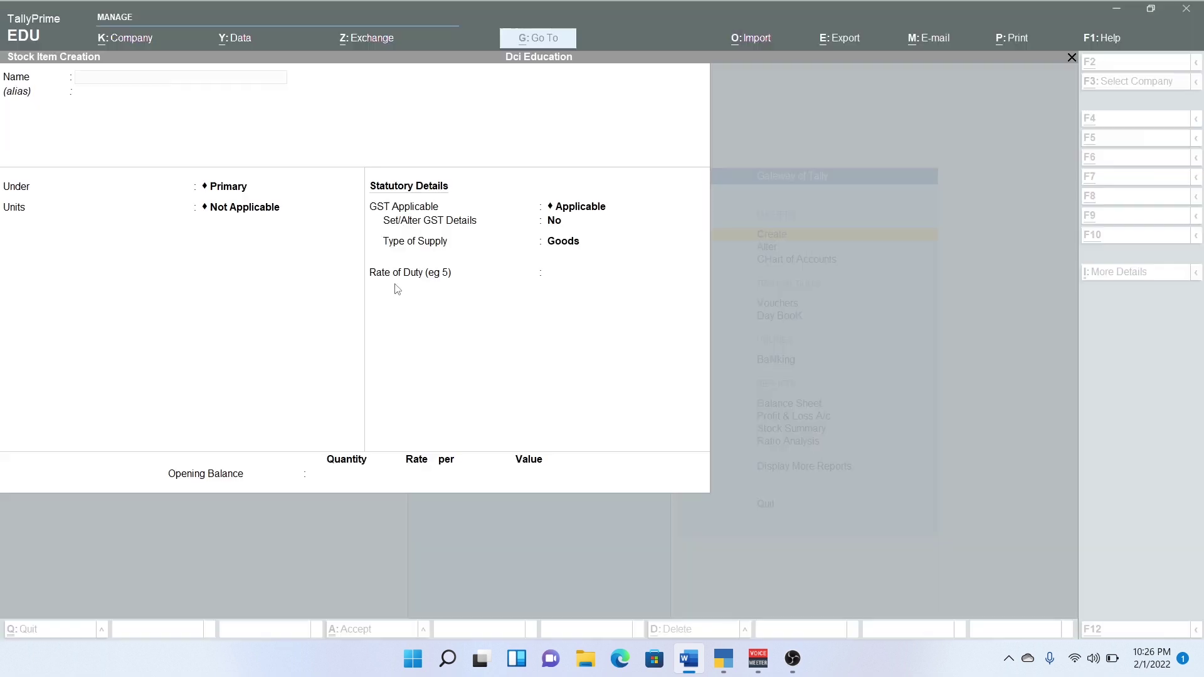
{"action": "type", "text": "Stu"}
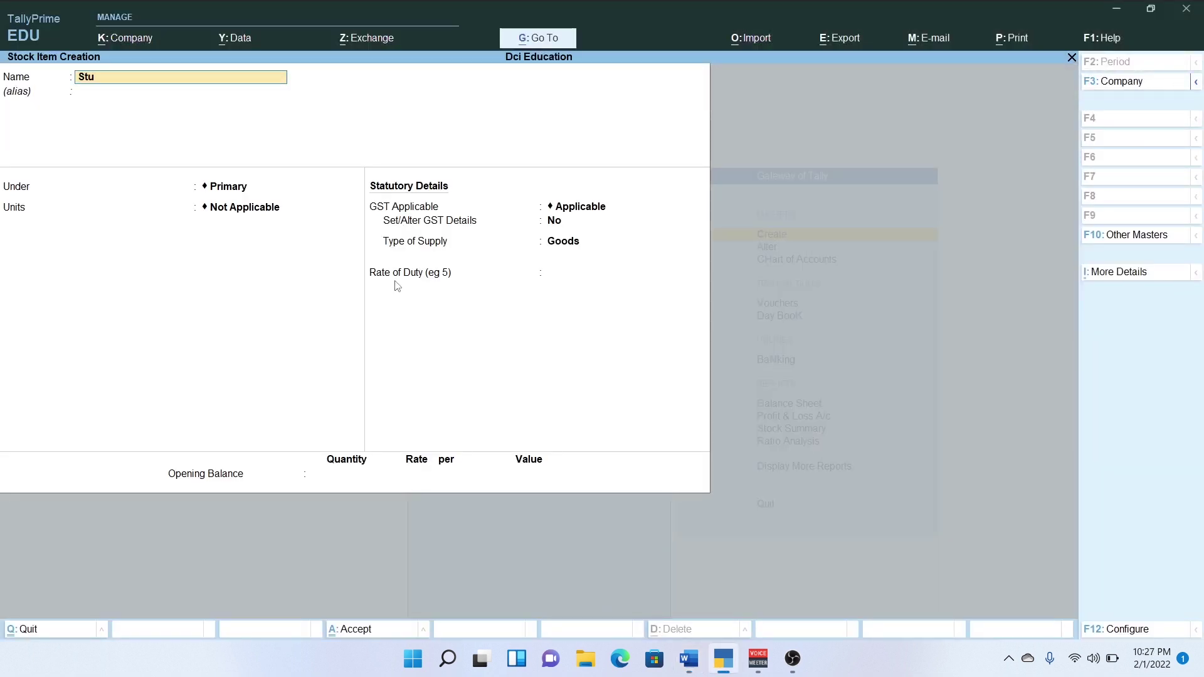
{"action": "type", "text": "der"}
{"action": "type", "text": "ent"}
{"action": "type", "text": "s cha"}
{"action": "key", "text": "Return"}
{"action": "key", "text": "Return"}
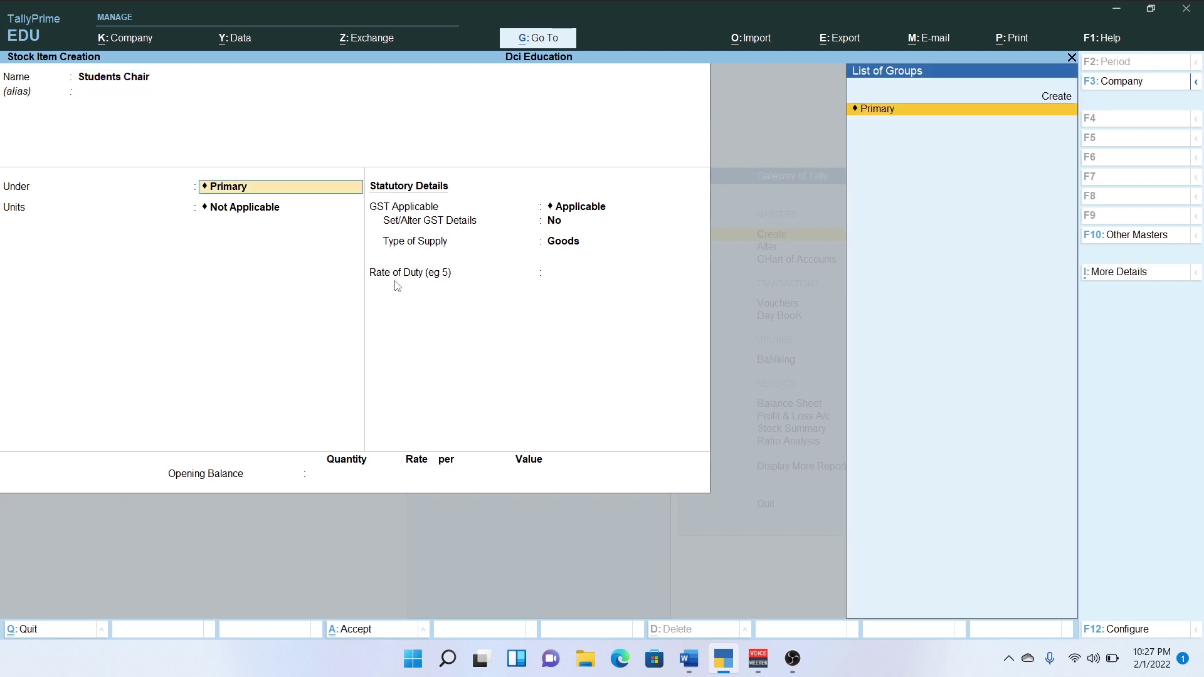
{"action": "key", "text": "Return"}
{"action": "key", "text": "Down"}
{"action": "key", "text": "Return"}
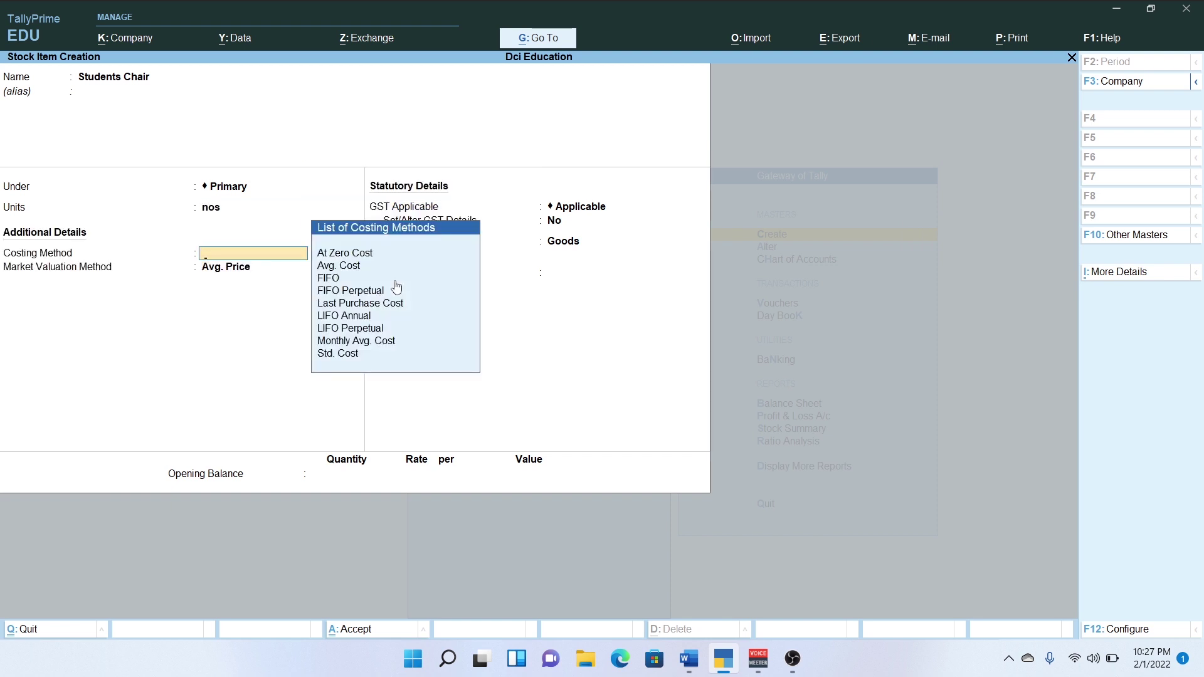
Set the Students Chair item's costing method to At Zero Cost and keep its market valuation at Avg. Price
{"action": "key", "text": "Up"}
{"action": "key", "text": "Up"}
{"action": "key", "text": "Up"}
{"action": "key", "text": "Up"}
{"action": "key", "text": "Up"}
{"action": "key", "text": "Up"}
{"action": "key", "text": "Up"}
{"action": "key", "text": "Up"}
{"action": "key", "text": "Up"}
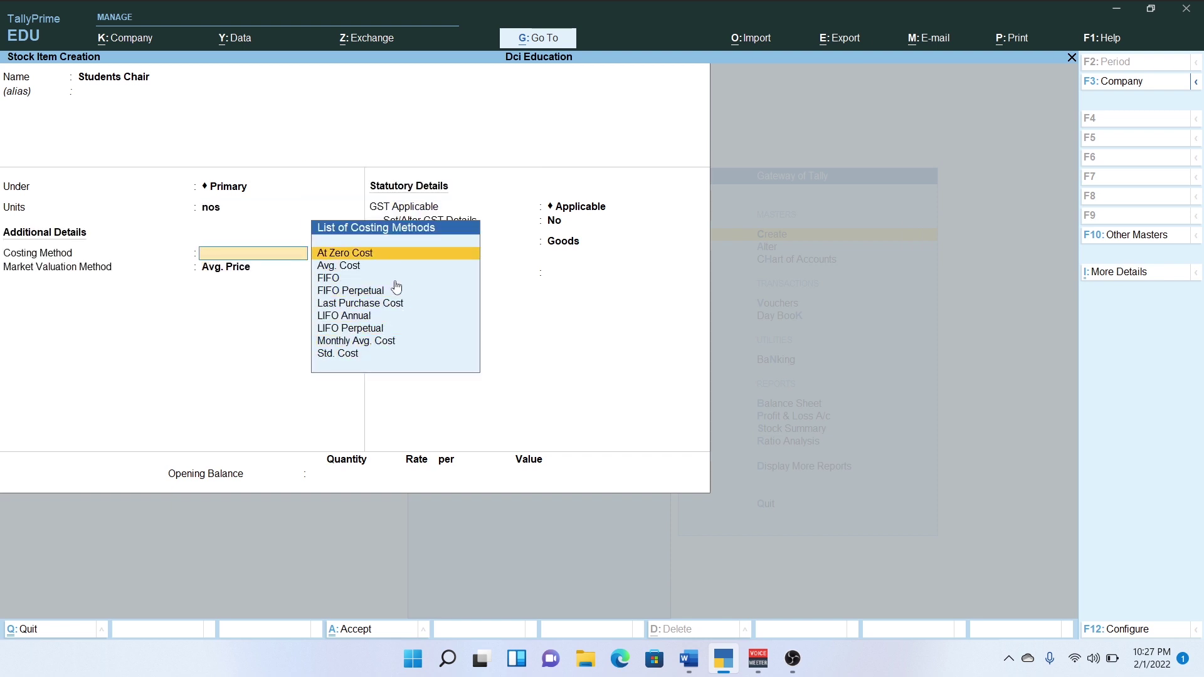
{"action": "key", "text": "Return"}
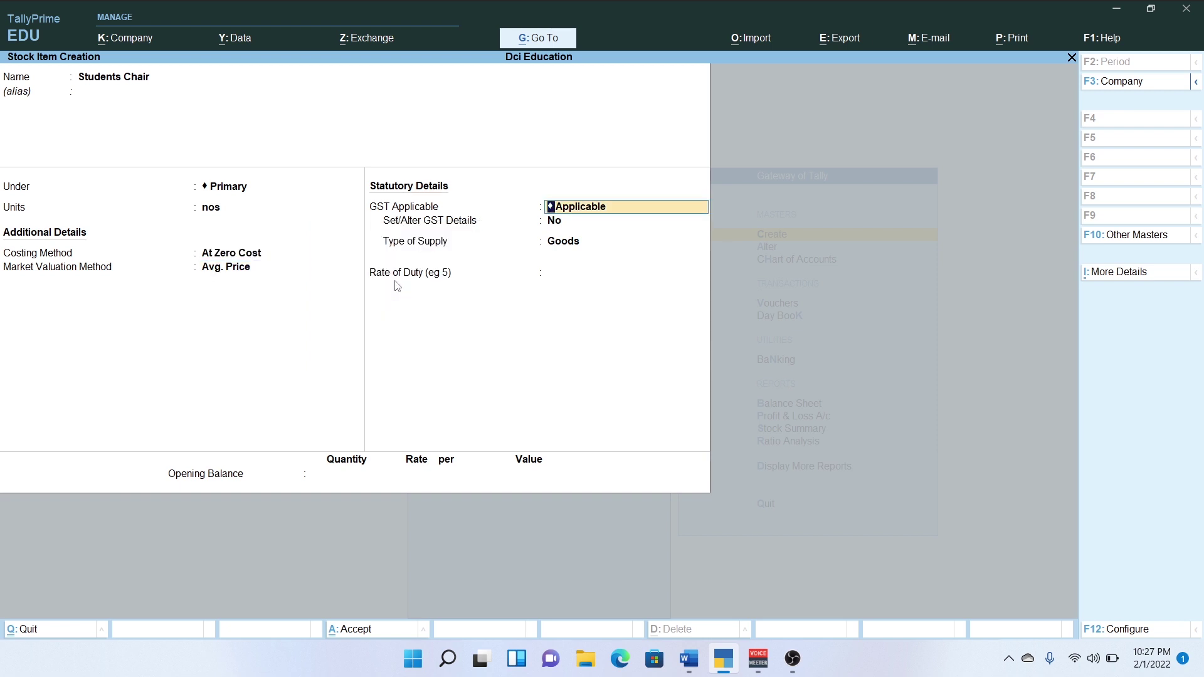
Make Students Chair taxable on value at 12% integrated tax and save the stock item
{"action": "key", "text": "Return"}
{"action": "type", "text": "y"}
{"action": "key", "text": "Return"}
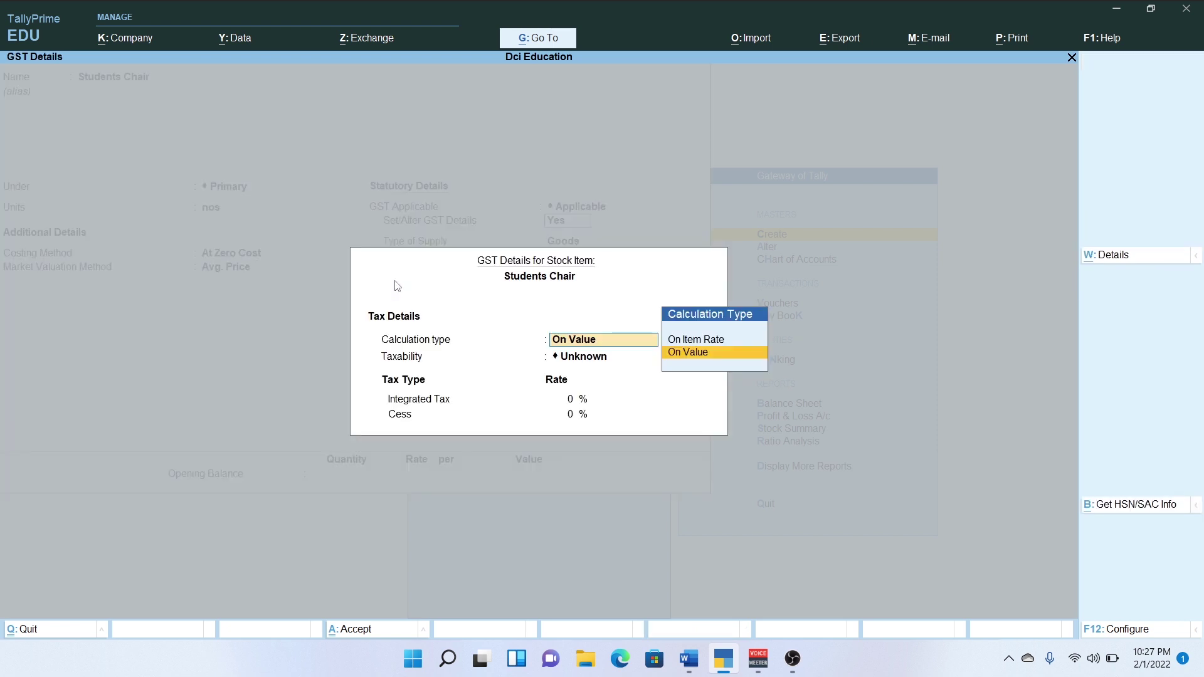
{"action": "key", "text": "Return"}
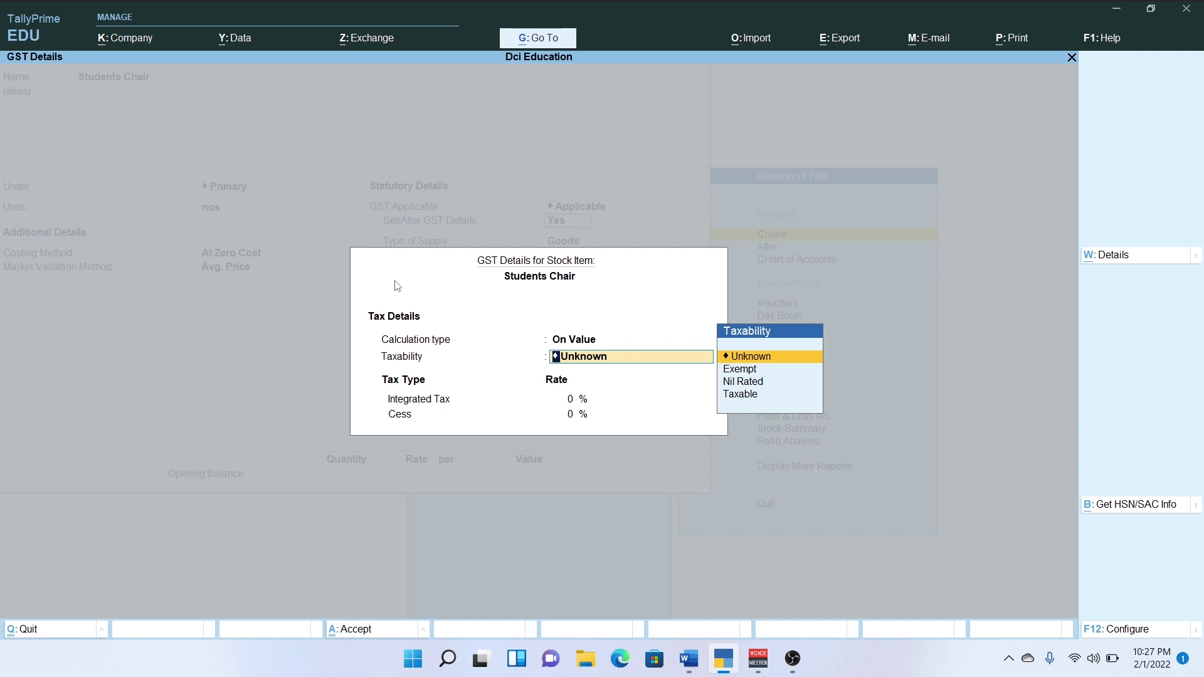
{"action": "key", "text": "Down"}
{"action": "key", "text": "Down"}
{"action": "key", "text": "Down"}
{"action": "key", "text": "Return"}
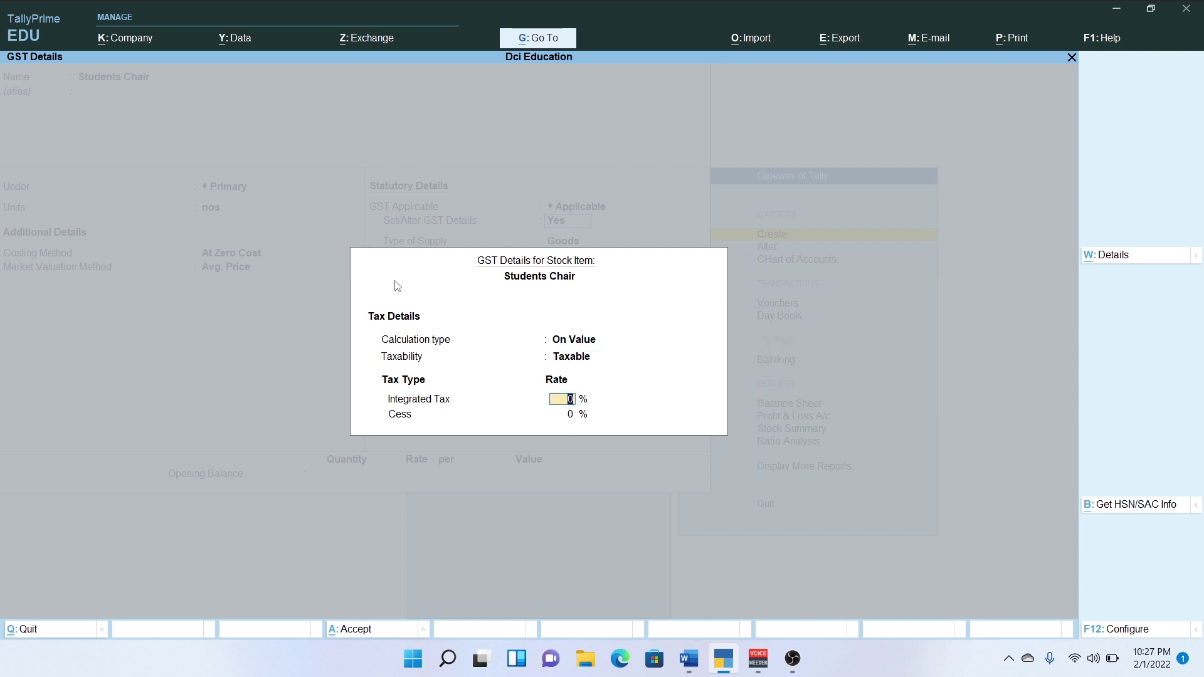
{"action": "type", "text": "12"}
{"action": "key", "text": "ctrl+a"}
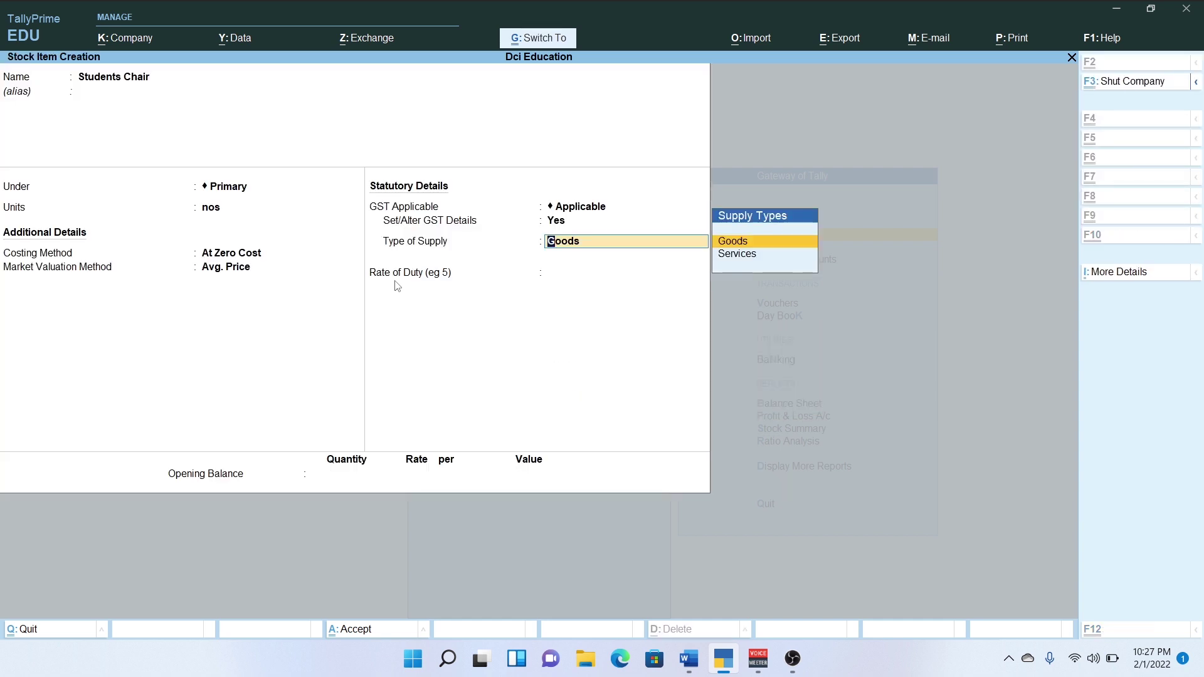
{"action": "key", "text": "ctrl+a"}
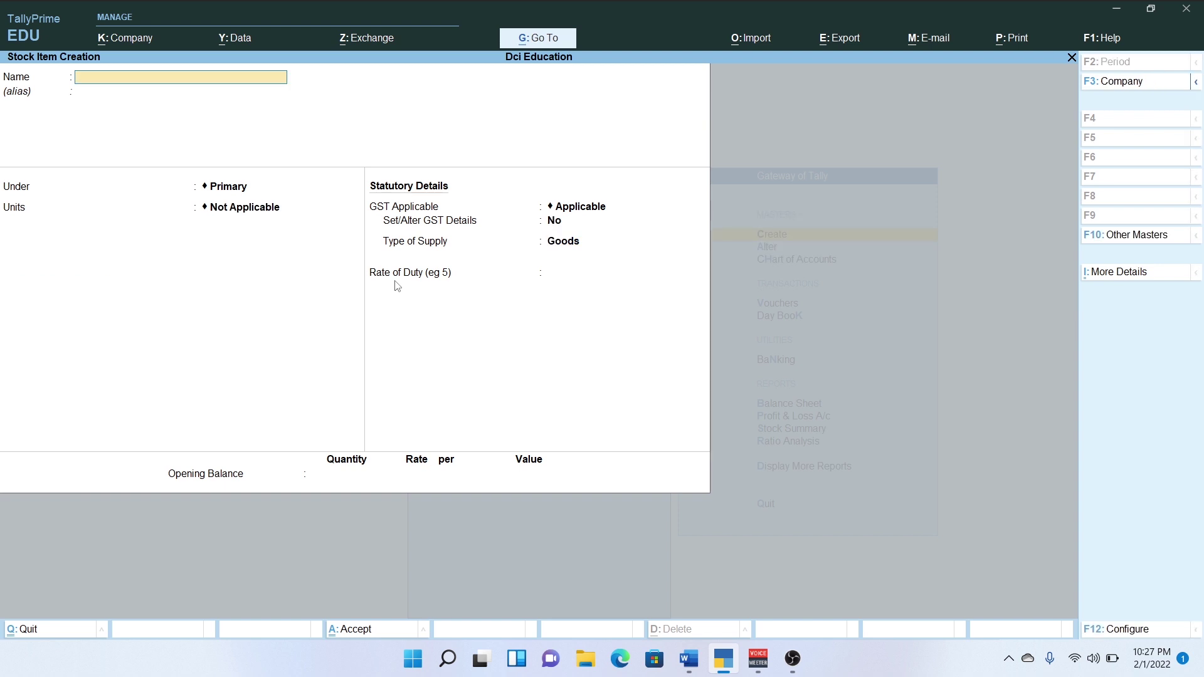
Begin a stock item named Hp Computer under Primary with unit nos, checking the asset name in the Word purchase list
{"action": "key", "text": "alt+Tab"}
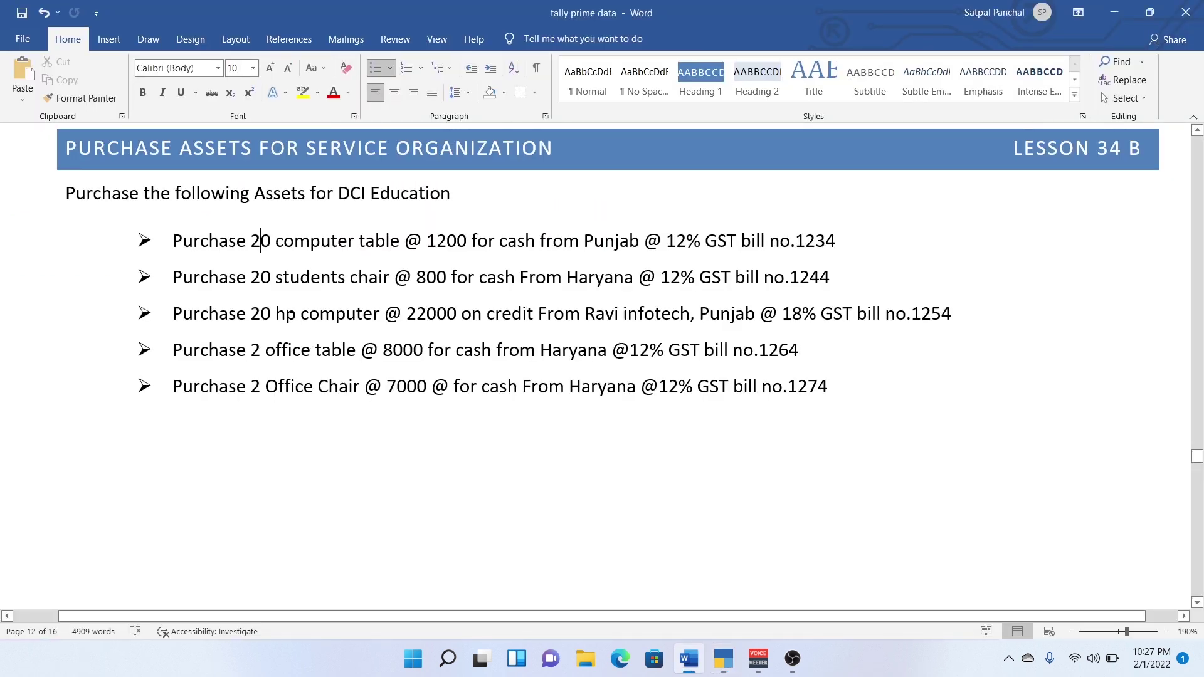
{"action": "key", "text": "alt+Tab"}
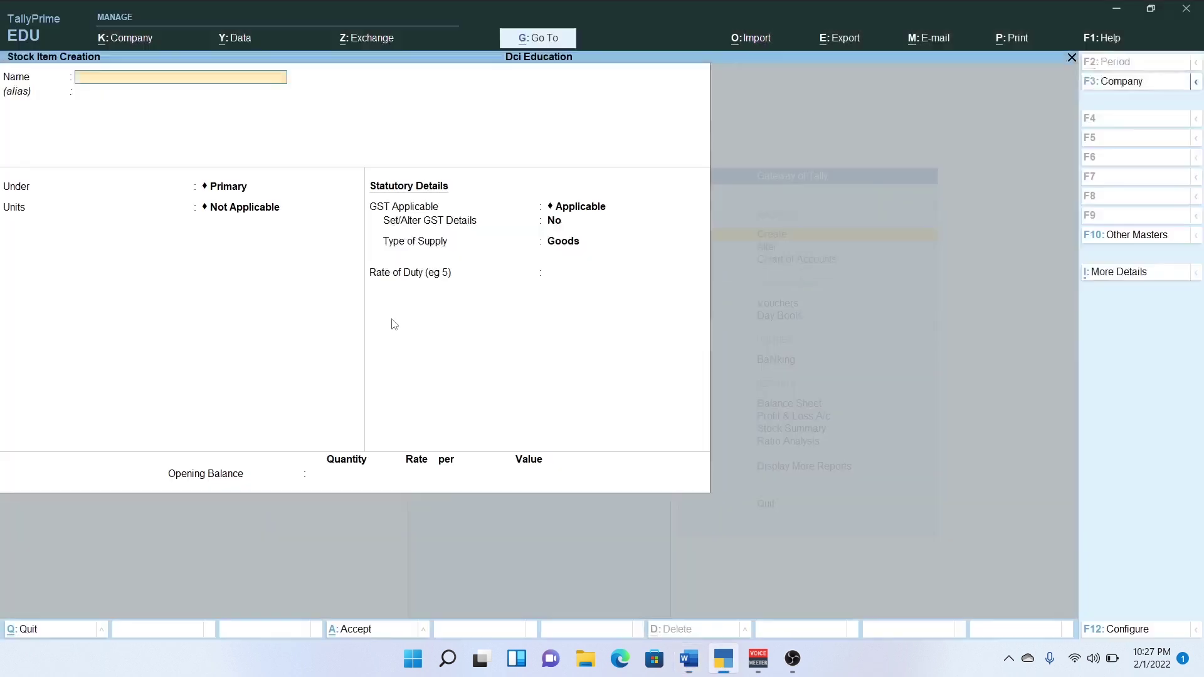
{"action": "type", "text": "Hp Computer"}
{"action": "key", "text": "Return"}
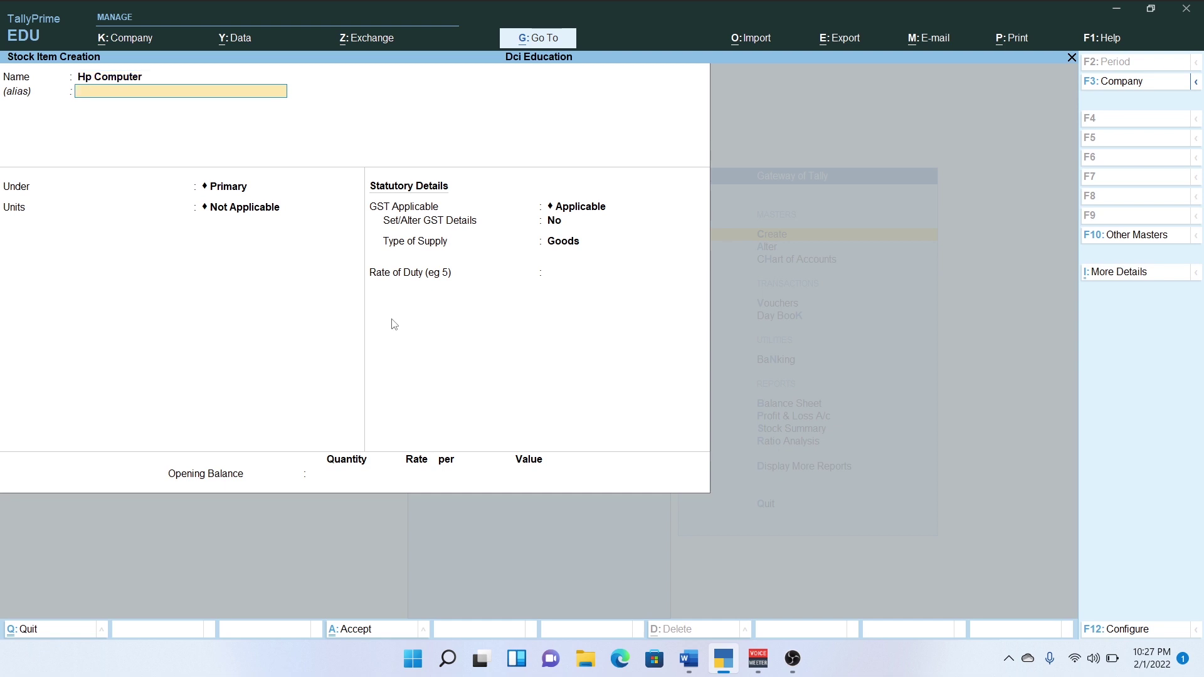
{"action": "key", "text": "Return"}
{"action": "key", "text": "Return"}
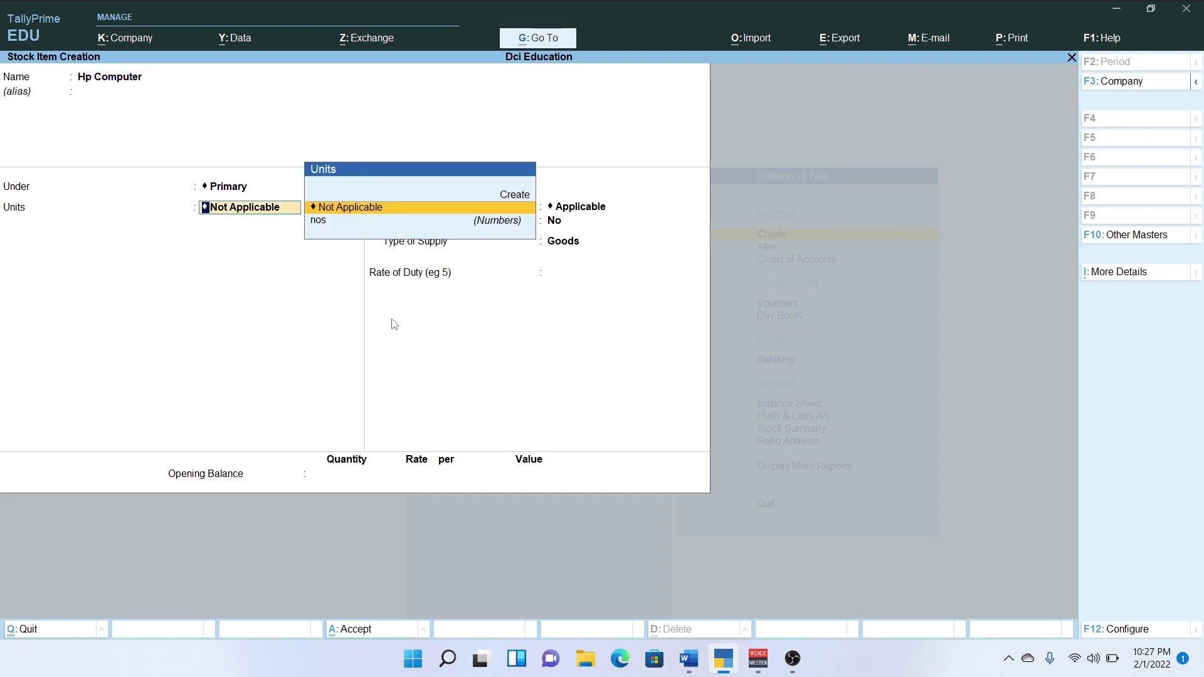
{"action": "key", "text": "Down"}
{"action": "key", "text": "Return"}
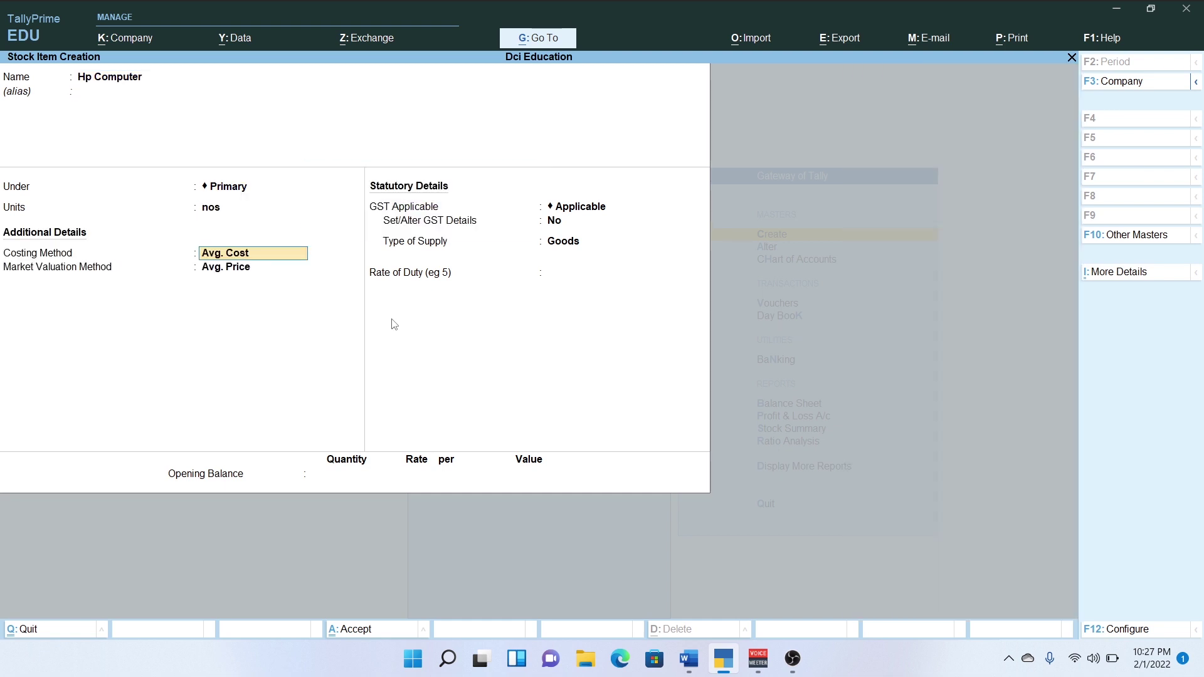
Set the Hp Computer item's costing method to At Zero Cost and keep its market valuation at Avg. Price
{"action": "key", "text": "BackSpace"}
{"action": "key", "text": "Up"}
{"action": "key", "text": "Up"}
{"action": "key", "text": "Up"}
{"action": "key", "text": "Up"}
{"action": "key", "text": "Up"}
{"action": "key", "text": "Up"}
{"action": "key", "text": "Up"}
{"action": "key", "text": "Up"}
{"action": "key", "text": "Up"}
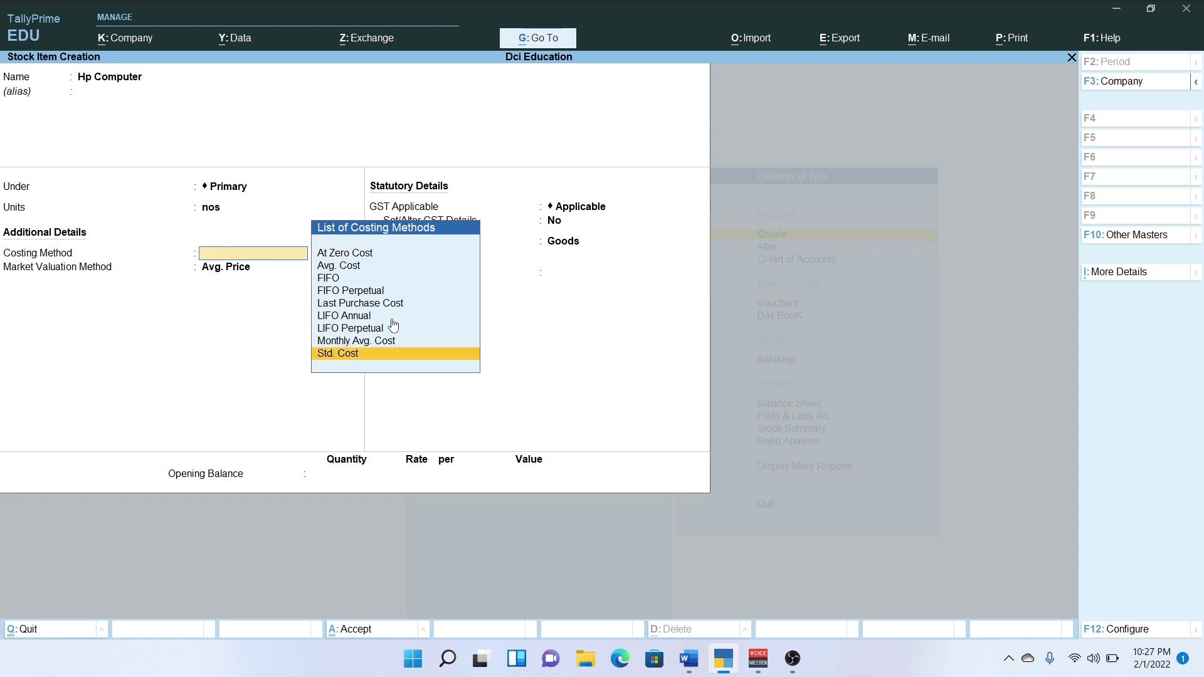
{"action": "key", "text": "Return"}
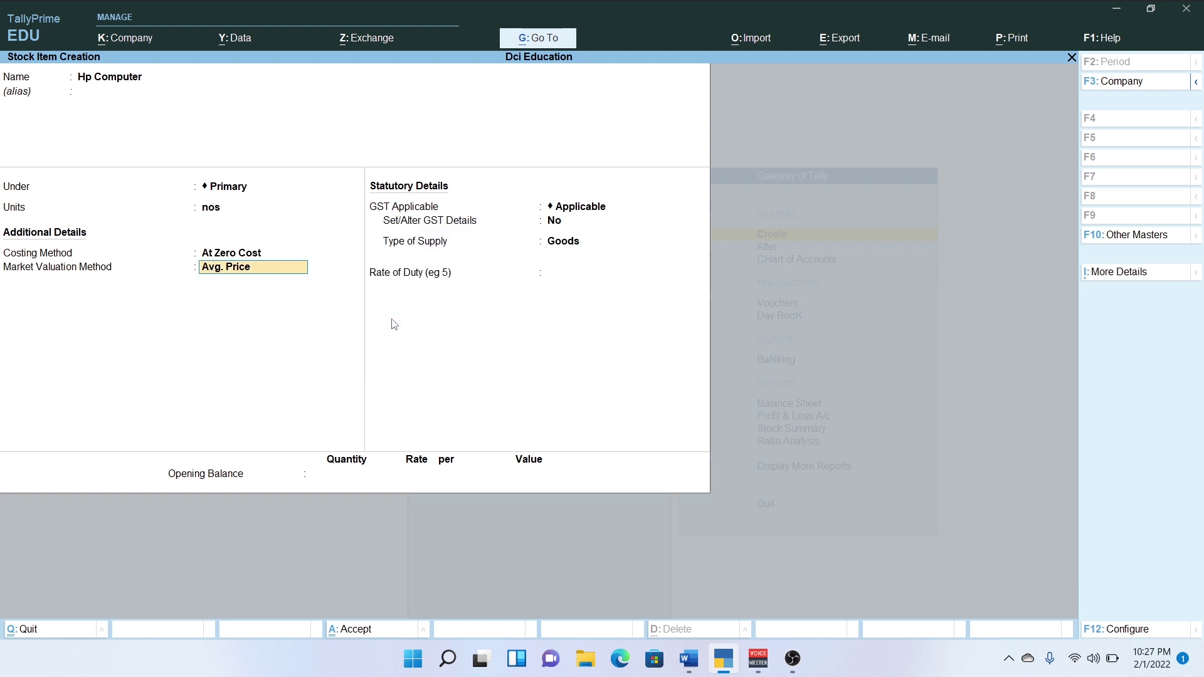
{"action": "key", "text": "Return"}
Set the GST details of Hp Computer to taxable on value with 18% integrated tax
{"action": "key", "text": "Return"}
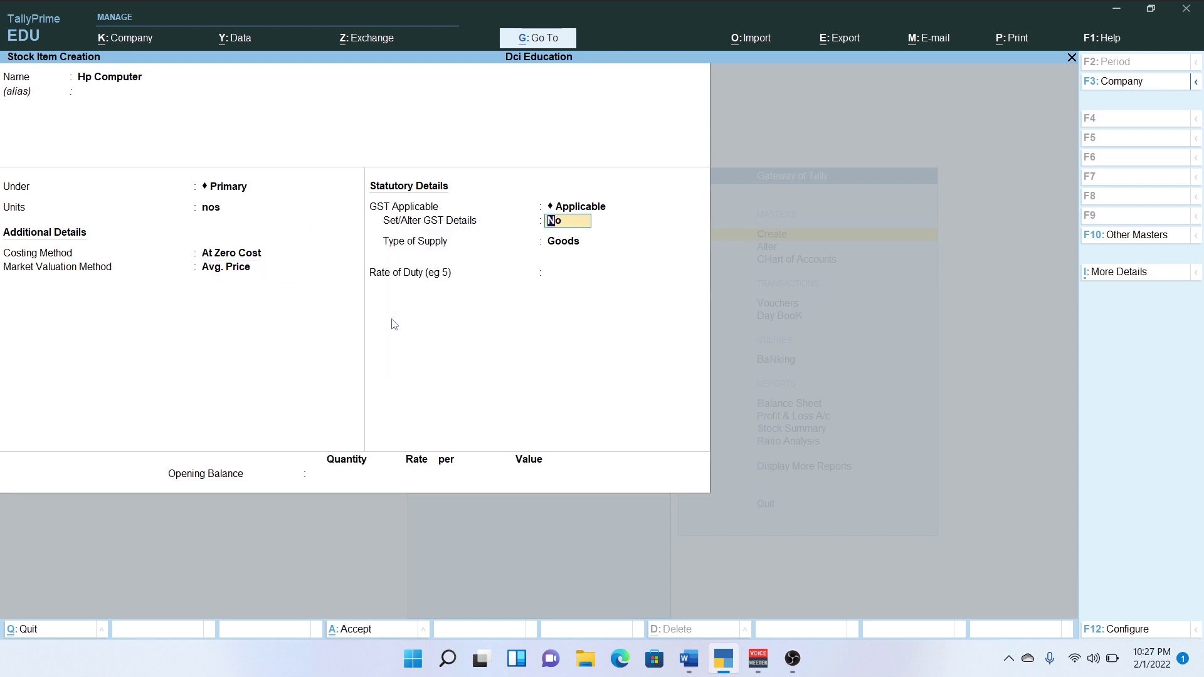
{"action": "type", "text": "y"}
{"action": "key", "text": "Return"}
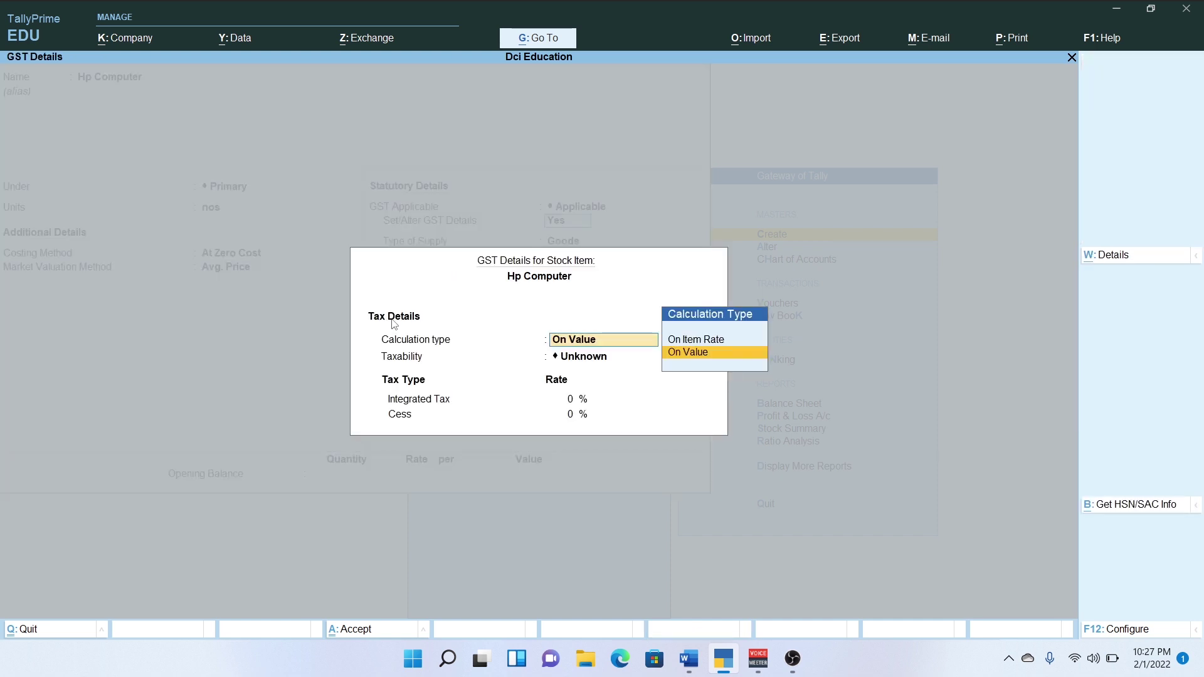
{"action": "key", "text": "Return"}
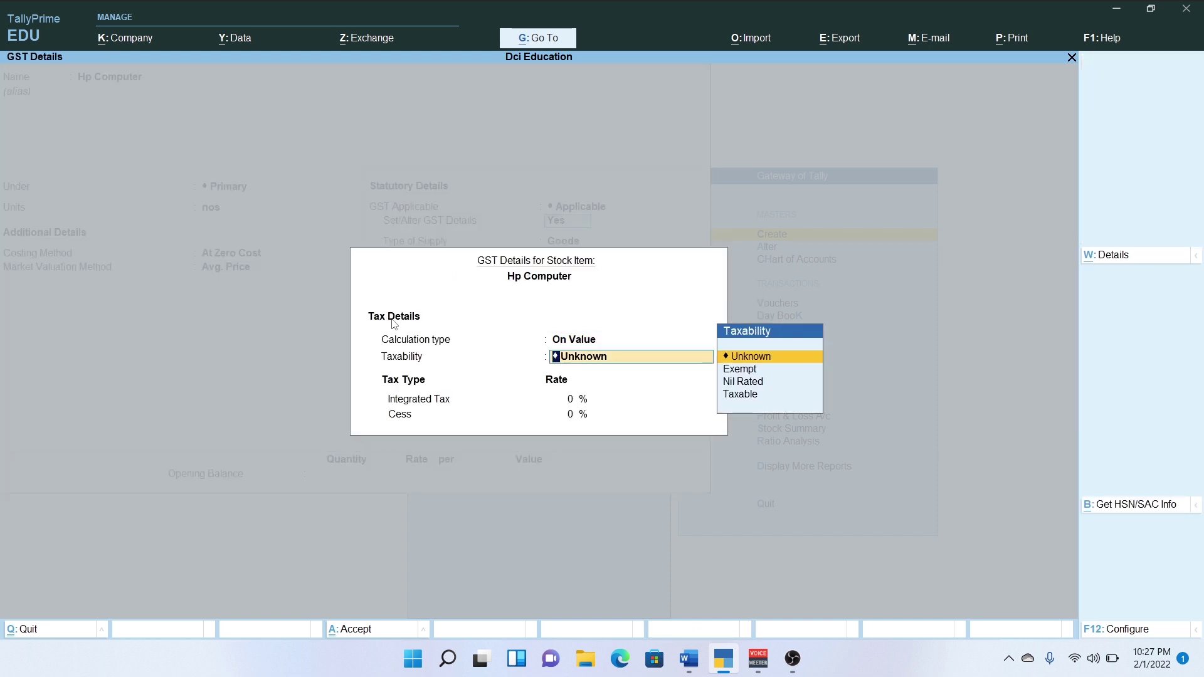
{"action": "key", "text": "Down"}
{"action": "key", "text": "Down"}
{"action": "key", "text": "Down"}
{"action": "key", "text": "Return"}
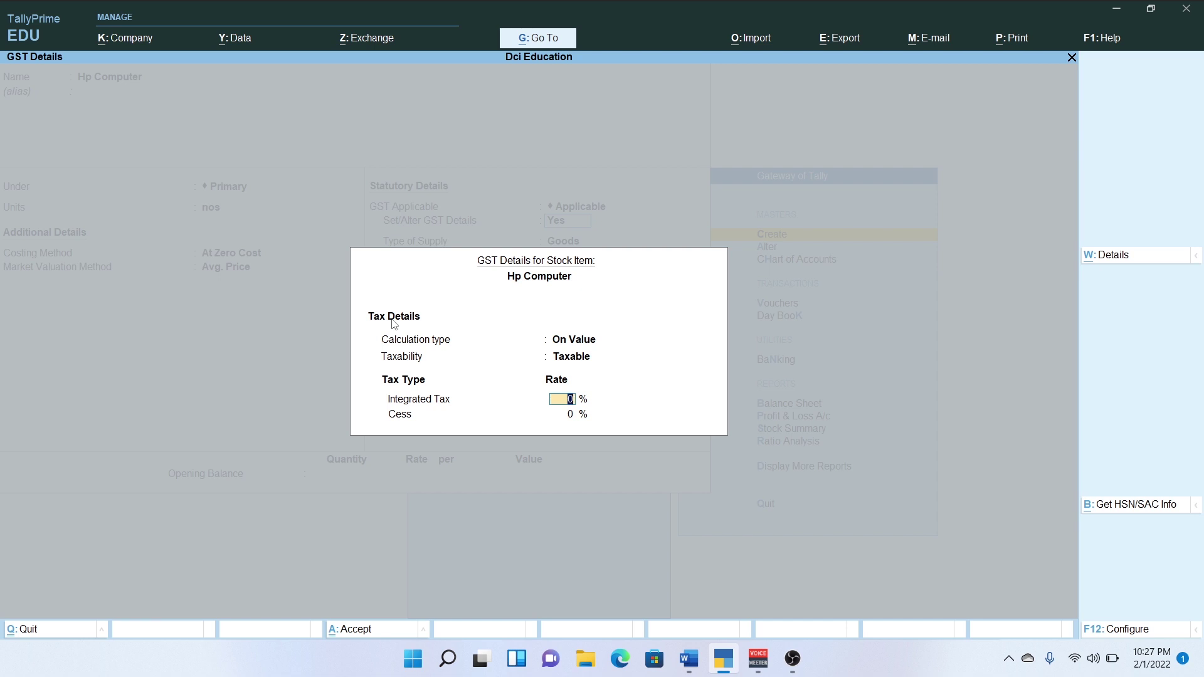
{"action": "type", "text": "18"}
{"action": "key", "text": "Return"}
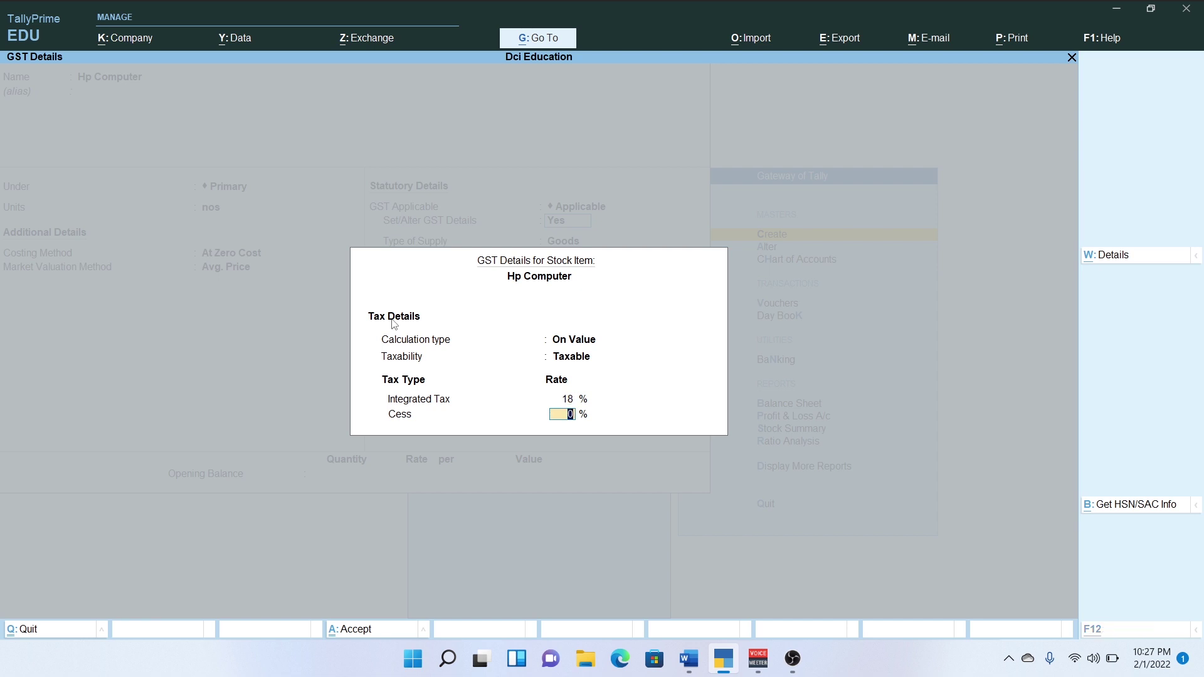
Check the purchase list in Word, confirm the Hp Computer GST details and save the stock item
{"action": "key", "text": "alt+Tab"}
{"action": "key", "text": "alt+Tab"}
{"action": "key", "text": "Return"}
{"action": "key", "text": "ctrl+a"}
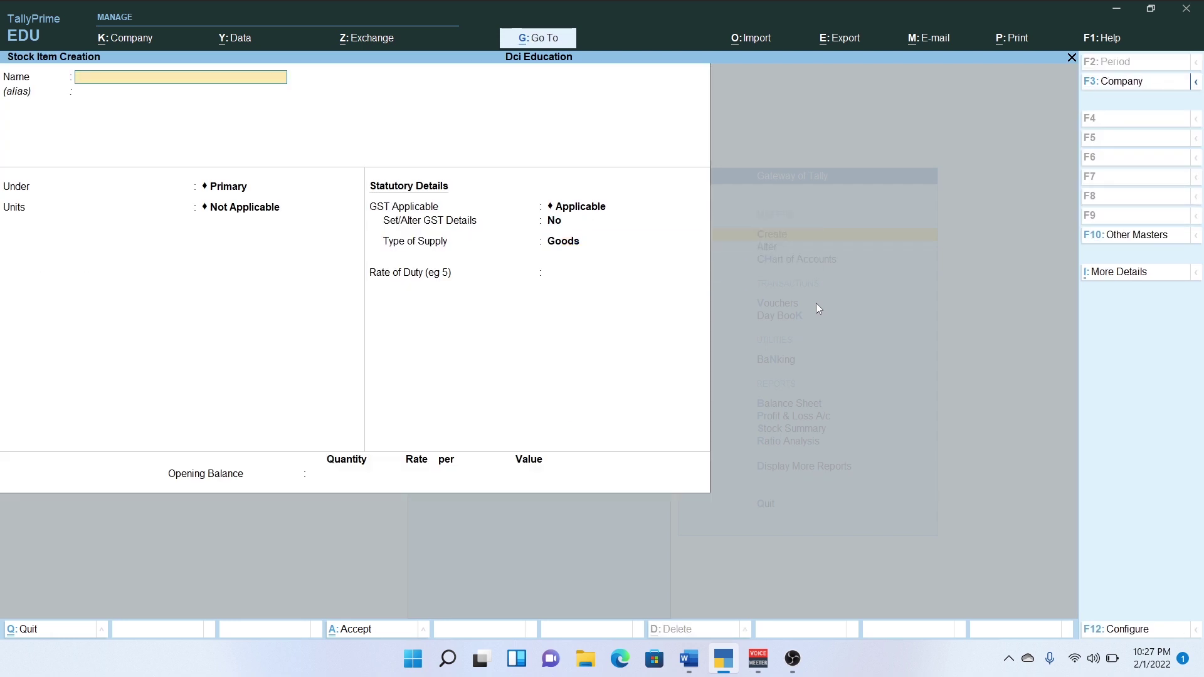
Look up the next asset in the Word purchase list and begin a stock item named Office Table under Primary with unit nos
{"action": "key", "text": "alt+Tab"}
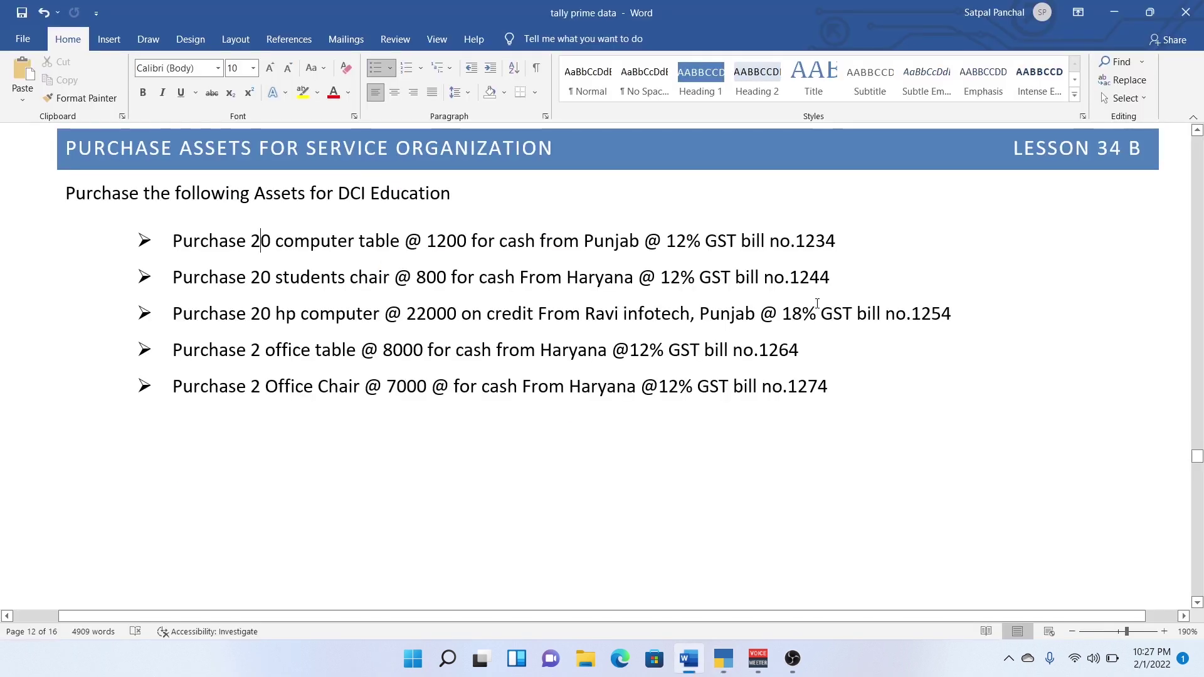
{"action": "key", "text": "alt+Tab"}
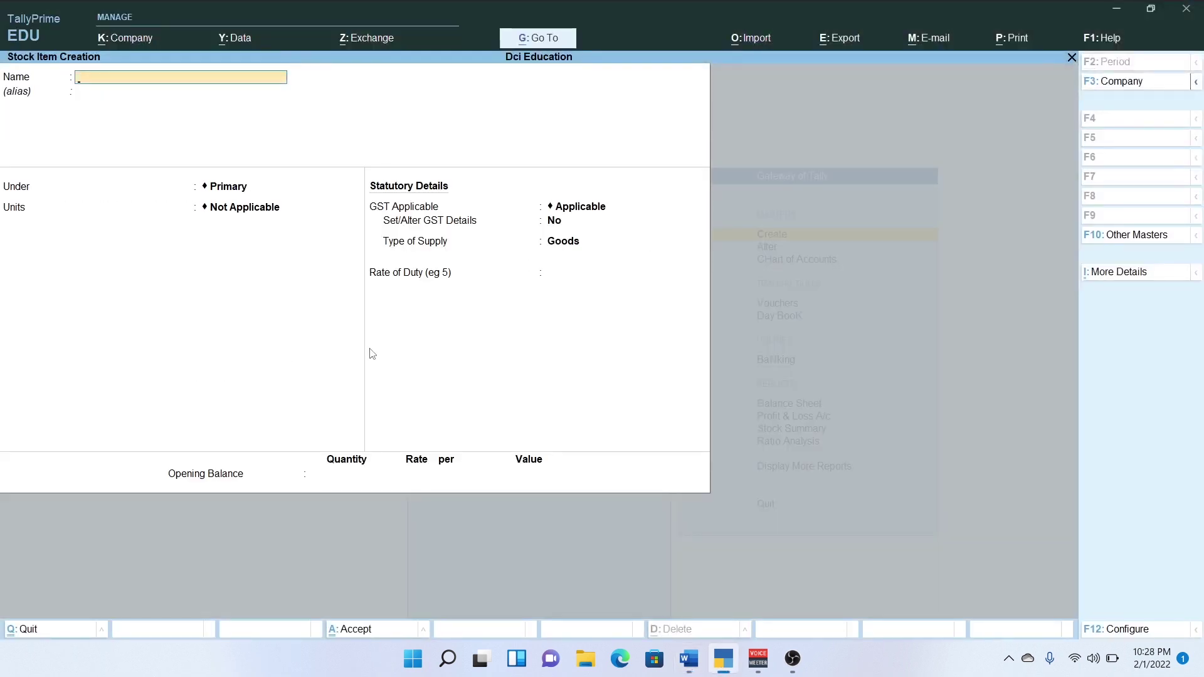
{"action": "type", "text": "Office Tab"}
{"action": "key", "text": "Return"}
{"action": "key", "text": "Return"}
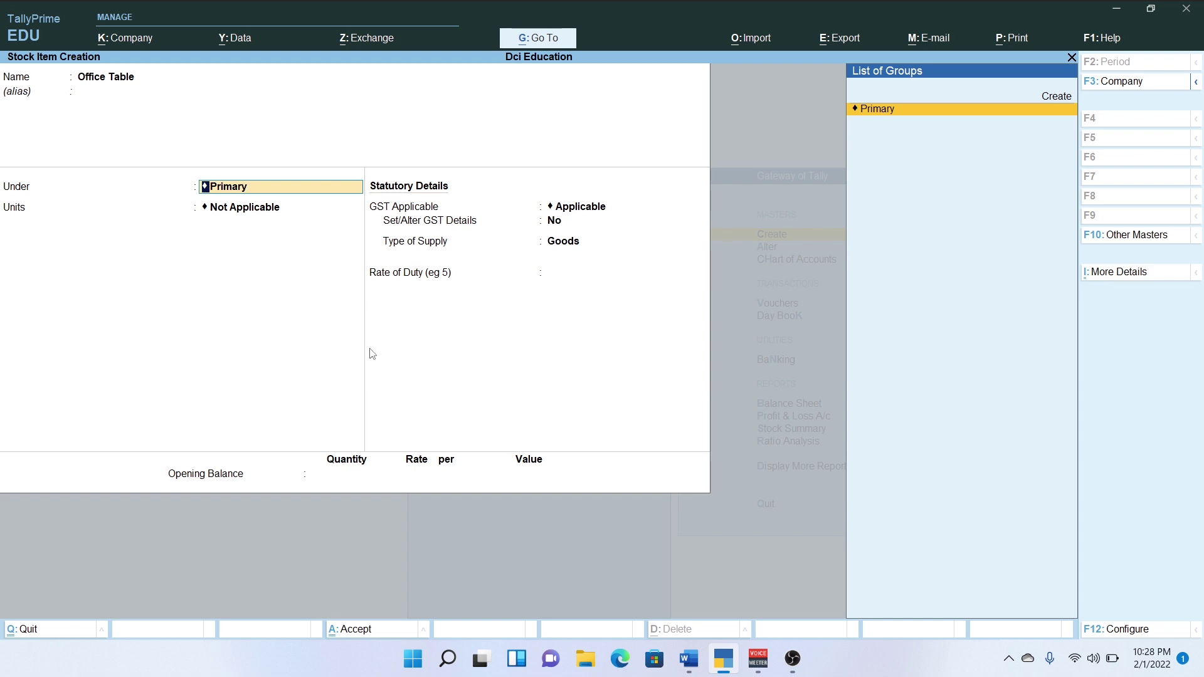
{"action": "key", "text": "Return"}
{"action": "key", "text": "Down"}
{"action": "key", "text": "Return"}
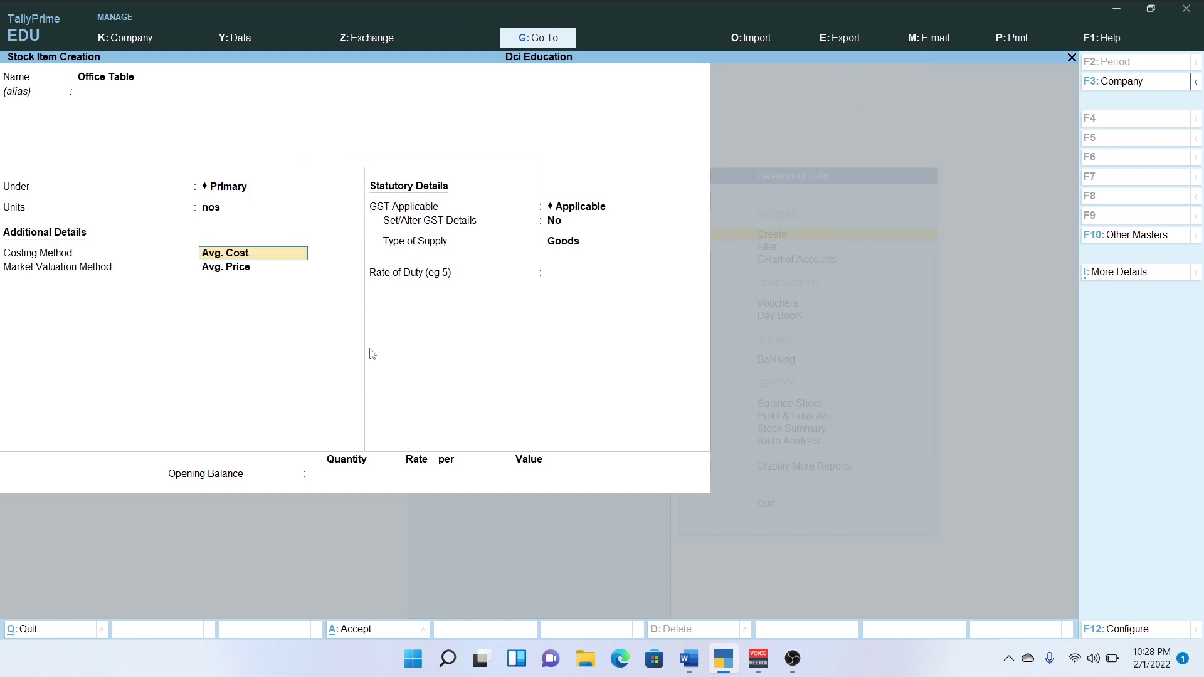
Set the Office Table item's costing method to At Zero Cost and keep its market valuation at Avg. Price
{"action": "key", "text": "BackSpace"}
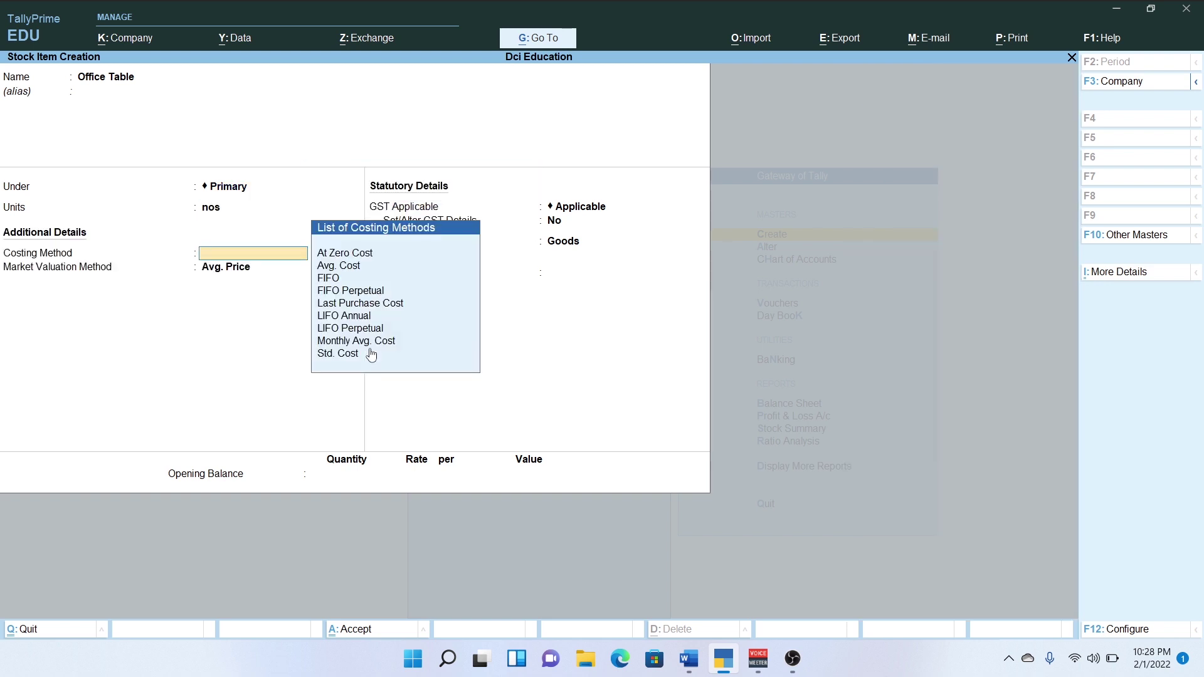
{"action": "key", "text": "Up"}
{"action": "key", "text": "Up"}
{"action": "key", "text": "Up"}
{"action": "key", "text": "Up"}
{"action": "key", "text": "Up"}
{"action": "key", "text": "Up"}
{"action": "key", "text": "Up"}
{"action": "key", "text": "Up"}
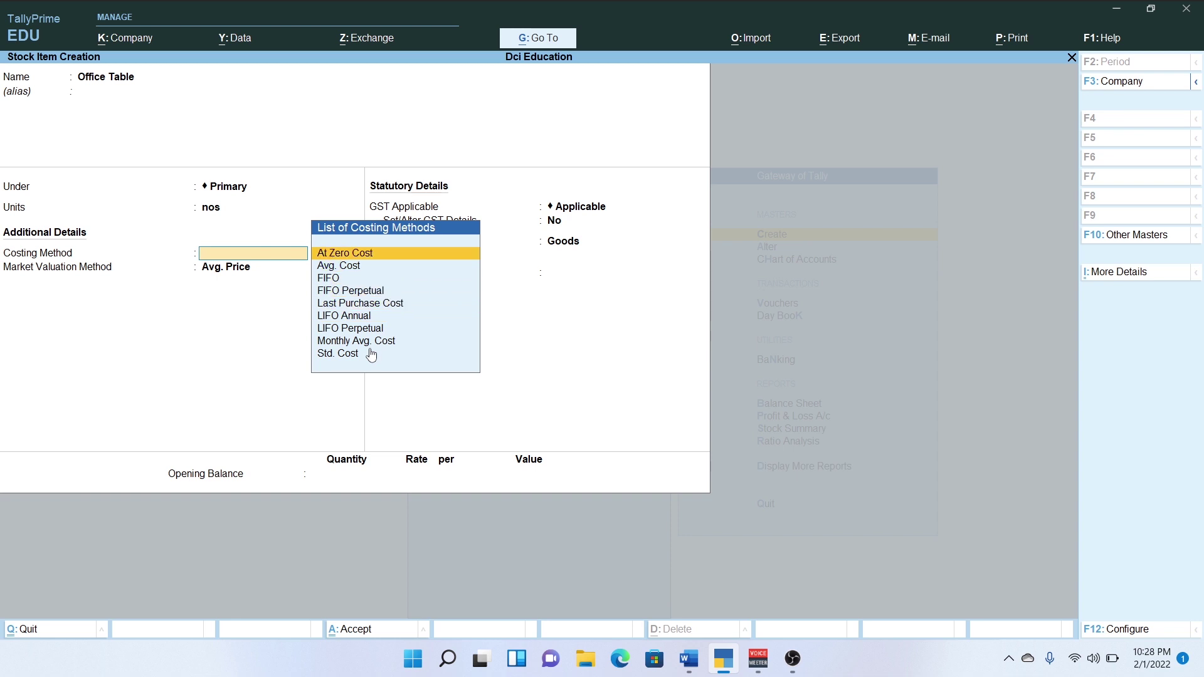
{"action": "key", "text": "Return"}
{"action": "key", "text": "Return"}
Turn on GST details for Office Table, with calculation type On Value and taxability Taxable
{"action": "key", "text": "Return"}
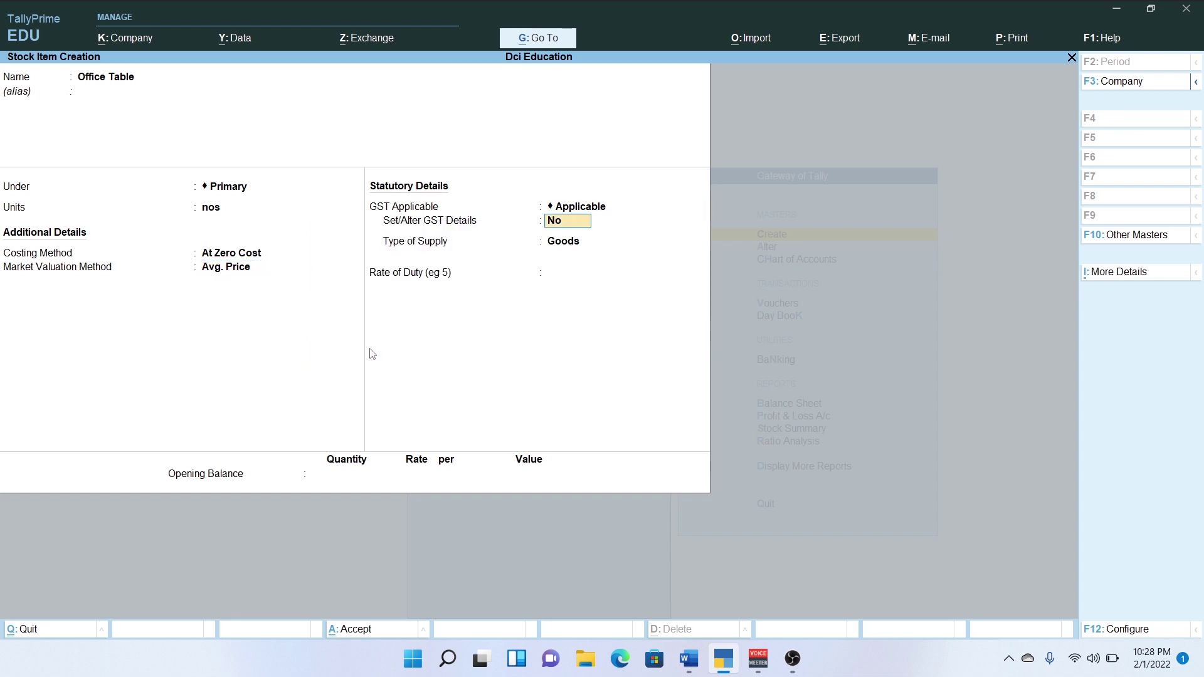
{"action": "key", "text": "y"}
{"action": "key", "text": "Return"}
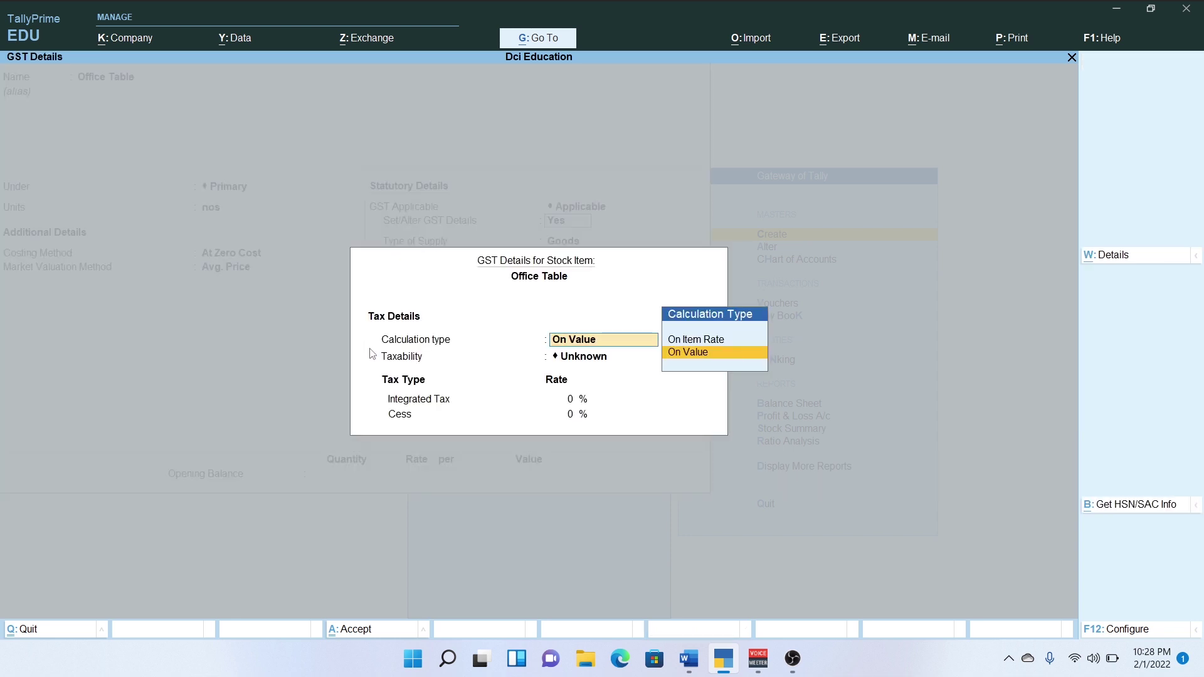
{"action": "key", "text": "Return"}
{"action": "key", "text": "Down"}
{"action": "key", "text": "Down"}
{"action": "key", "text": "Down"}
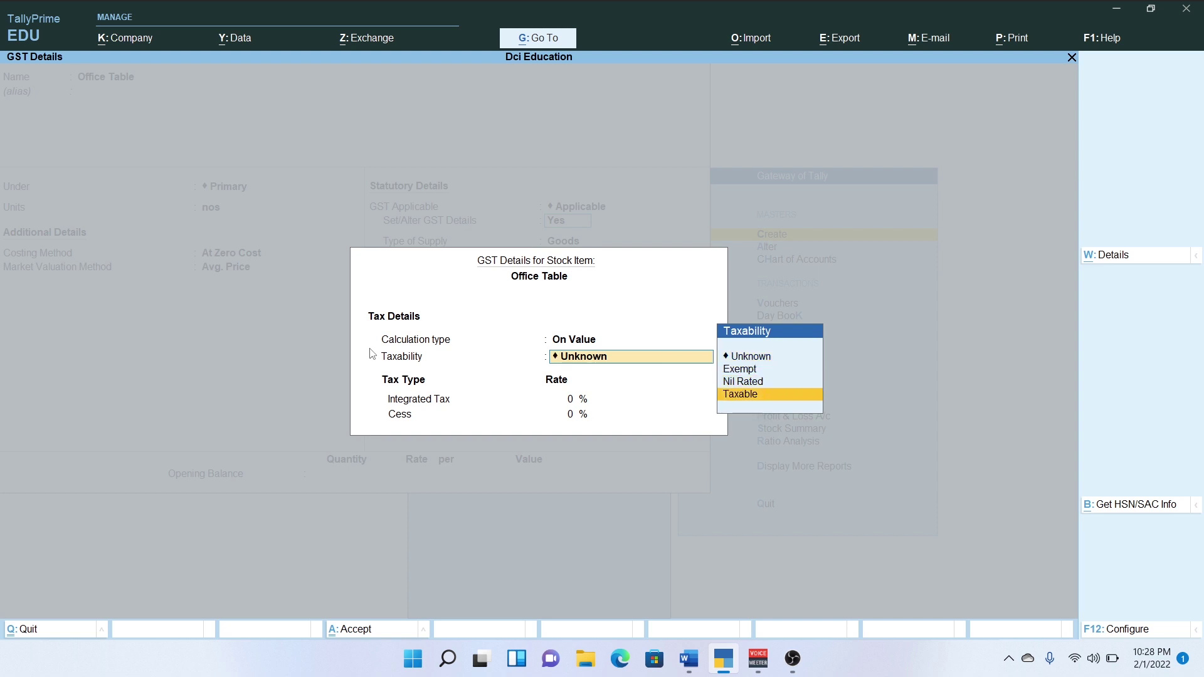
{"action": "key", "text": "Return"}
Check the GST rate in the Word list, set Office Table's integrated tax to 12% and save the stock item
{"action": "key", "text": "alt+Tab"}
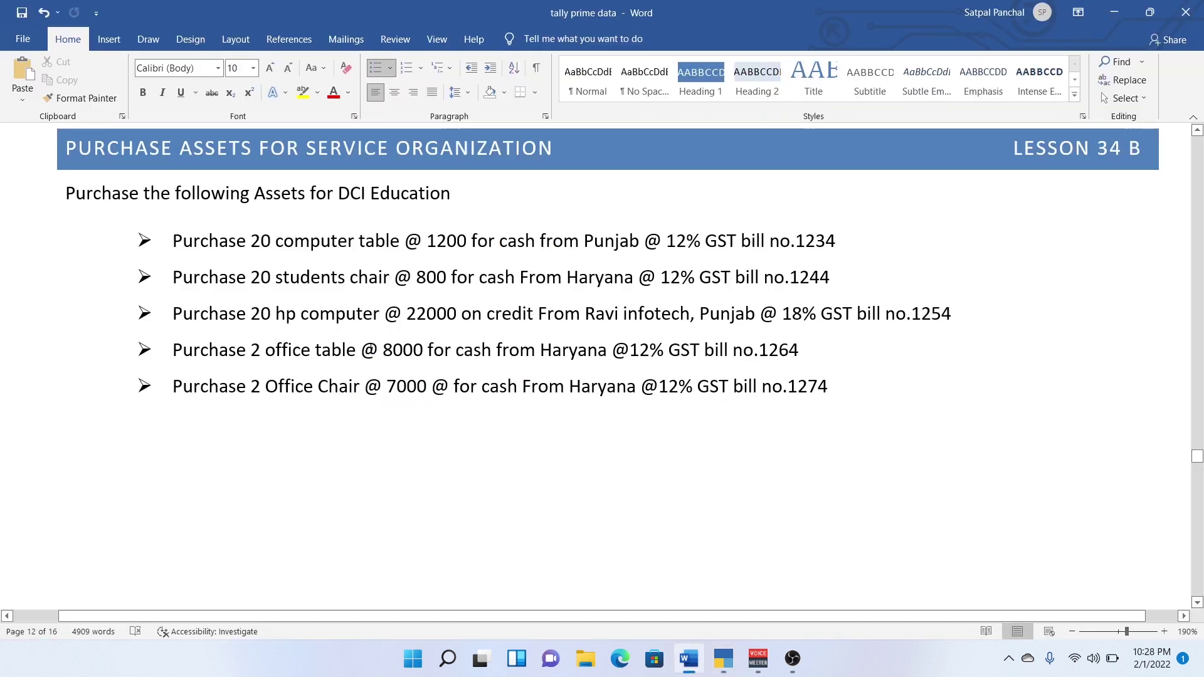
{"action": "key", "text": "alt+Tab"}
{"action": "type", "text": "1"}
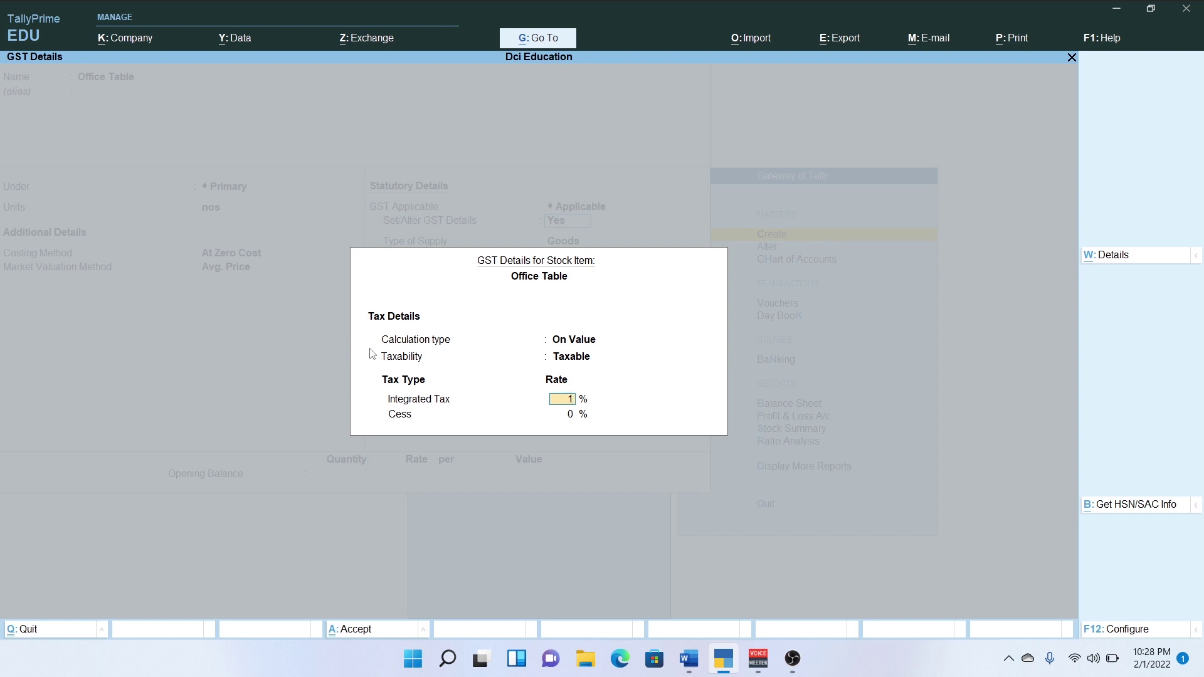
{"action": "type", "text": "2"}
{"action": "key", "text": "Return"}
{"action": "key", "text": "Return"}
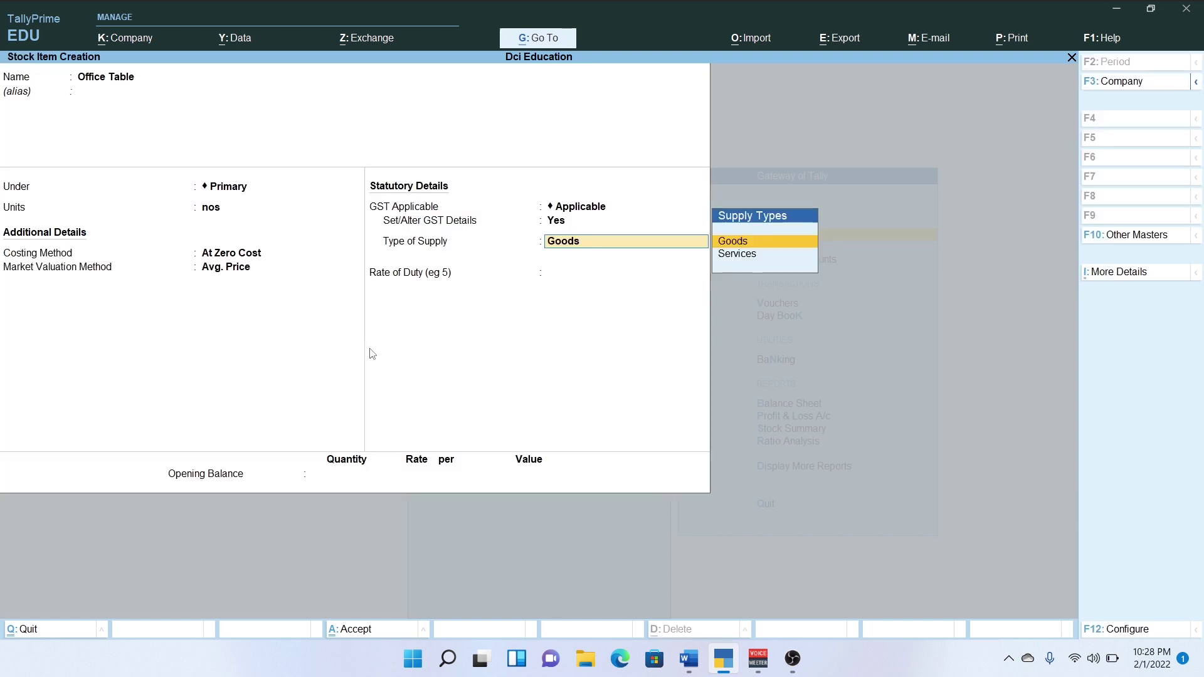
{"action": "key", "text": "ctrl+a"}
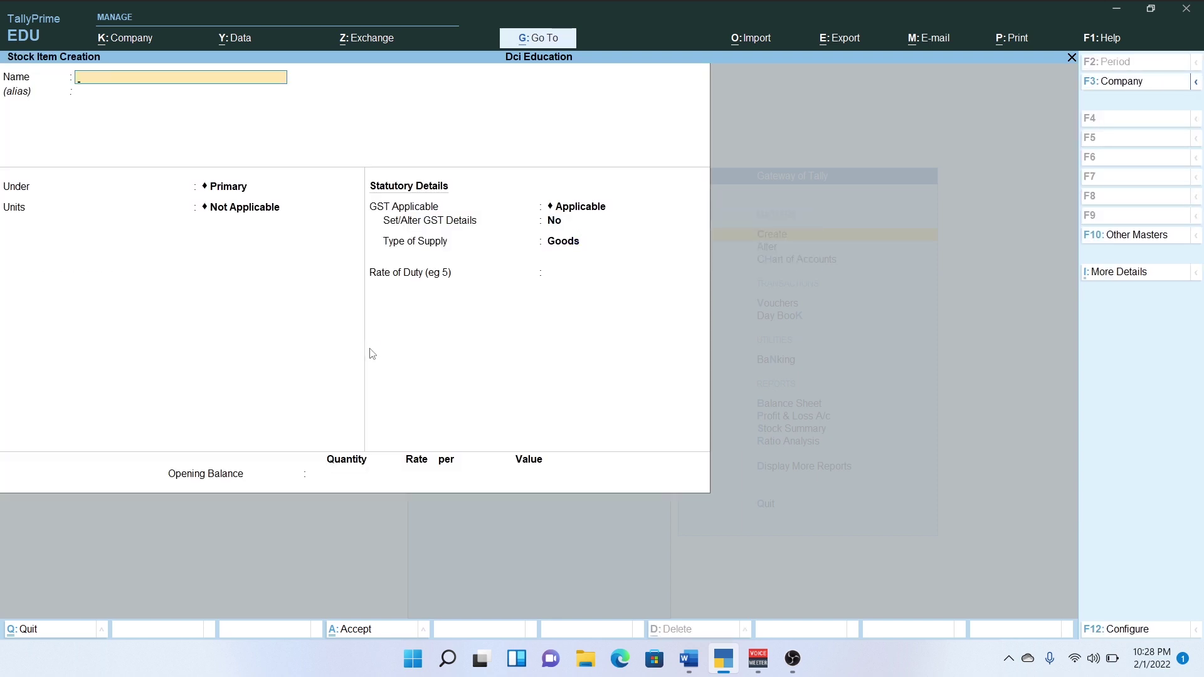
Check the last asset in the Word purchase list and begin a stock item named Office Chair under Primary with unit nos
{"action": "key", "text": "alt"}
{"action": "key", "text": "alt+Tab"}
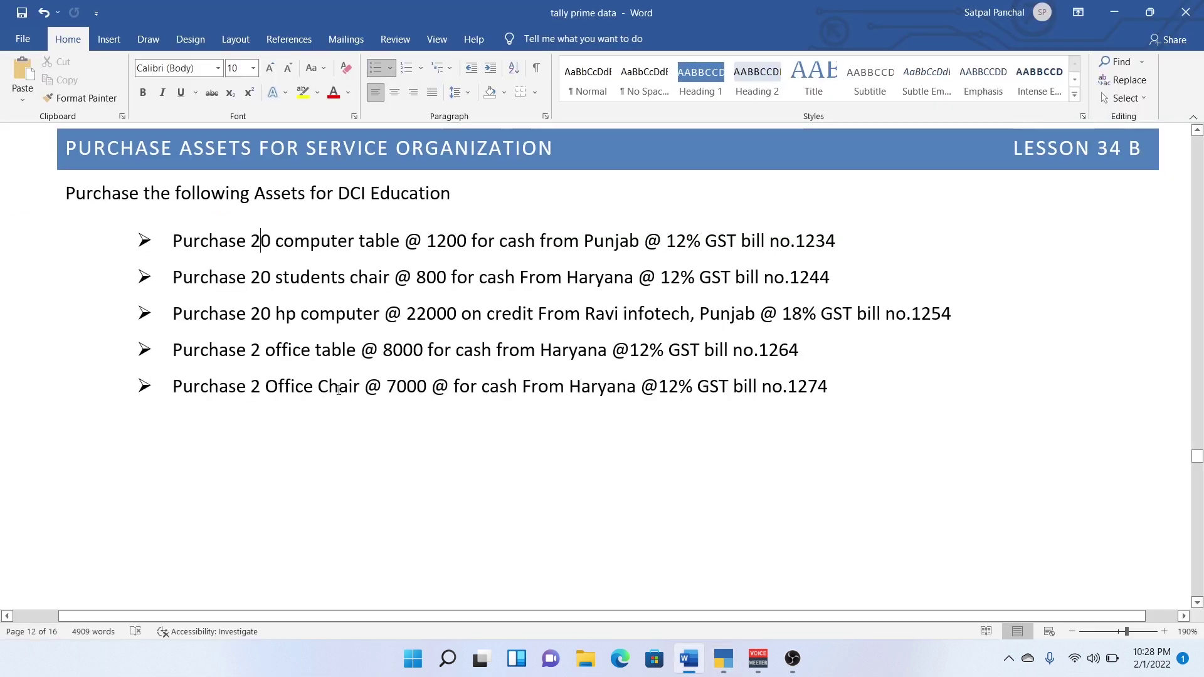
{"action": "key", "text": "alt+Tab"}
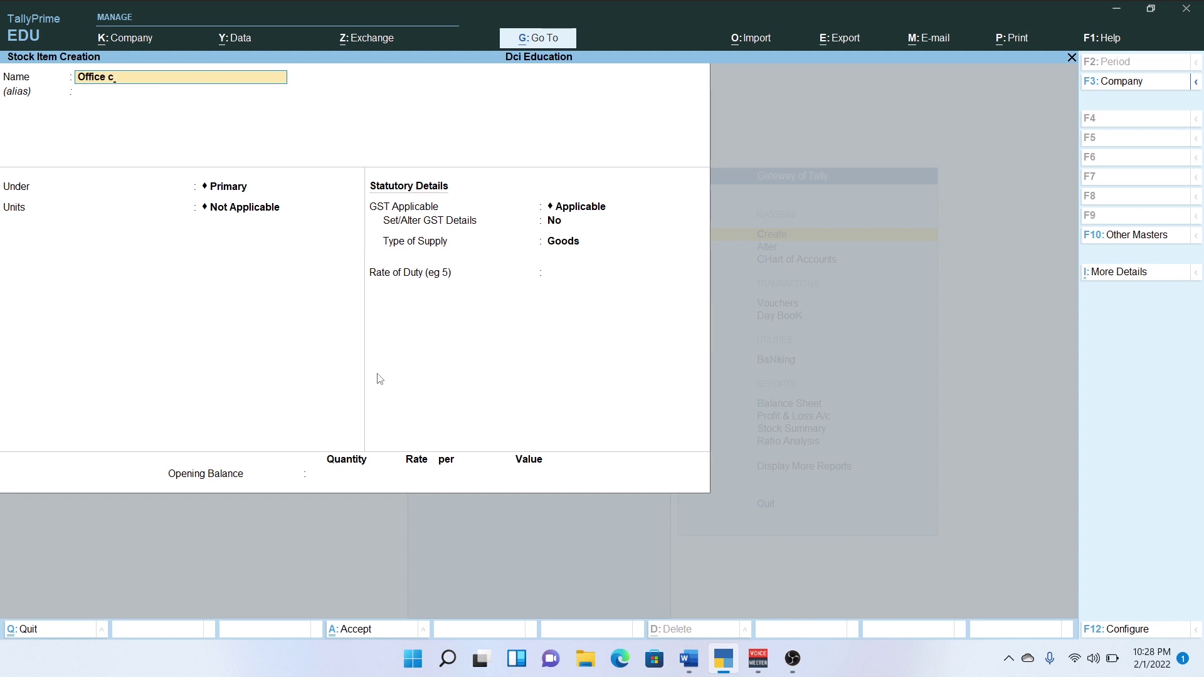
{"action": "type", "text": "ha"}
{"action": "key", "text": "Return"}
{"action": "key", "text": "Return"}
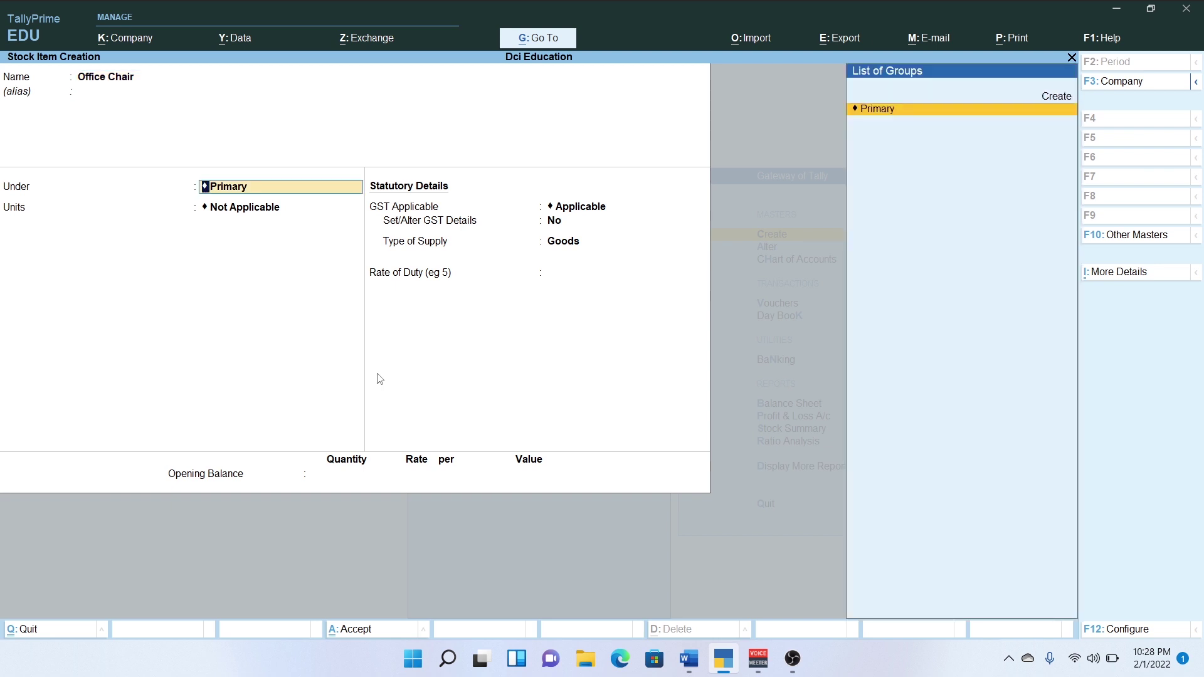
{"action": "key", "text": "Return"}
{"action": "key", "text": "Down"}
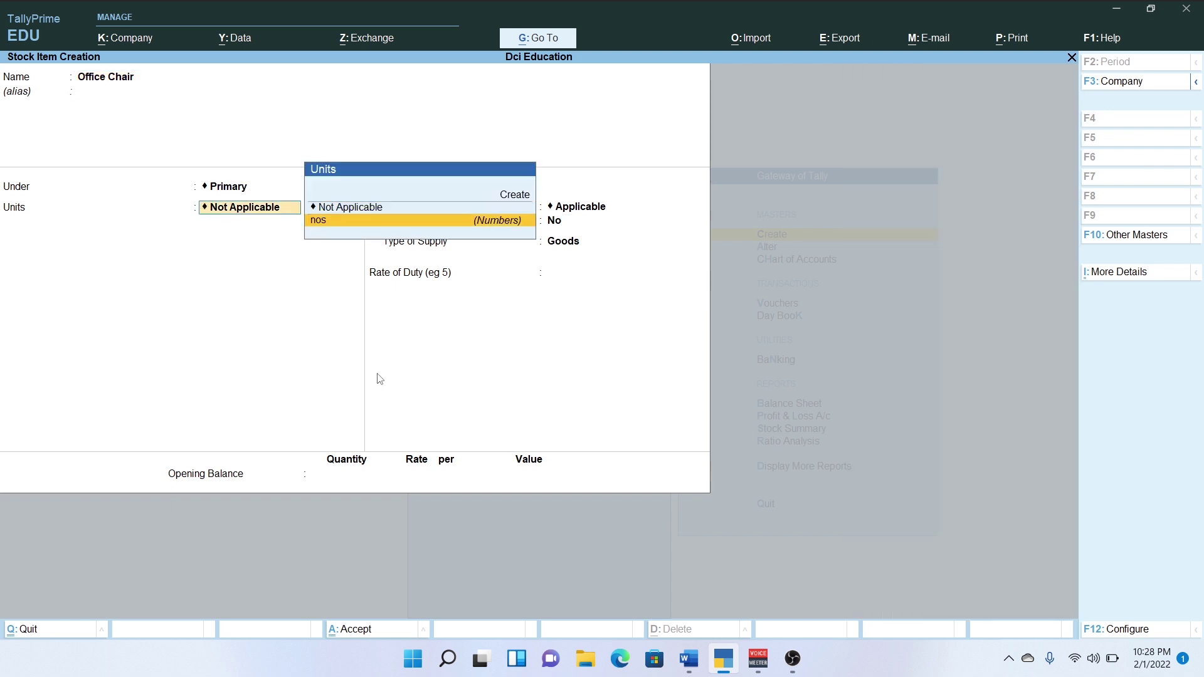
{"action": "key", "text": "Return"}
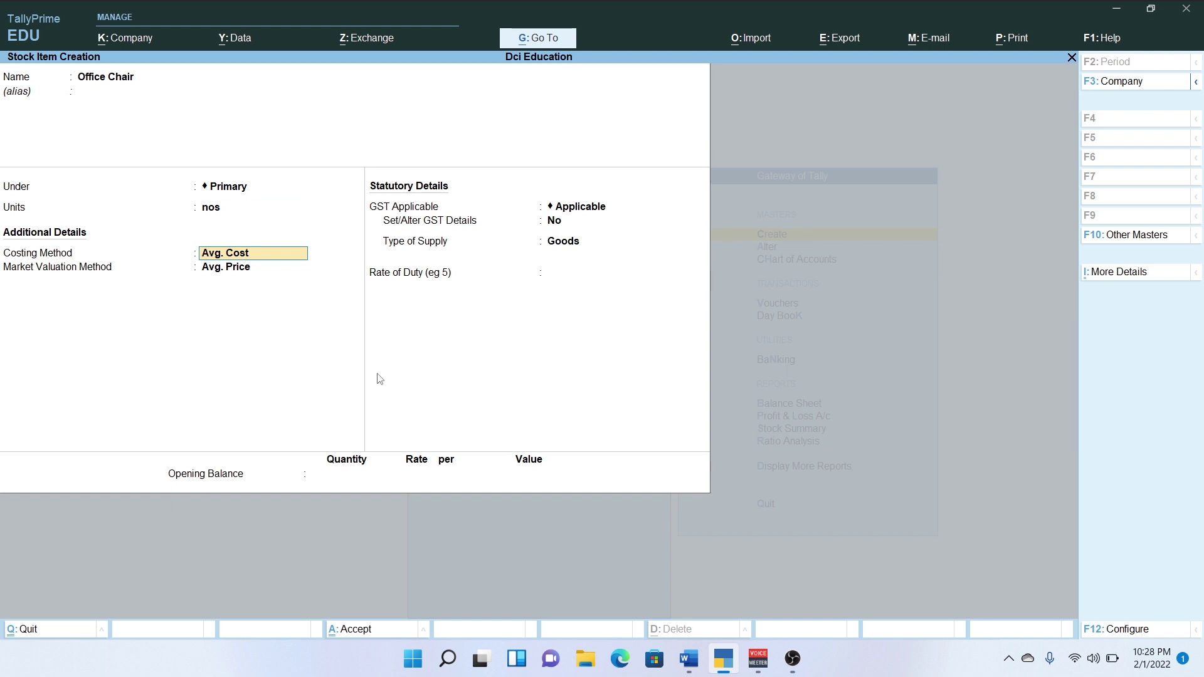
Set Office Chair's costing method to At Zero Cost with Avg. Price market valuation, and choose to set its GST details
{"action": "key", "text": "BackSpace"}
{"action": "key", "text": "Up"}
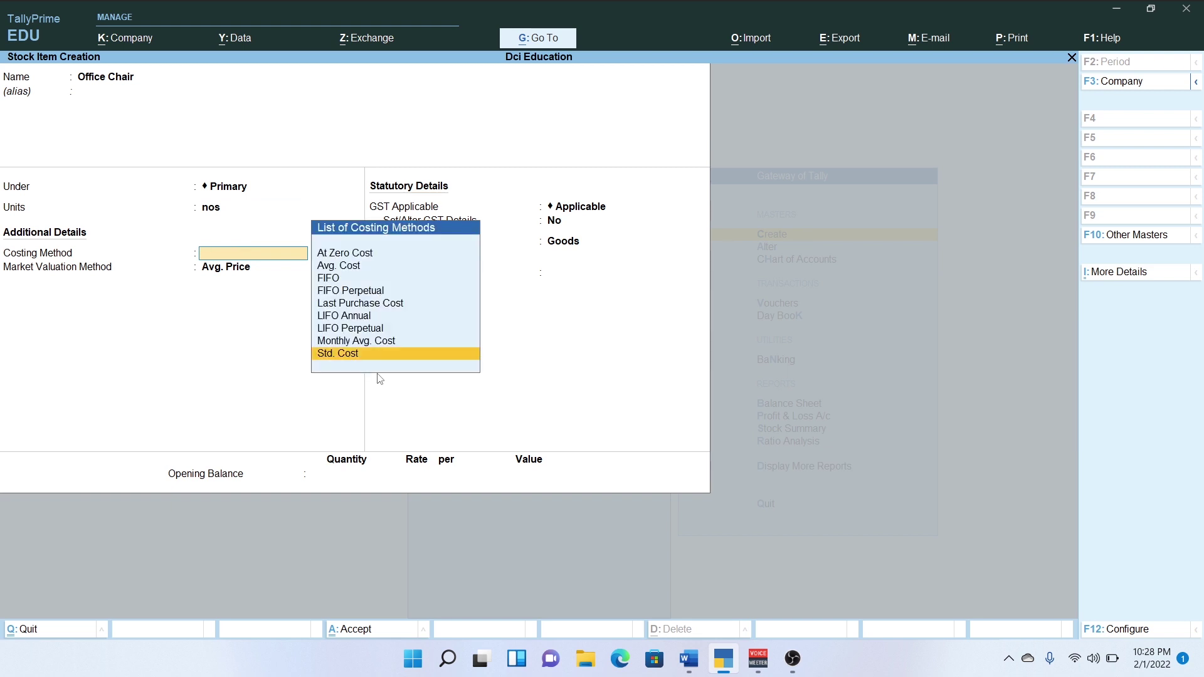
{"action": "key", "text": "Up"}
{"action": "key", "text": "Up"}
{"action": "key", "text": "Up"}
{"action": "key", "text": "Up"}
{"action": "key", "text": "Up"}
{"action": "key", "text": "Up"}
{"action": "key", "text": "Up"}
{"action": "key", "text": "Up"}
{"action": "key", "text": "Return"}
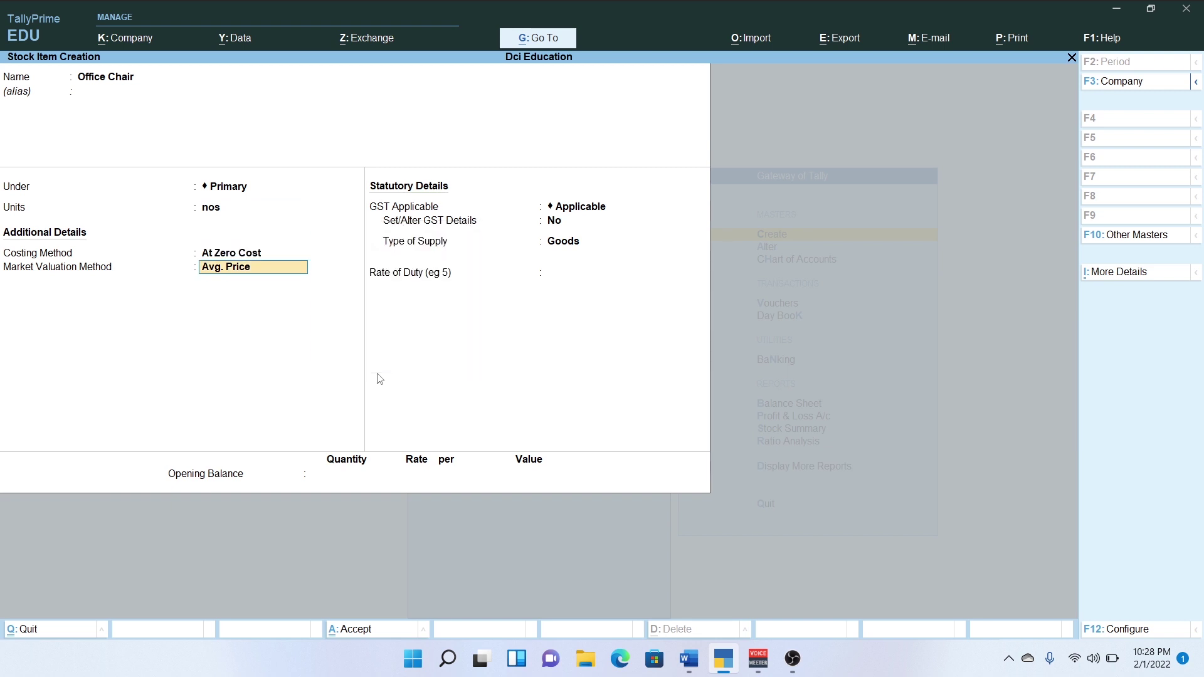
{"action": "key", "text": "Return"}
{"action": "key", "text": "Return"}
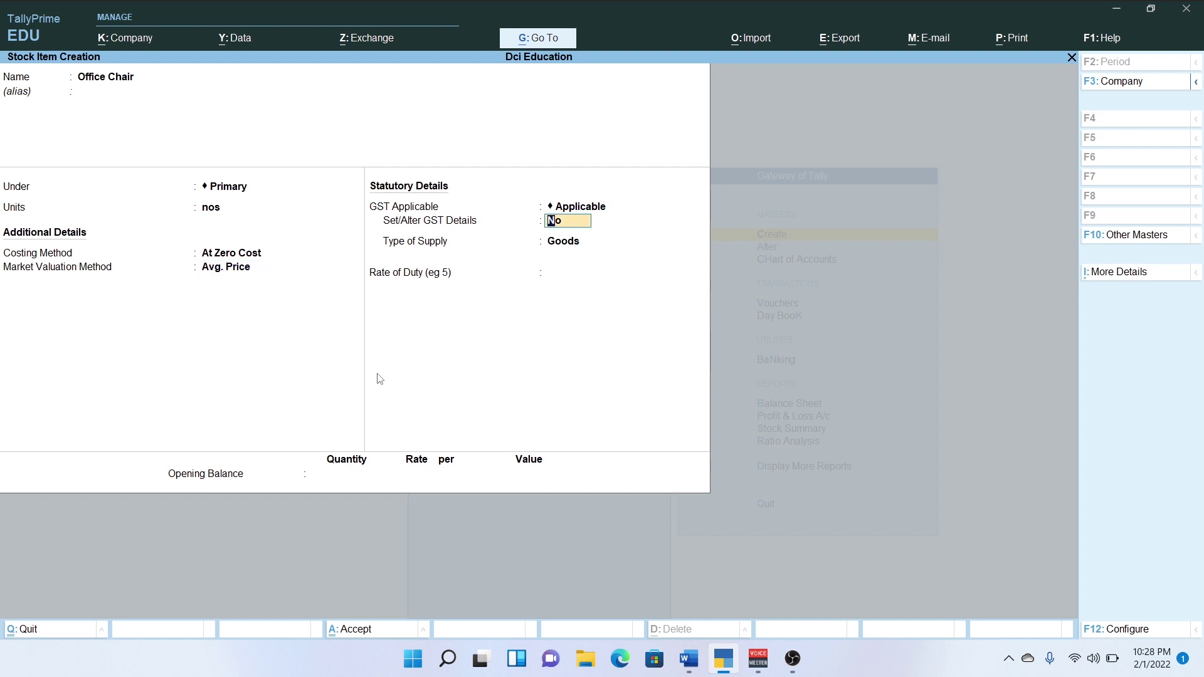
{"action": "type", "text": "y"}
{"action": "key", "text": "Return"}
{"action": "key", "text": "Return"}
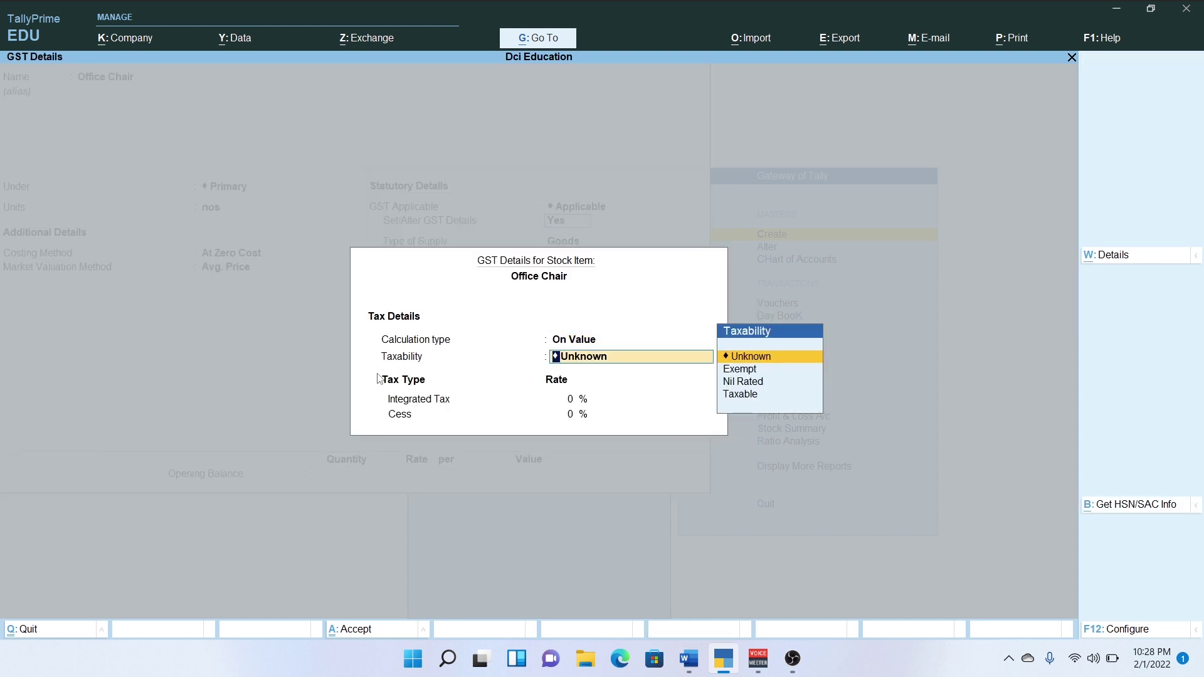
{"action": "key", "text": "BackSpace"}
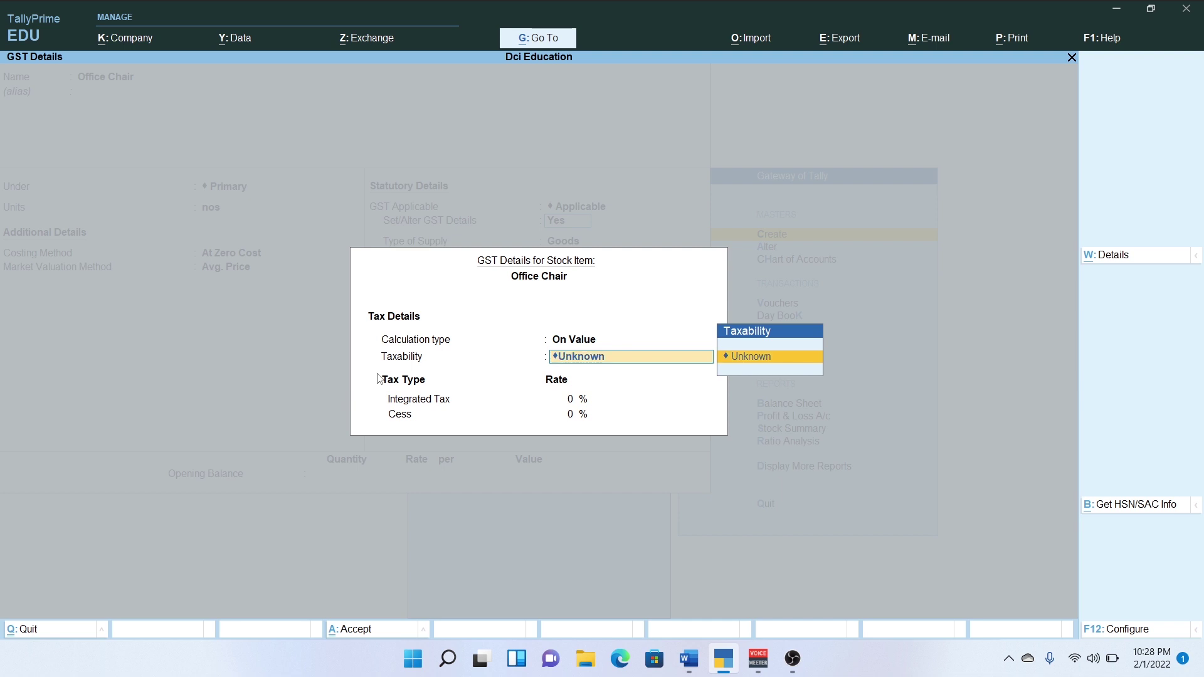
{"action": "key", "text": "Escape"}
{"action": "key", "text": "Return"}
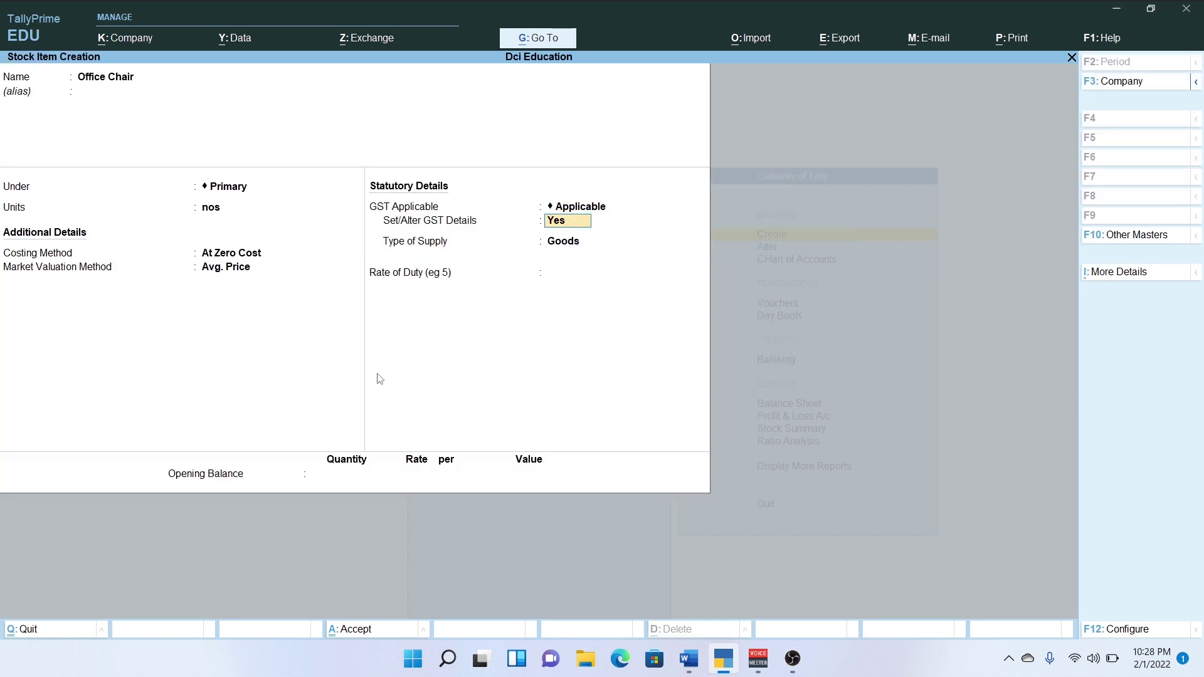
Make Office Chair taxable on value at 12% integrated tax and save the stock item
{"action": "key", "text": "Return"}
{"action": "key", "text": "Return"}
{"action": "key", "text": "Down"}
{"action": "key", "text": "Down"}
{"action": "key", "text": "Down"}
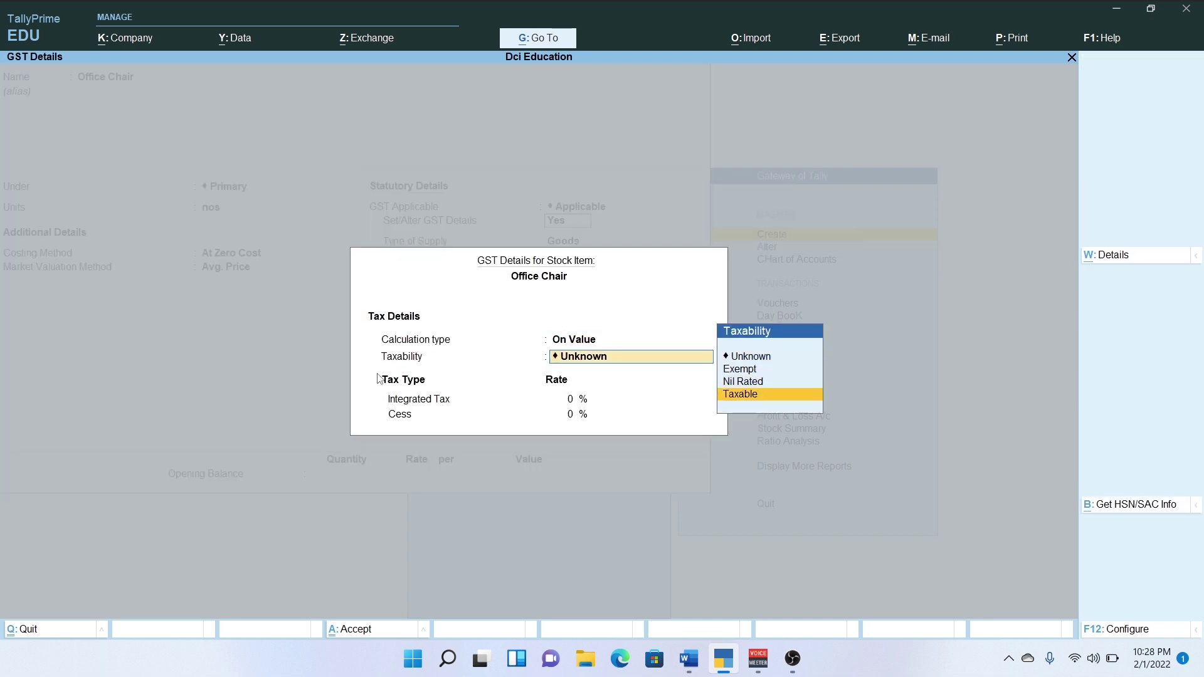
{"action": "key", "text": "Return"}
{"action": "key", "text": "Return"}
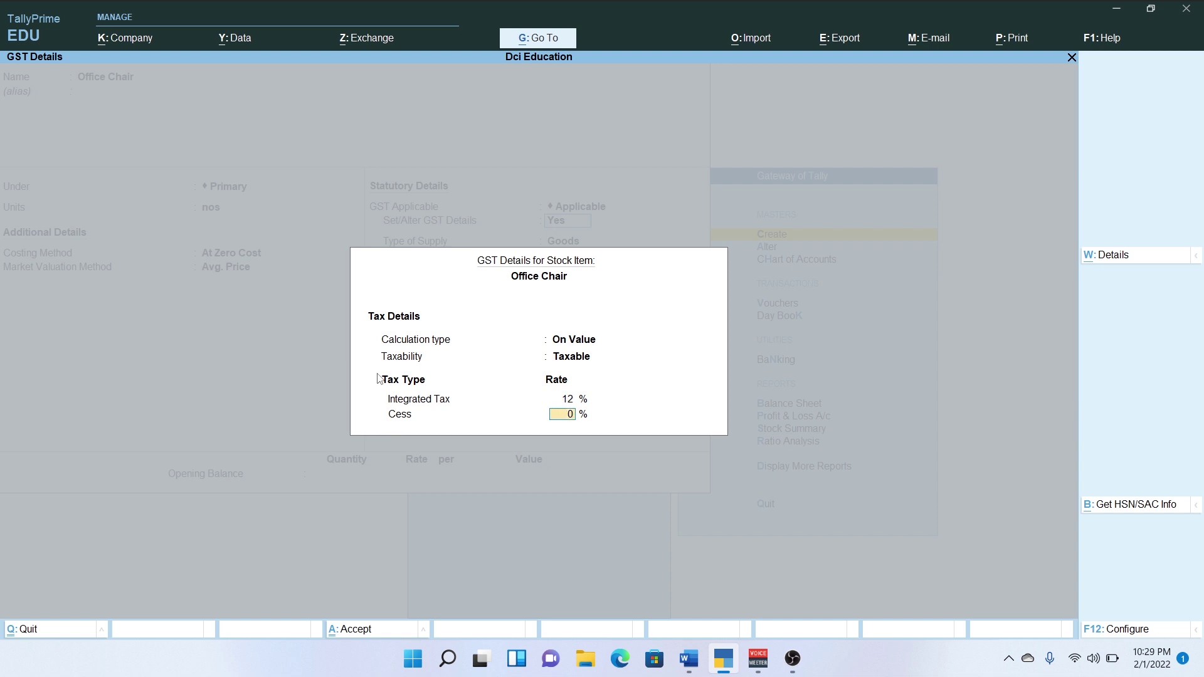
{"action": "key", "text": "Return"}
{"action": "key", "text": "ctrl+a"}
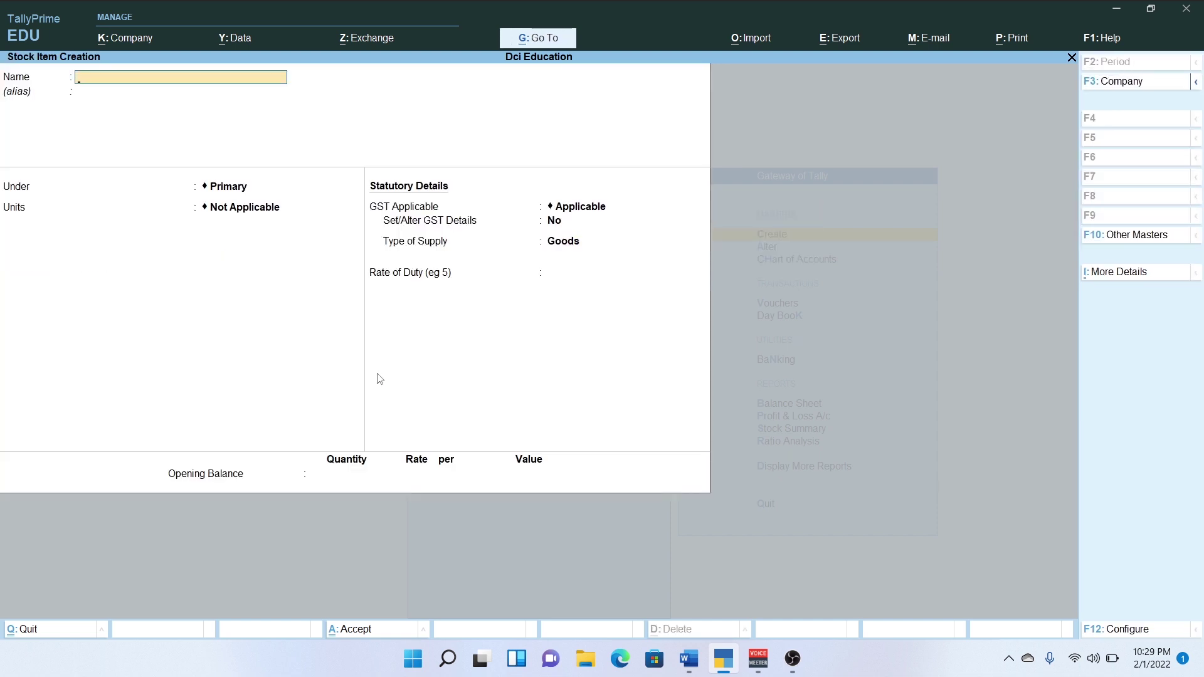
Leave stock item creation, return to the Gateway of Tally and open a new purchase voucher
{"action": "key", "text": "Escape"}
{"action": "key", "text": "Escape"}
{"action": "key", "text": "Escape"}
{"action": "key", "text": "Escape"}
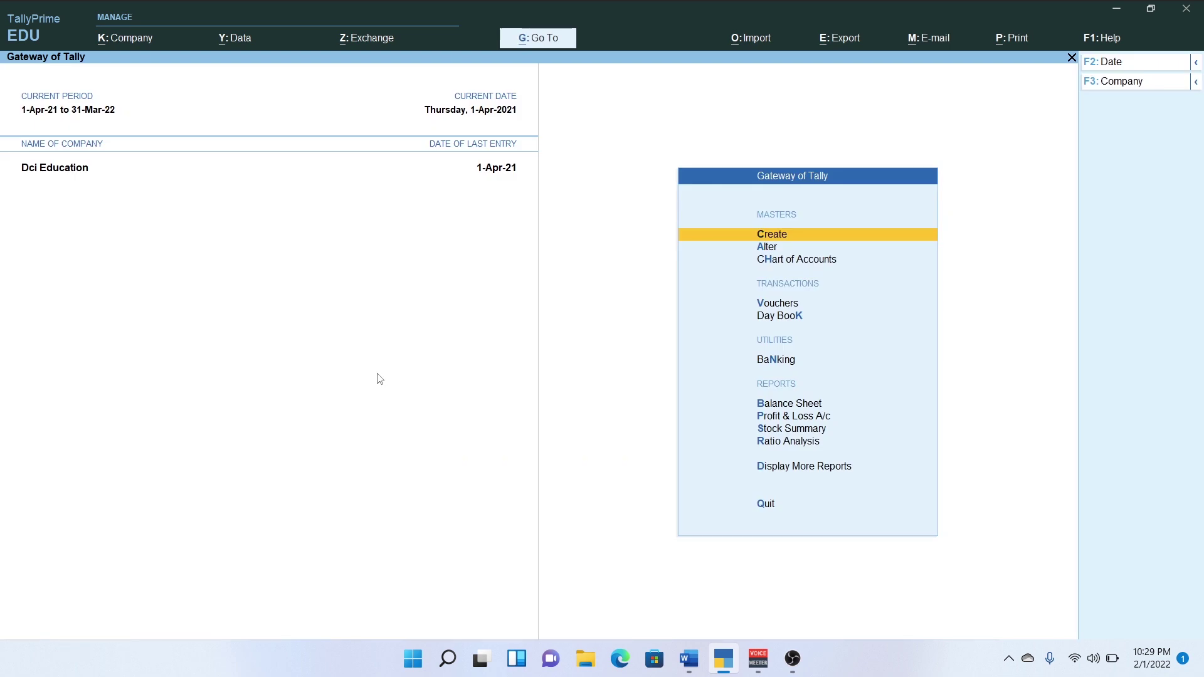
{"action": "key", "text": "Down"}
{"action": "key", "text": "Down"}
{"action": "key", "text": "Down"}
{"action": "key", "text": "Return"}
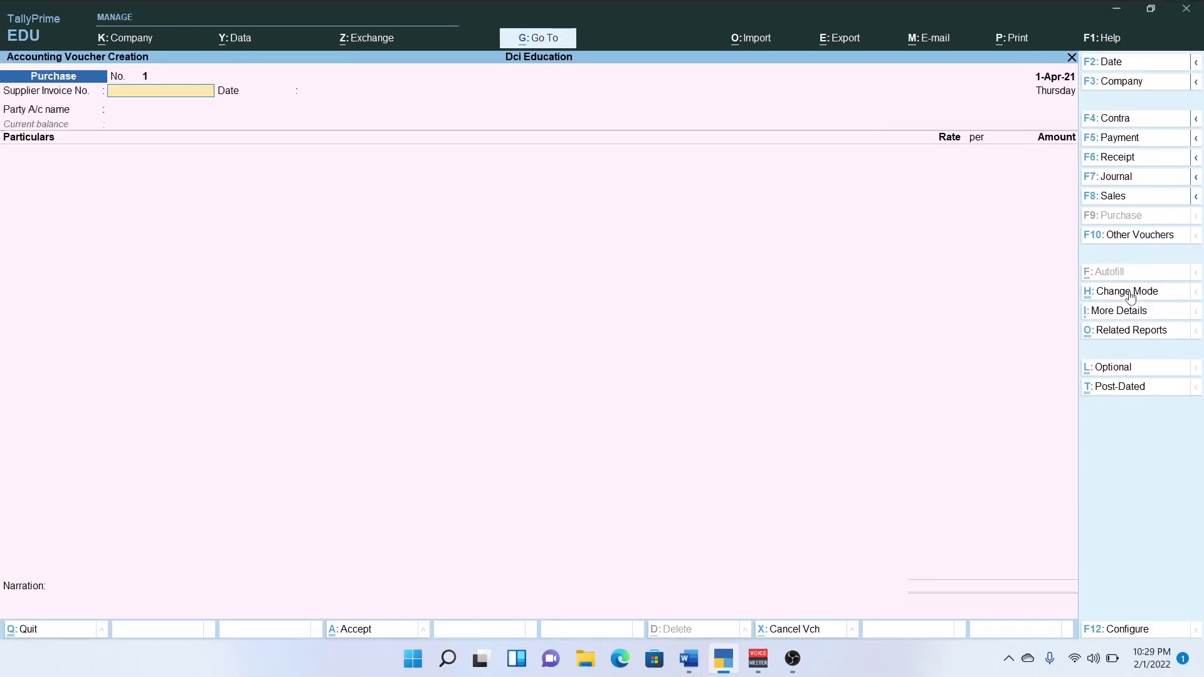
Change the purchase voucher's mode to Item Invoice
{"action": "left_click", "coordinate": [1127, 291]}
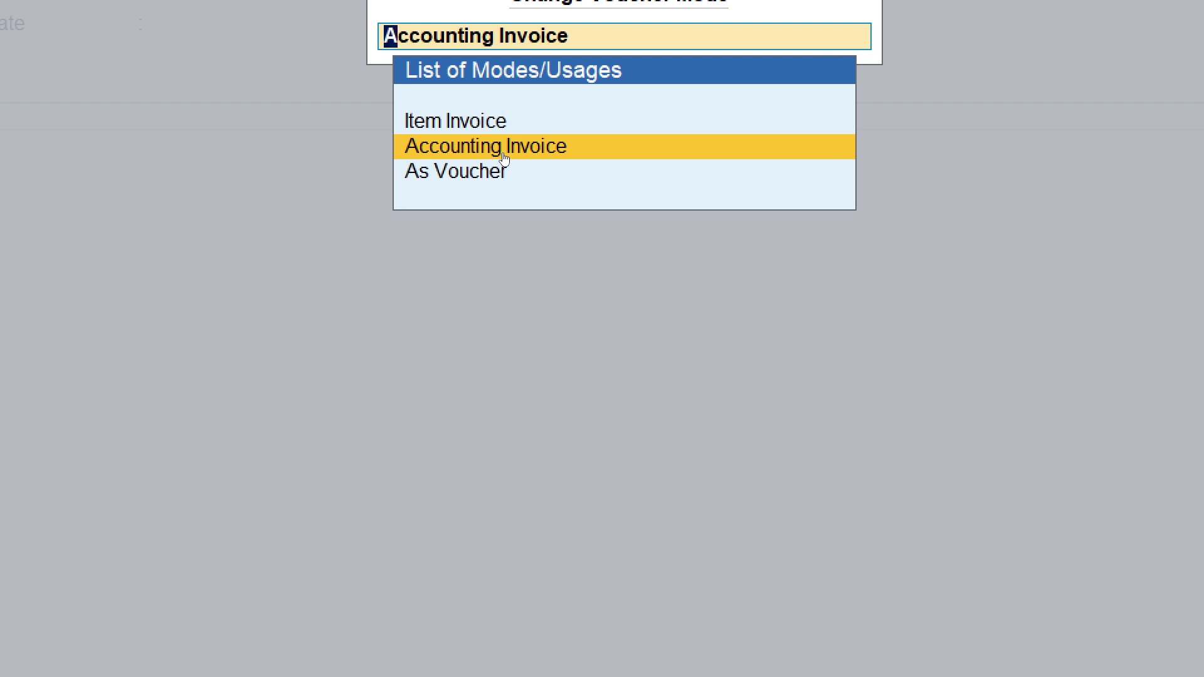
{"action": "key", "text": "Up"}
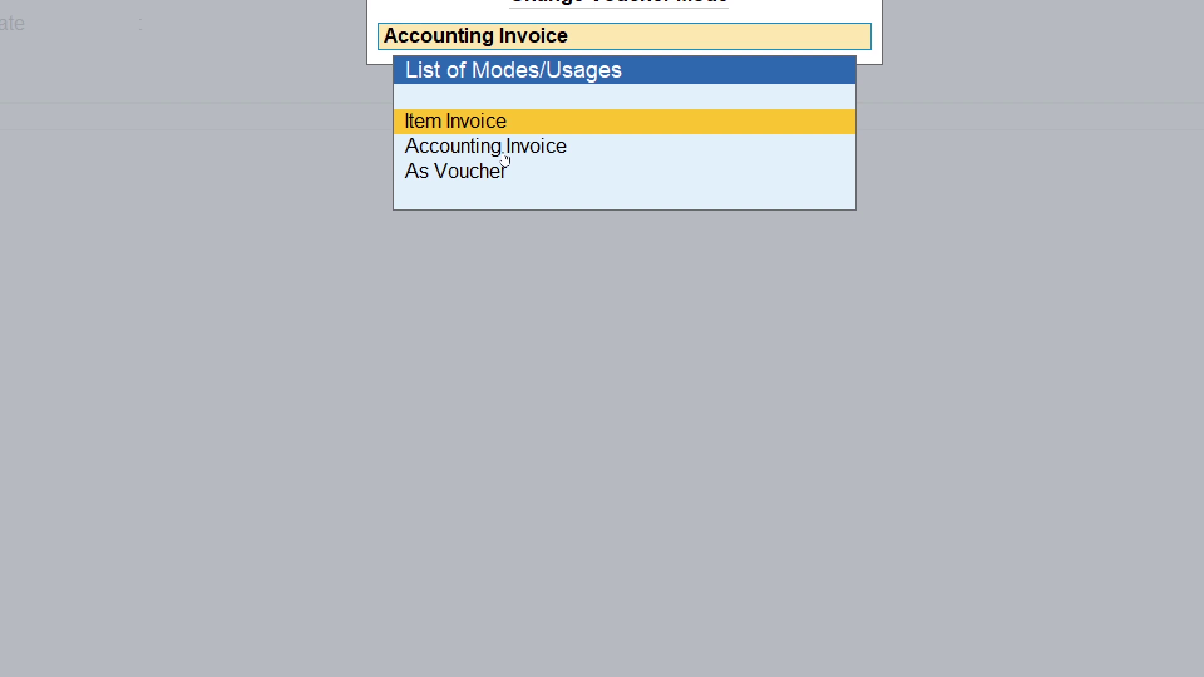
{"action": "left_click", "coordinate": [504, 159]}
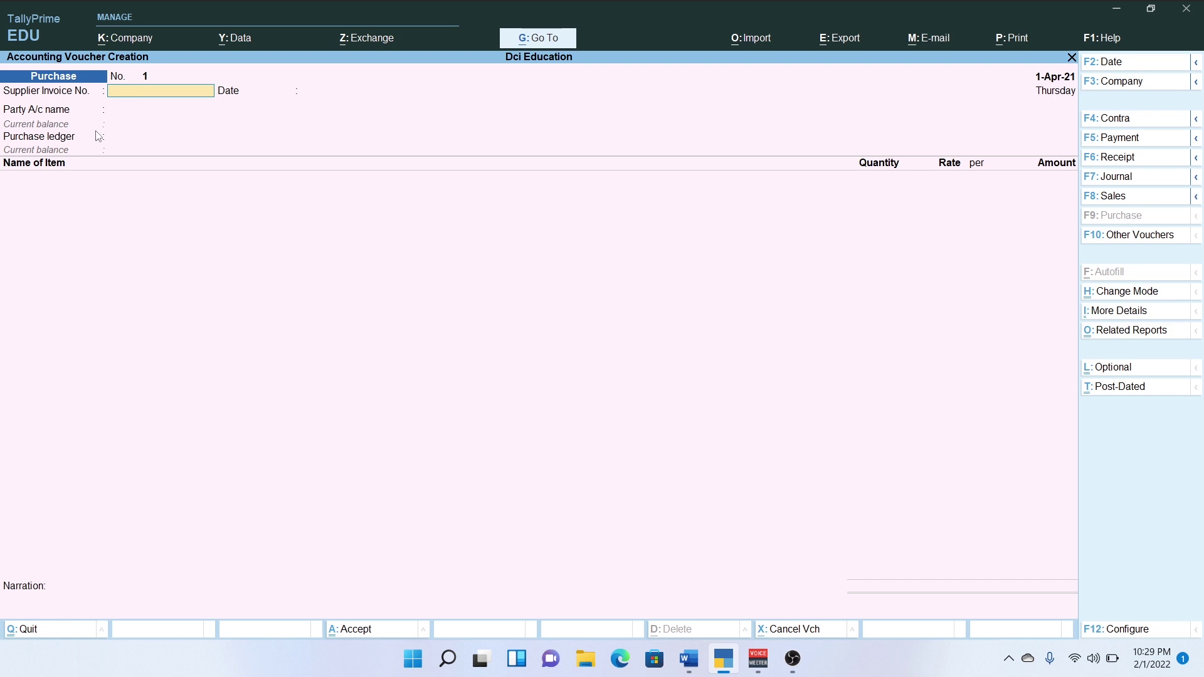
Look up the computer table bill number in the Word list and enter 1234 as the supplier invoice number
{"action": "key", "text": "alt+Tab"}
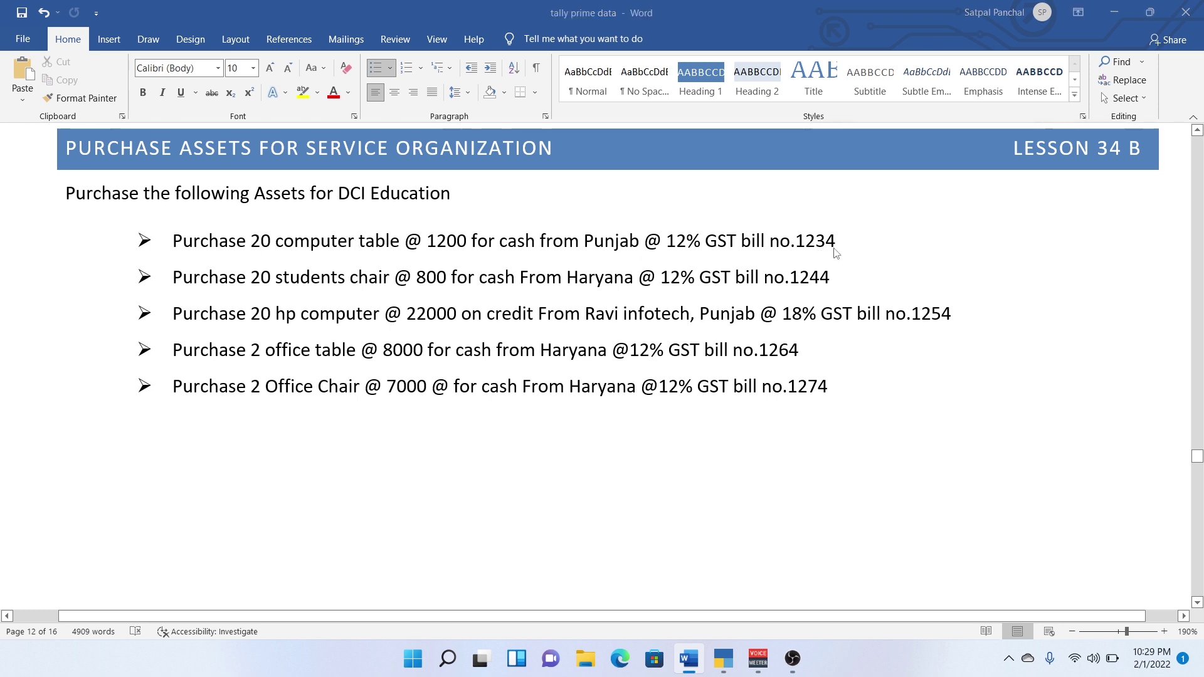
{"action": "key", "text": "alt+Tab"}
{"action": "type", "text": "4"}
{"action": "key", "text": "Return"}
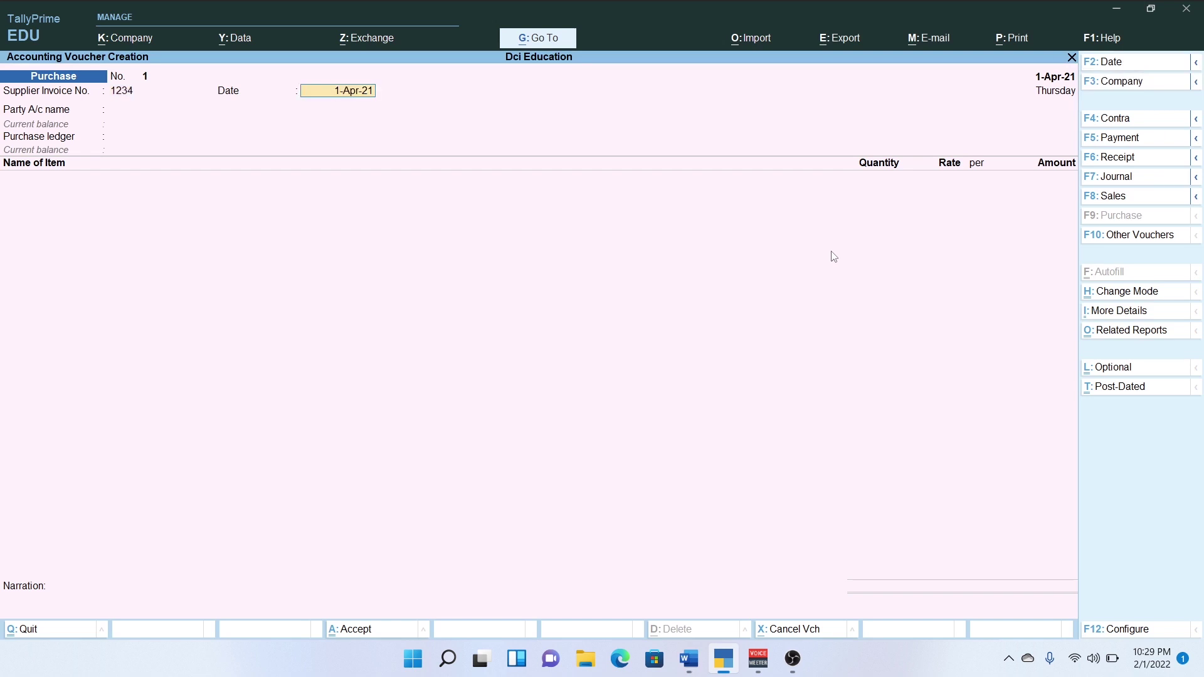
Keep 1-Apr-21 as the supplier invoice date, choose Cash as the party account and leave the receipt details blank
{"action": "key", "text": "Return"}
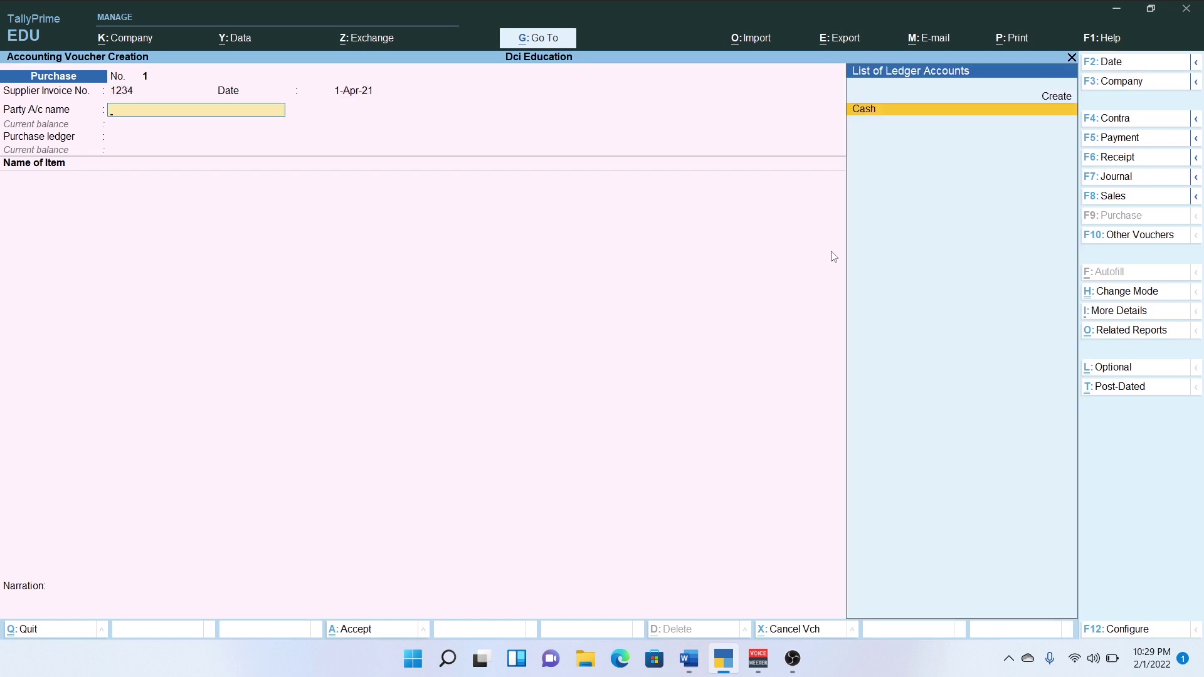
{"action": "key", "text": "Return"}
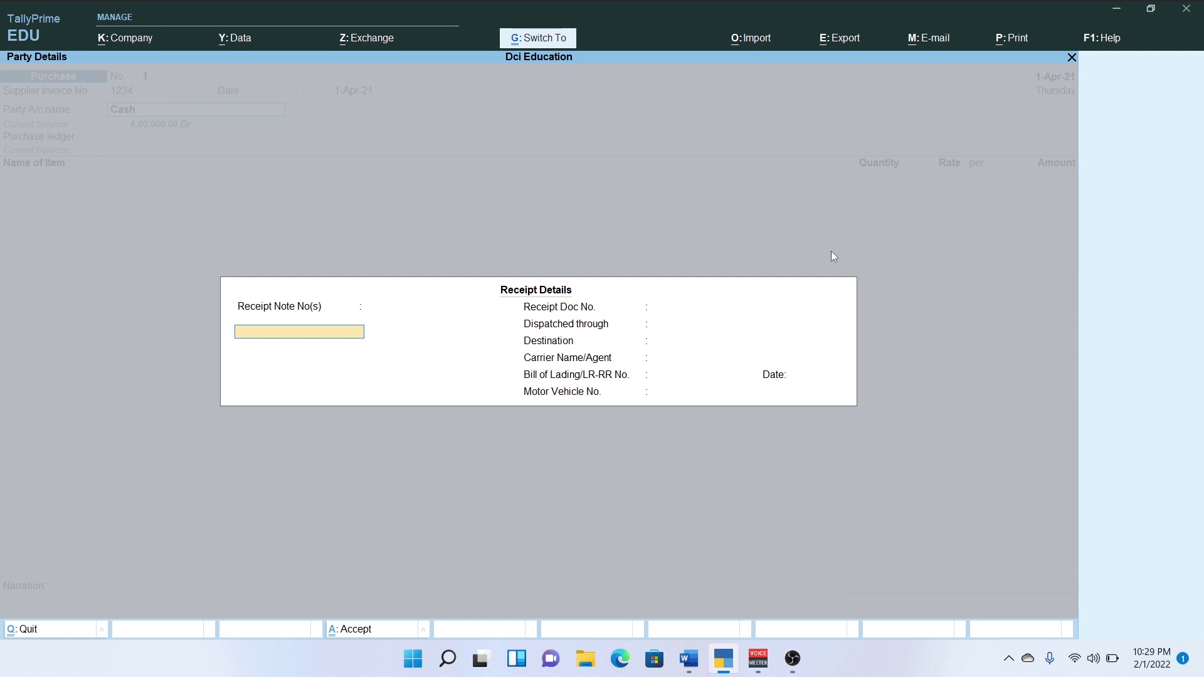
{"action": "key", "text": "ctrl+a"}
{"action": "key", "text": "Return"}
{"action": "key", "text": "Return"}
{"action": "key", "text": "Return"}
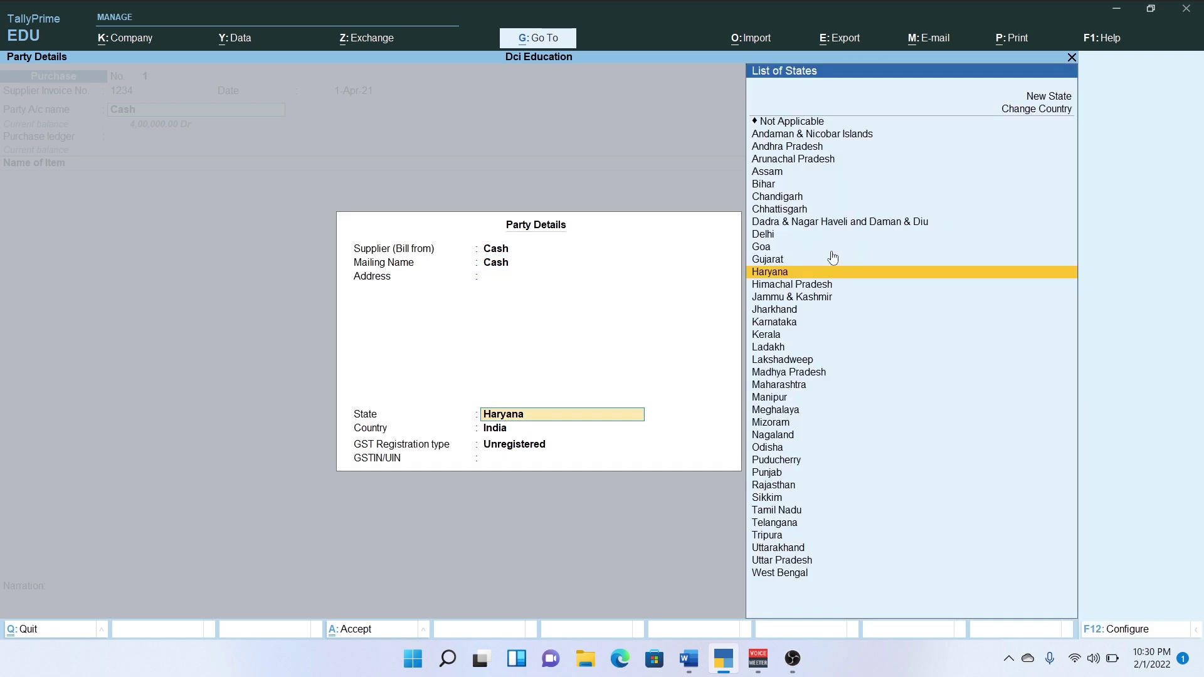
Set the party's state to Punjab and GST registration type to Regular, and enter the party's GSTIN/UIN
{"action": "type", "text": "Pu"}
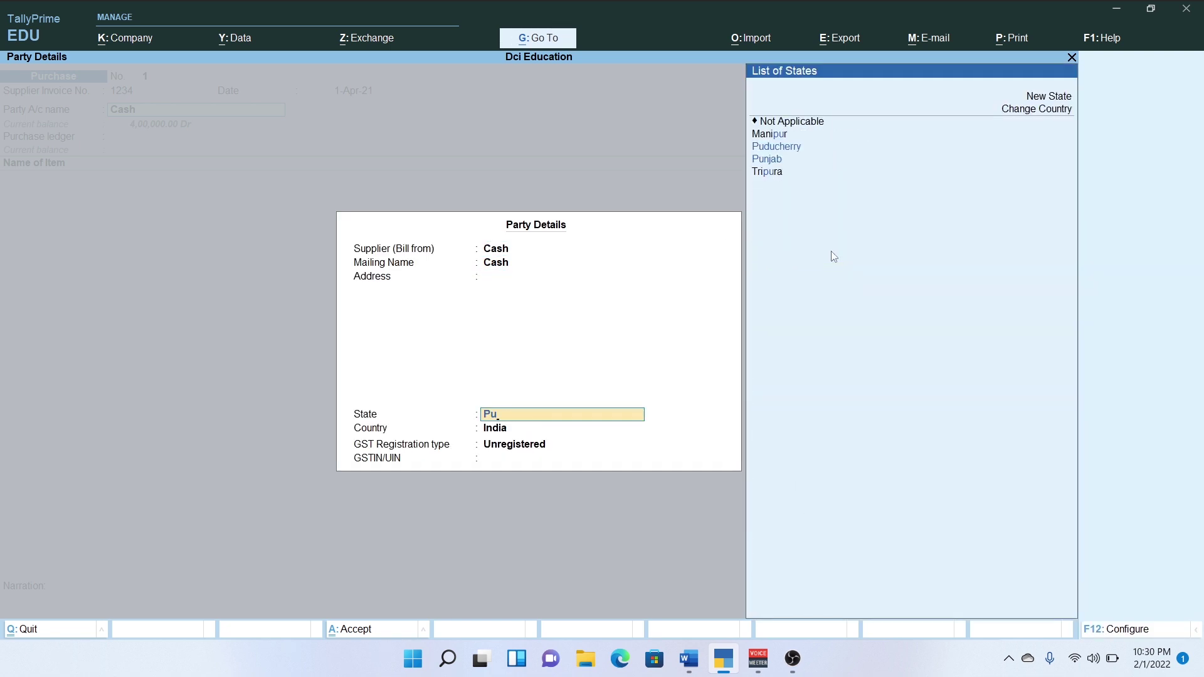
{"action": "key", "text": "Down"}
{"action": "key", "text": "Down"}
{"action": "key", "text": "Return"}
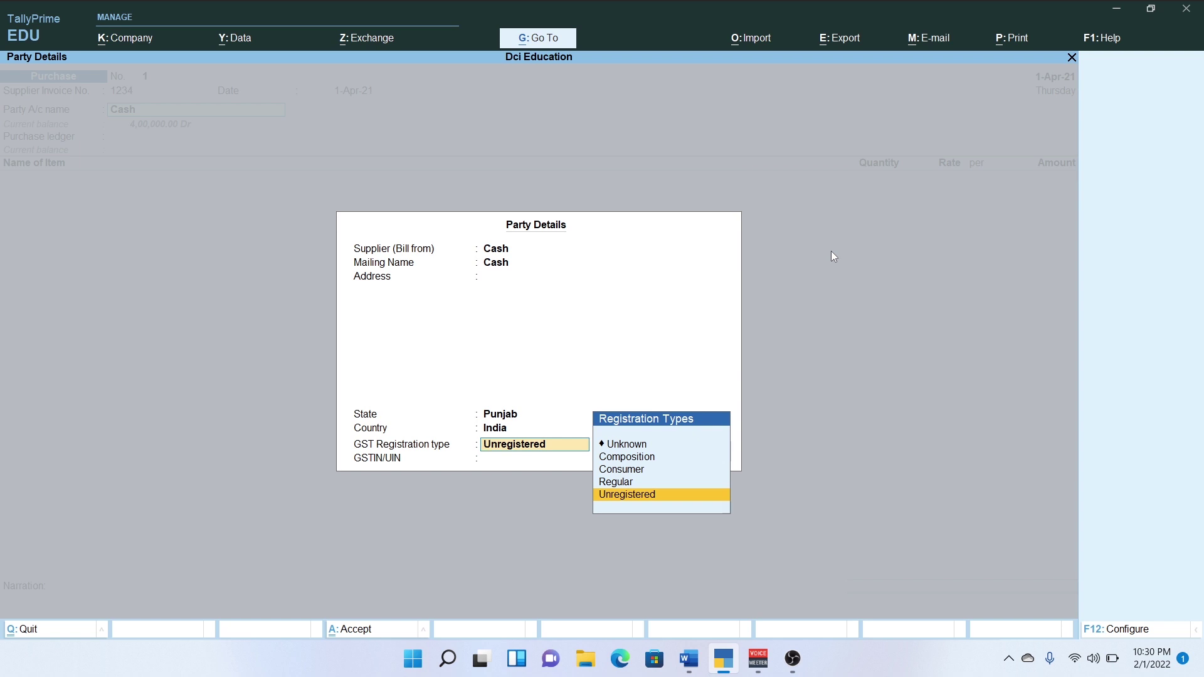
{"action": "key", "text": "Up"}
{"action": "key", "text": "Return"}
{"action": "type", "text": "44545445"}
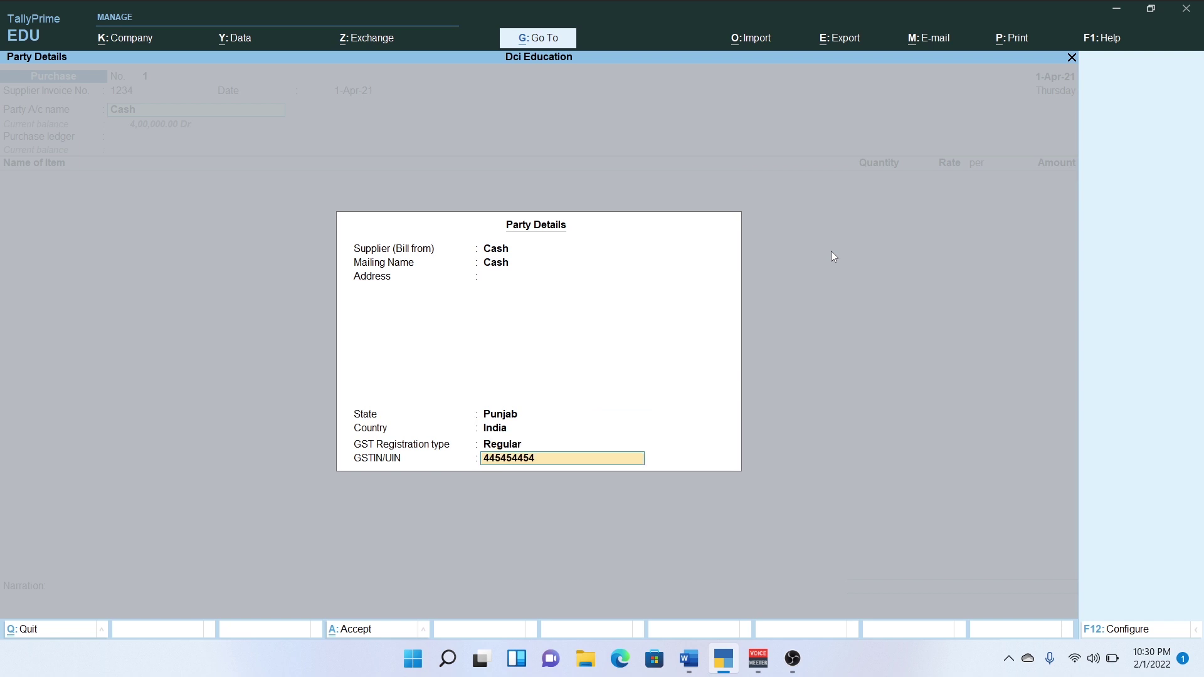
{"action": "type", "text": "45"}
{"action": "key", "text": "Return"}
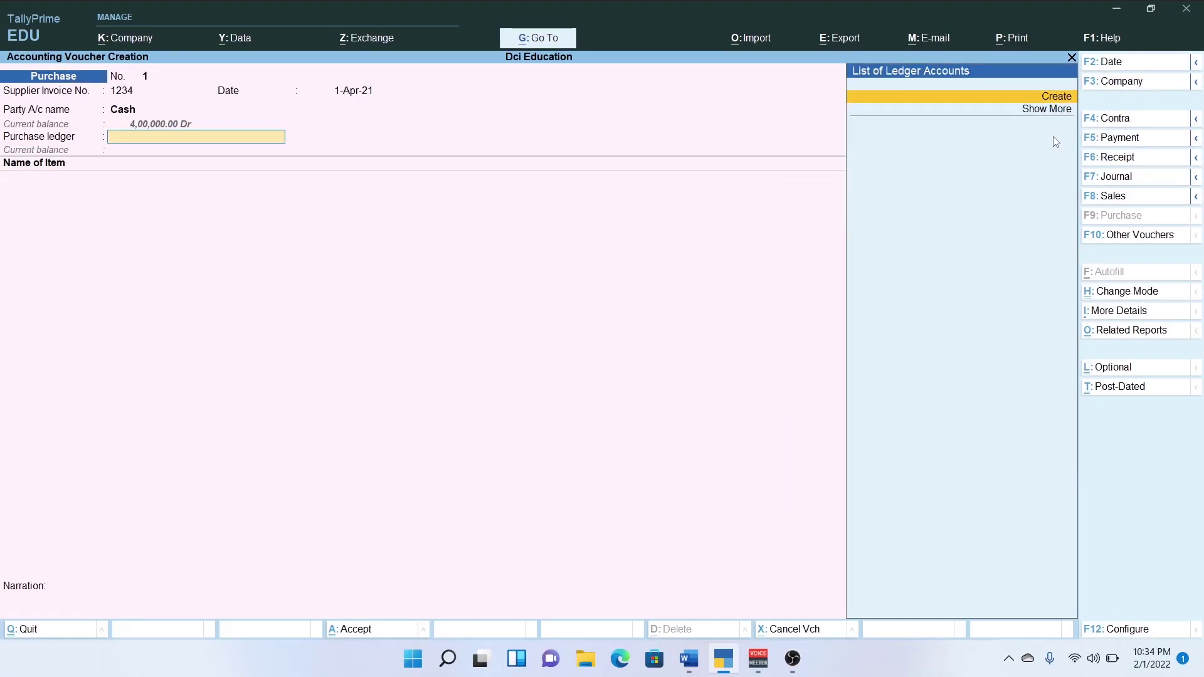
Expand the ledger list and select Fixed Asstes as the purchase ledger
{"action": "key", "text": "Down"}
{"action": "key", "text": "Return"}
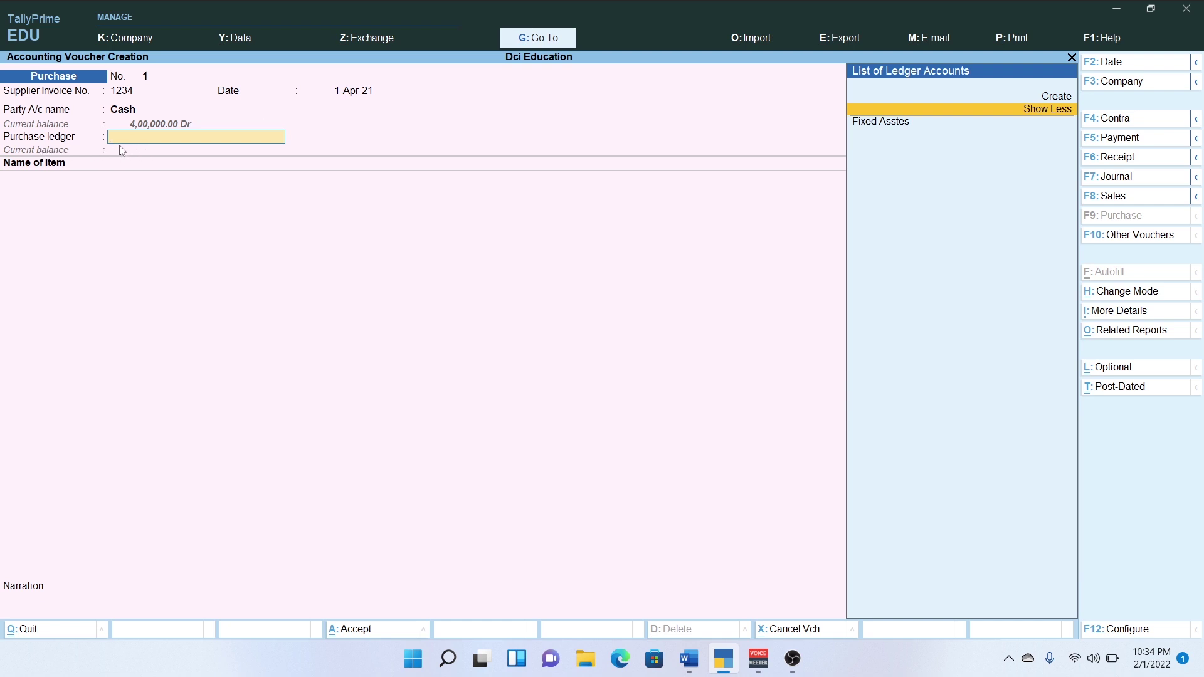
{"action": "left_click", "coordinate": [1041, 118]}
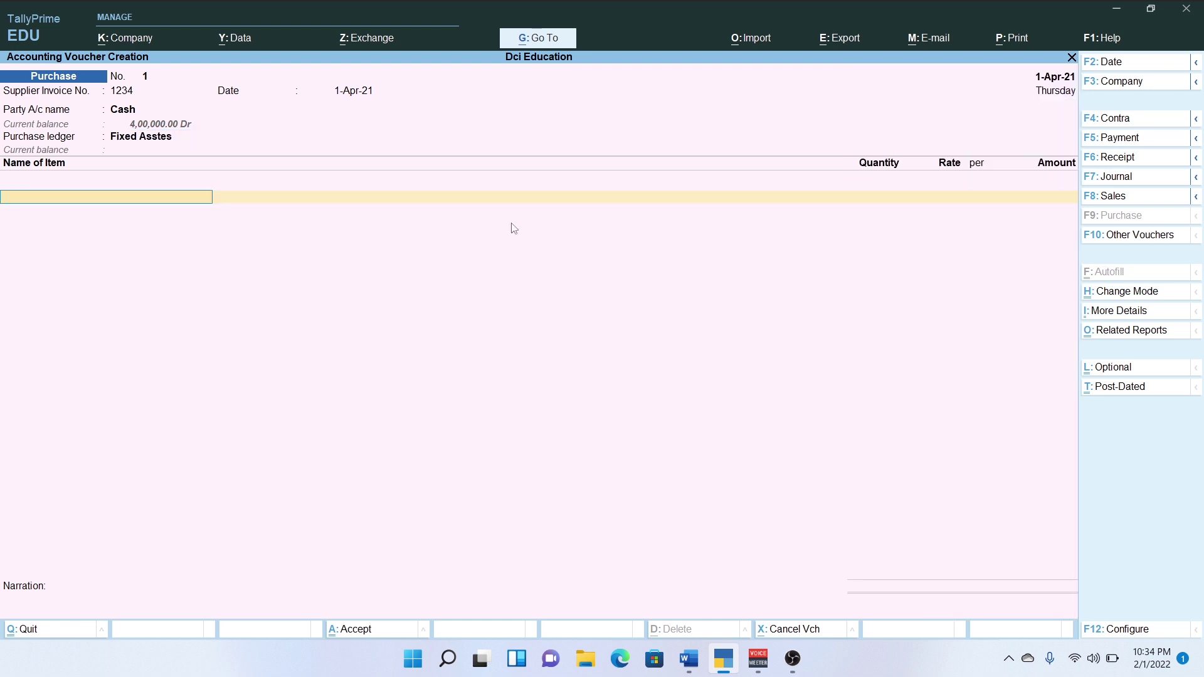
Check the first purchase in the Word list and select Computer Table as the voucher's stock item
{"action": "key", "text": "alt+Tab"}
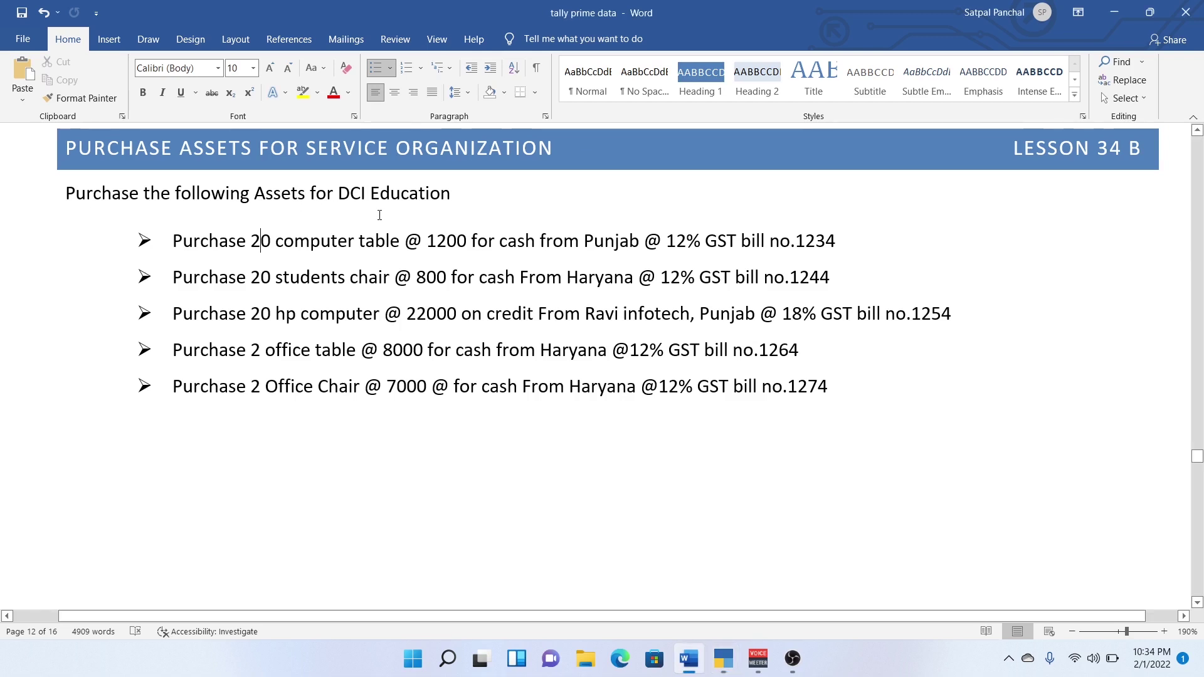
{"action": "key", "text": "alt+Tab"}
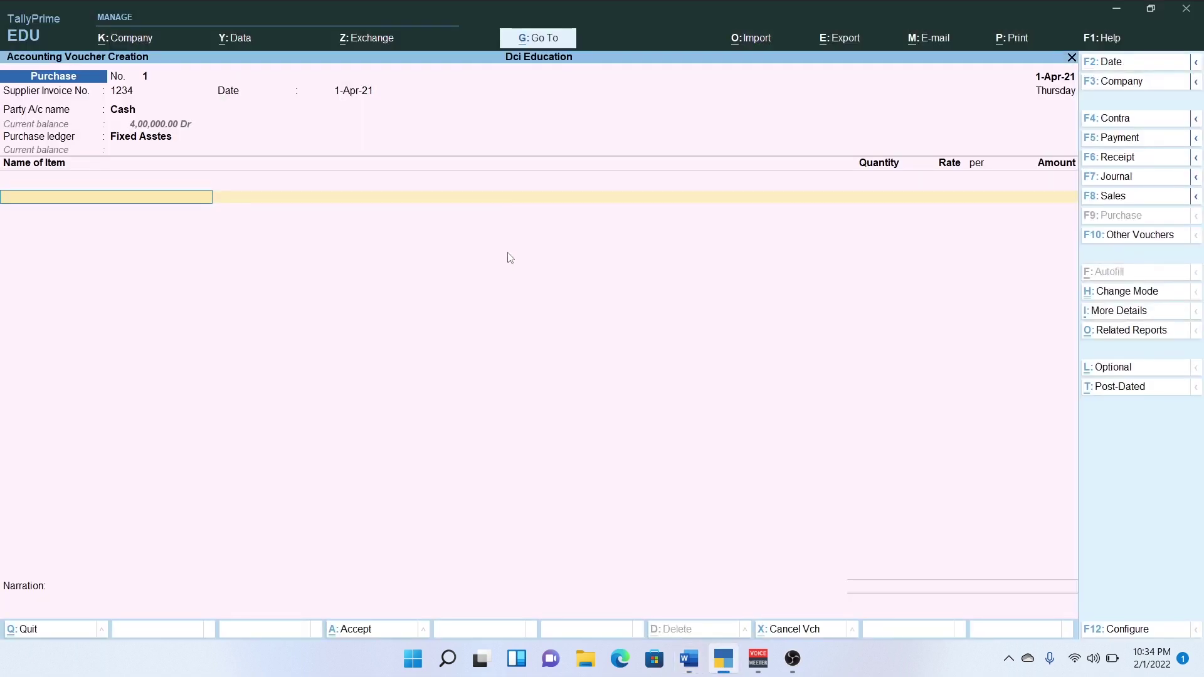
{"action": "key", "text": "Down"}
{"action": "key", "text": "Down"}
{"action": "key", "text": "Down"}
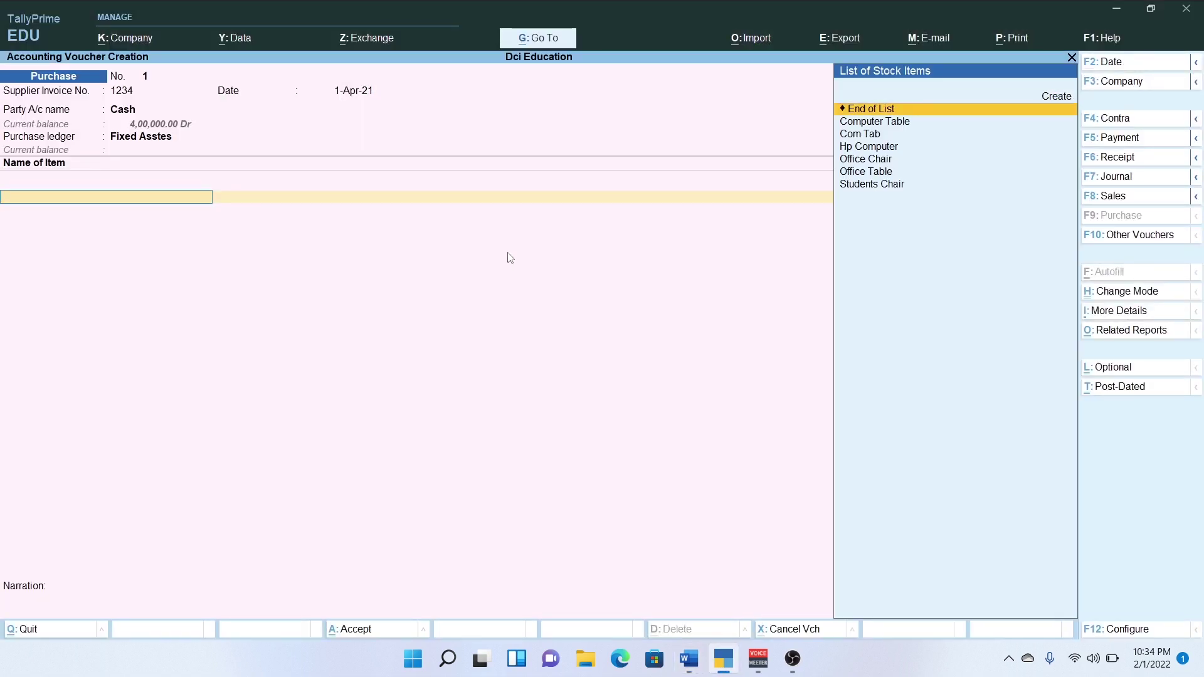
{"action": "key", "text": "Up"}
{"action": "key", "text": "Return"}
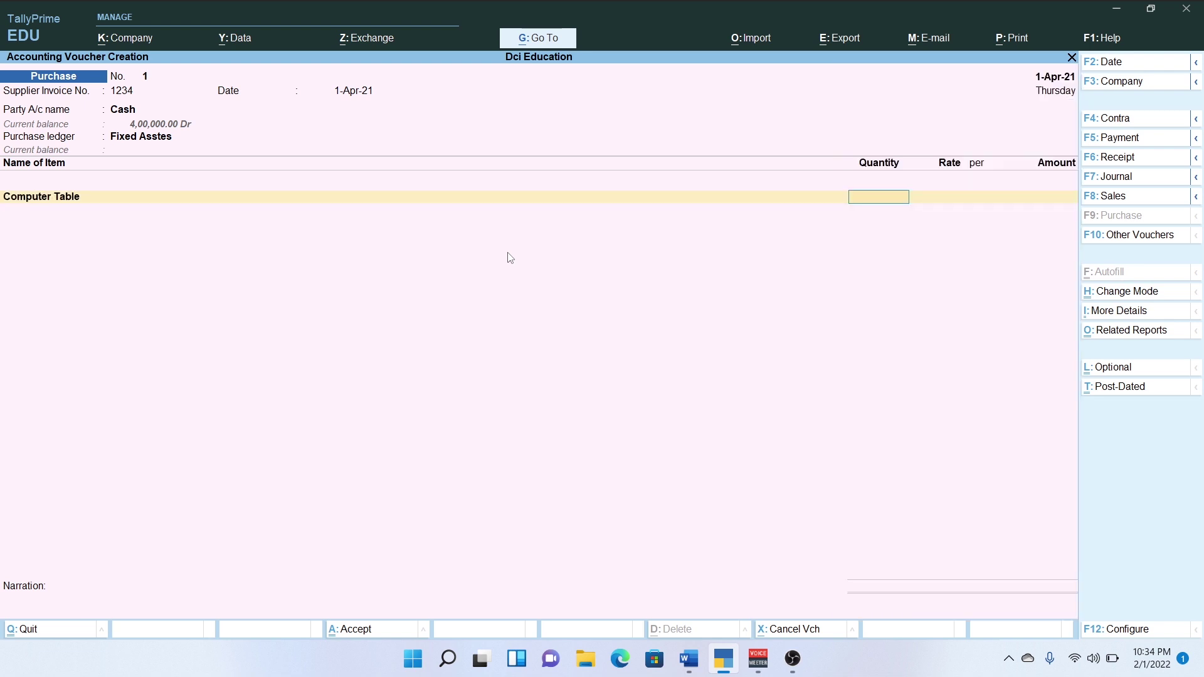
Set the Computer Table quantity to 20 nos and its rate to 1,200 per nos
{"action": "type", "text": "20"}
{"action": "key", "text": "Return"}
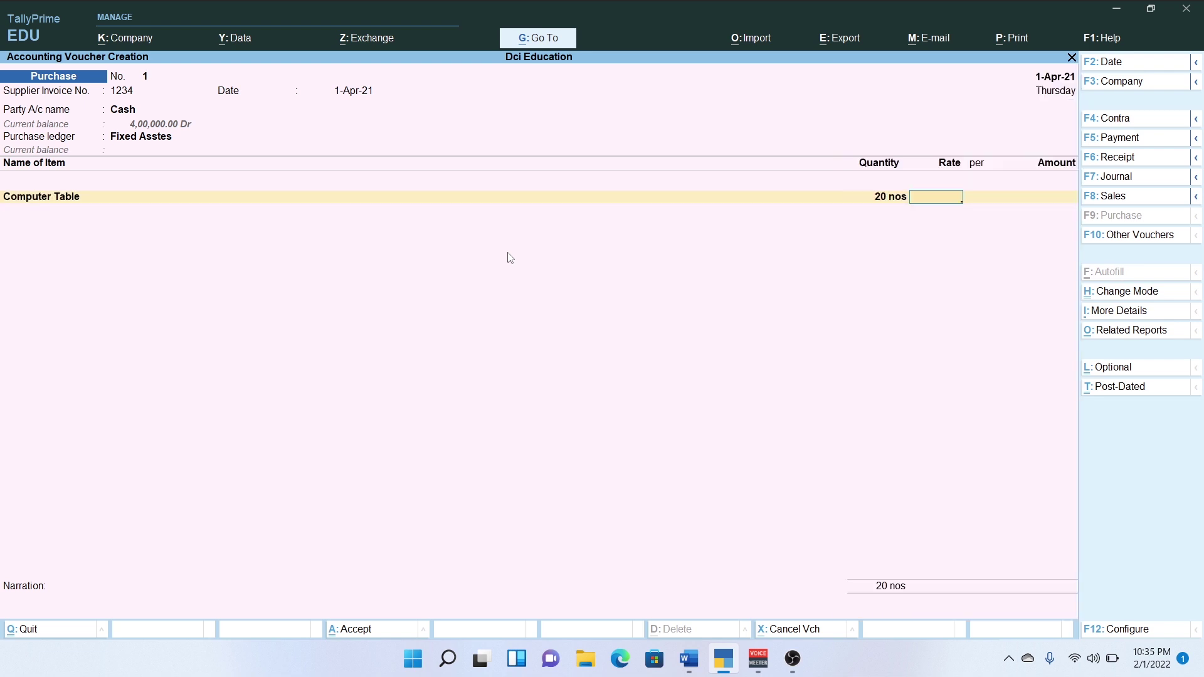
{"action": "type", "text": "1200"}
{"action": "key", "text": "Return"}
{"action": "key", "text": "Return"}
{"action": "key", "text": "Return"}
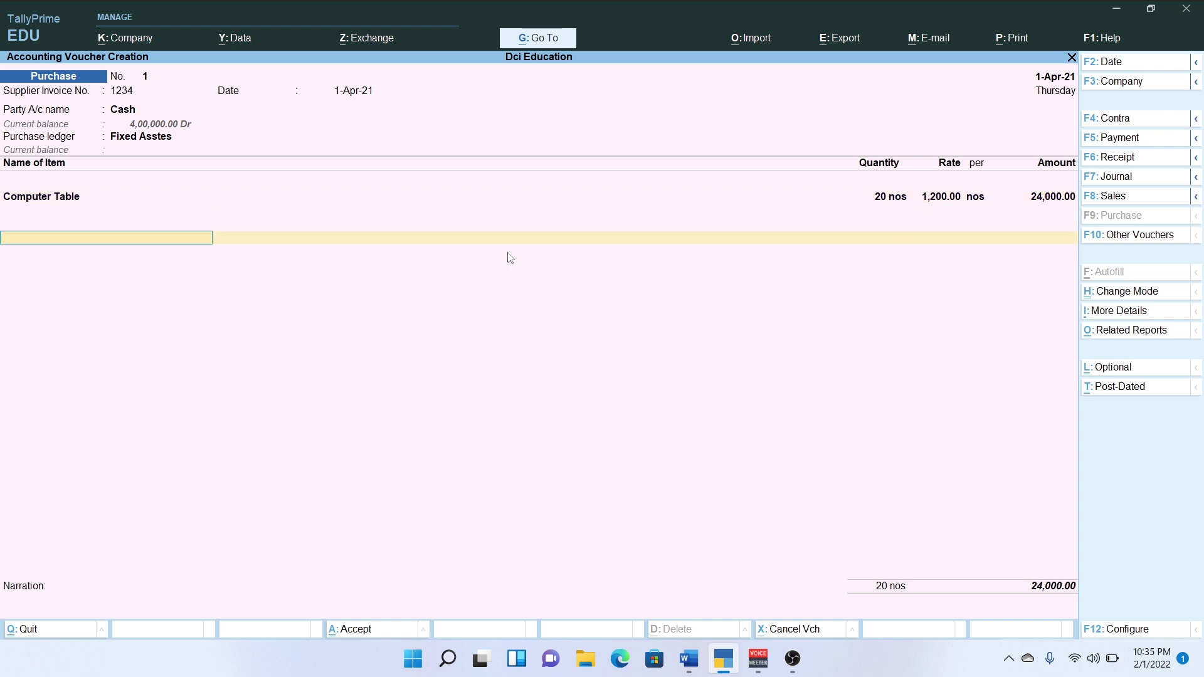
Check the supplier's state in the Word list and add the Igst ledger below Computer Table without a description
{"action": "key", "text": "alt+Tab"}
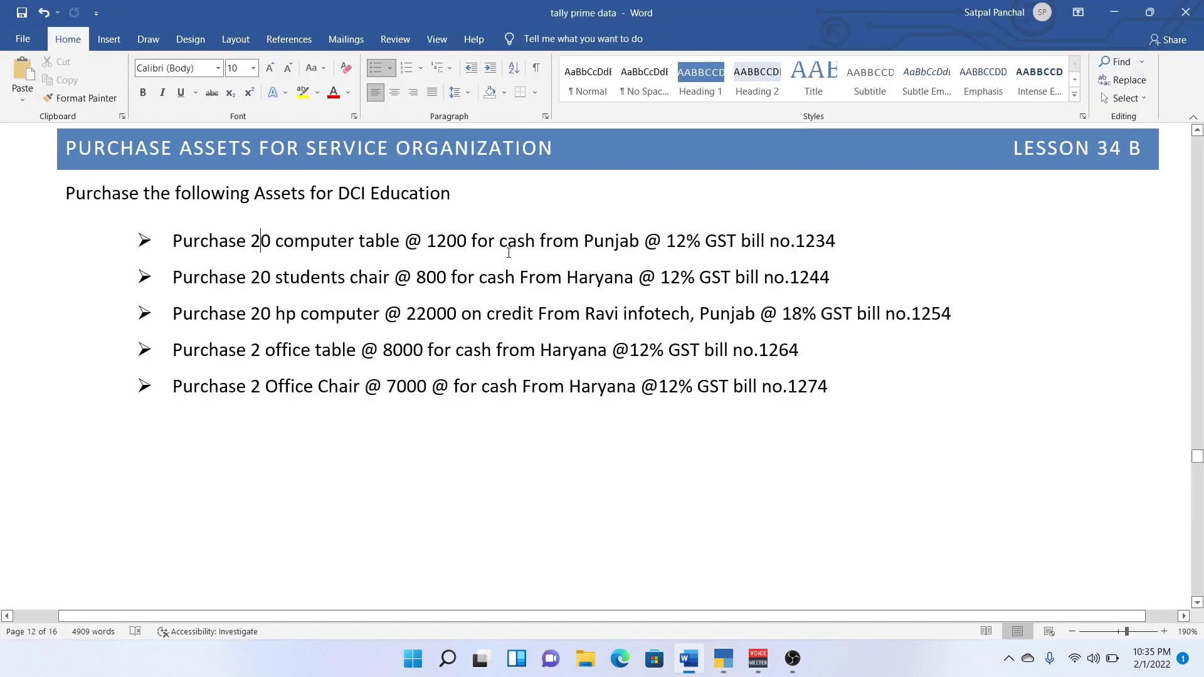
{"action": "key", "text": "alt+Tab"}
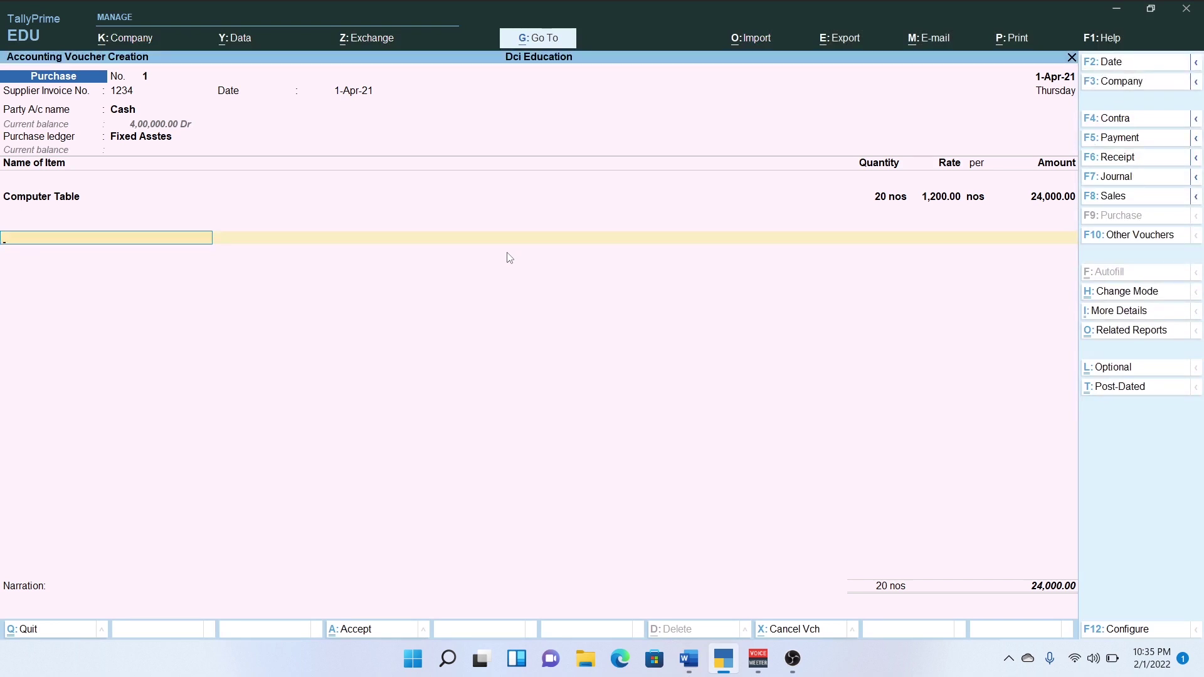
{"action": "key", "text": "Down"}
{"action": "key", "text": "Down"}
{"action": "key", "text": "Down"}
{"action": "key", "text": "Down"}
{"action": "key", "text": "Down"}
{"action": "key", "text": "Down"}
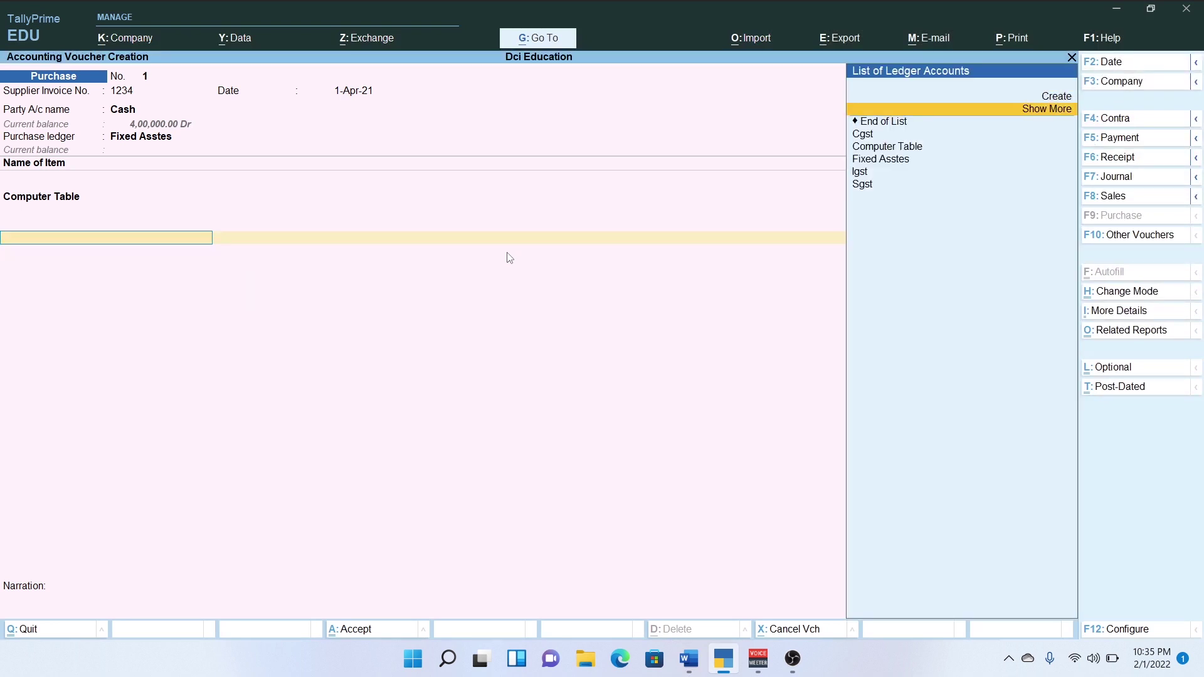
{"action": "key", "text": "Return"}
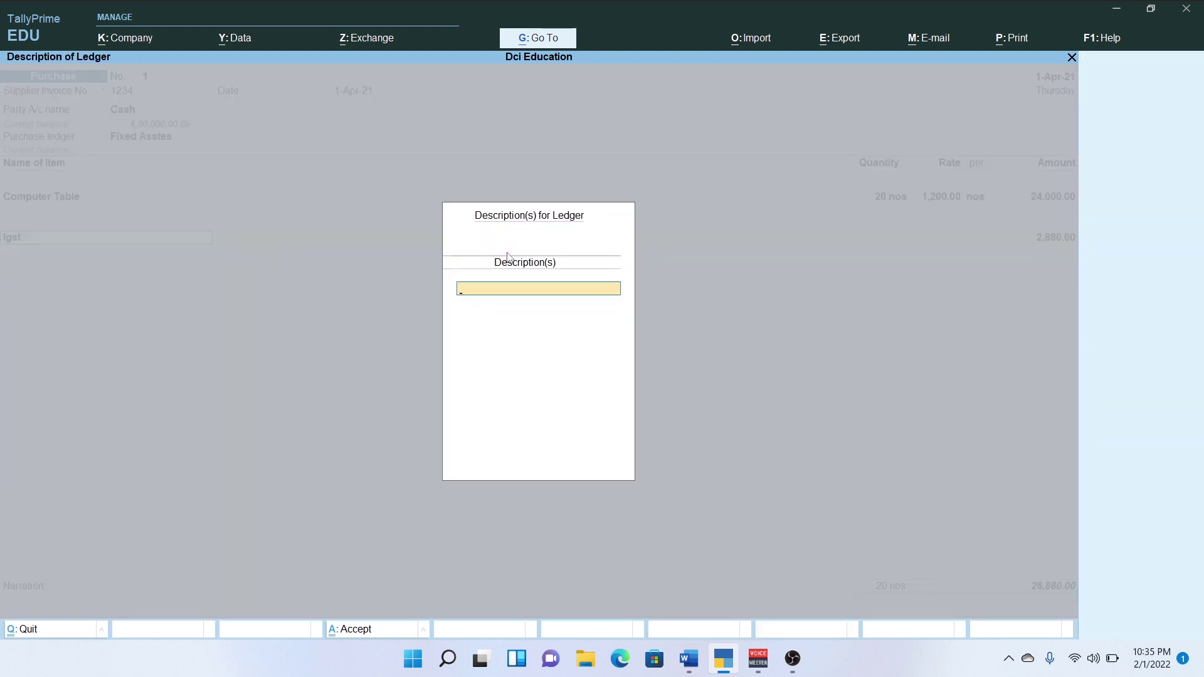
{"action": "key", "text": "Return"}
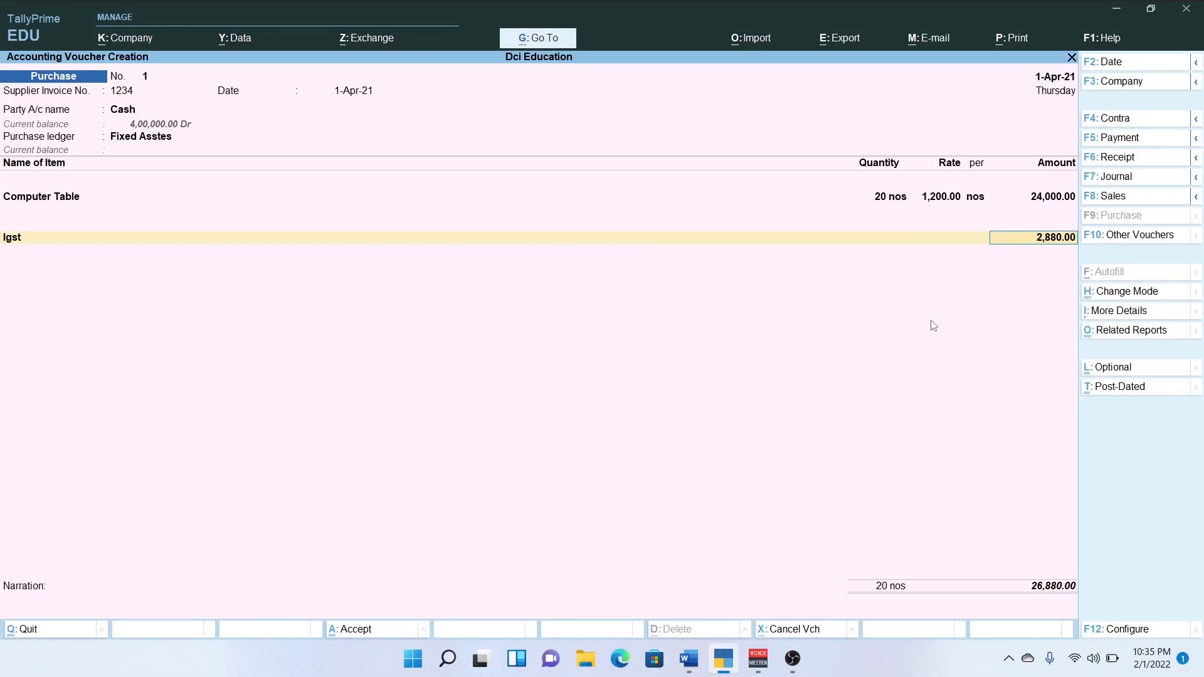
Accept the calculated Igst amount, leave the narration blank and save the Computer Table purchase voucher
{"action": "key", "text": "Return"}
{"action": "key", "text": "Return"}
{"action": "key", "text": "Return"}
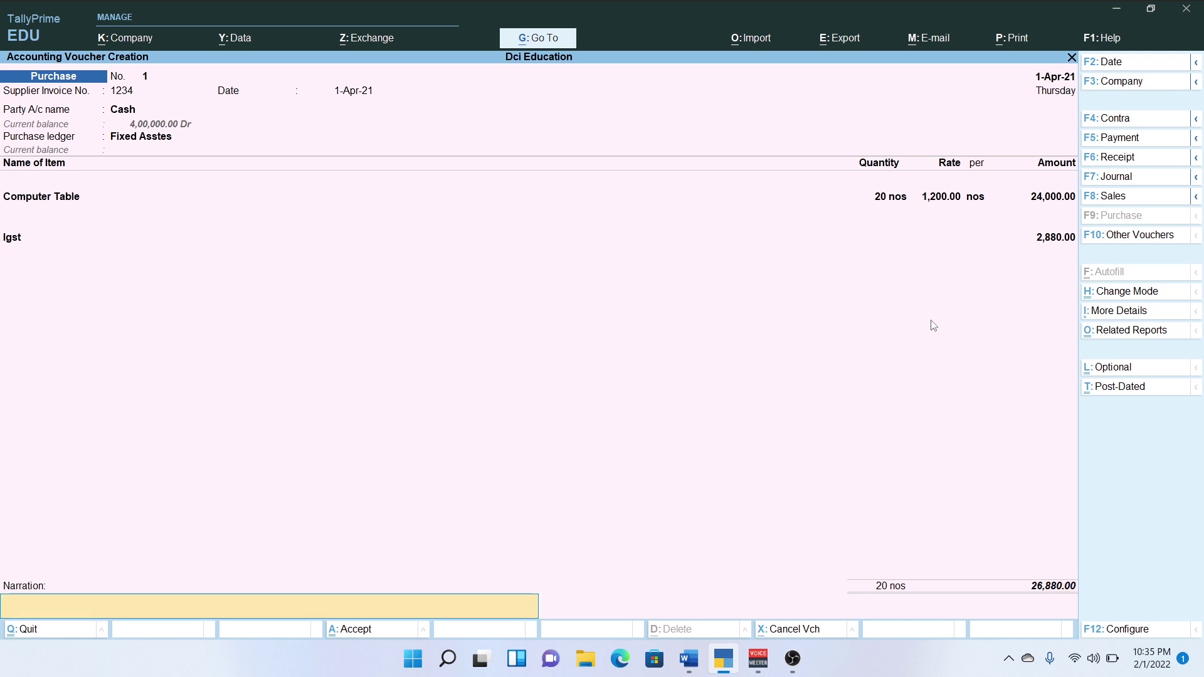
{"action": "key", "text": "Return"}
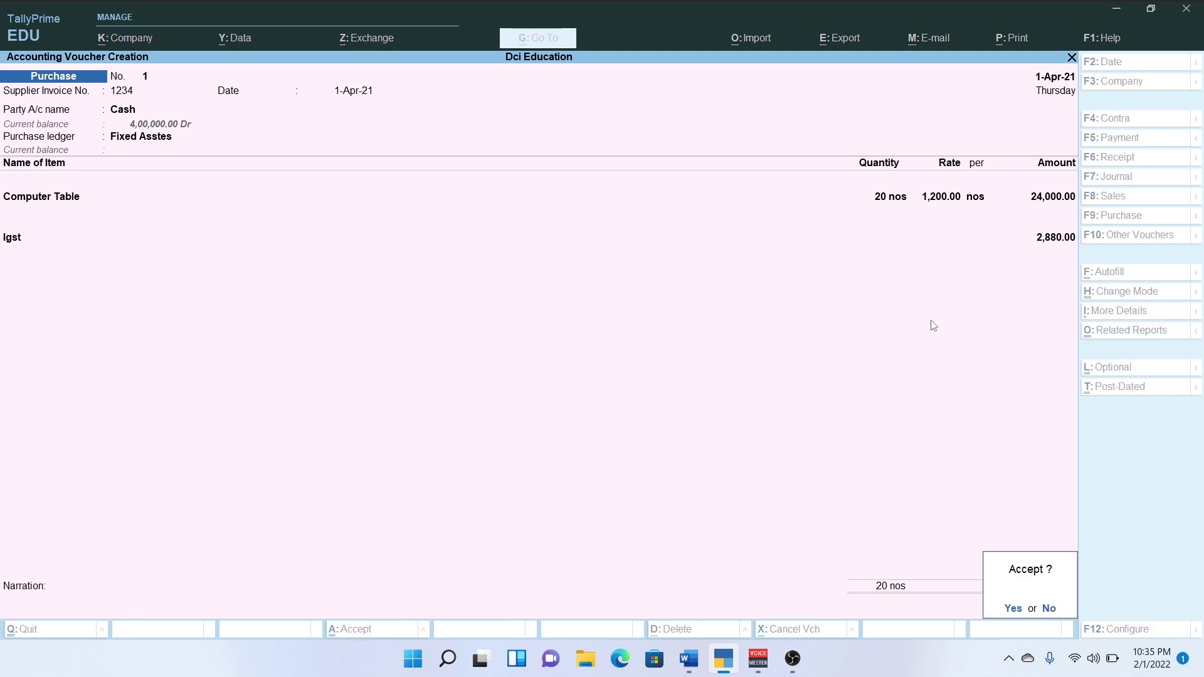
{"action": "key", "text": "Return"}
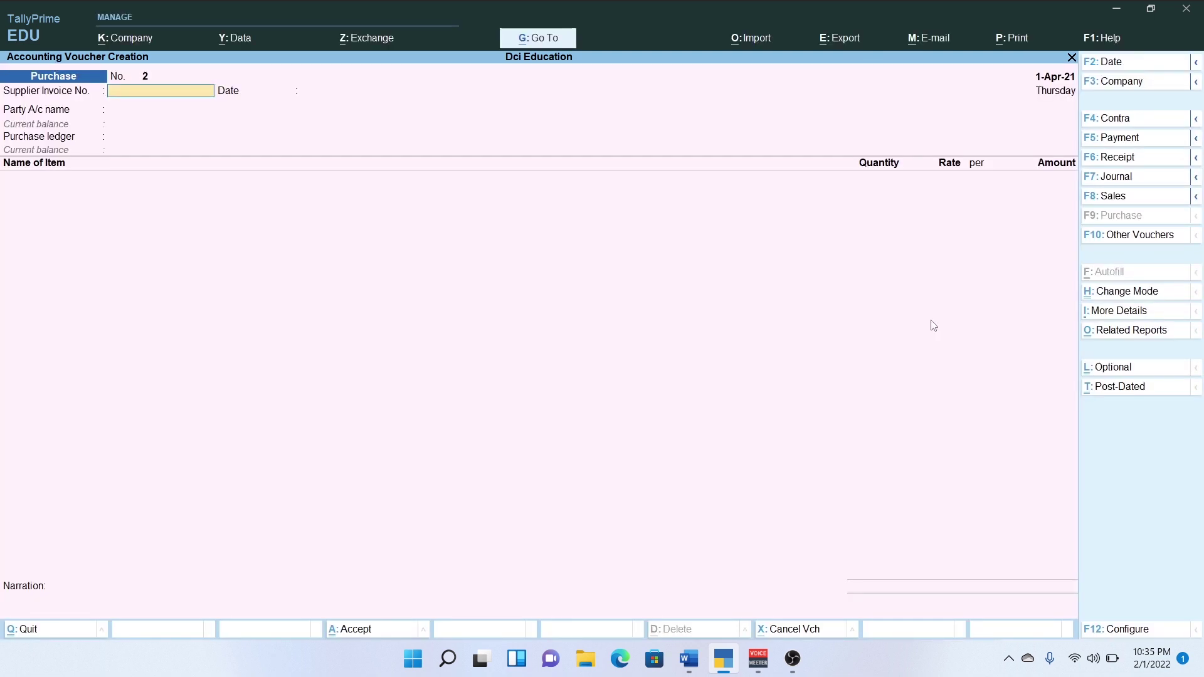
Look up the students chair purchase in the Word list and enter 1244 as the supplier invoice number
{"action": "key", "text": "alt+Tab"}
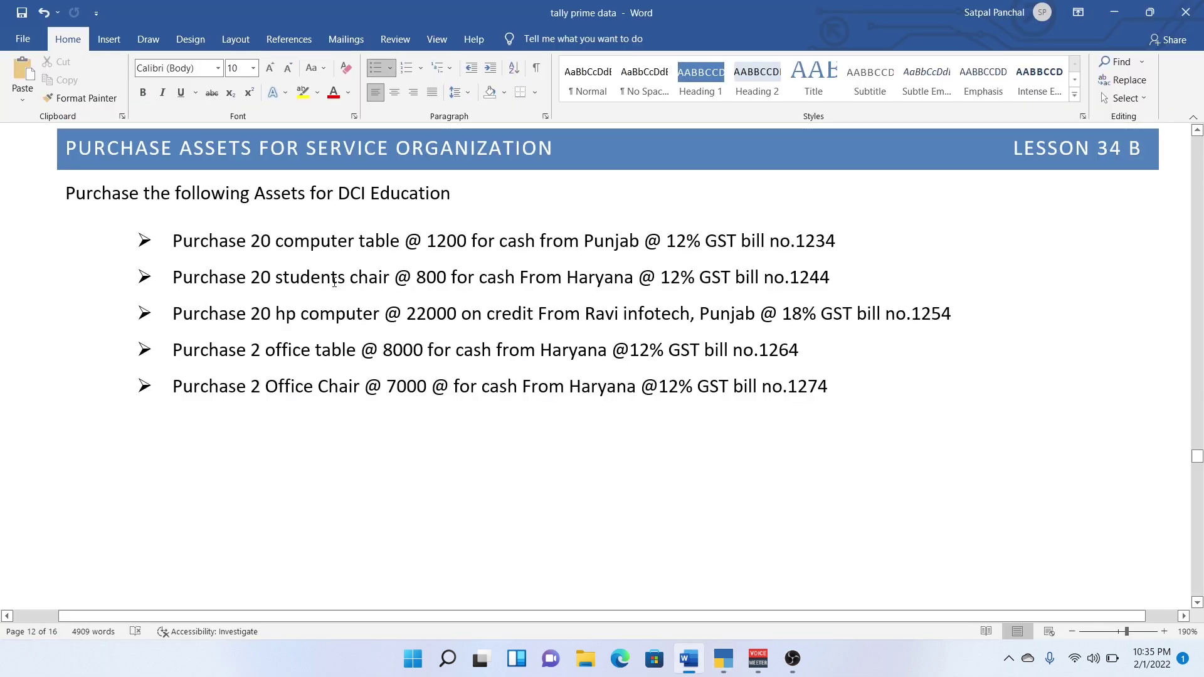
{"action": "key", "text": "alt+Tab"}
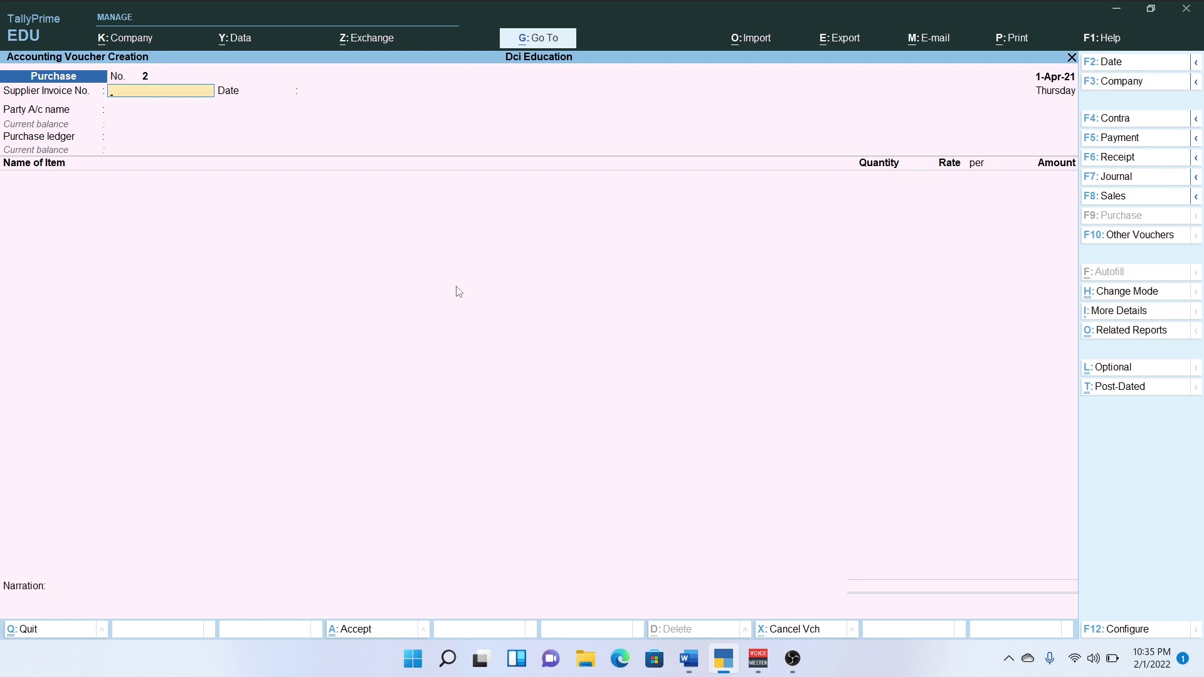
{"action": "key", "text": "alt+Tab"}
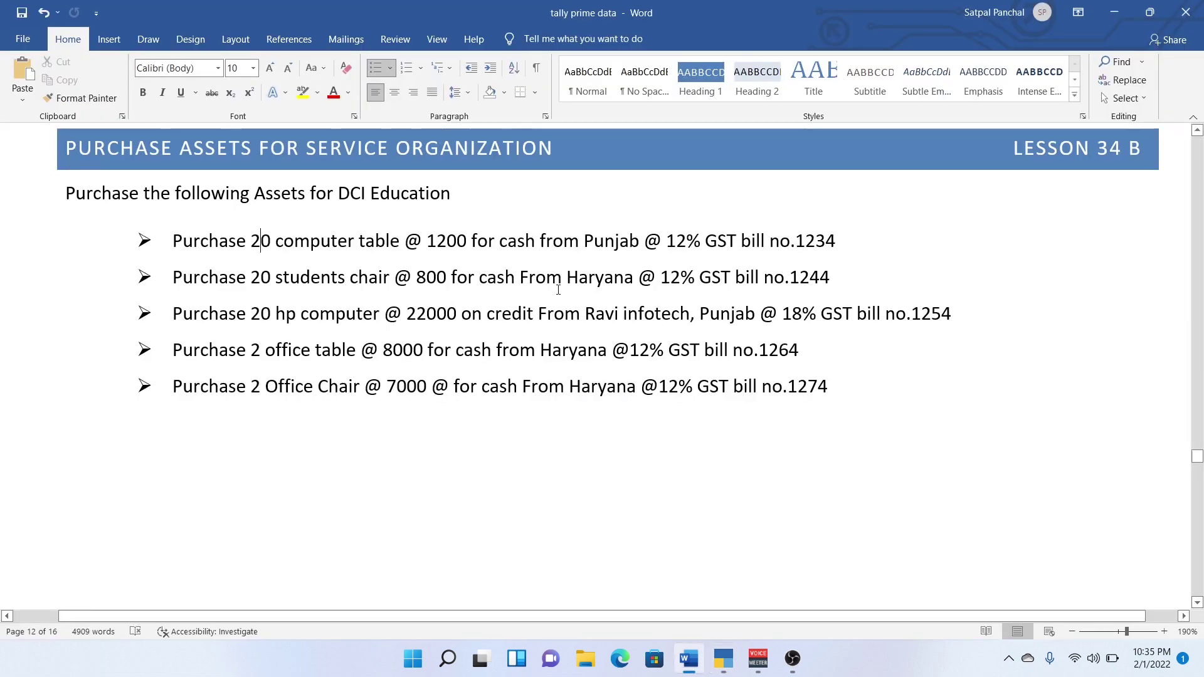
{"action": "key", "text": "alt+Tab"}
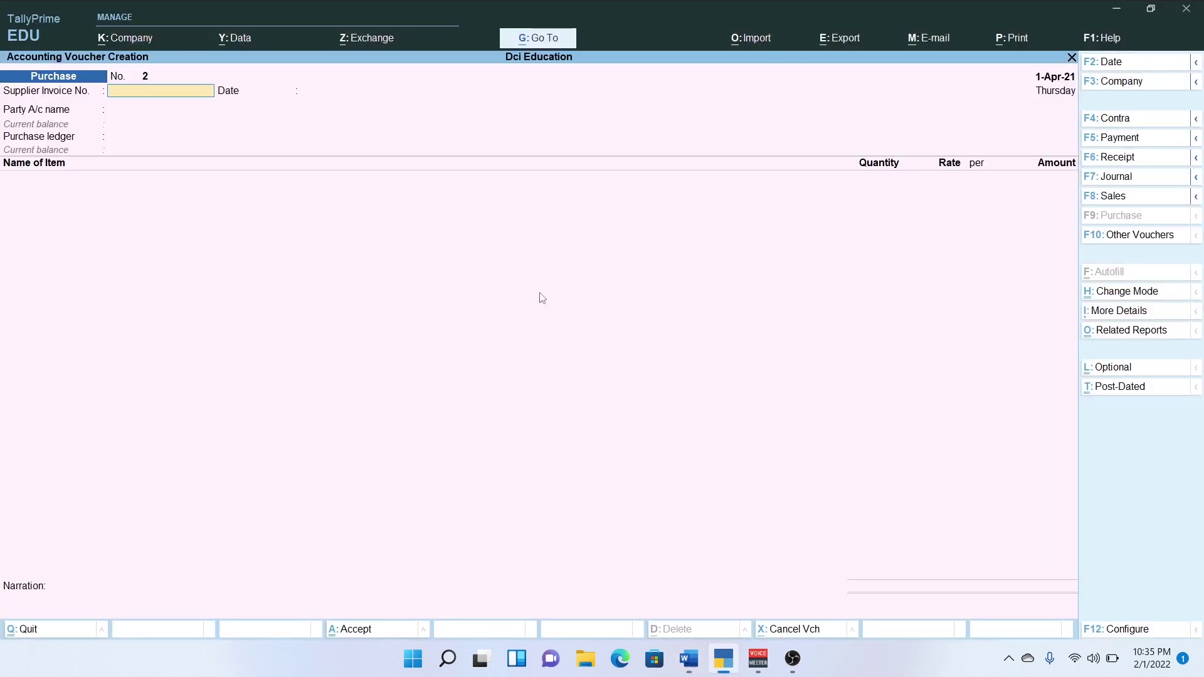
{"action": "key", "text": "alt+Tab"}
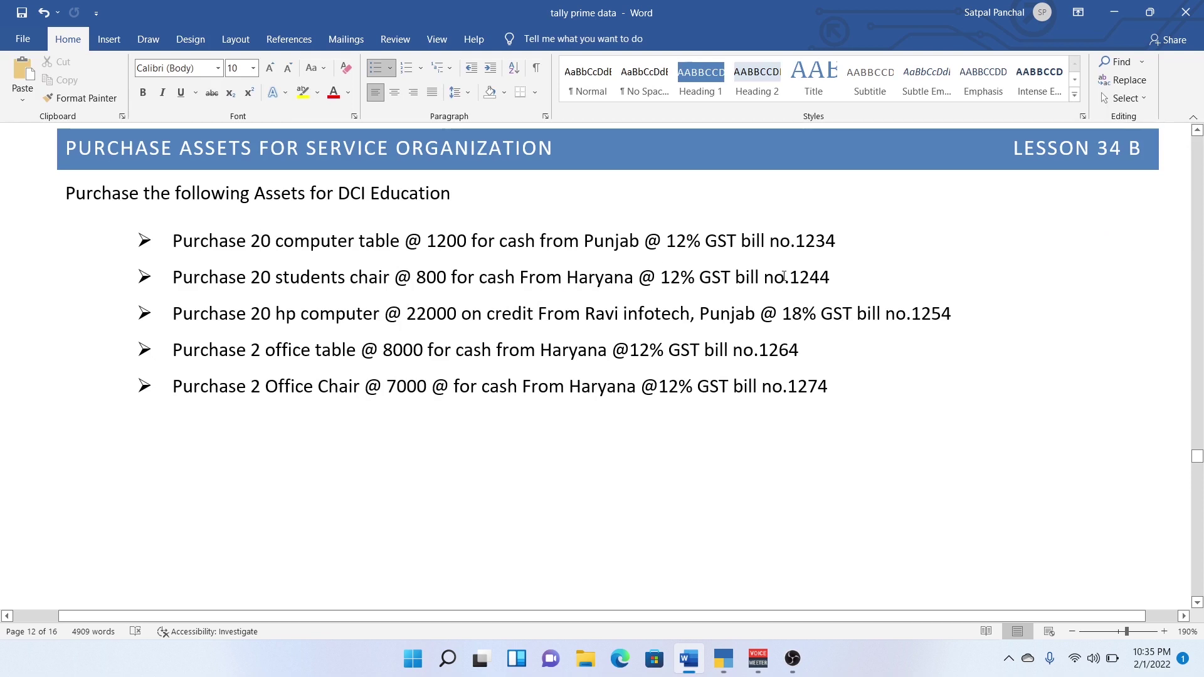
{"action": "key", "text": "alt+Tab"}
{"action": "type", "text": "244"}
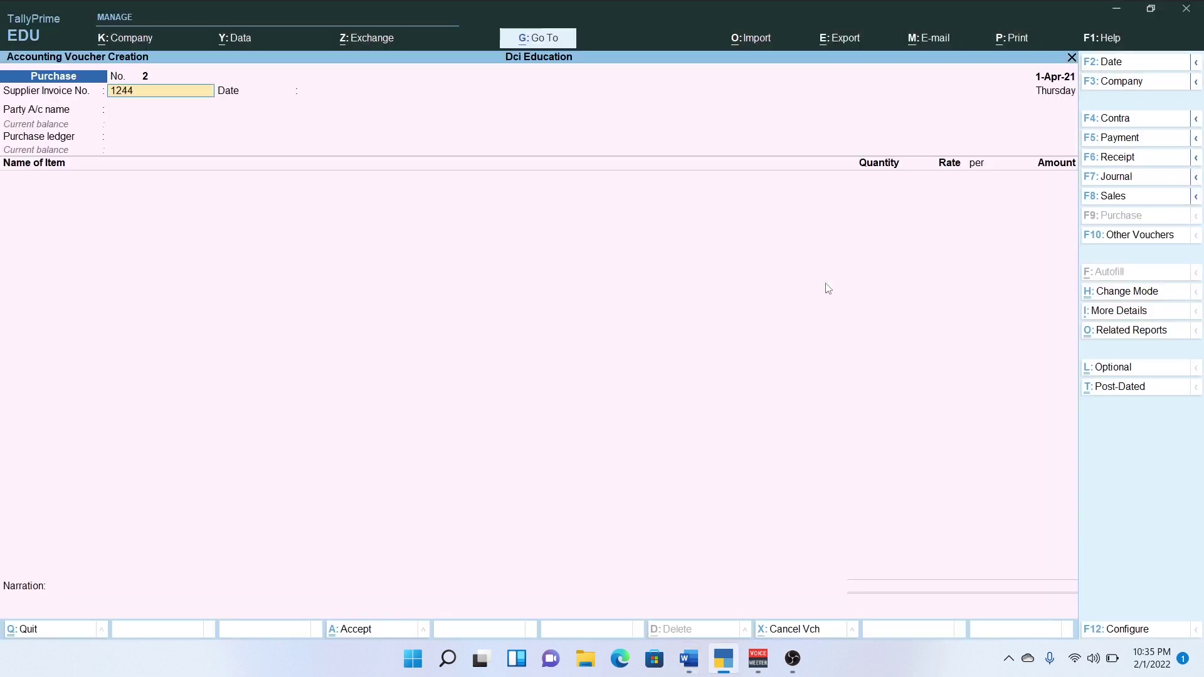
Date the students chair invoice 1-Apr-21, choose Cash as its party account and skip the receipt details
{"action": "key", "text": "Return"}
{"action": "key", "text": "Return"}
{"action": "key", "text": "Return"}
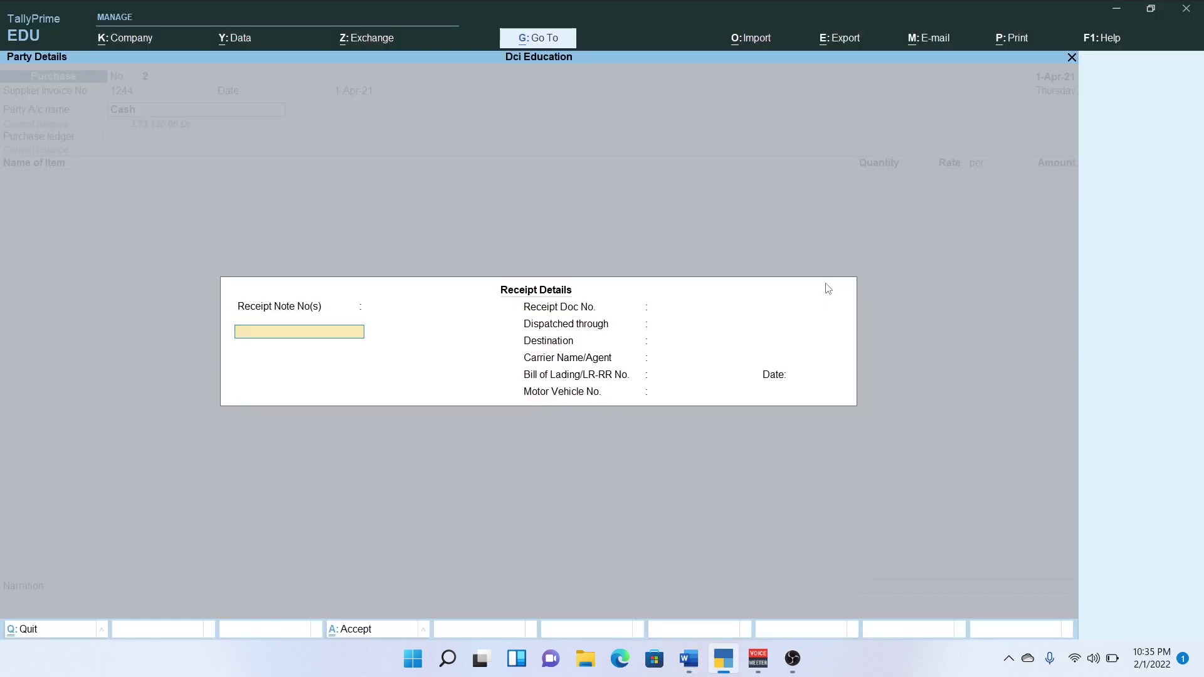
{"action": "key", "text": "Return"}
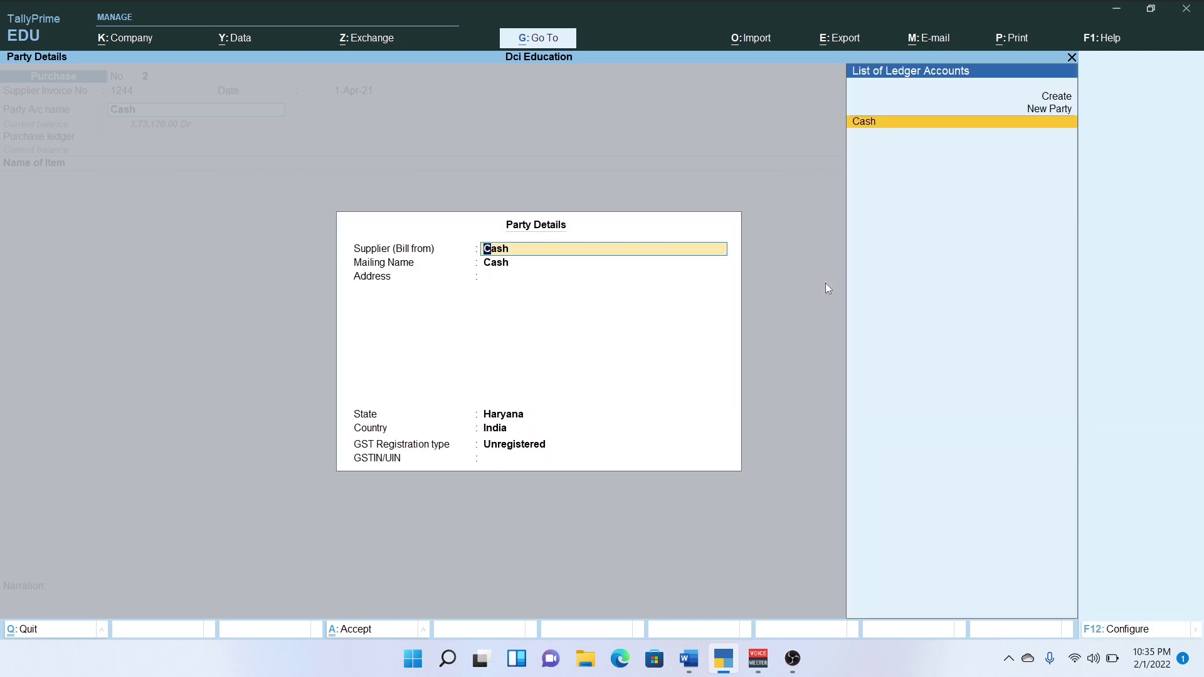
Keep Haryana as the party's state, set the GST registration type to Regular and enter the party's GSTIN/UIN
{"action": "key", "text": "Return"}
{"action": "key", "text": "Return"}
{"action": "key", "text": "Return"}
{"action": "key", "text": "Return"}
{"action": "key", "text": "Return"}
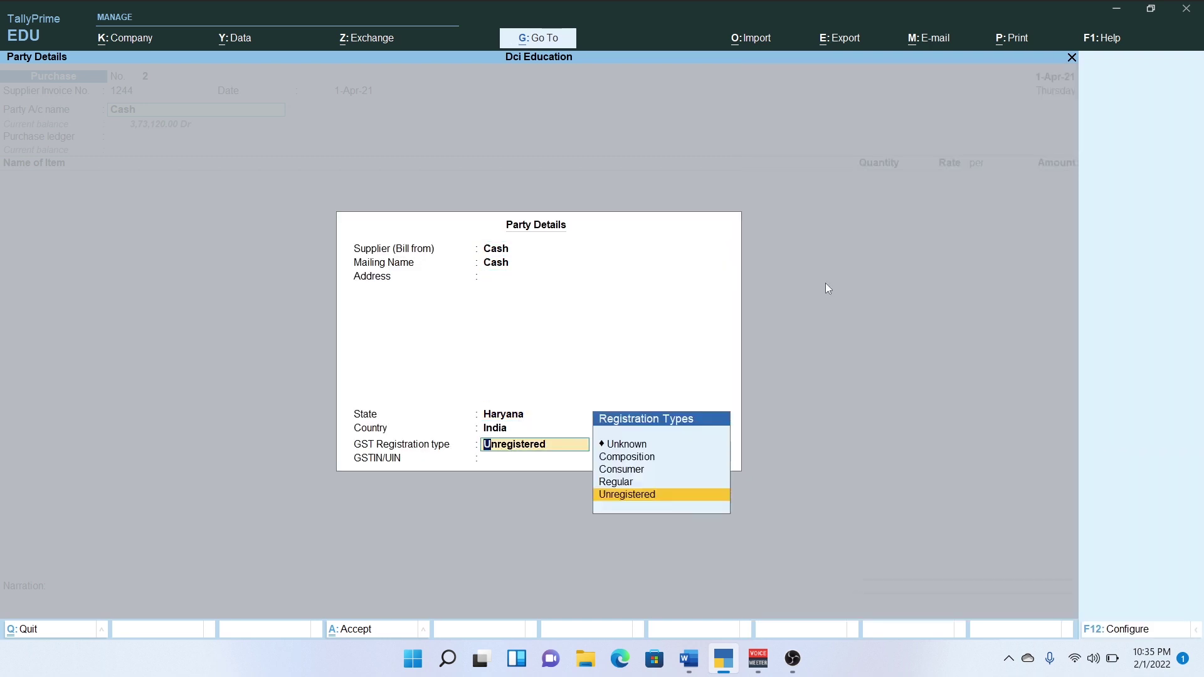
{"action": "key", "text": "Up"}
{"action": "key", "text": "Return"}
{"action": "type", "text": "144455"}
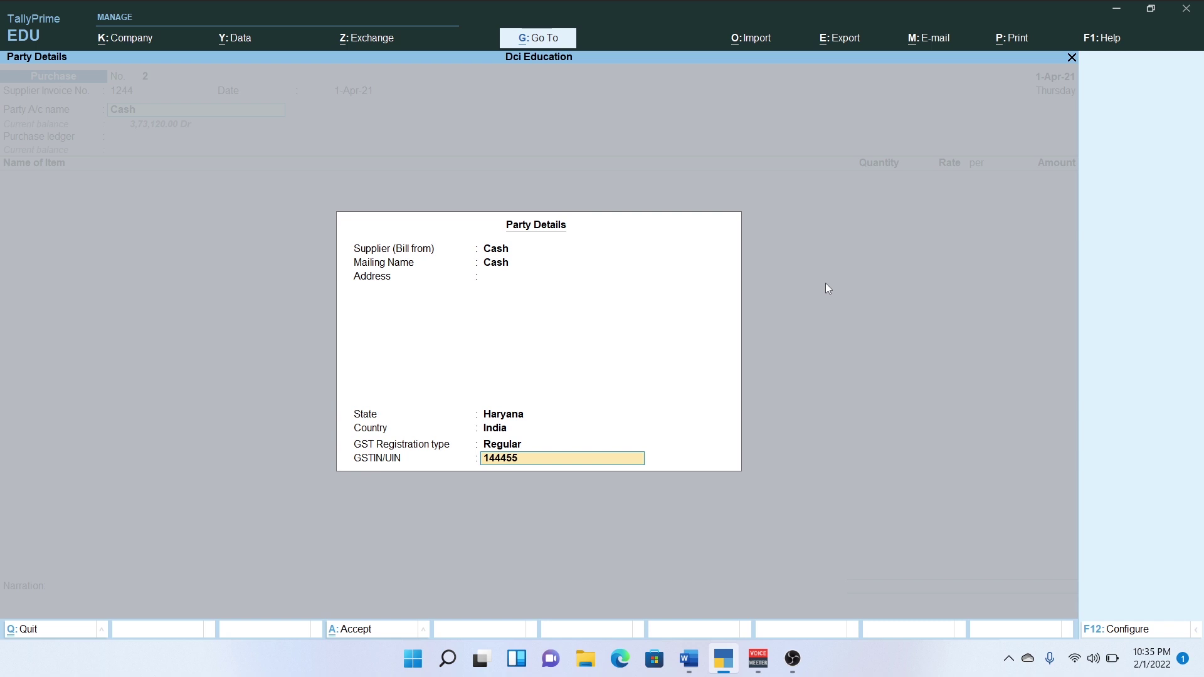
{"action": "key", "text": "Return"}
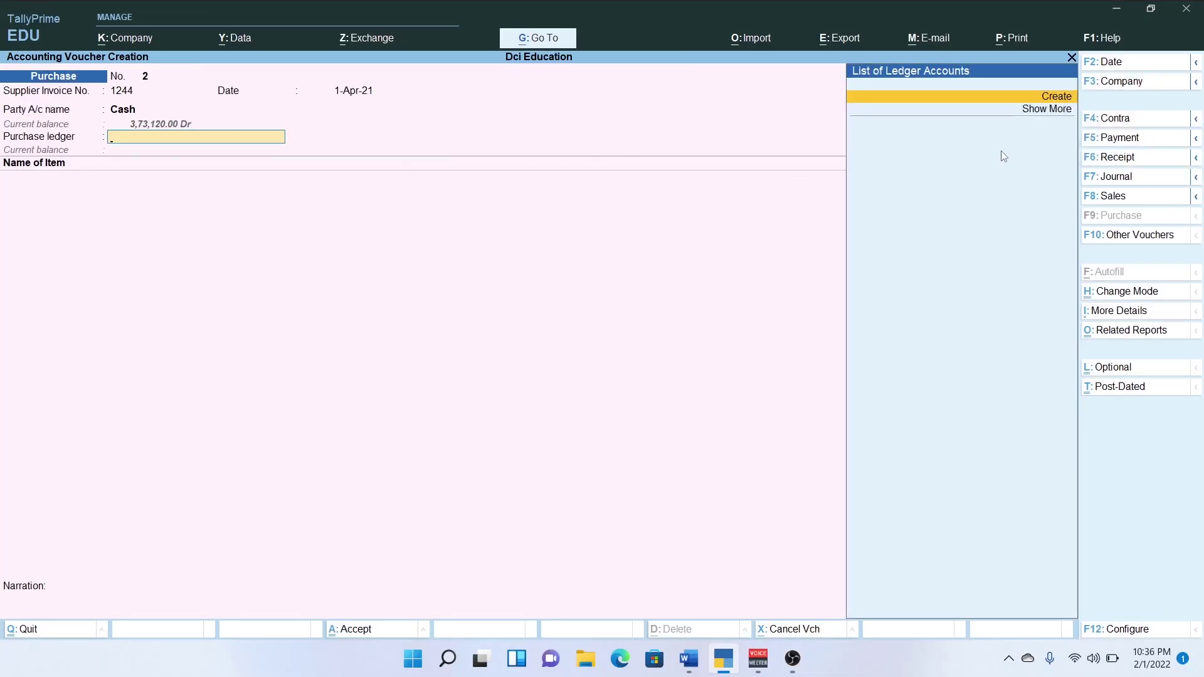
Show more ledger accounts and choose Fixed Asstes as the purchase ledger for the students chair voucher
{"action": "key", "text": "Down"}
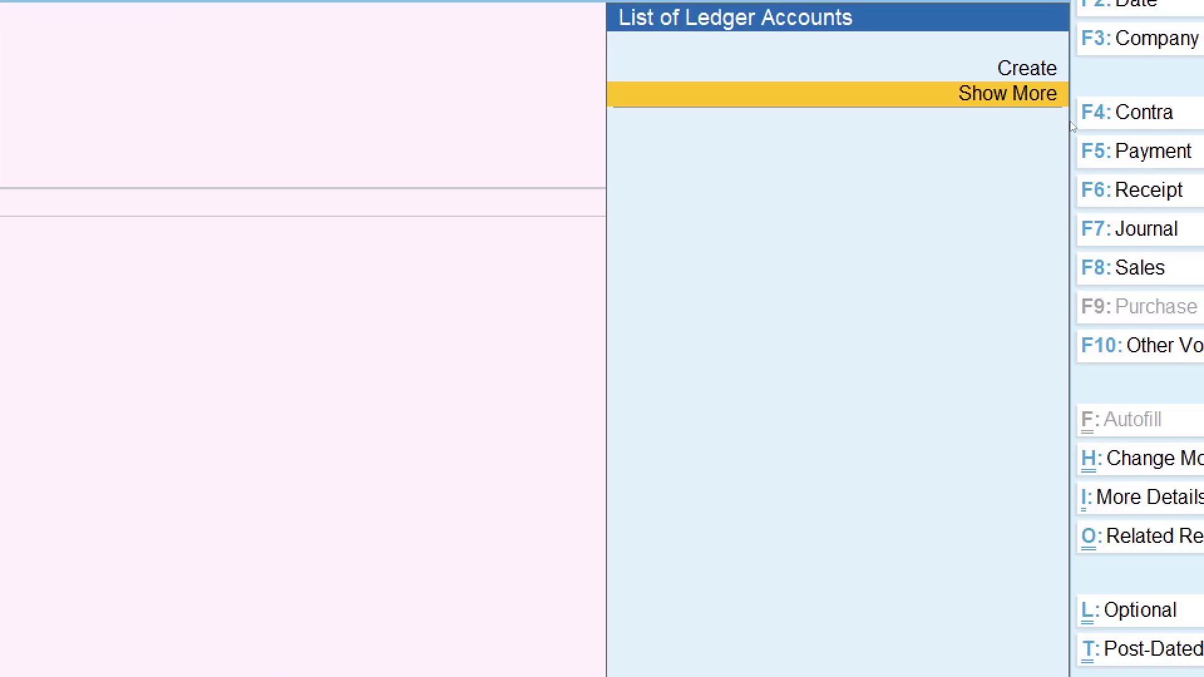
{"action": "key", "text": "Return"}
{"action": "key", "text": "Down"}
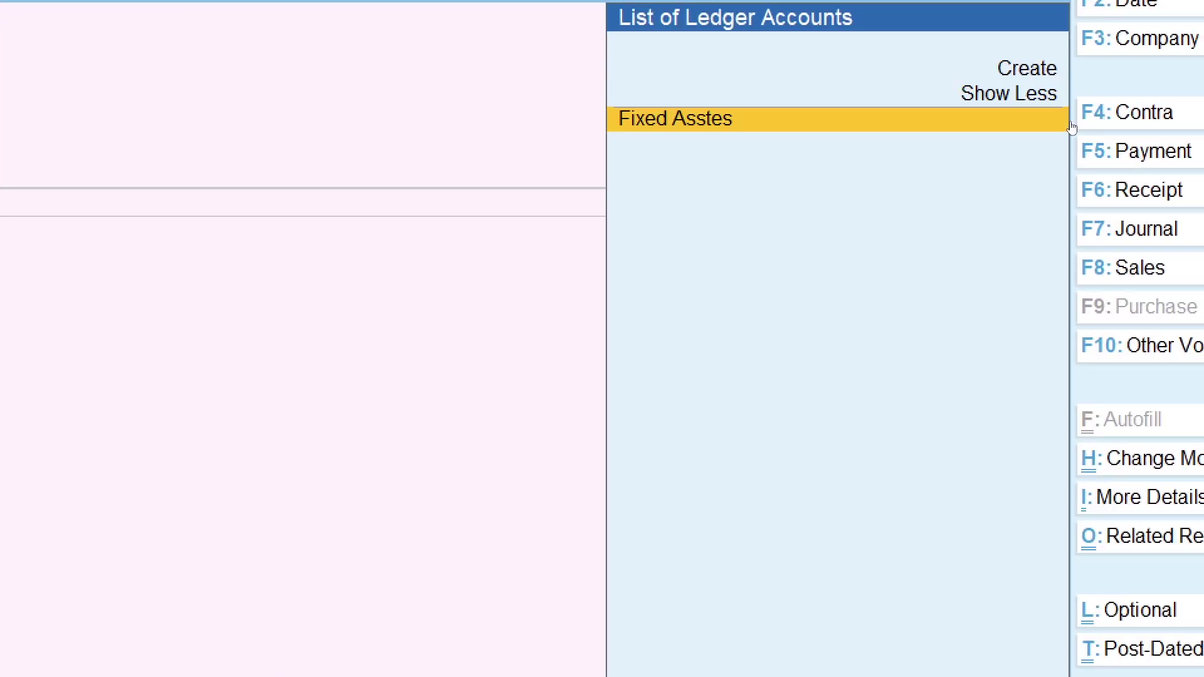
{"action": "key", "text": "Return"}
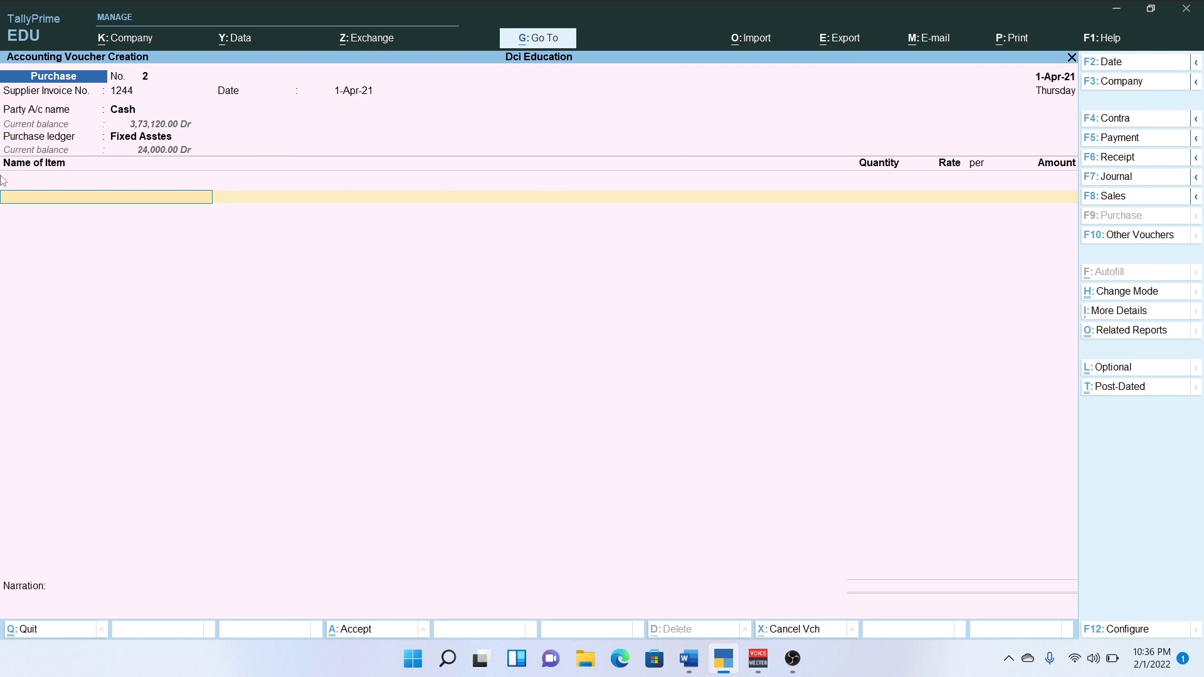
Check the students chair purchase in the Word list and choose Students Chair as the voucher's stock item
{"action": "left_click", "coordinate": [152, 202]}
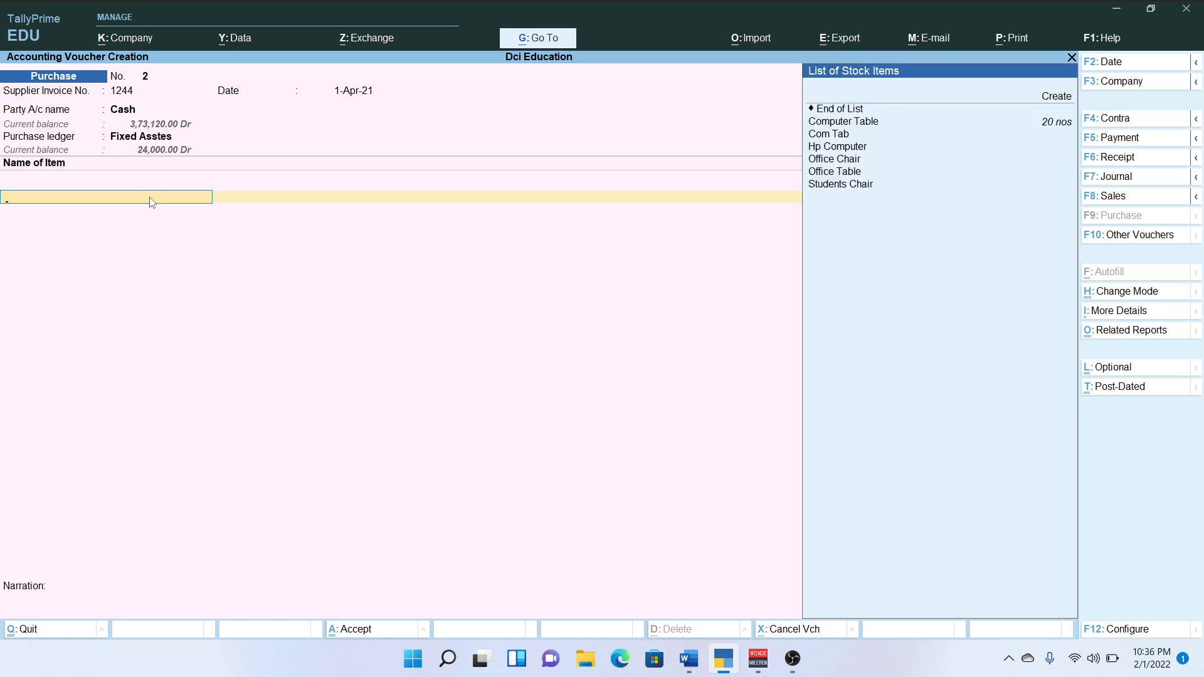
{"action": "key", "text": "alt+Tab"}
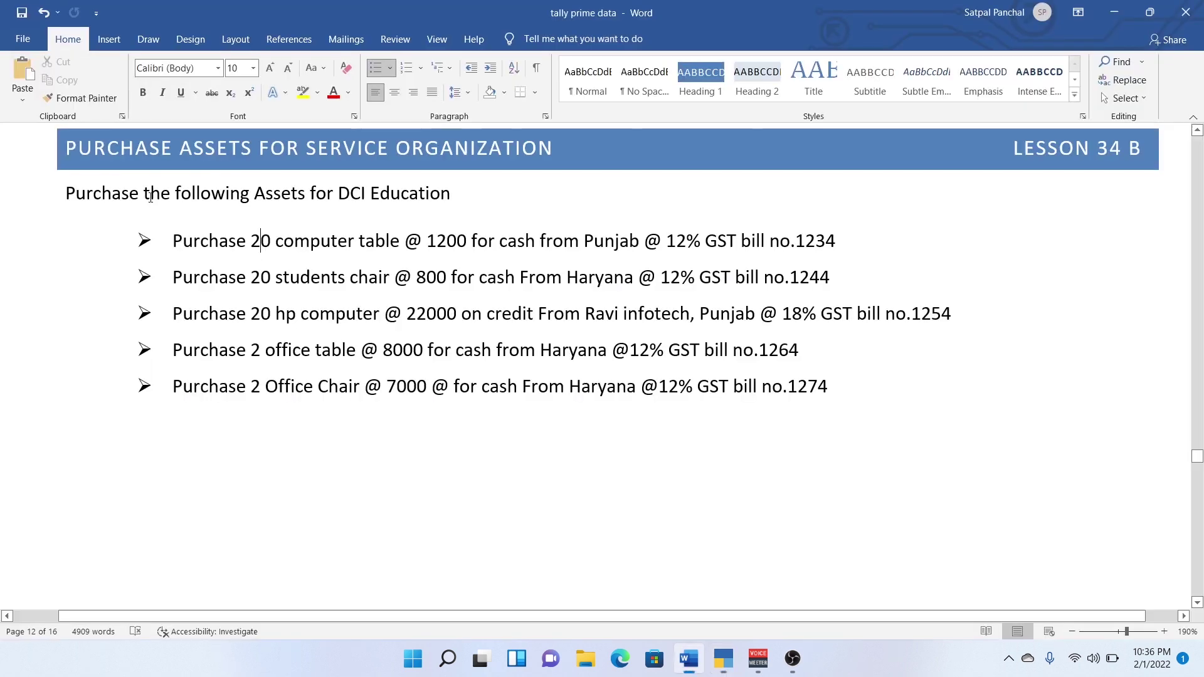
{"action": "key", "text": "alt+Tab"}
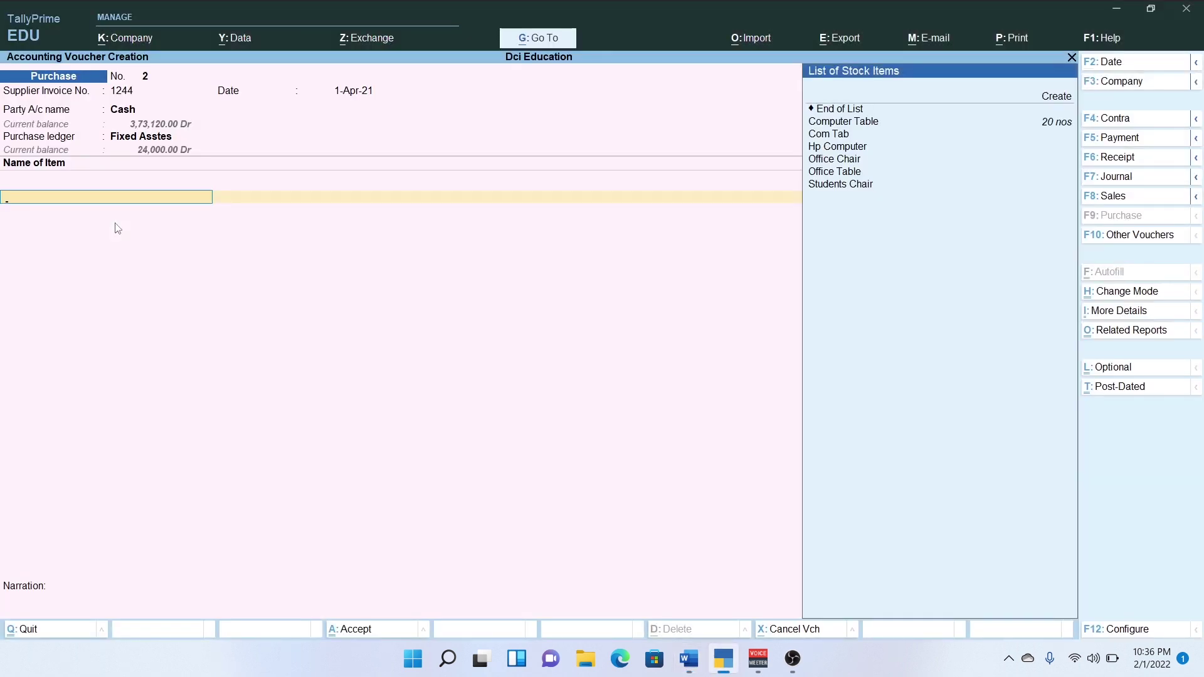
{"action": "key", "text": "Down"}
{"action": "key", "text": "Down"}
{"action": "key", "text": "Down"}
{"action": "key", "text": "Down"}
{"action": "key", "text": "Down"}
{"action": "key", "text": "Down"}
{"action": "key", "text": "Down"}
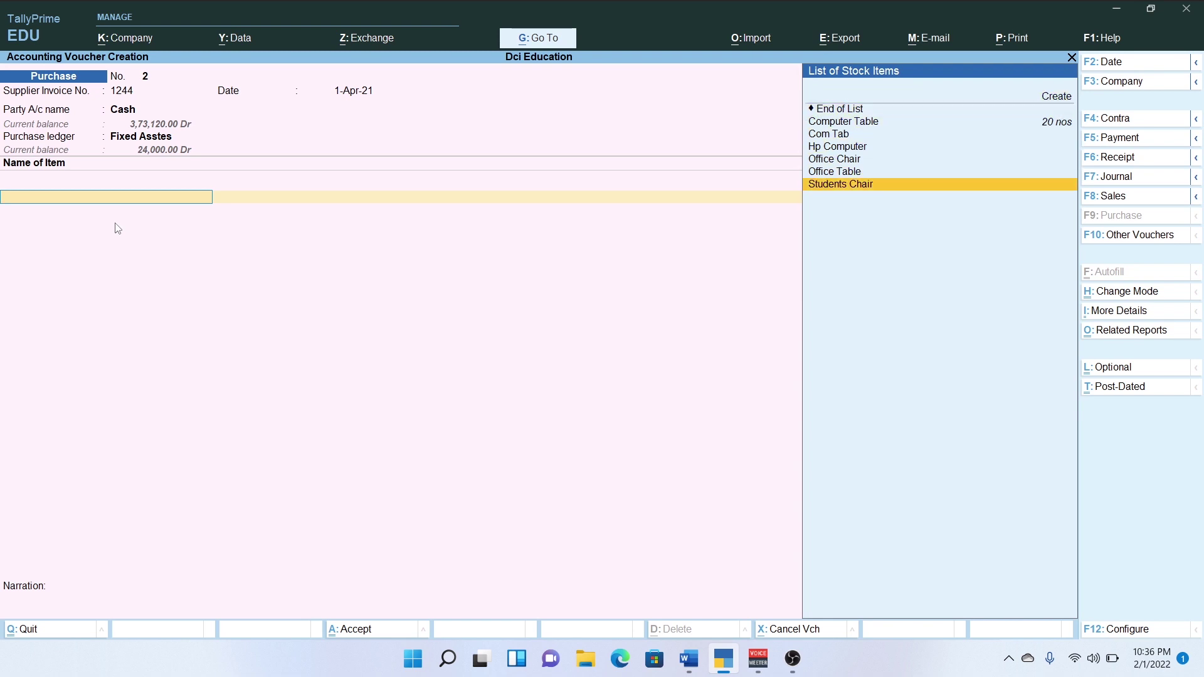
{"action": "key", "text": "Return"}
Set the Students Chair quantity to 20 nos at a rate of 800 per nos and accept the amount
{"action": "type", "text": "2"}
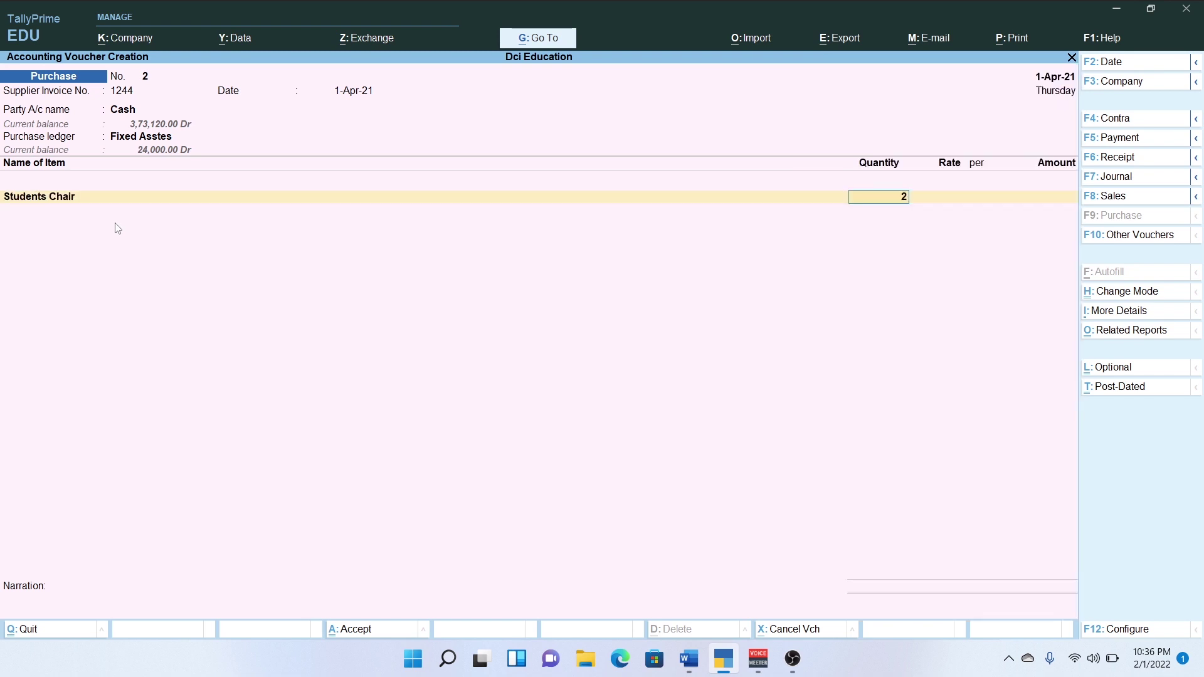
{"action": "type", "text": "0"}
{"action": "key", "text": "Return"}
{"action": "type", "text": "800"}
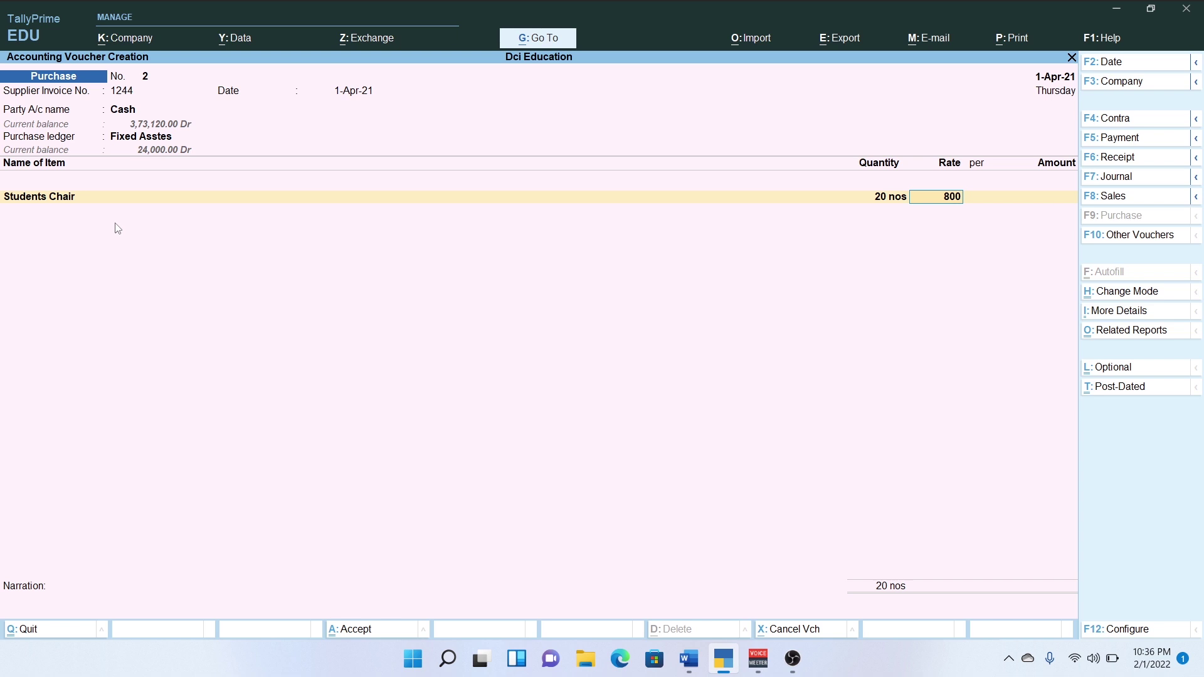
{"action": "key", "text": "Return"}
{"action": "key", "text": "Return"}
{"action": "key", "text": "Return"}
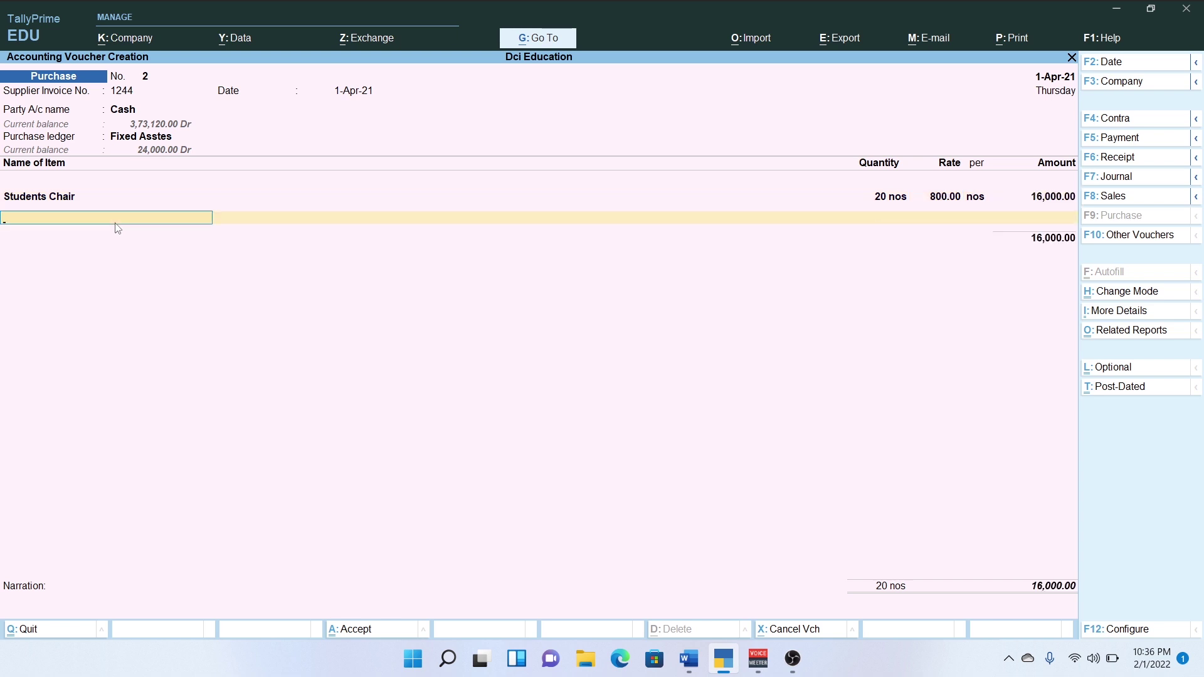
End the stock item entries and add the Cgst ledger with its calculated amount
{"action": "key", "text": "Return"}
{"action": "type", "text": "C"}
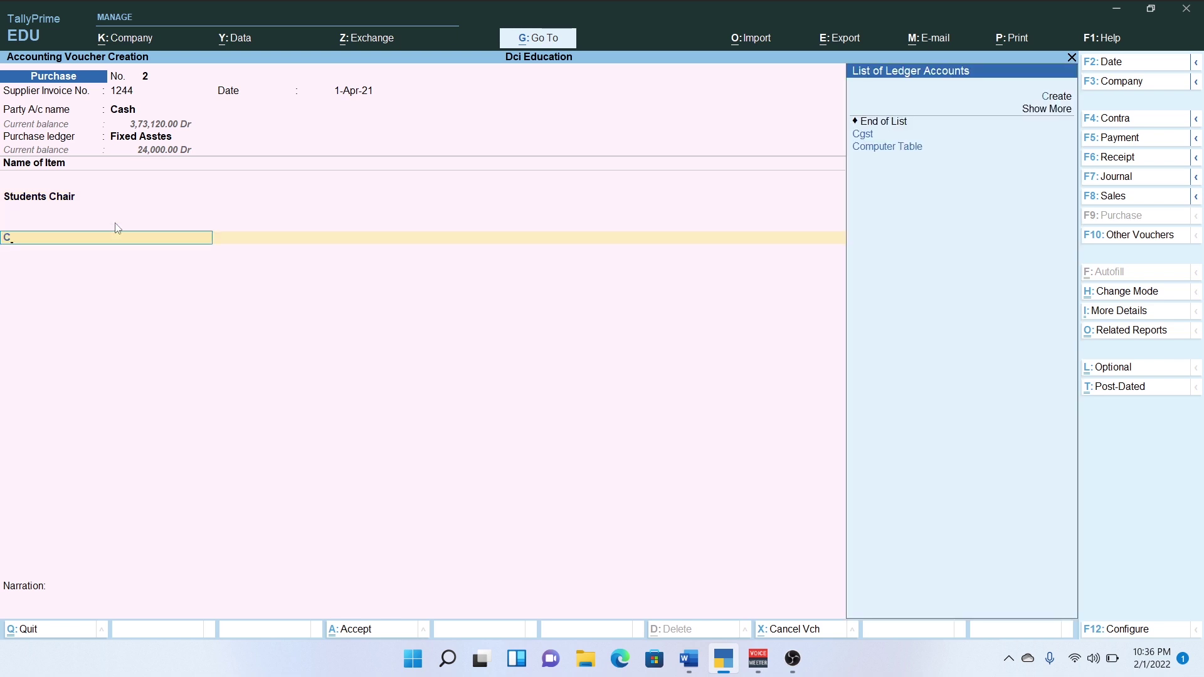
{"action": "key", "text": "Down"}
{"action": "key", "text": "Up"}
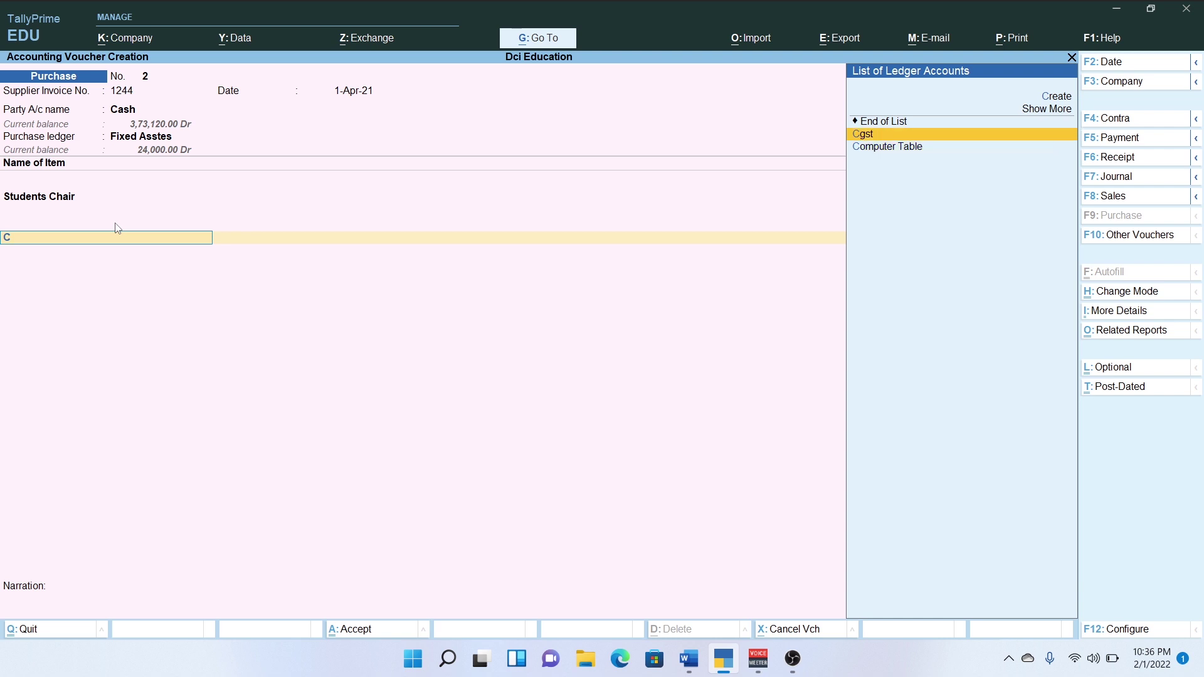
{"action": "key", "text": "Return"}
{"action": "key", "text": "Return"}
{"action": "key", "text": "Return"}
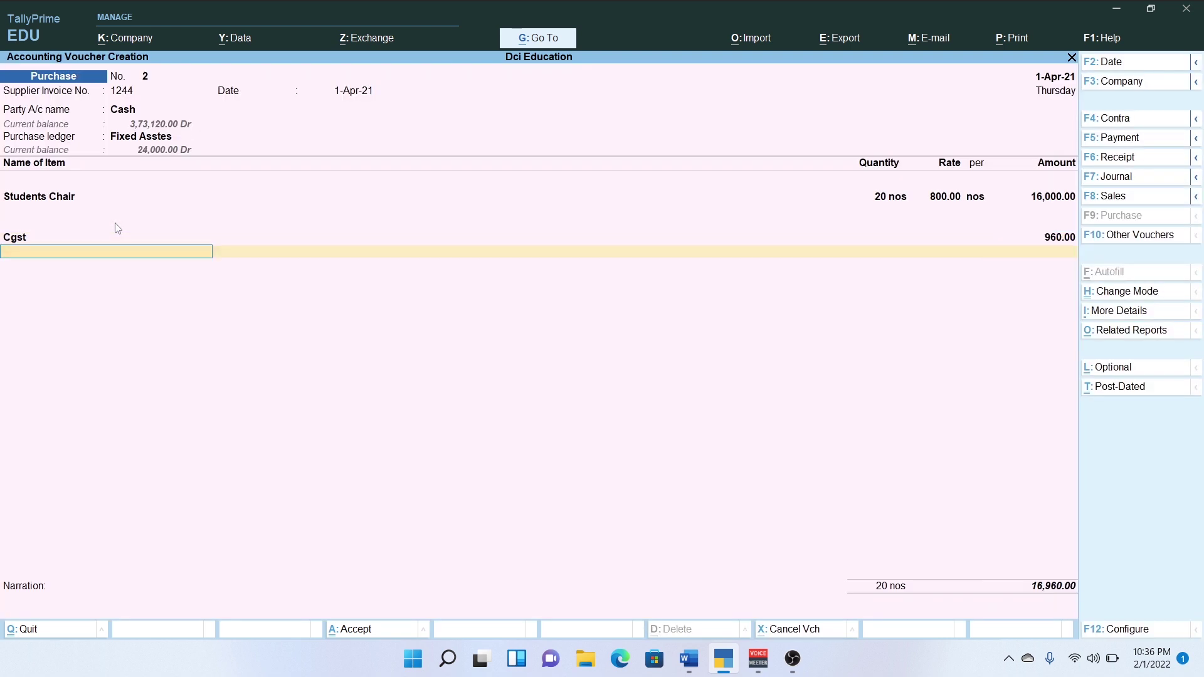
Add the Sgst ledger below Cgst with its calculated amount
{"action": "type", "text": "s"}
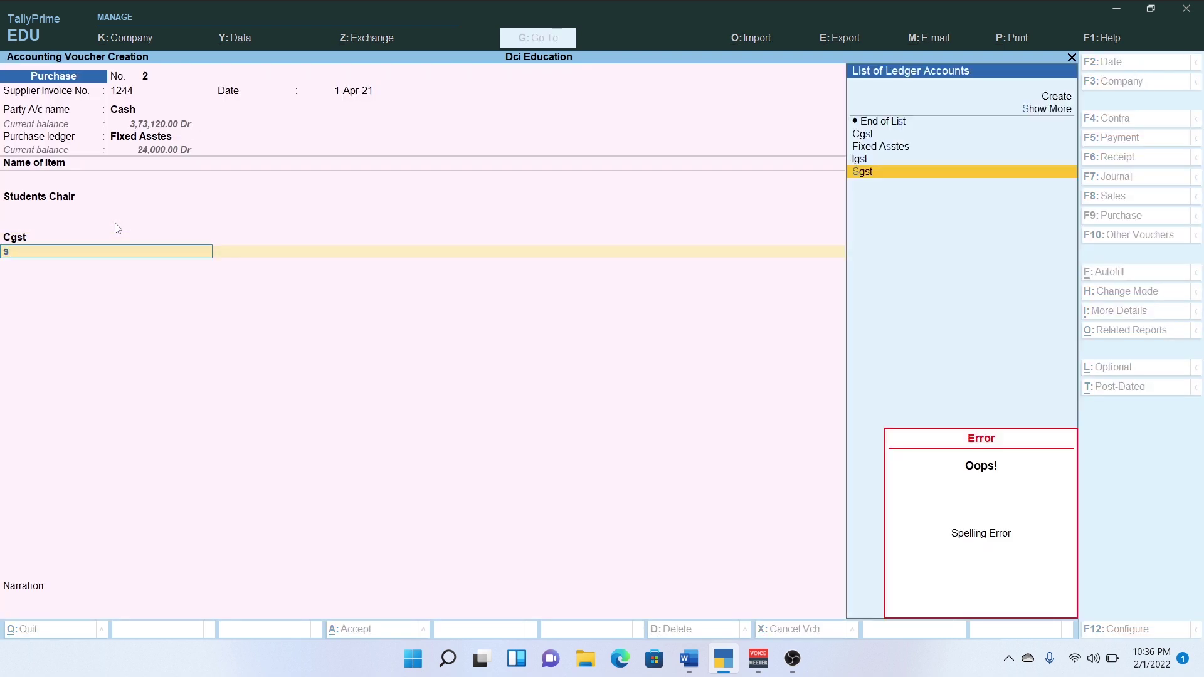
{"action": "key", "text": "Return"}
{"action": "key", "text": "Return"}
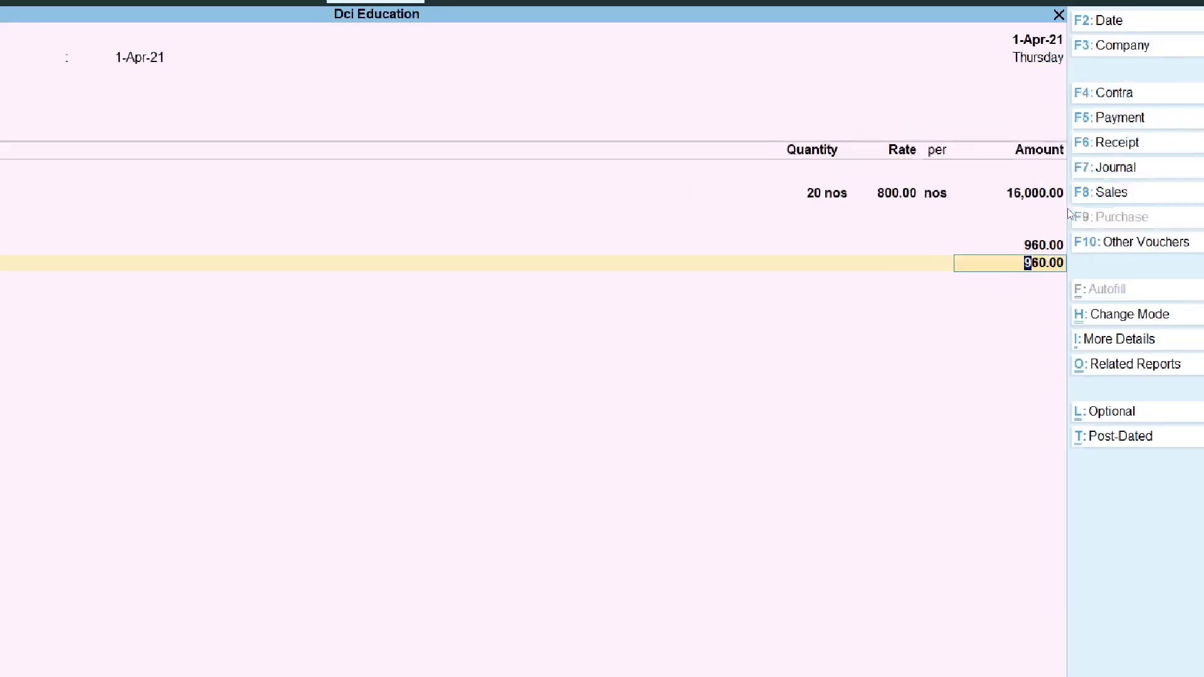
{"action": "key", "text": "Return"}
End the tax ledger entries, leave the narration blank and save the Students Chair purchase voucher
{"action": "key", "text": "Return"}
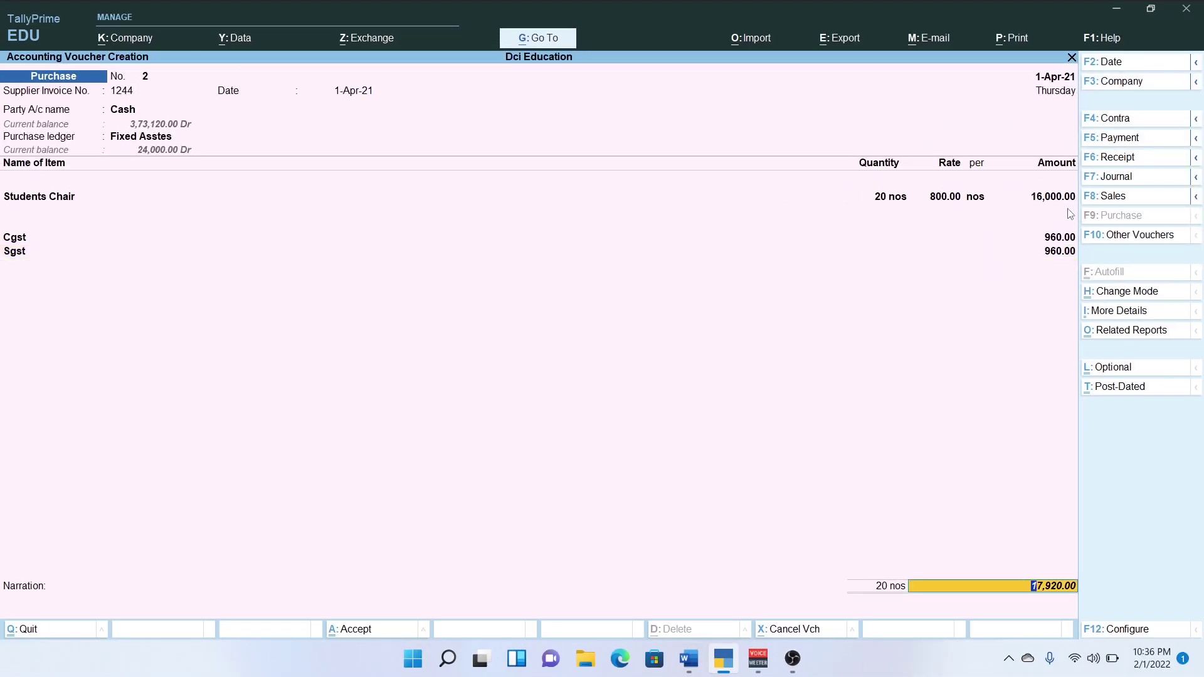
{"action": "key", "text": "Return"}
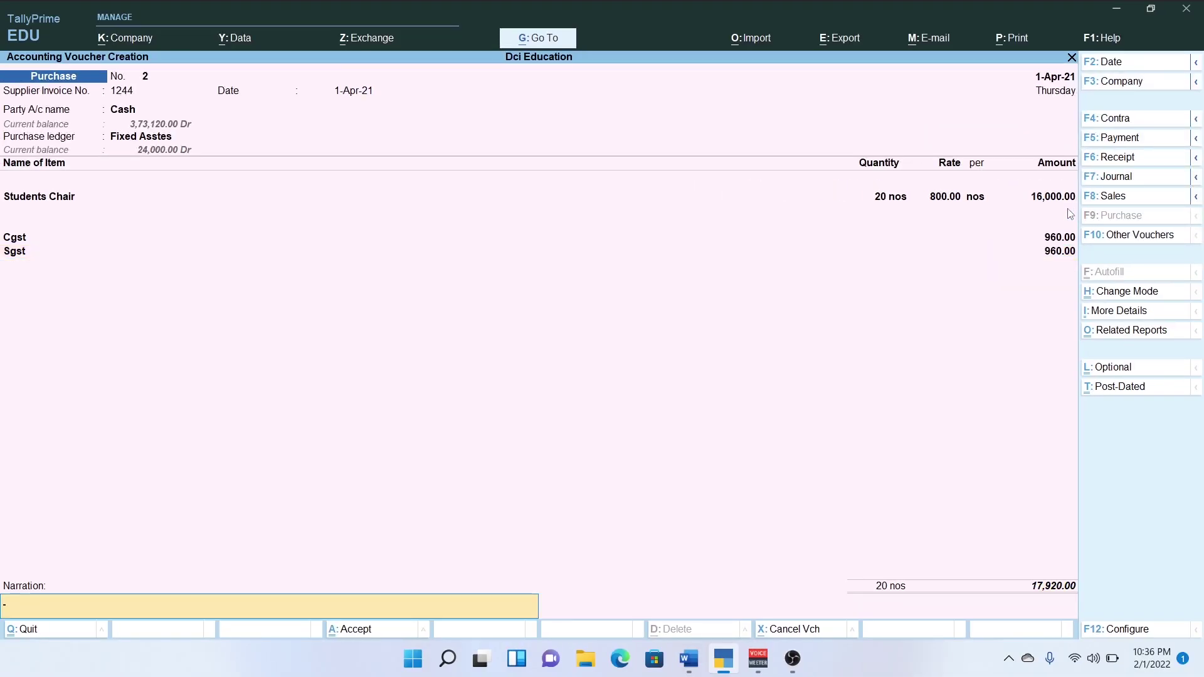
{"action": "key", "text": "Return"}
{"action": "key", "text": "Return"}
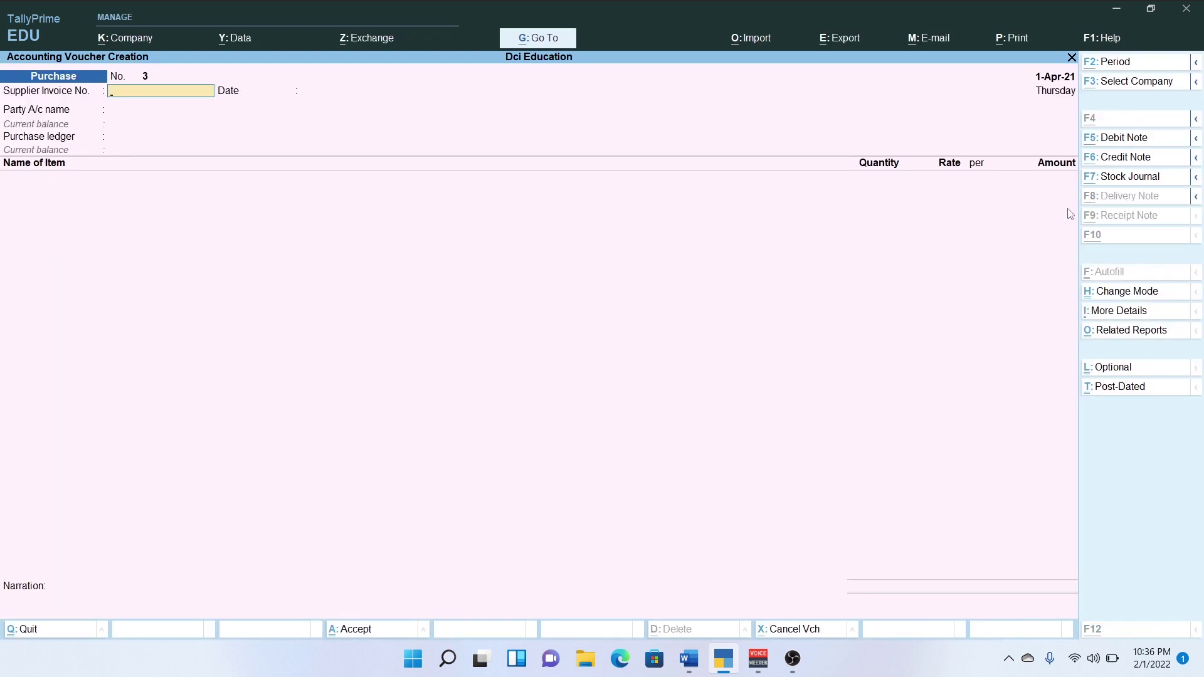
Look up the hp computer purchase in the Word list and enter supplier invoice number 1254 dated 1-Apr-21
{"action": "key", "text": "alt+Tab"}
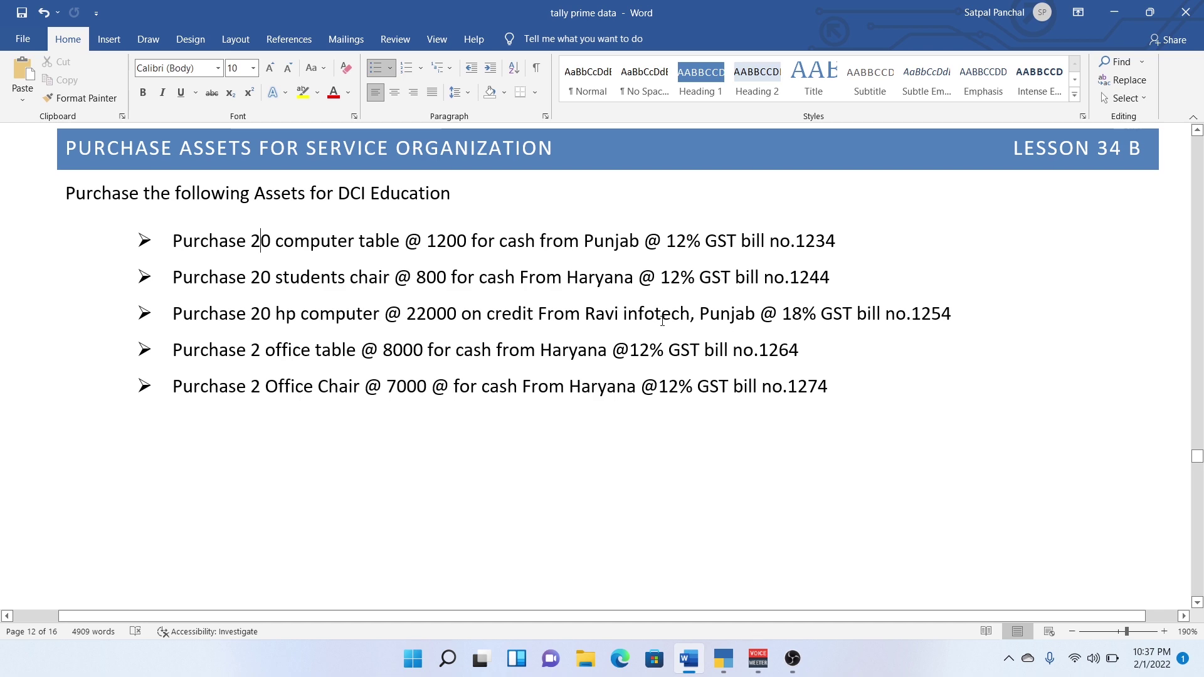
{"action": "key", "text": "alt+Tab"}
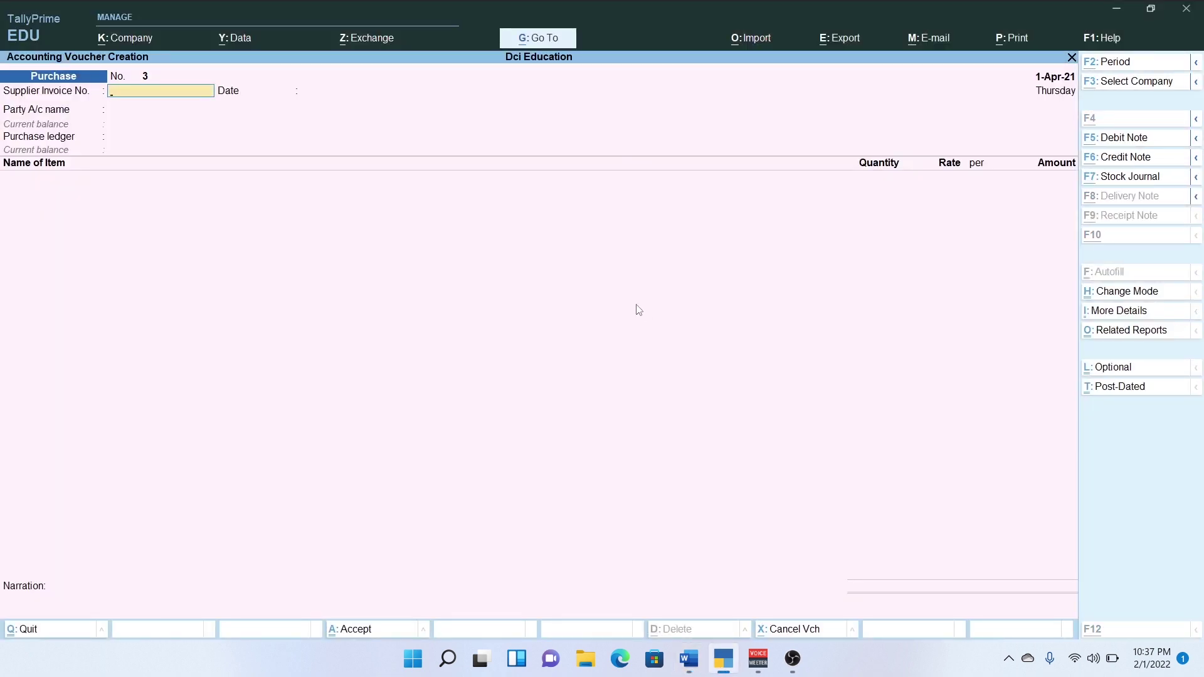
{"action": "key", "text": "alt+Tab"}
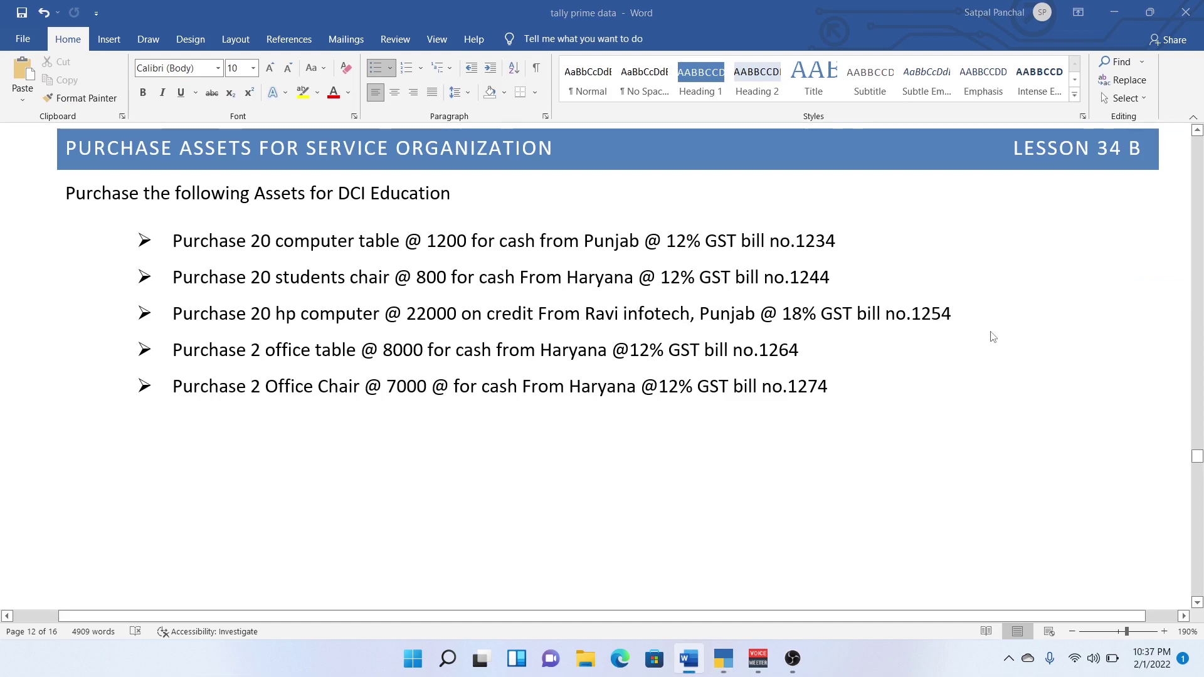
{"action": "key", "text": "alt+Tab"}
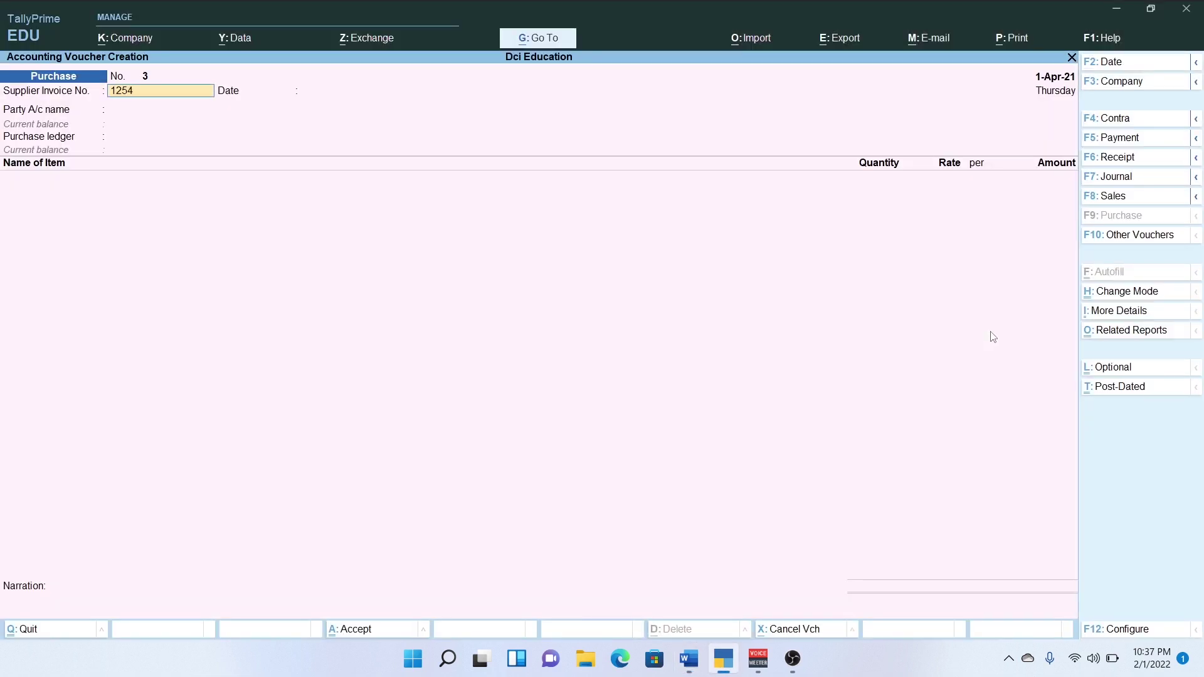
{"action": "key", "text": "Return"}
{"action": "key", "text": "Return"}
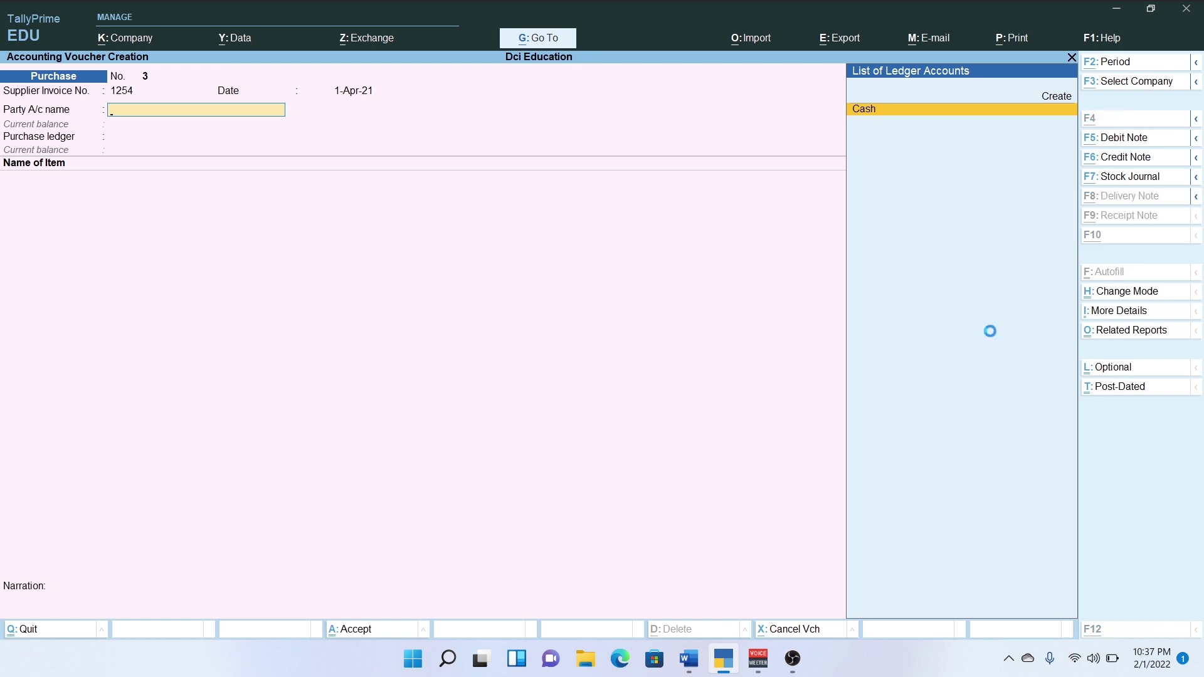
Create a new party ledger named Ravi Info Tech from the voucher, without an alias
{"action": "key", "text": "alt+c"}
{"action": "type", "text": "R"}
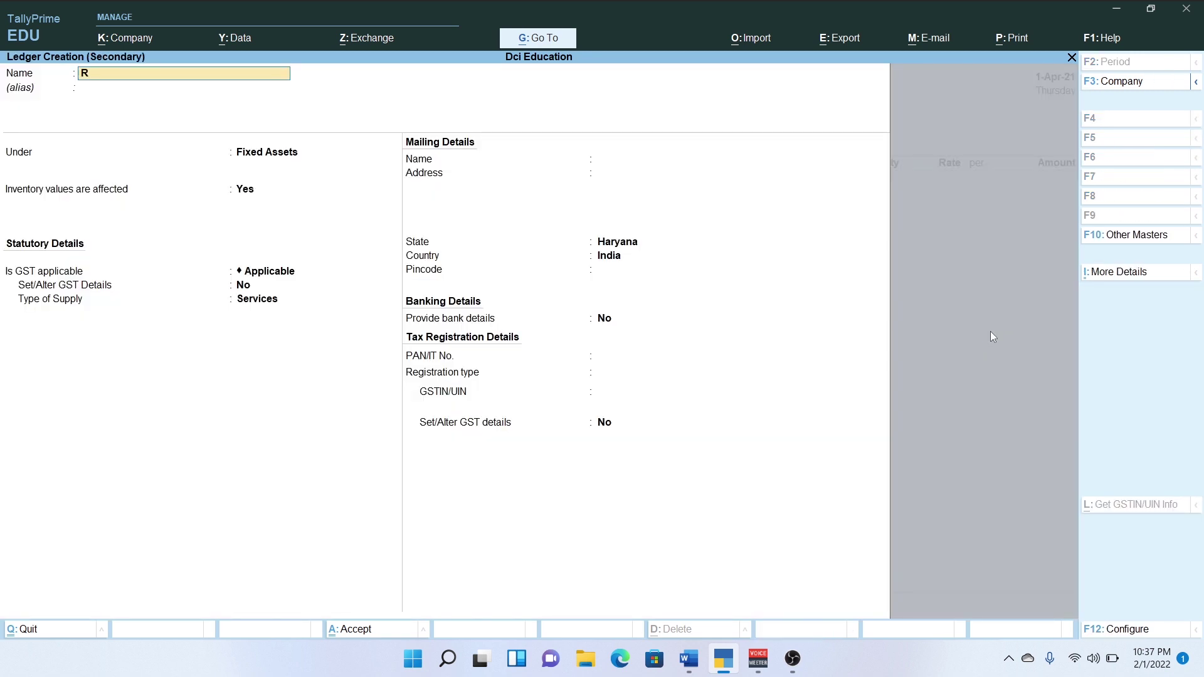
{"action": "type", "text": "avi info Tech"}
{"action": "key", "text": "Return"}
{"action": "key", "text": "Return"}
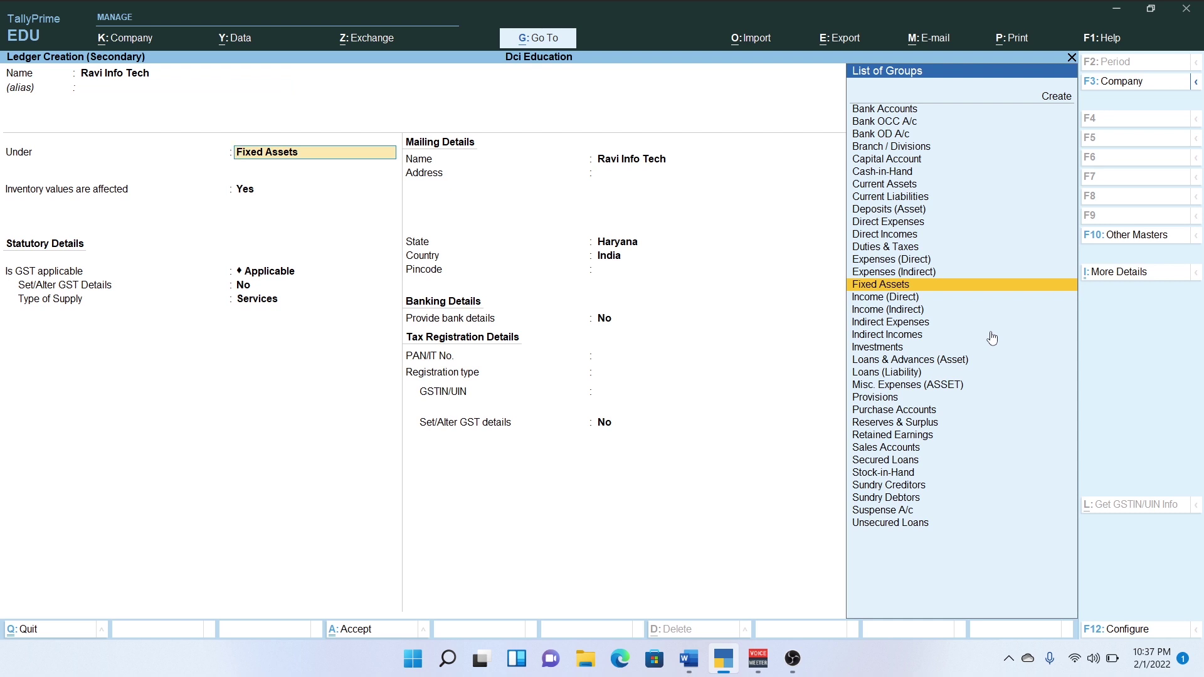
Place the Ravi Info Tech ledger under Sundry Creditors and keep bill-by-bill balances set to Yes
{"action": "type", "text": "Su"}
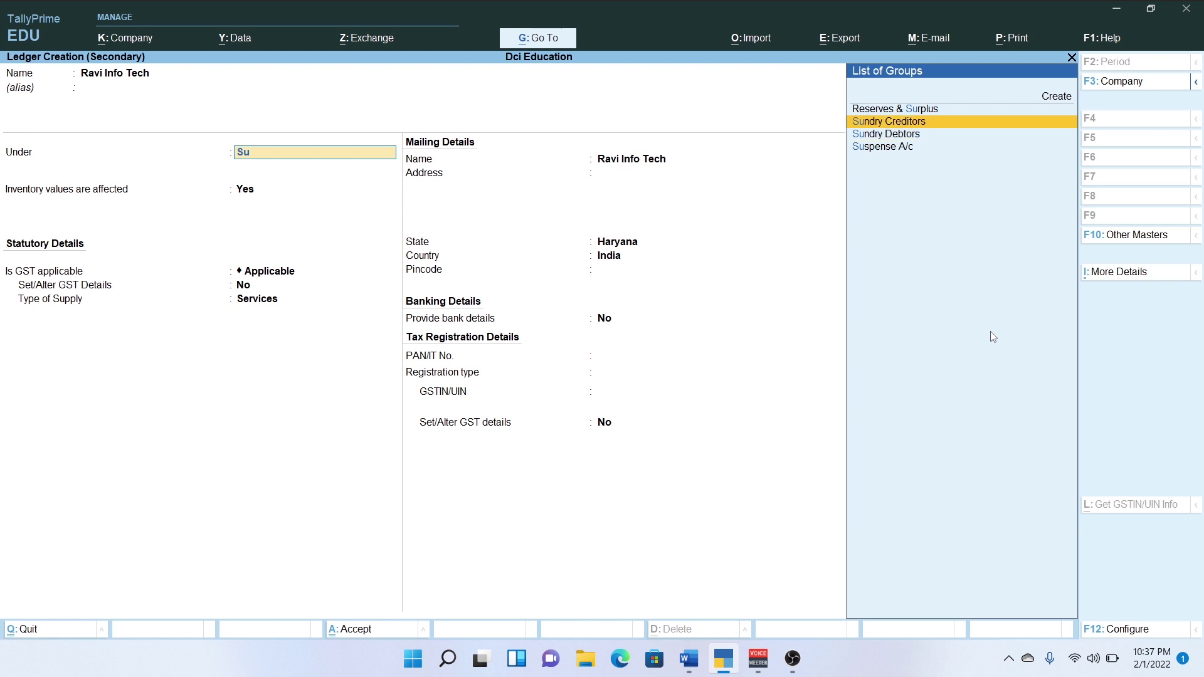
{"action": "key", "text": "Return"}
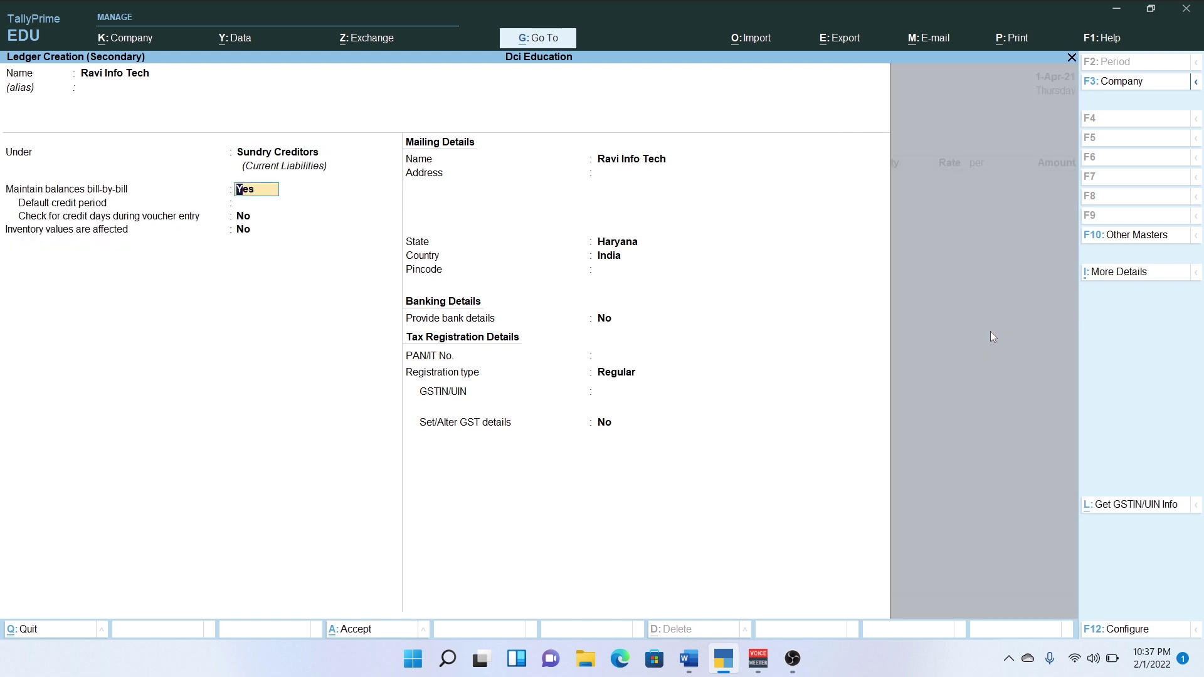
{"action": "key", "text": "Return"}
{"action": "key", "text": "Return"}
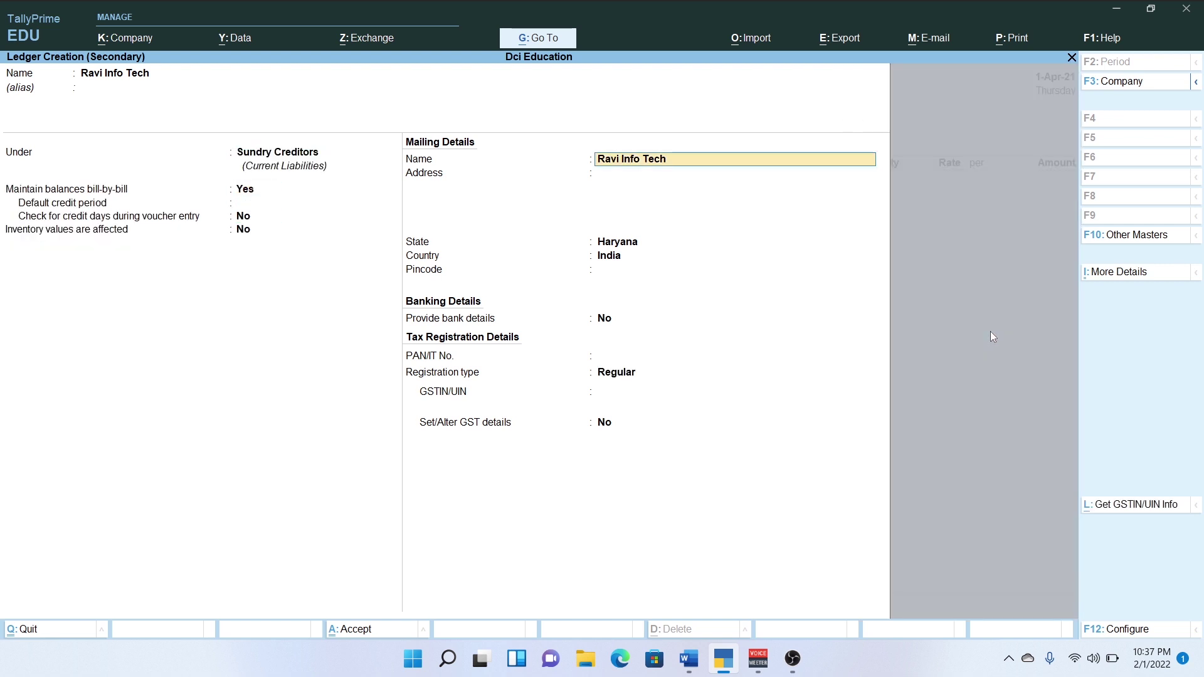
Keep the mailing name without an address, set the supplier's state to Punjab and enter the pincode
{"action": "key", "text": "Return"}
{"action": "key", "text": "Return"}
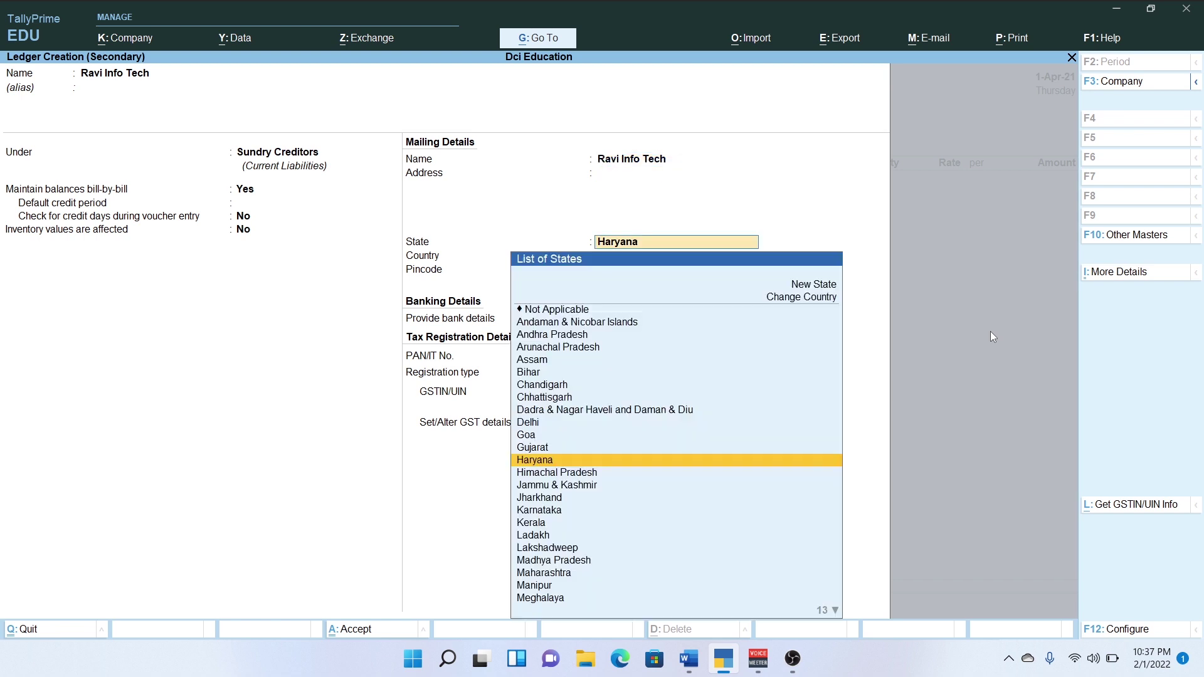
{"action": "type", "text": "Pu"}
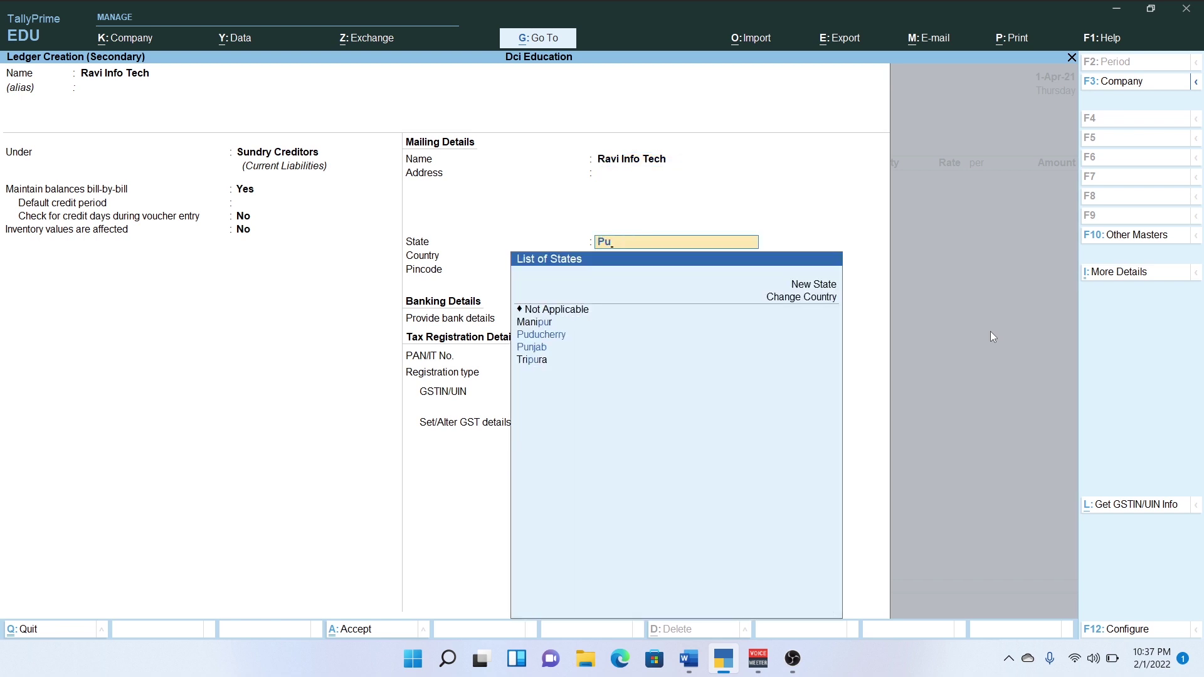
{"action": "key", "text": "Down"}
{"action": "key", "text": "Return"}
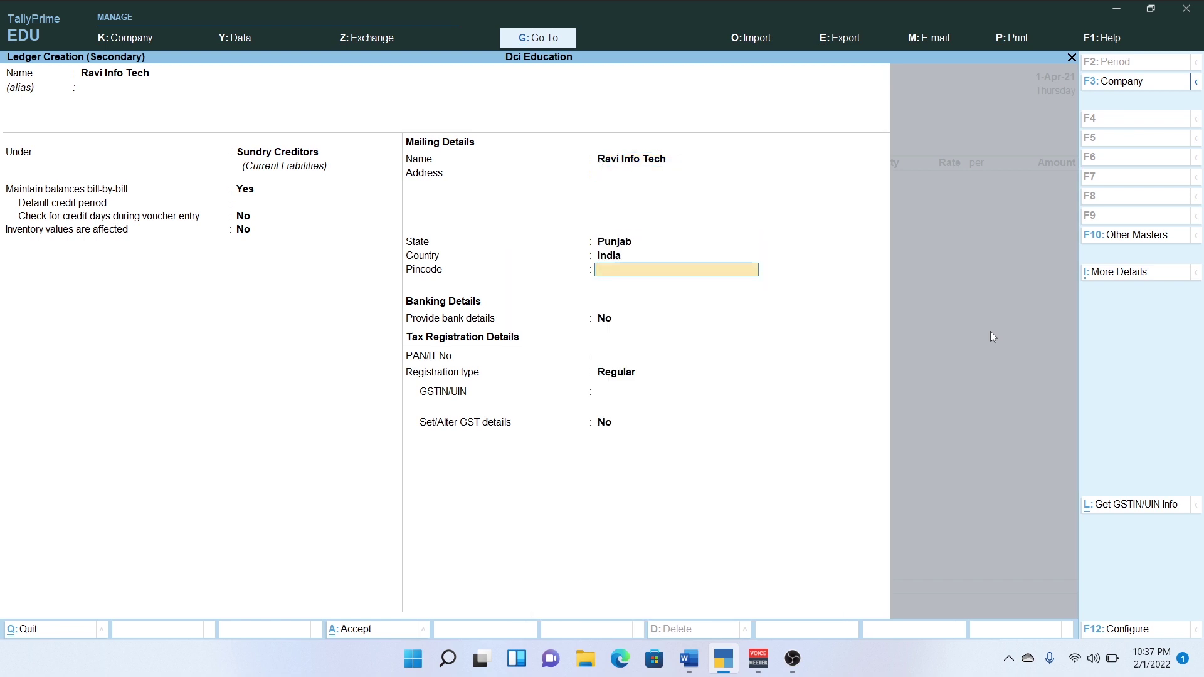
{"action": "type", "text": "544"}
{"action": "key", "text": "Return"}
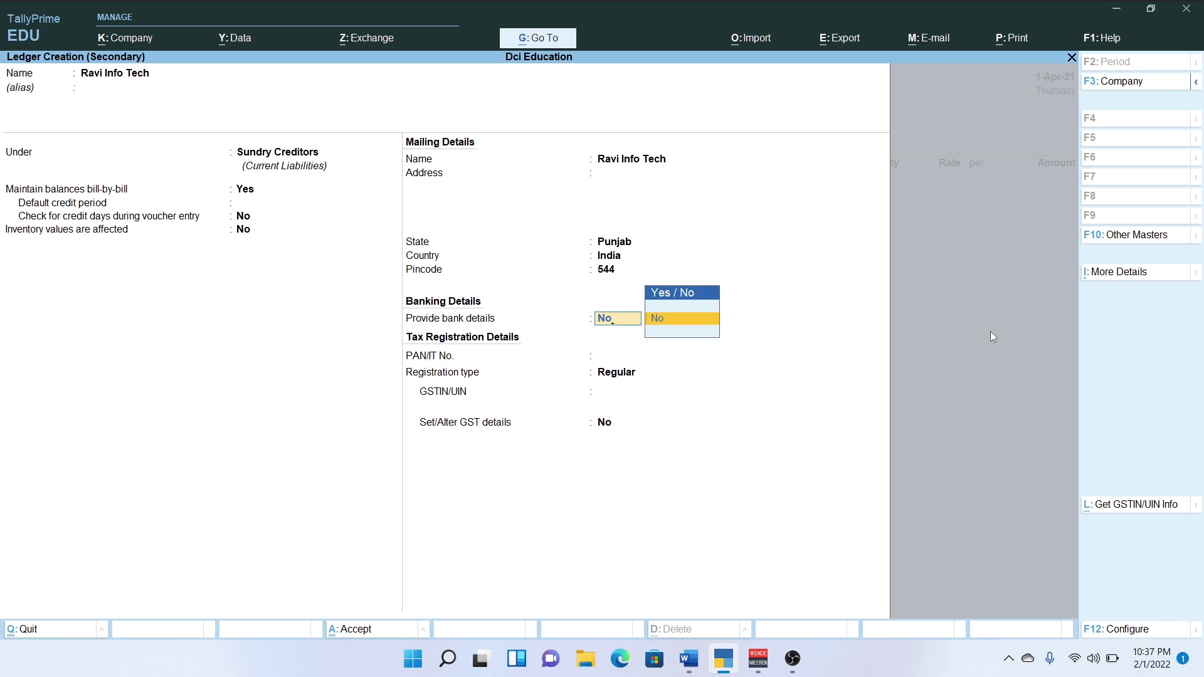
Decline bank details, keep registration type Regular, enter the supplier's GSTIN and save the Ravi Info Tech ledger
{"action": "type", "text": "0"}
{"action": "key", "text": "Return"}
{"action": "key", "text": "Return"}
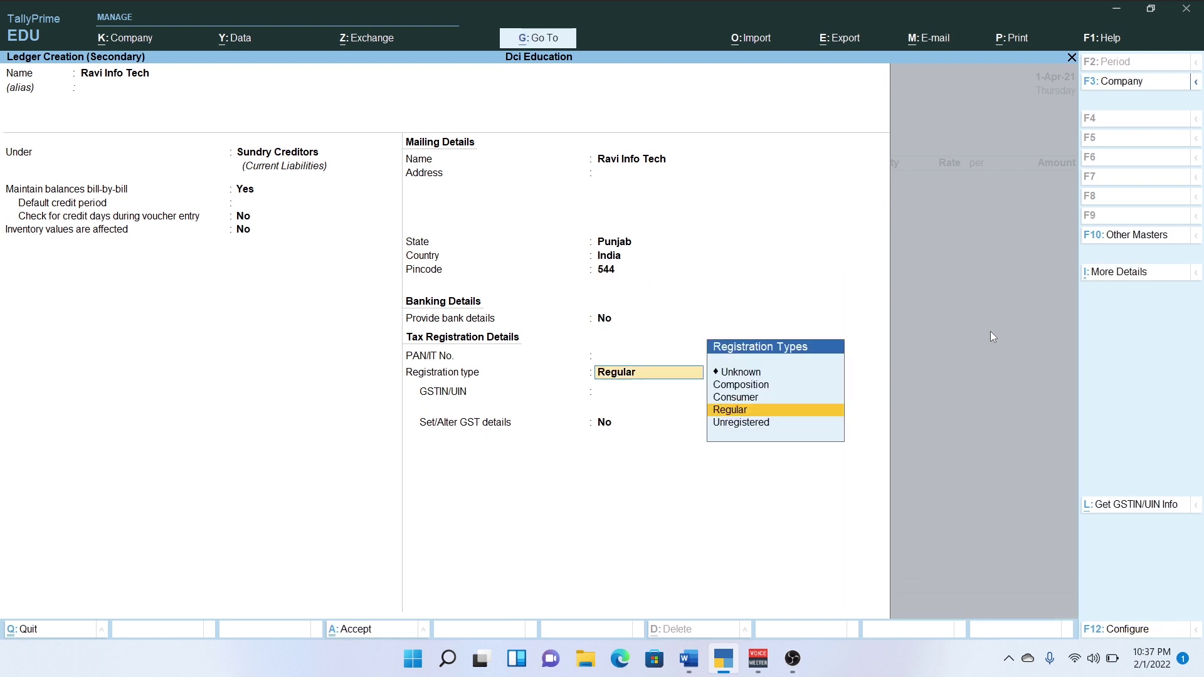
{"action": "key", "text": "Return"}
{"action": "type", "text": "5545454545"}
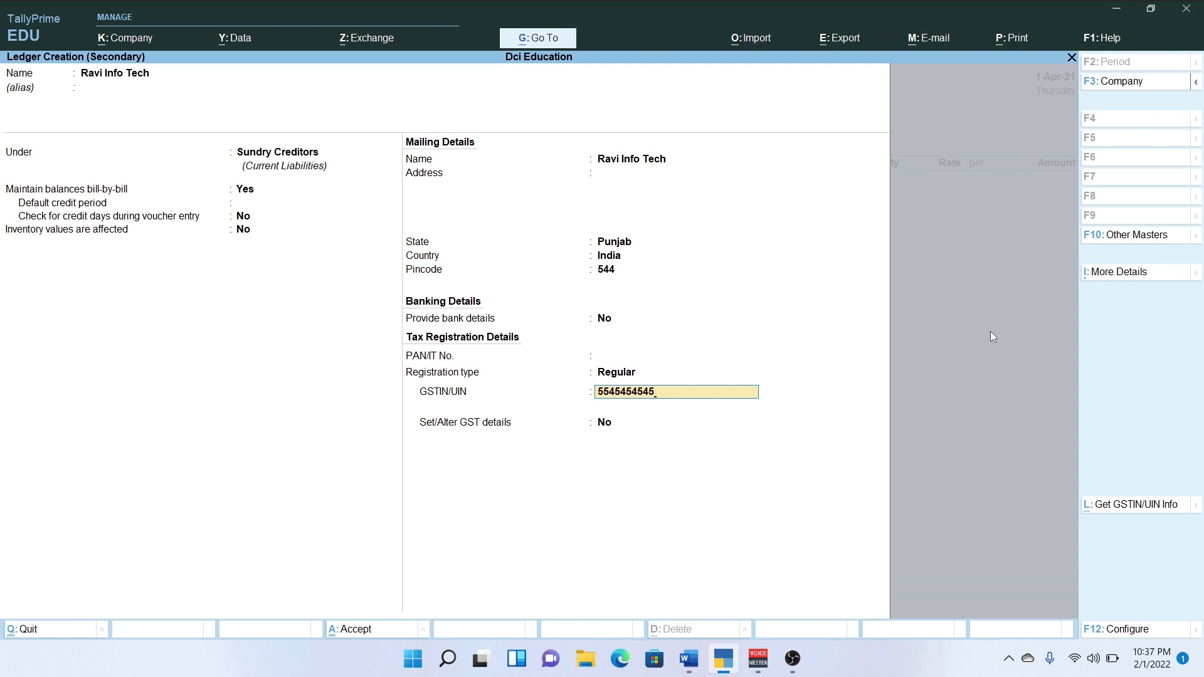
{"action": "key", "text": "Return"}
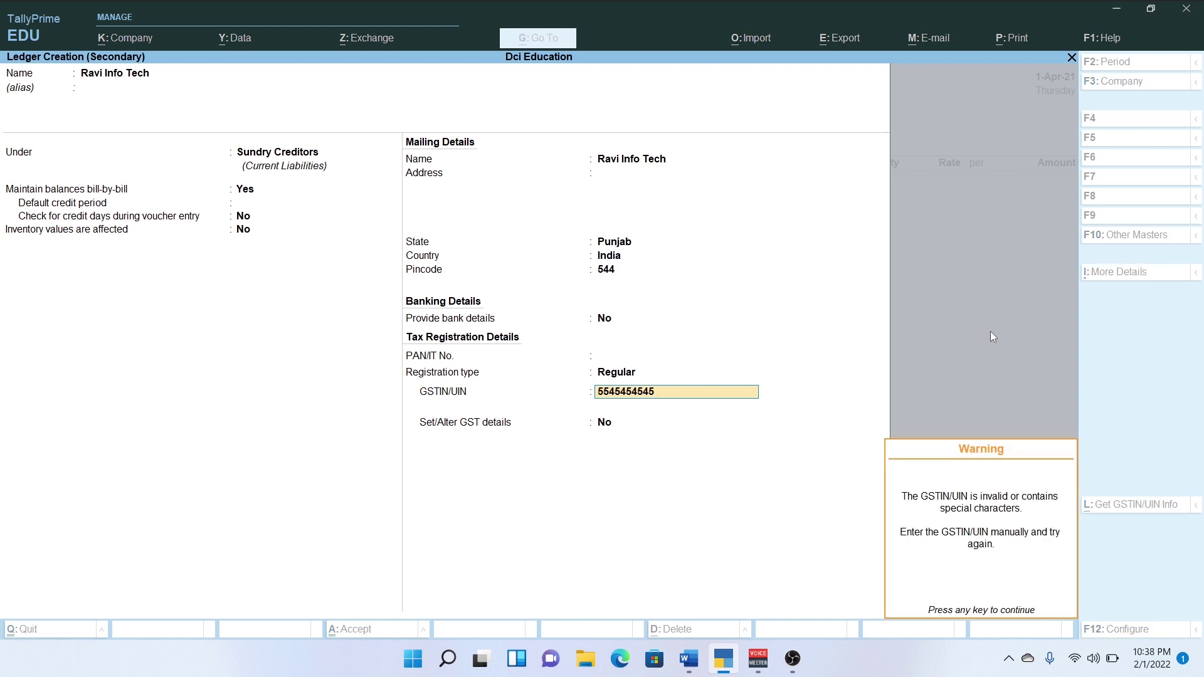
{"action": "key", "text": "Return"}
{"action": "key", "text": "Return"}
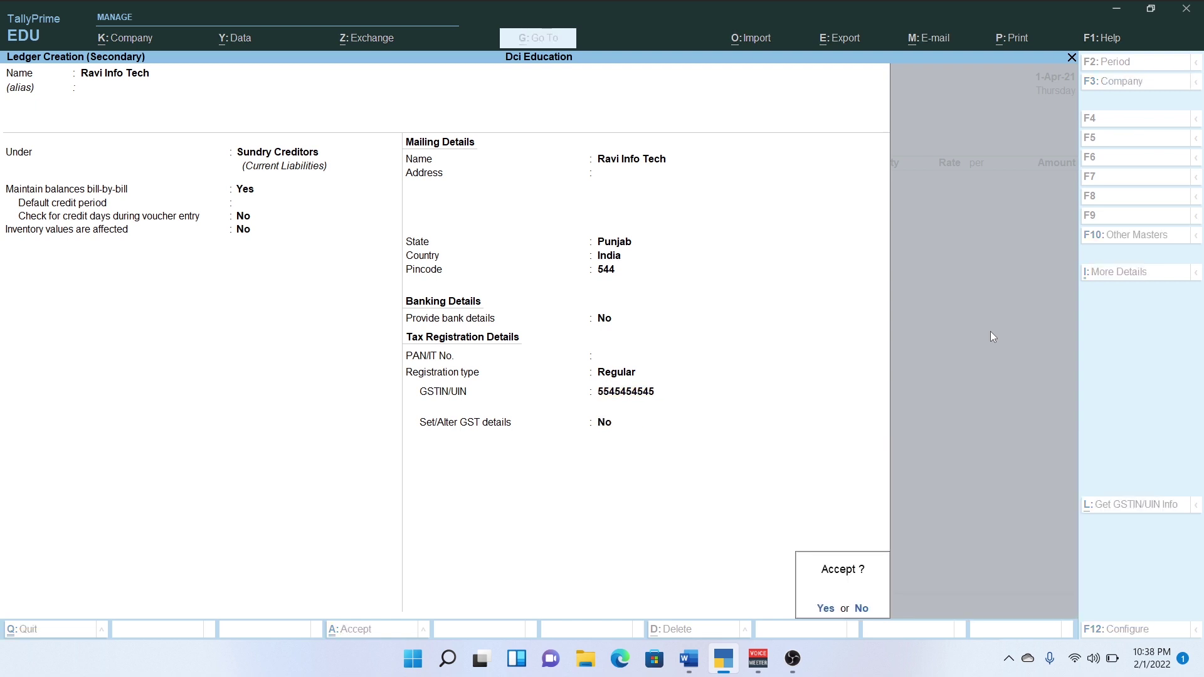
{"action": "key", "text": "Return"}
Accept the default receipt and party details for Ravi Info Tech and set the purchase ledger to Fixed Asstes
{"action": "key", "text": "ctrl+a"}
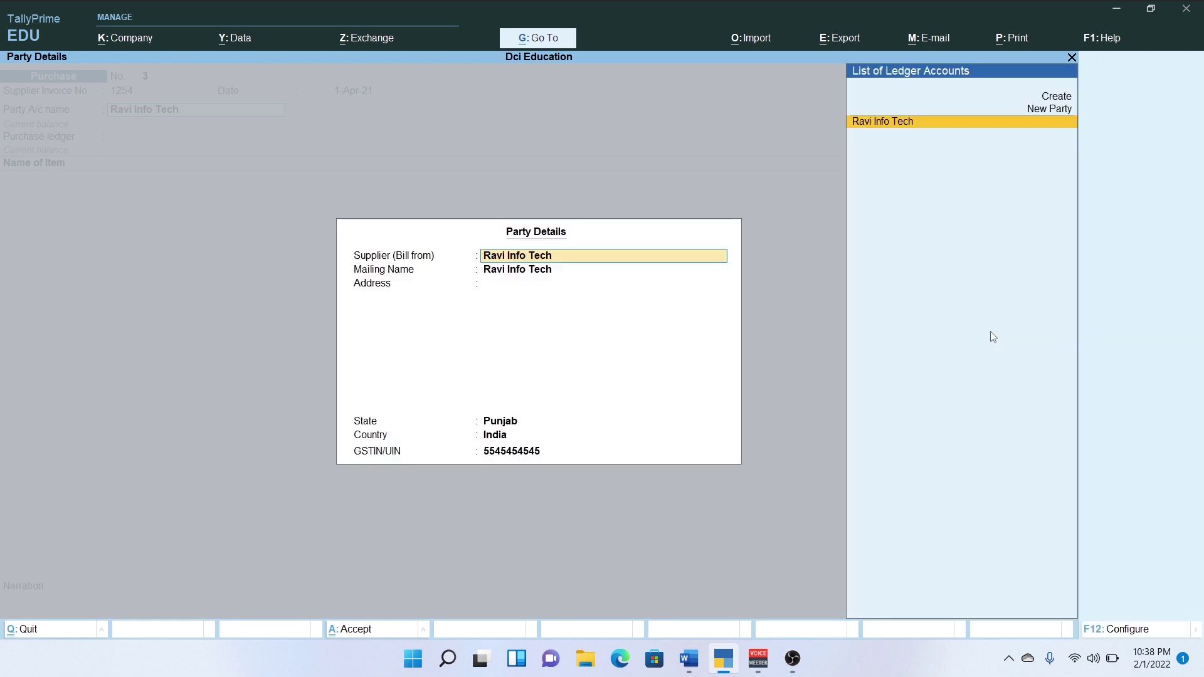
{"action": "key", "text": "ctrl+a"}
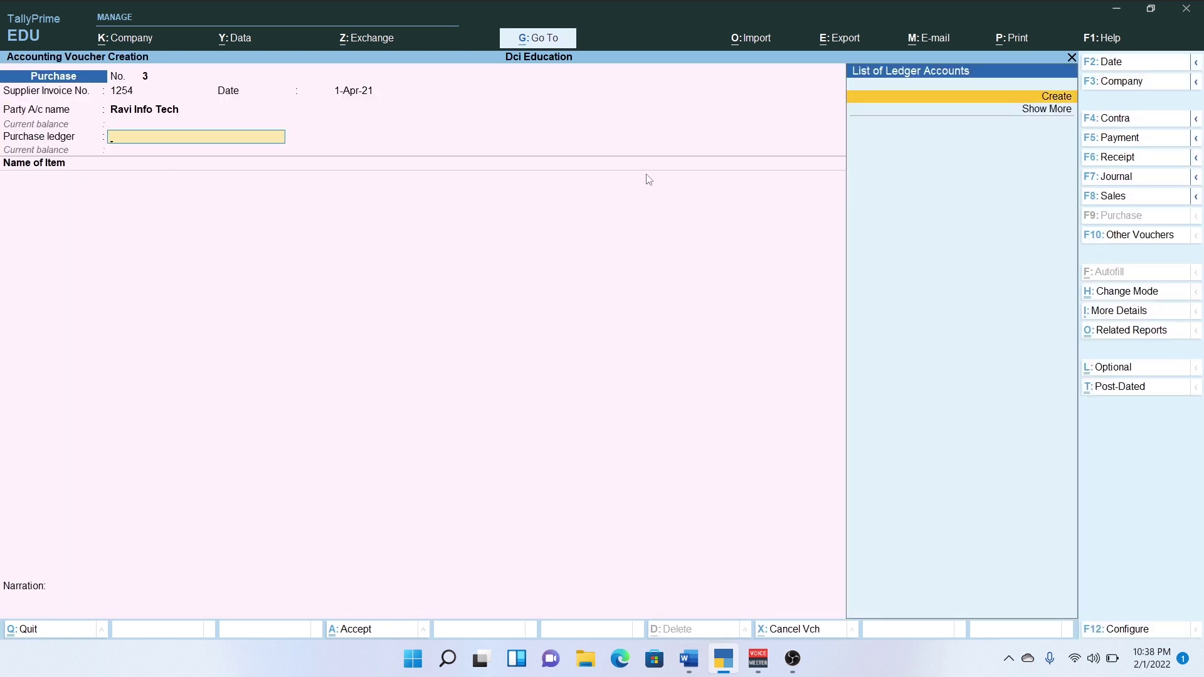
{"action": "key", "text": "Down"}
{"action": "key", "text": "Return"}
{"action": "key", "text": "Down"}
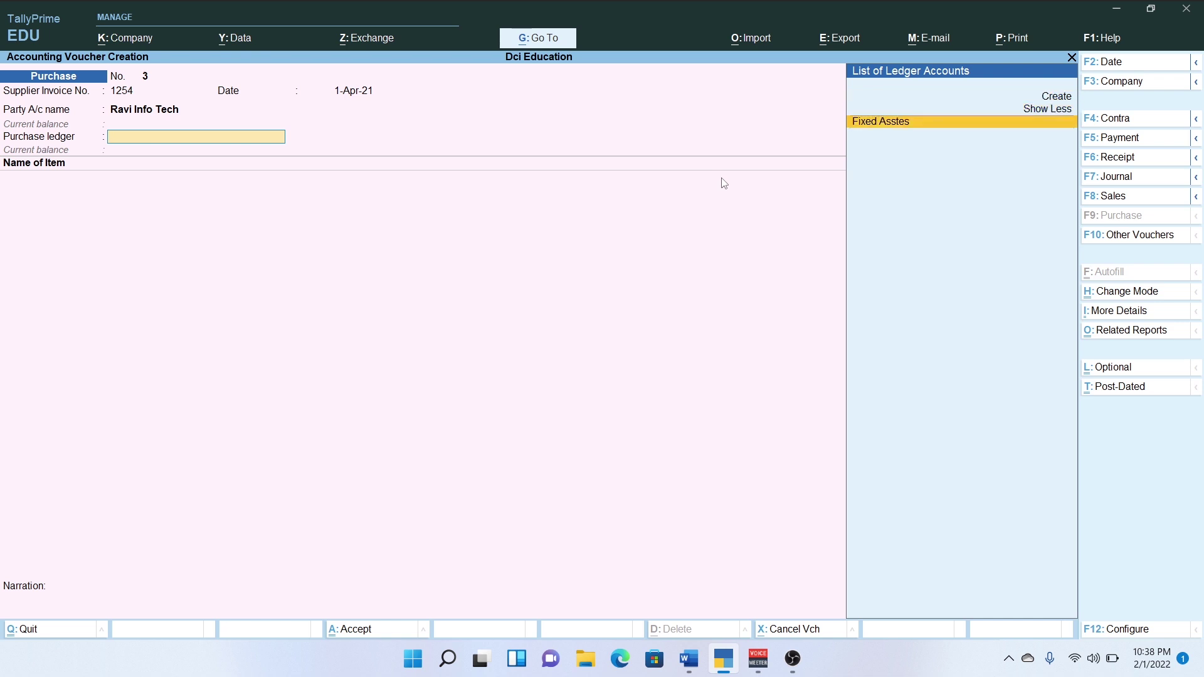
{"action": "key", "text": "Return"}
Check the purchase in the Word list and add Hp Computer with quantity 20 nos at a rate of 22,000
{"action": "key", "text": "alt+Tab"}
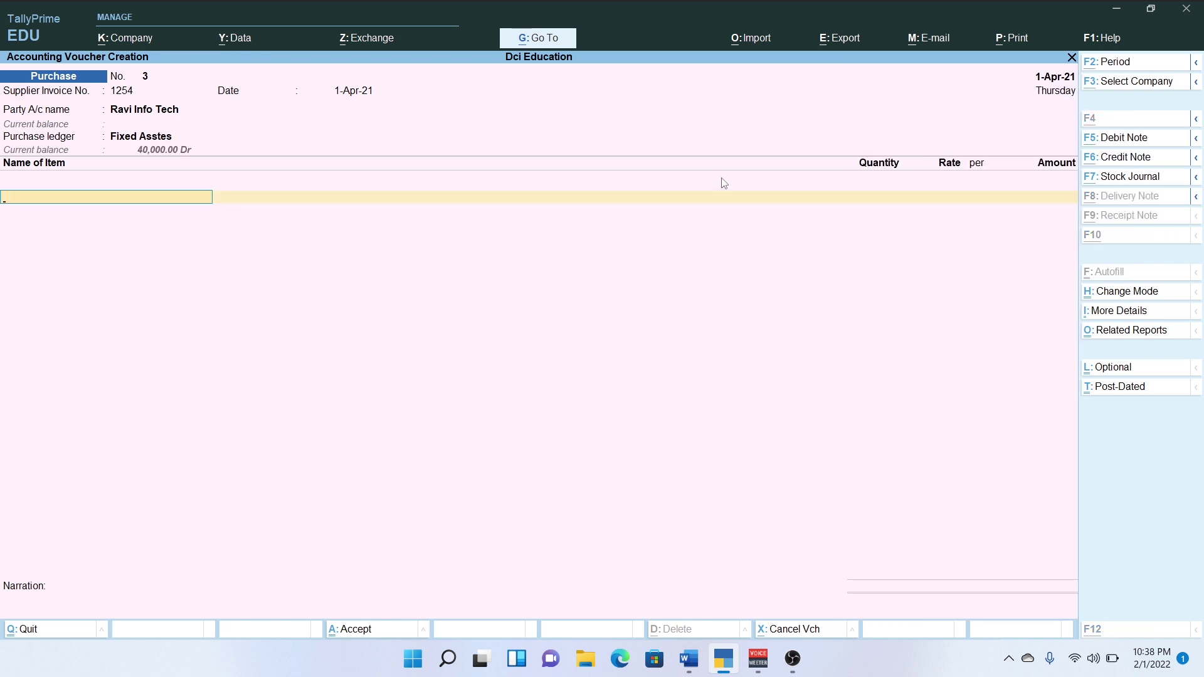
{"action": "key", "text": "alt+Tab"}
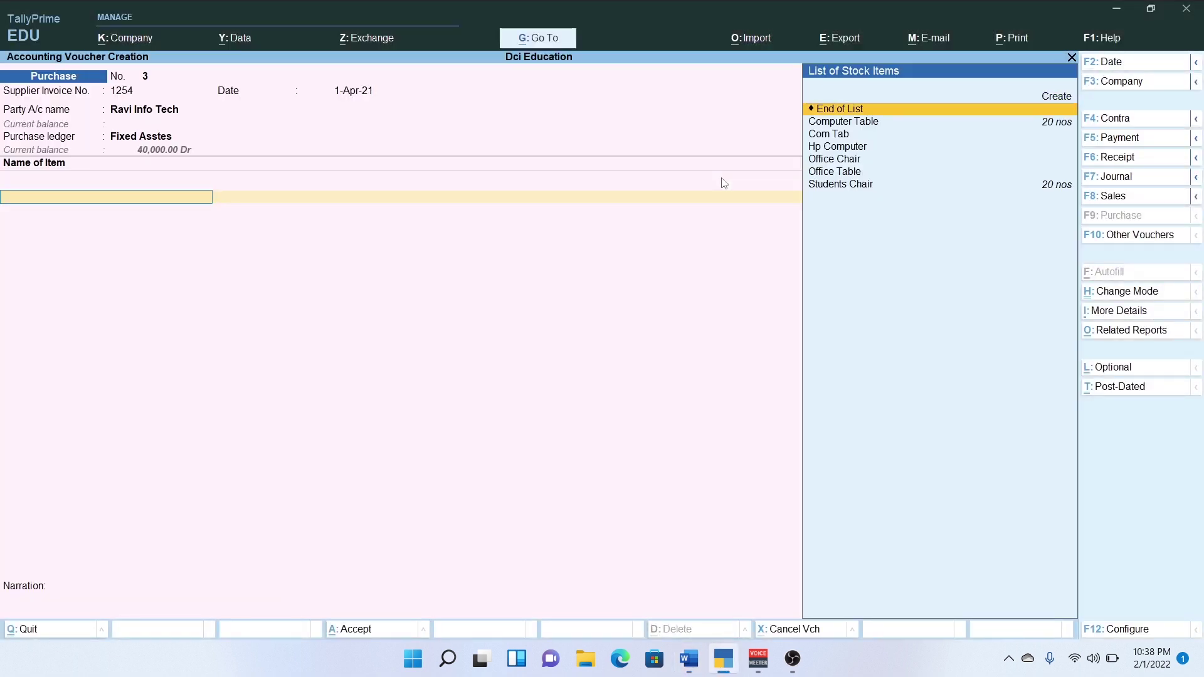
{"action": "key", "text": "Down"}
{"action": "key", "text": "Down"}
{"action": "key", "text": "Down"}
{"action": "key", "text": "Return"}
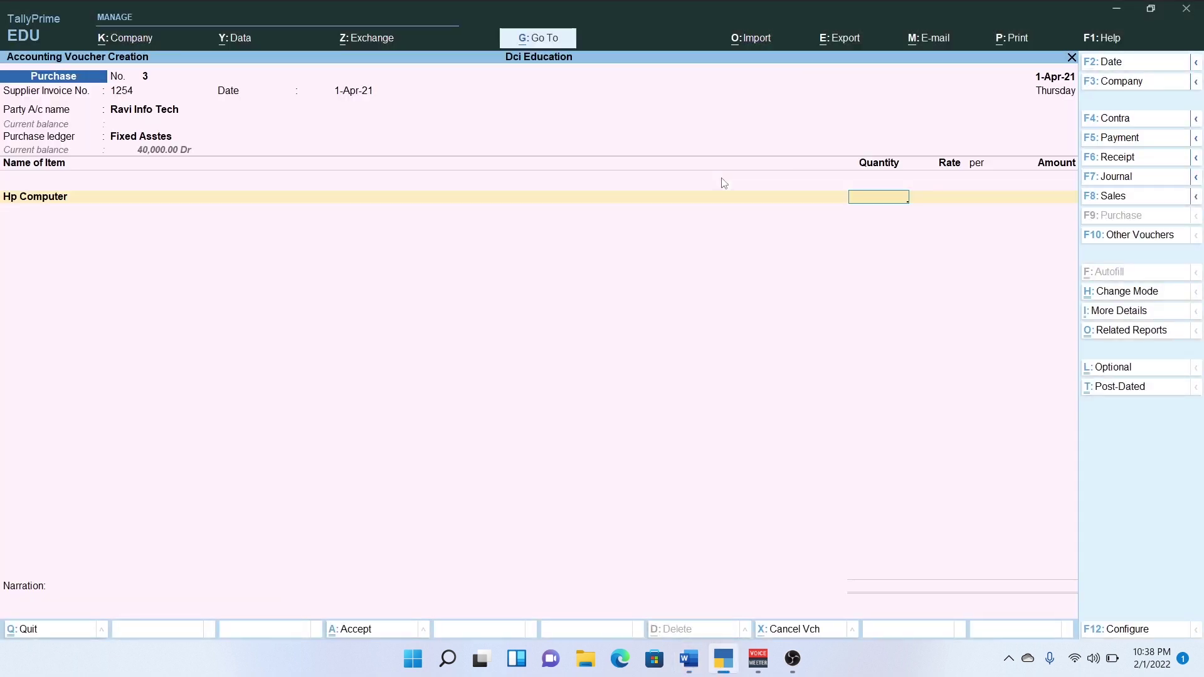
{"action": "type", "text": "20"}
{"action": "key", "text": "Return"}
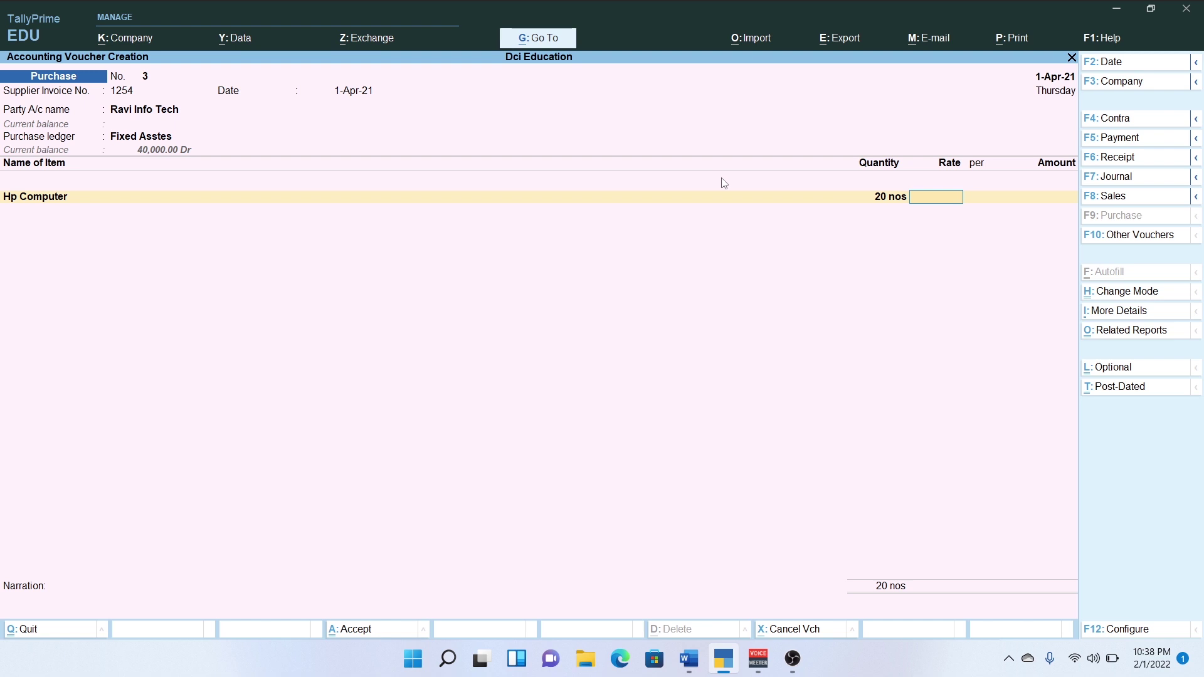
{"action": "type", "text": "22000"}
{"action": "key", "text": "Return"}
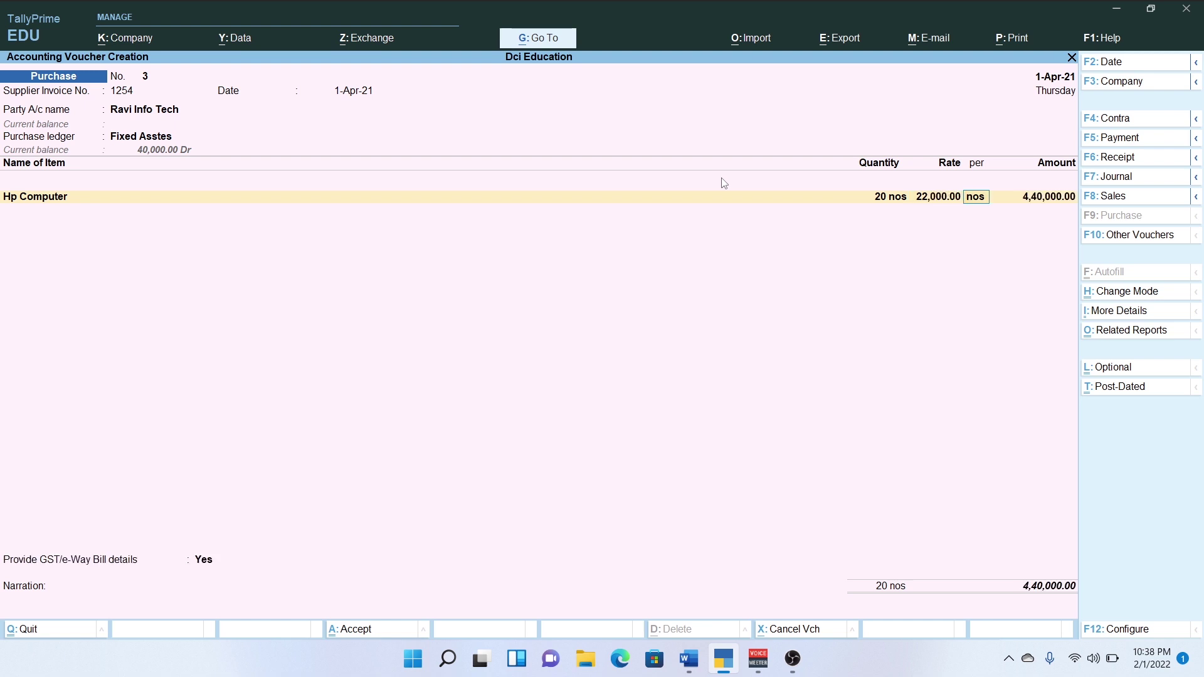
{"action": "key", "text": "Return"}
{"action": "key", "text": "Return"}
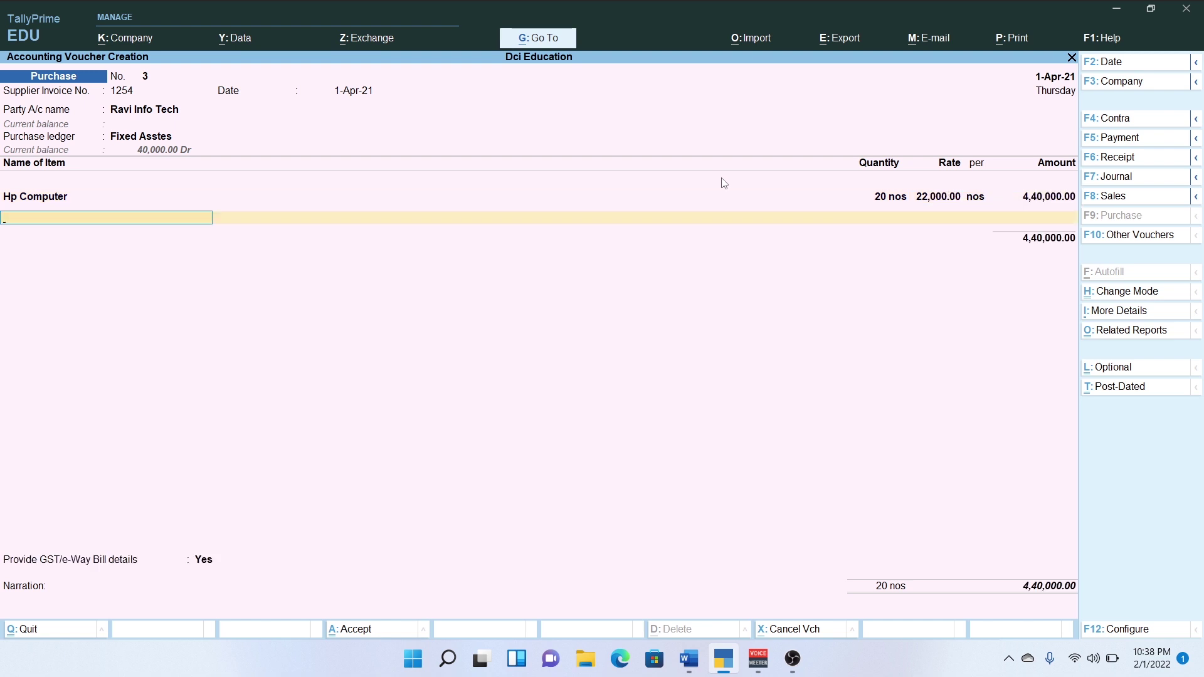
Add the Igst tax ledger without a description and set Provide GST/e-Way Bill details to No
{"action": "key", "text": "Return"}
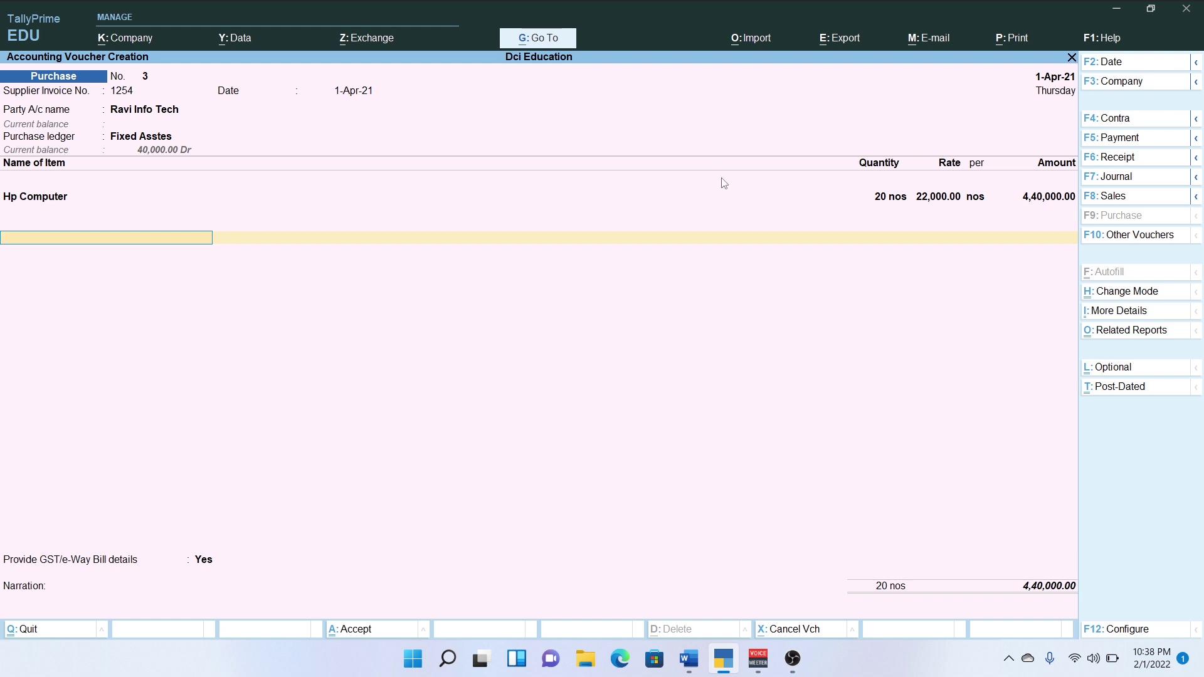
{"action": "type", "text": "I"}
{"action": "key", "text": "Return"}
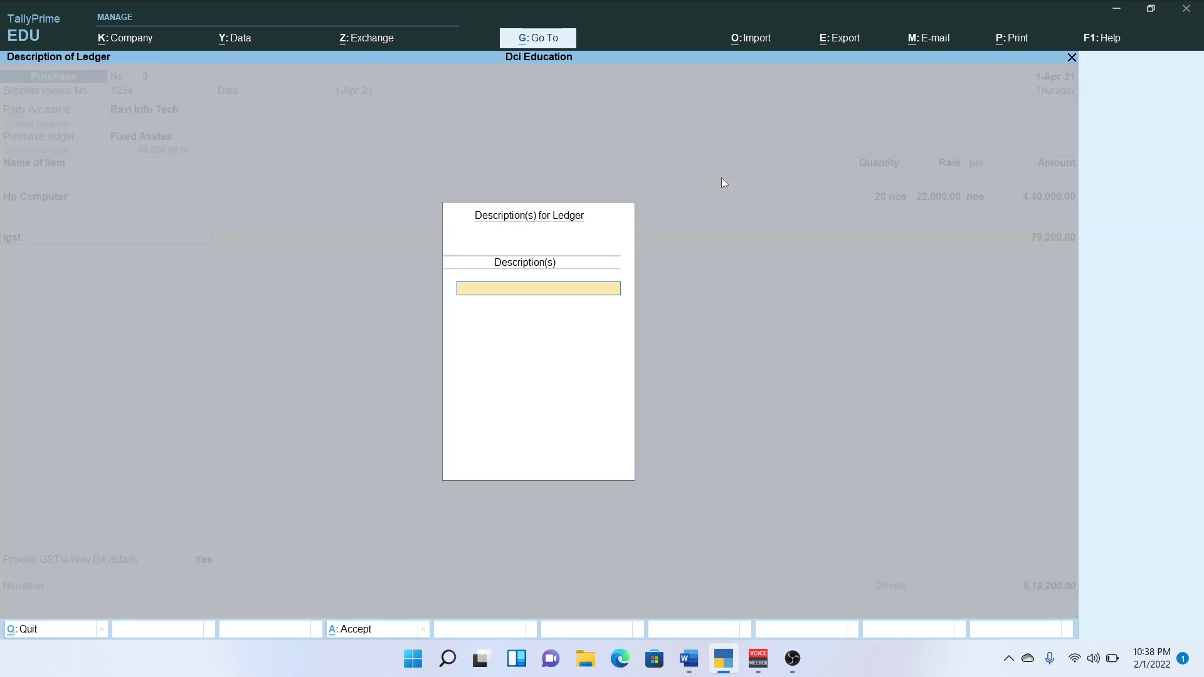
{"action": "key", "text": "Return"}
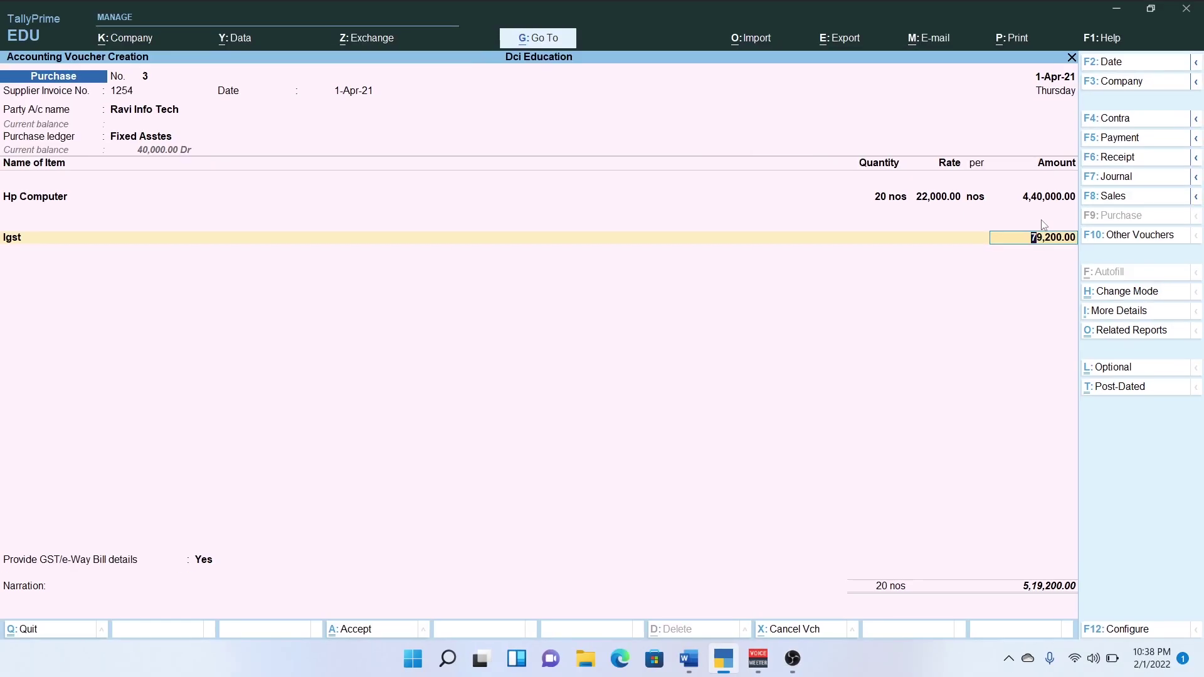
{"action": "key", "text": "Return"}
{"action": "key", "text": "Return"}
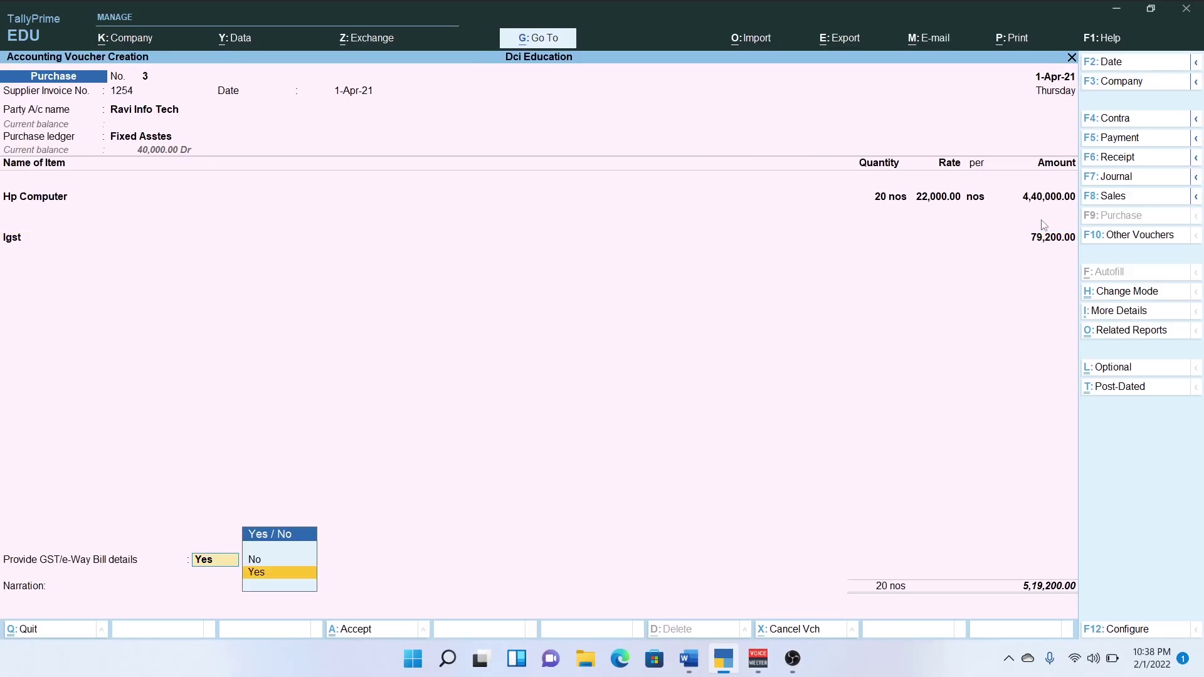
{"action": "key", "text": "n"}
{"action": "key", "text": "Return"}
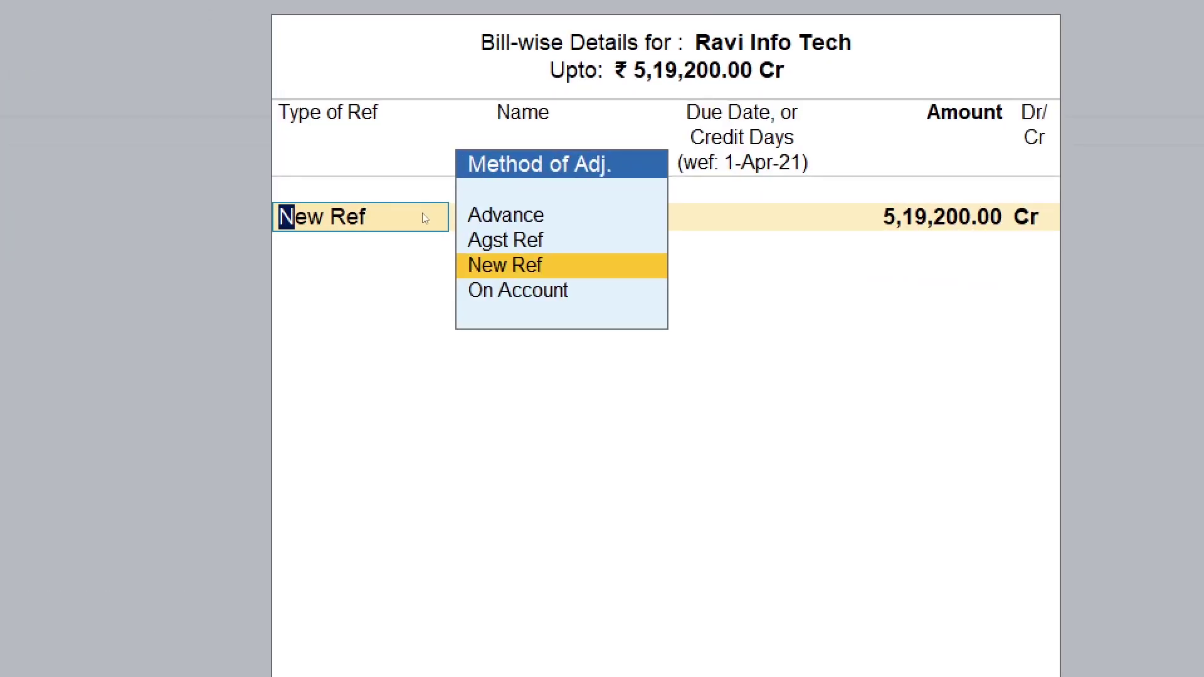
Record the bill as New Ref 1254 with 30 days' credit and save the voucher without a narration
{"action": "key", "text": "Return"}
{"action": "key", "text": "Return"}
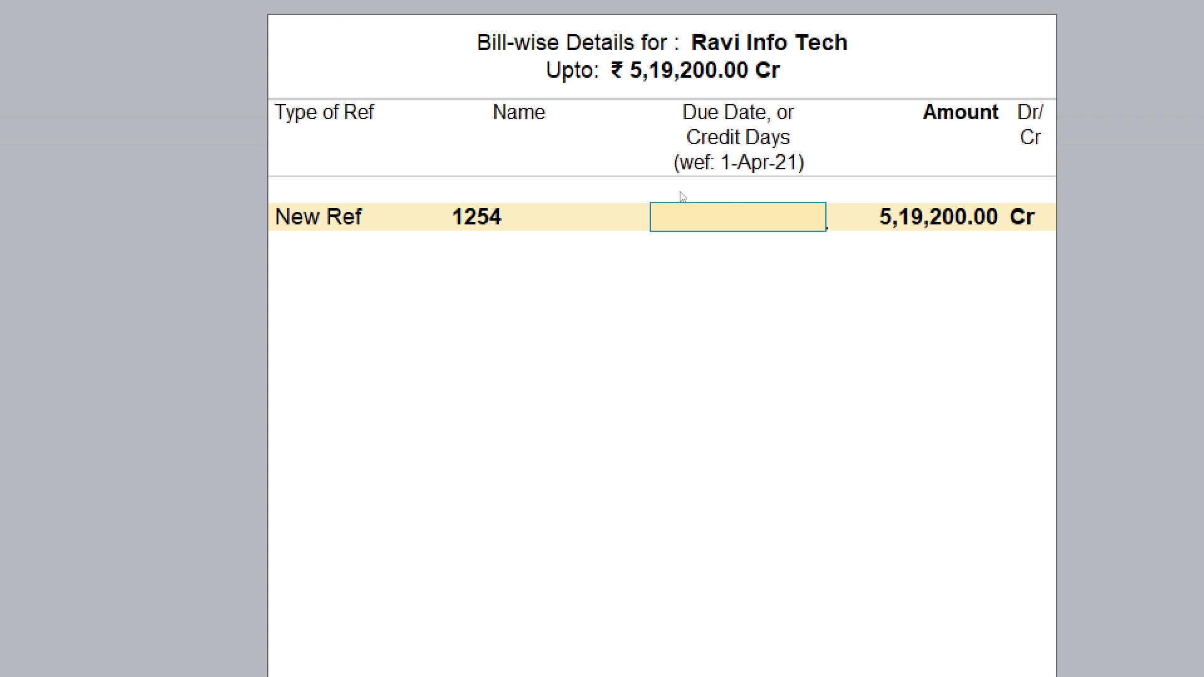
{"action": "type", "text": "30"}
{"action": "key", "text": "Return"}
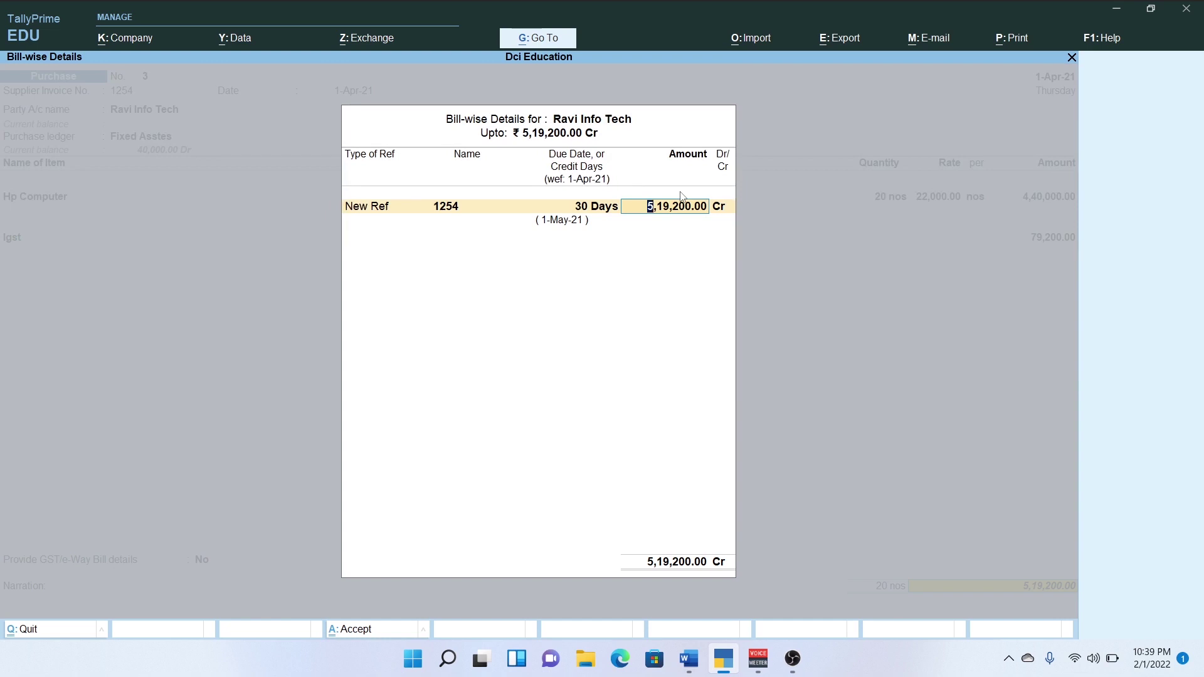
{"action": "key", "text": "Return"}
{"action": "key", "text": "Return"}
{"action": "key", "text": "Return"}
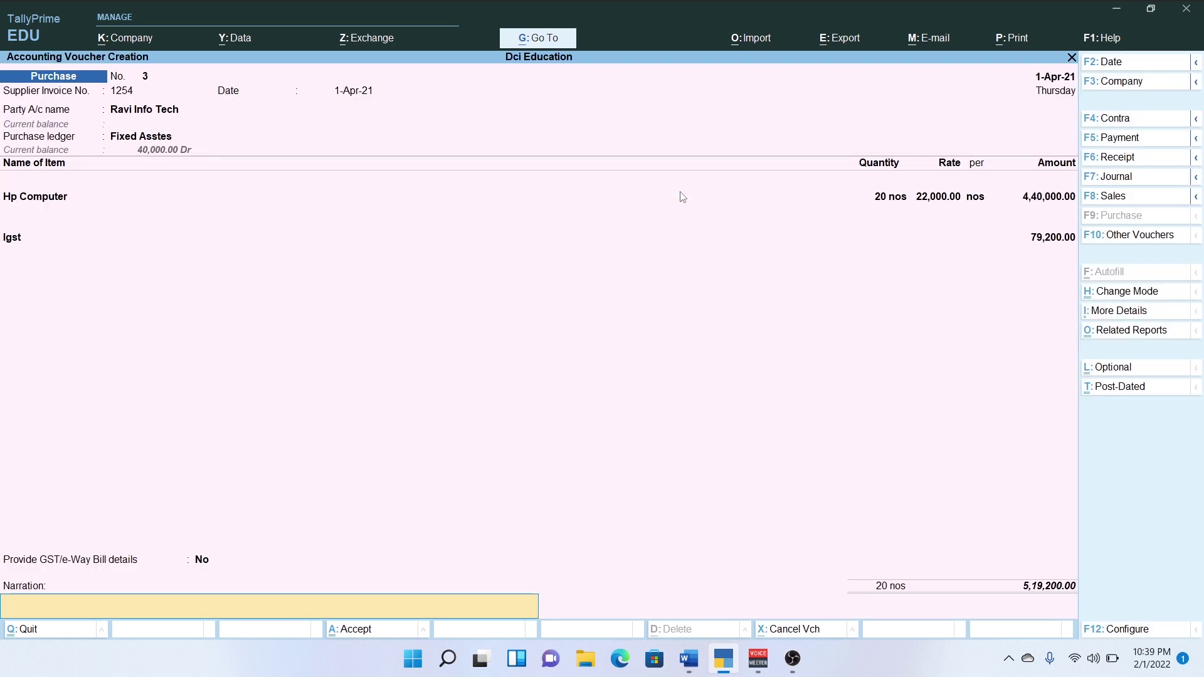
{"action": "key", "text": "Return"}
{"action": "key", "text": "Return"}
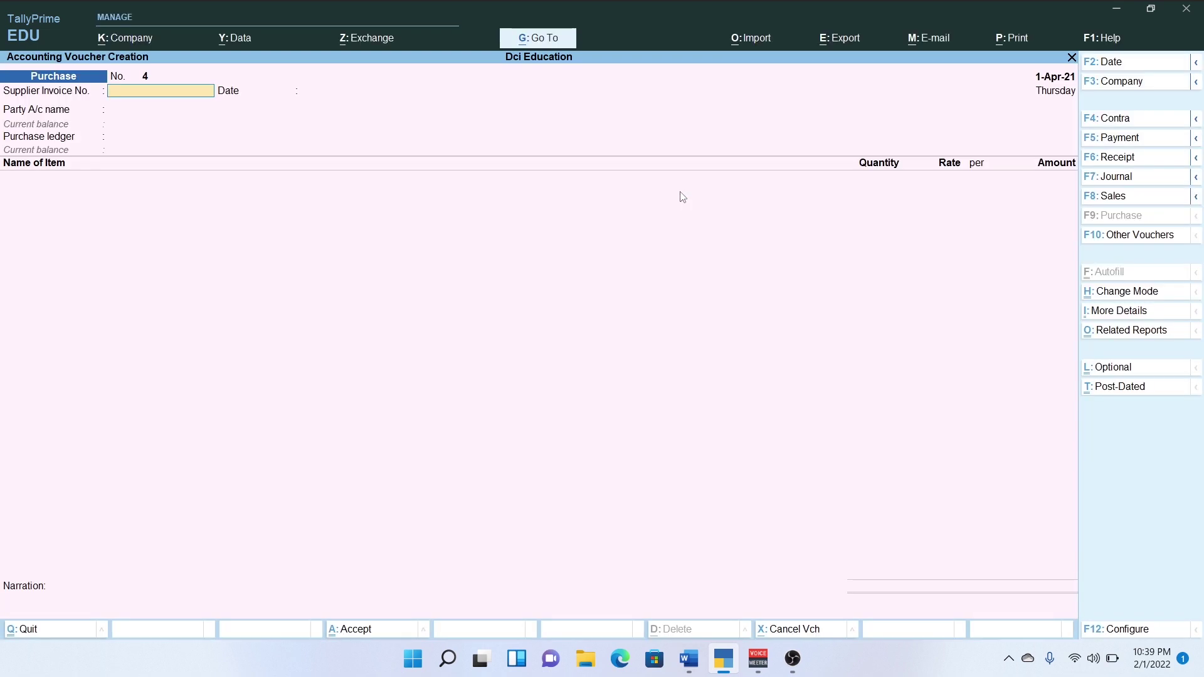
Look up the office table purchase in the Word list and enter supplier invoice number 1264 dated 1-Apr-21
{"action": "key", "text": "alt+Tab"}
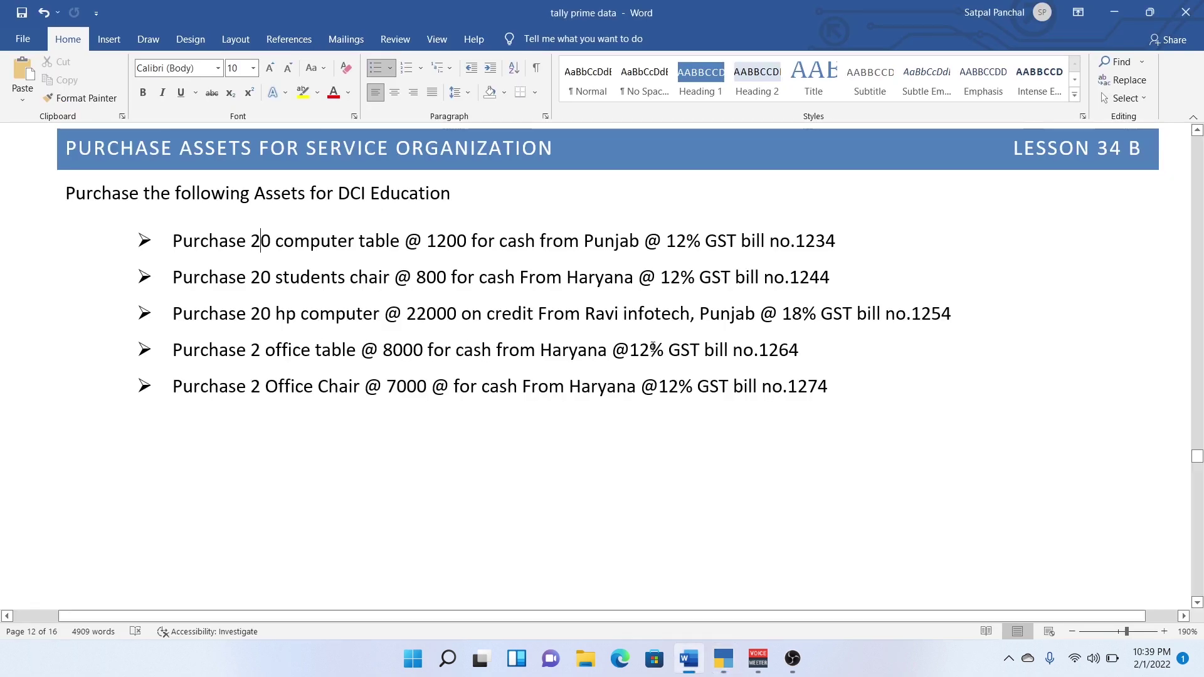
{"action": "key", "text": "alt"}
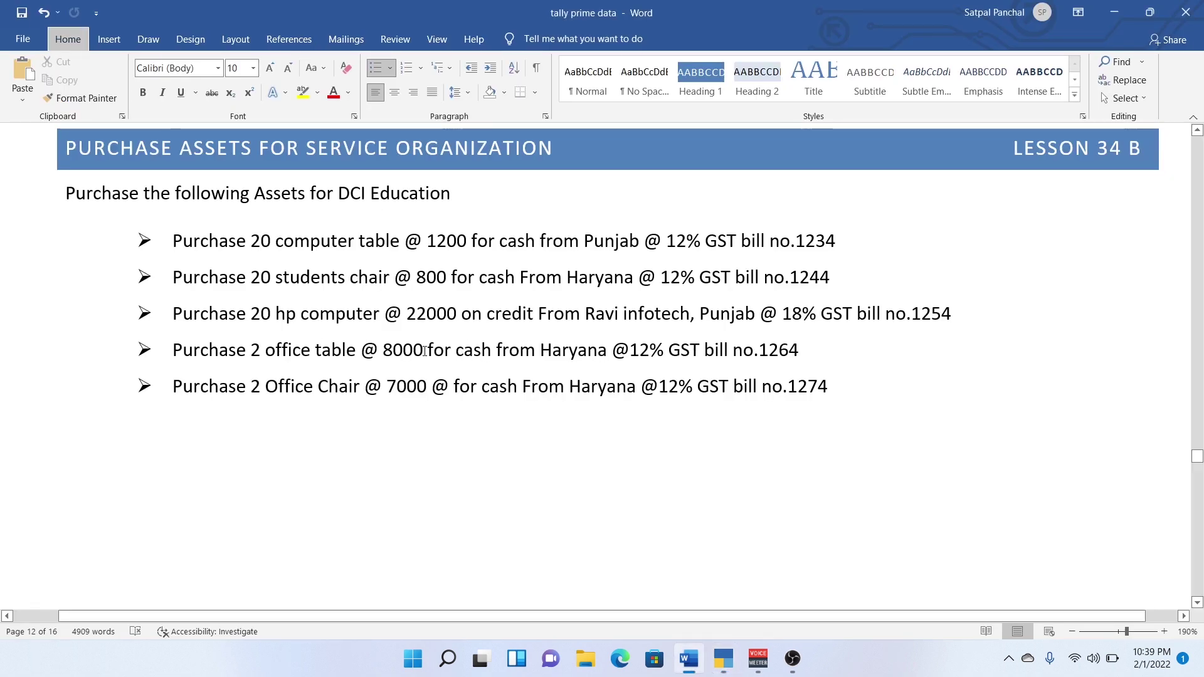
{"action": "key", "text": "alt+Tab"}
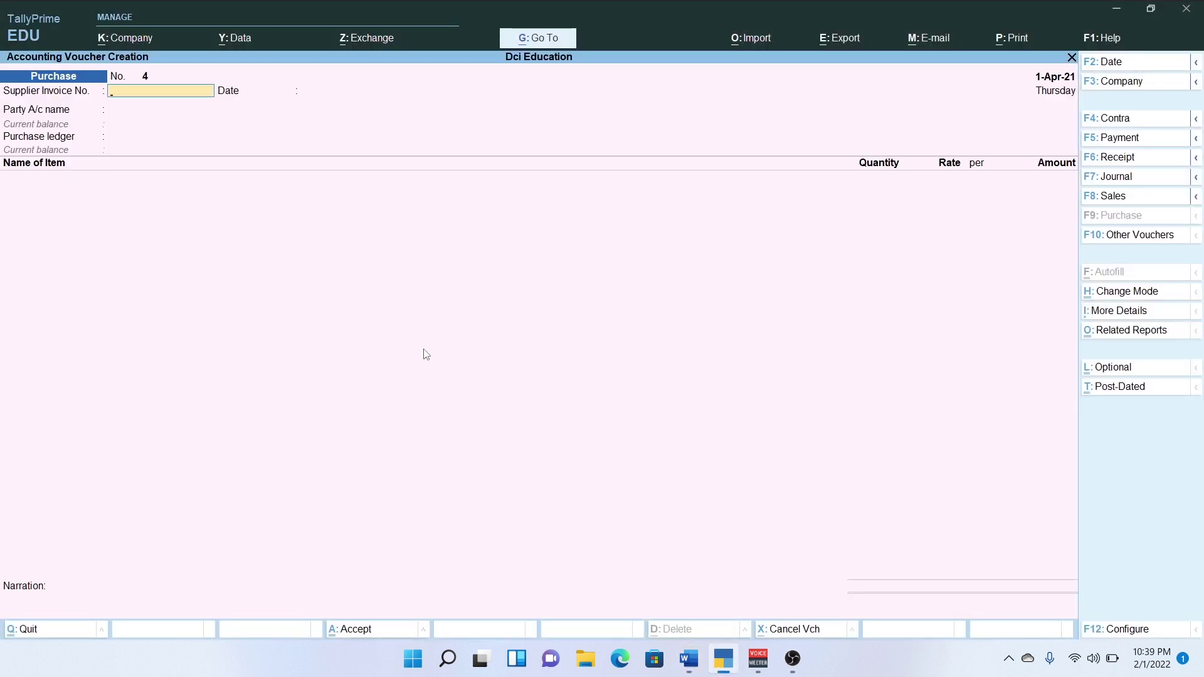
{"action": "key", "text": "alt+Tab"}
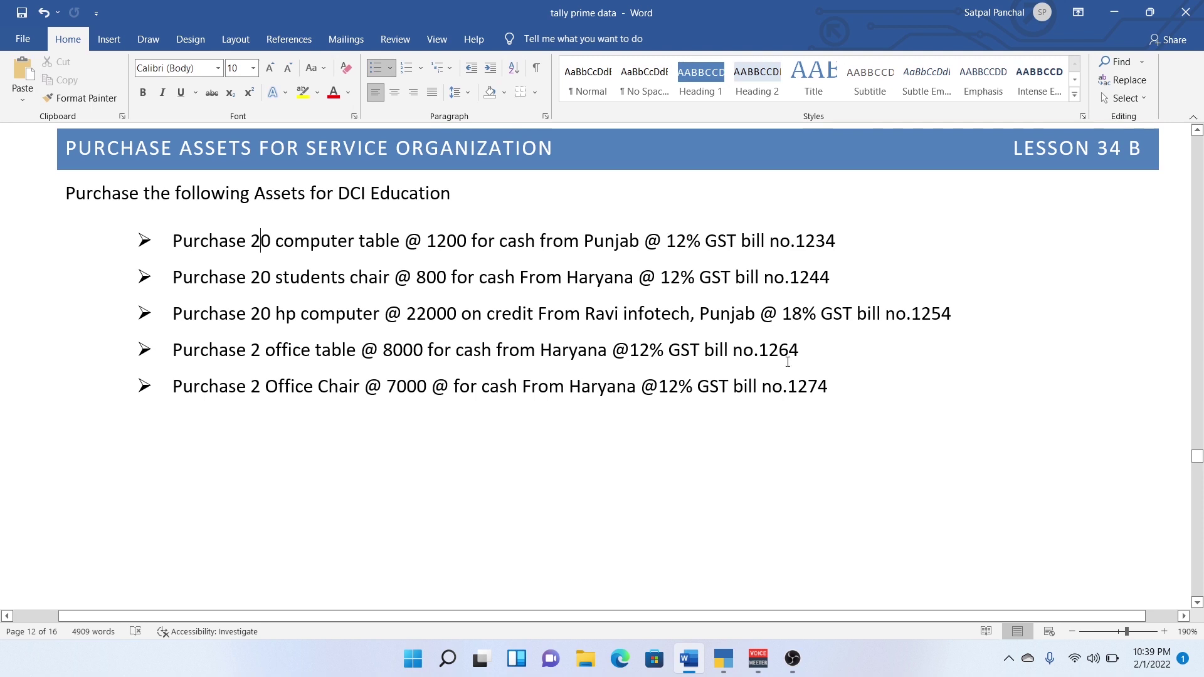
{"action": "key", "text": "alt+Tab"}
{"action": "type", "text": "26"}
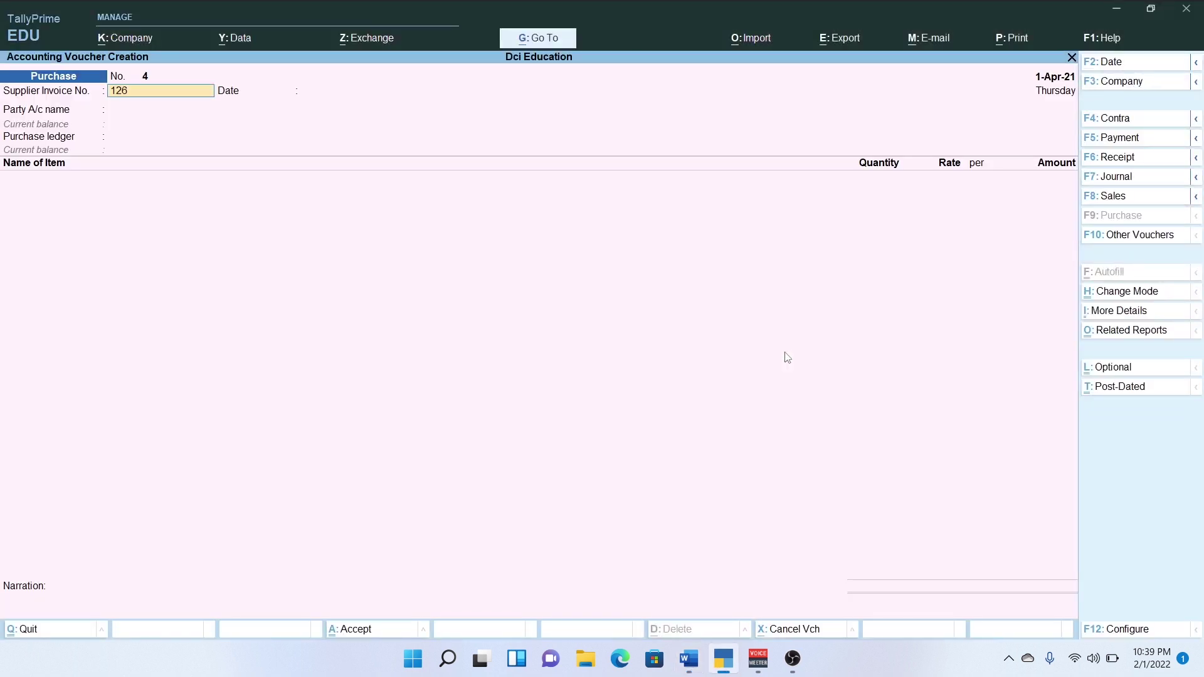
{"action": "type", "text": "4"}
{"action": "key", "text": "Return"}
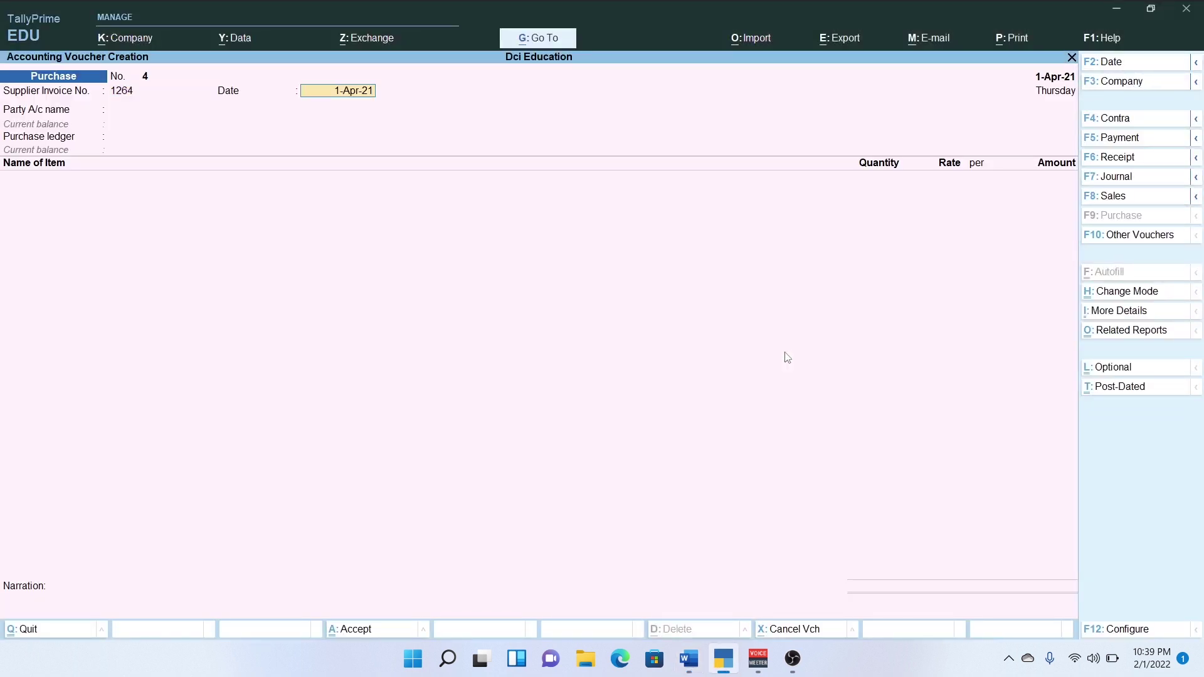
{"action": "key", "text": "Return"}
Select Cash as the party, leave the receipt details blank and keep Haryana, India as the supplier's location
{"action": "key", "text": "Return"}
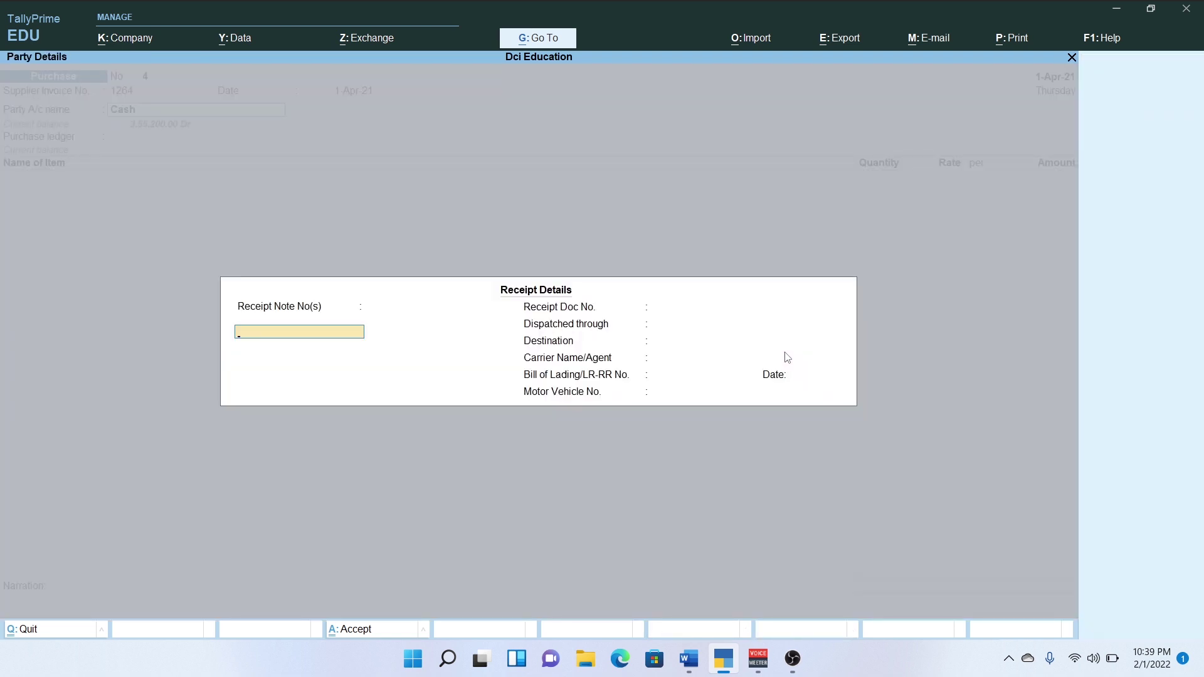
{"action": "key", "text": "Return"}
{"action": "key", "text": "Return"}
{"action": "key", "text": "Return"}
{"action": "key", "text": "Return"}
{"action": "key", "text": "Return"}
{"action": "key", "text": "Return"}
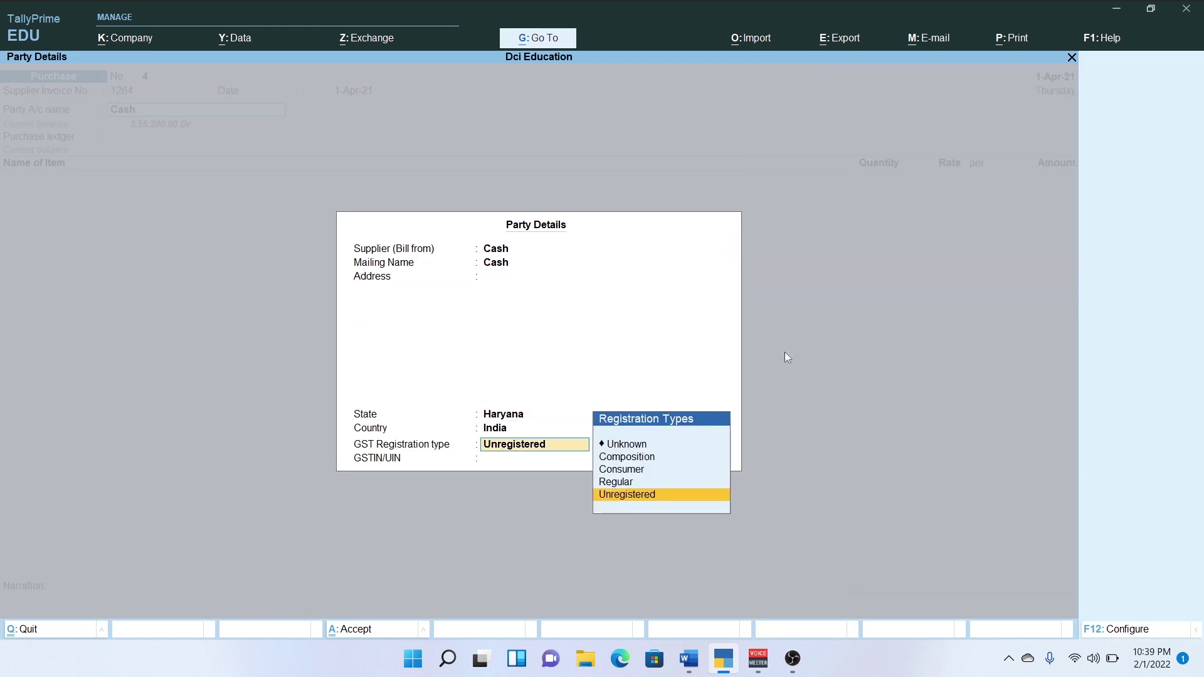
Set the cash party's GST registration type to Regular and enter its GSTIN
{"action": "key", "text": "Up"}
{"action": "key", "text": "Return"}
{"action": "type", "text": "4"}
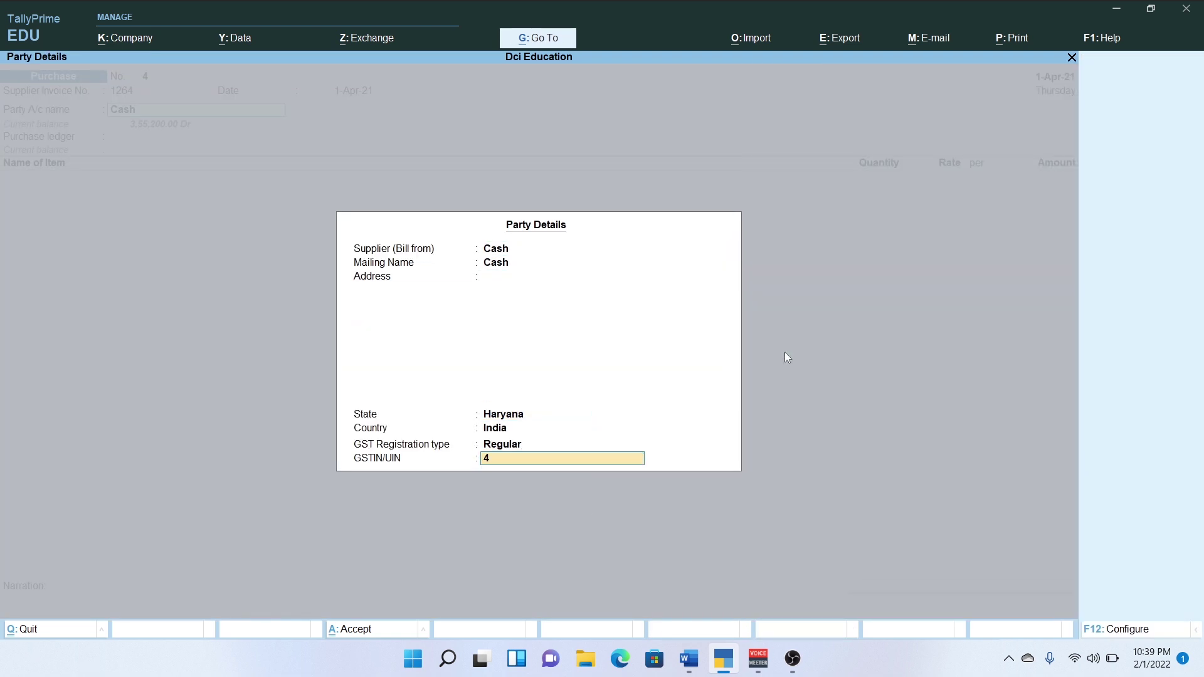
{"action": "type", "text": "6454"}
{"action": "key", "text": "Return"}
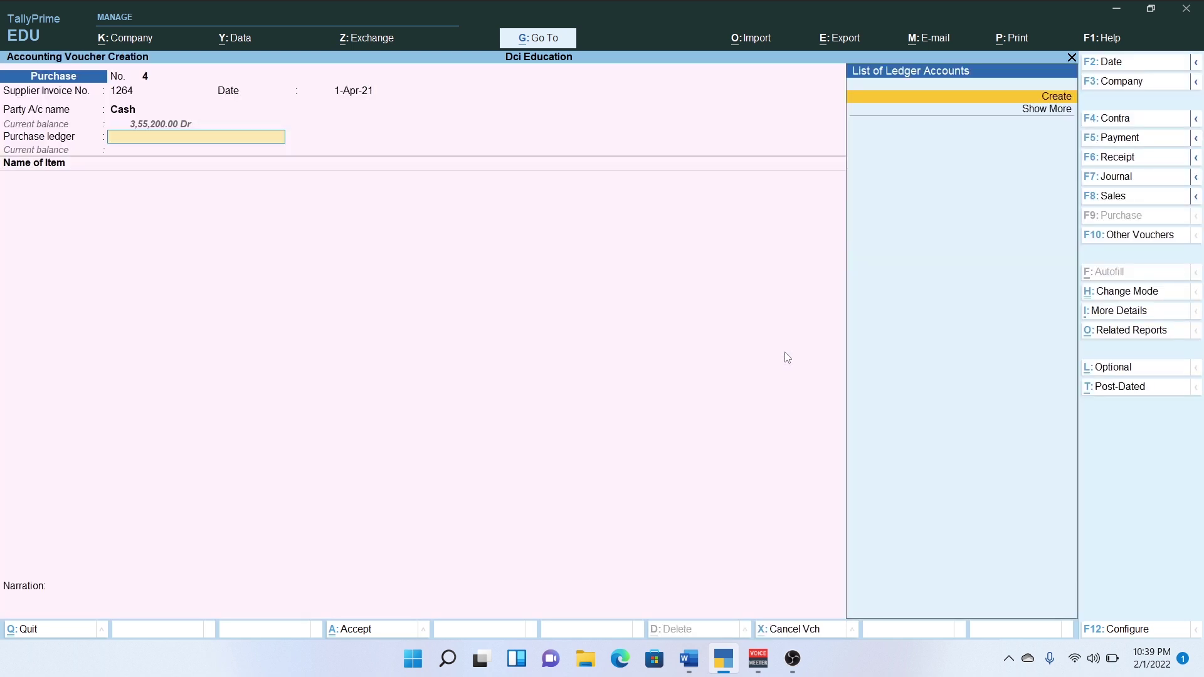
Show more ledgers and choose Fixed Asstes as the purchase ledger for invoice 1264
{"action": "key", "text": "Down"}
{"action": "key", "text": "Return"}
{"action": "key", "text": "Down"}
{"action": "key", "text": "Return"}
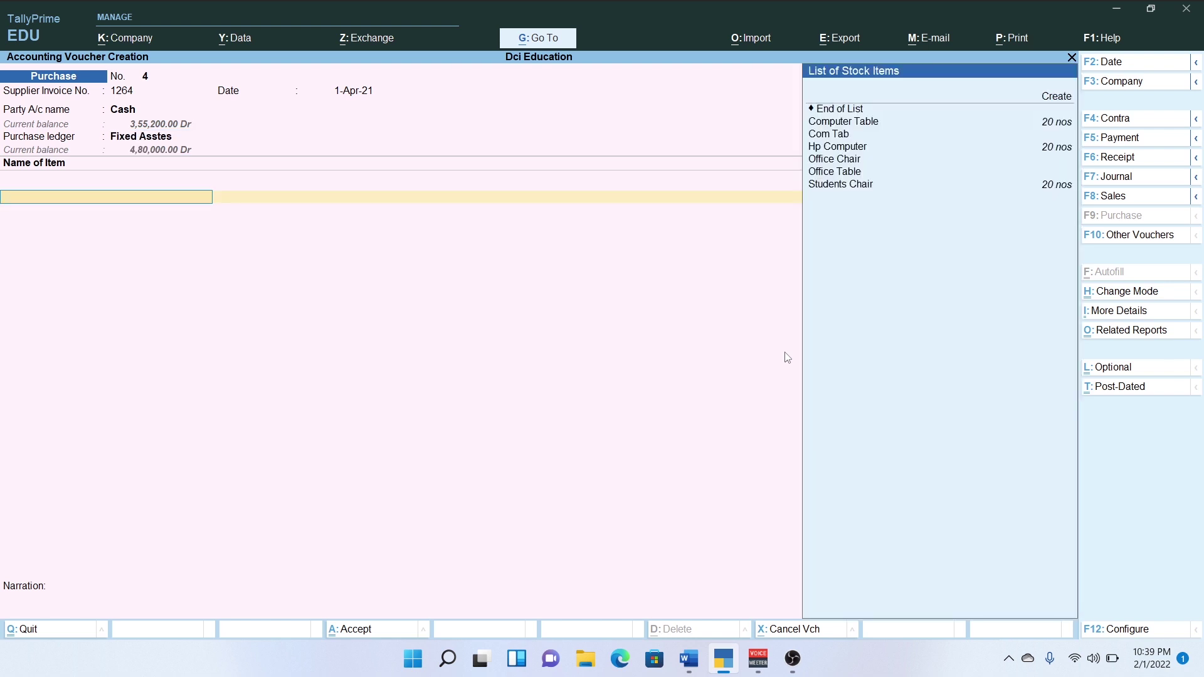
Choose Office Table as the stock item for supplier invoice 1264
{"action": "key", "text": "Down"}
{"action": "key", "text": "Down"}
{"action": "key", "text": "alt+Tab"}
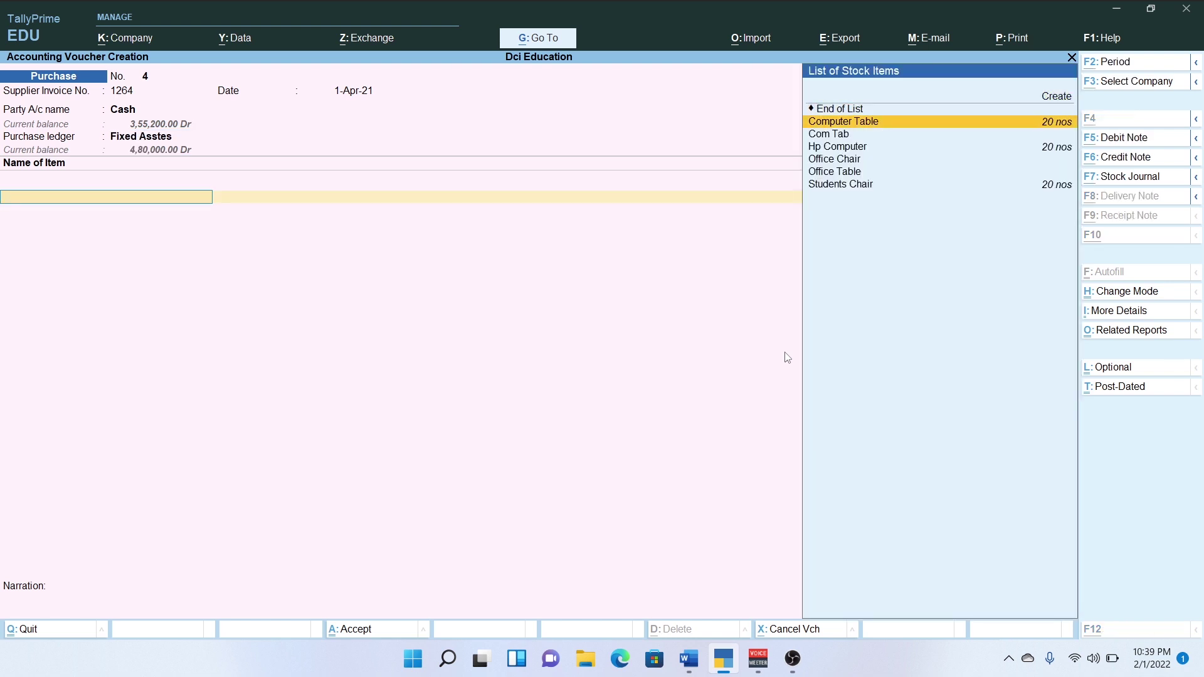
{"action": "key", "text": "alt+Tab"}
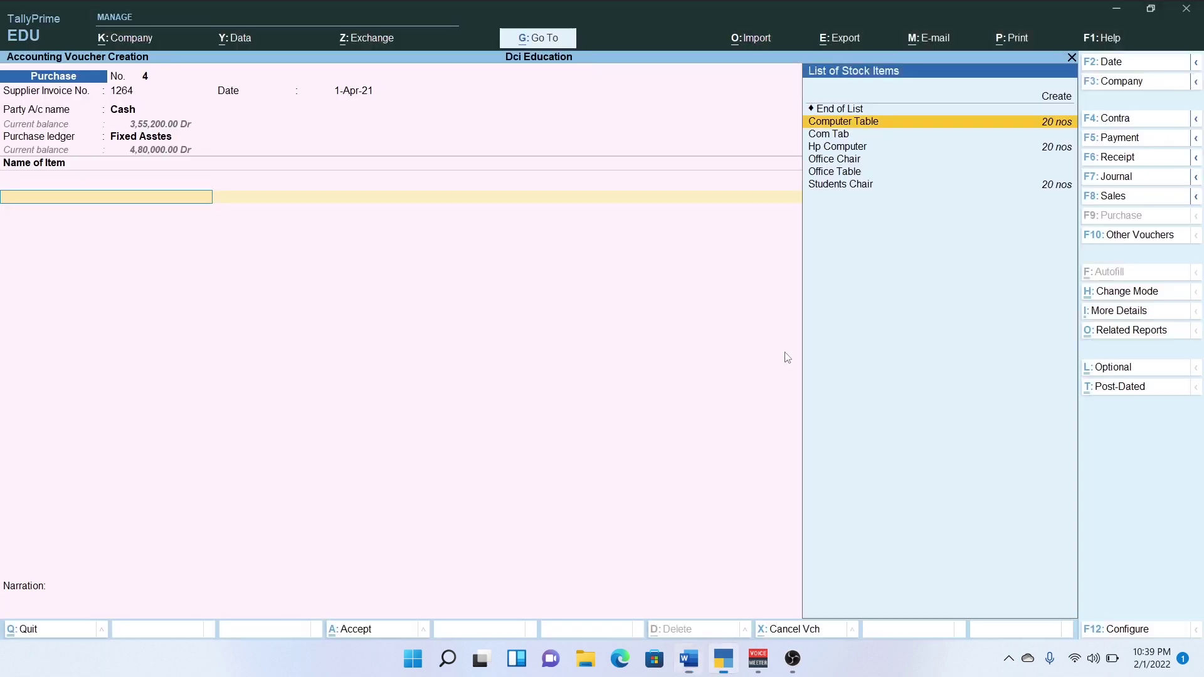
{"action": "key", "text": "Down"}
{"action": "key", "text": "Down"}
{"action": "key", "text": "Down"}
{"action": "key", "text": "Down"}
{"action": "key", "text": "Return"}
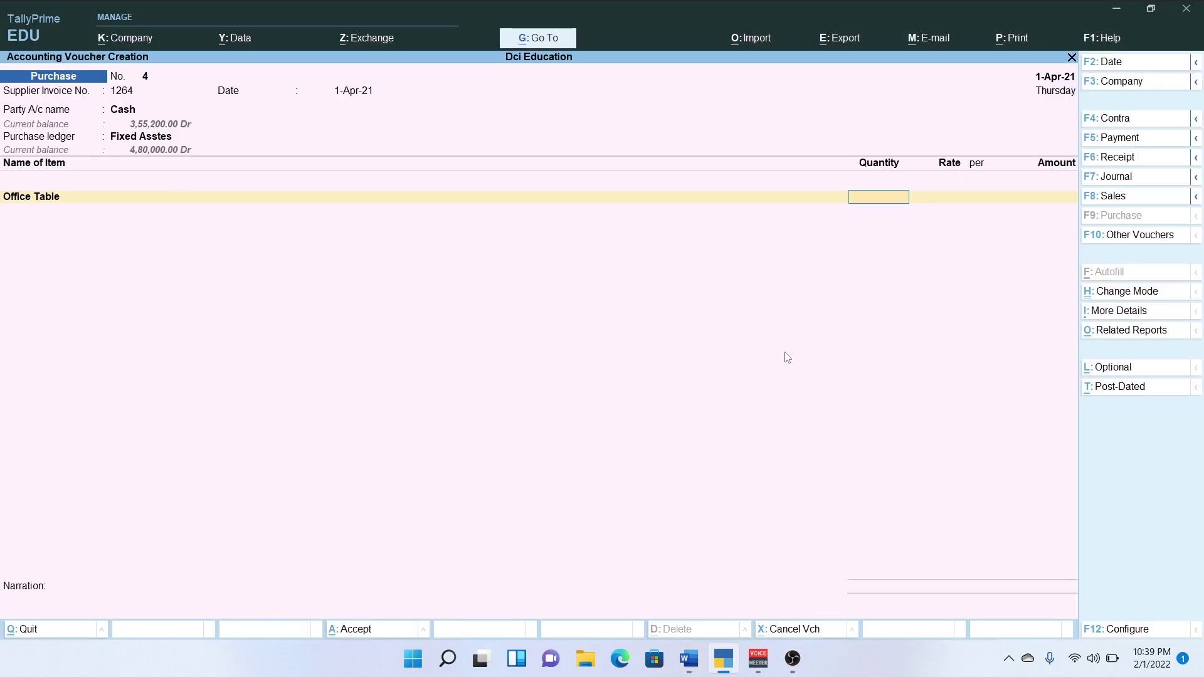
Enter a quantity of 2 nos at a rate of 8,000 per nos for the Office Table
{"action": "type", "text": "2"}
{"action": "key", "text": "Return"}
{"action": "type", "text": "8000"}
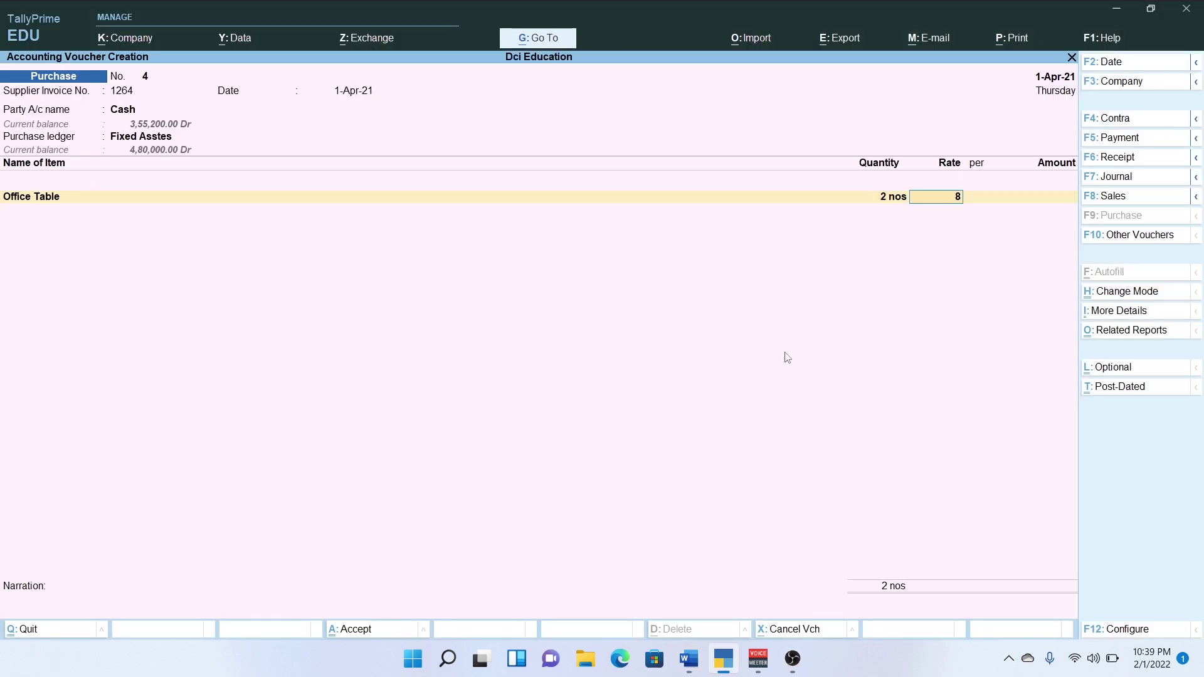
{"action": "key", "text": "Return"}
{"action": "key", "text": "Return"}
{"action": "key", "text": "Return"}
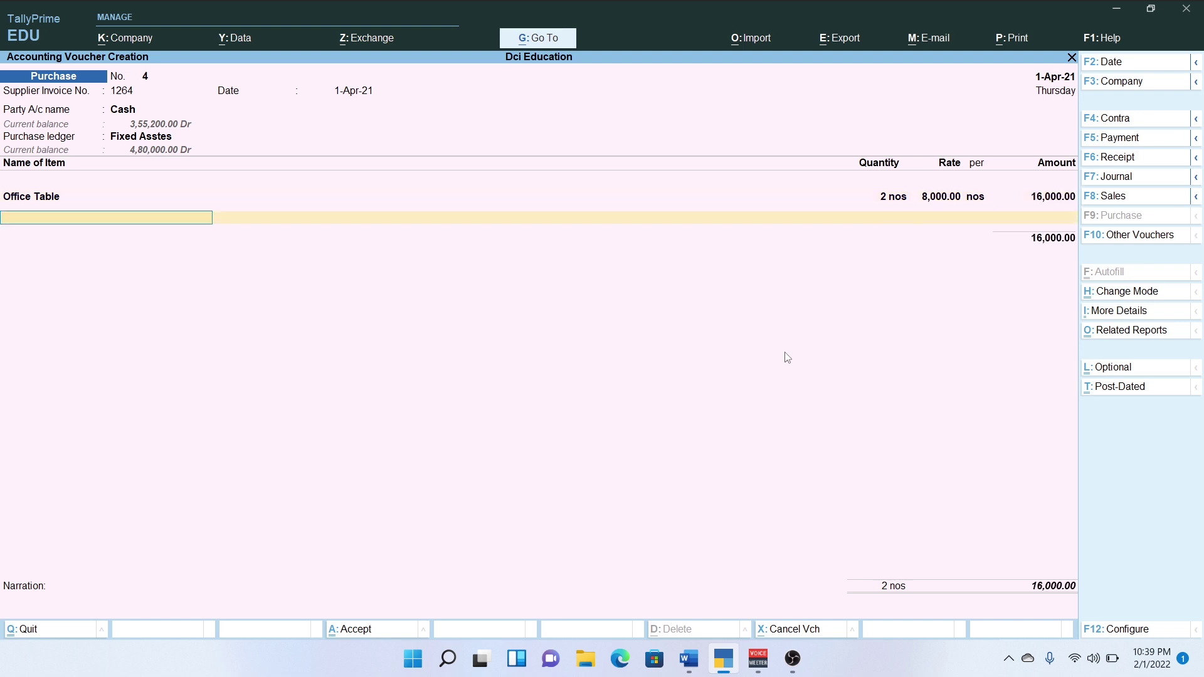
End the item list and add the Cgst and Sgst ledgers to the office table invoice
{"action": "key", "text": "Return"}
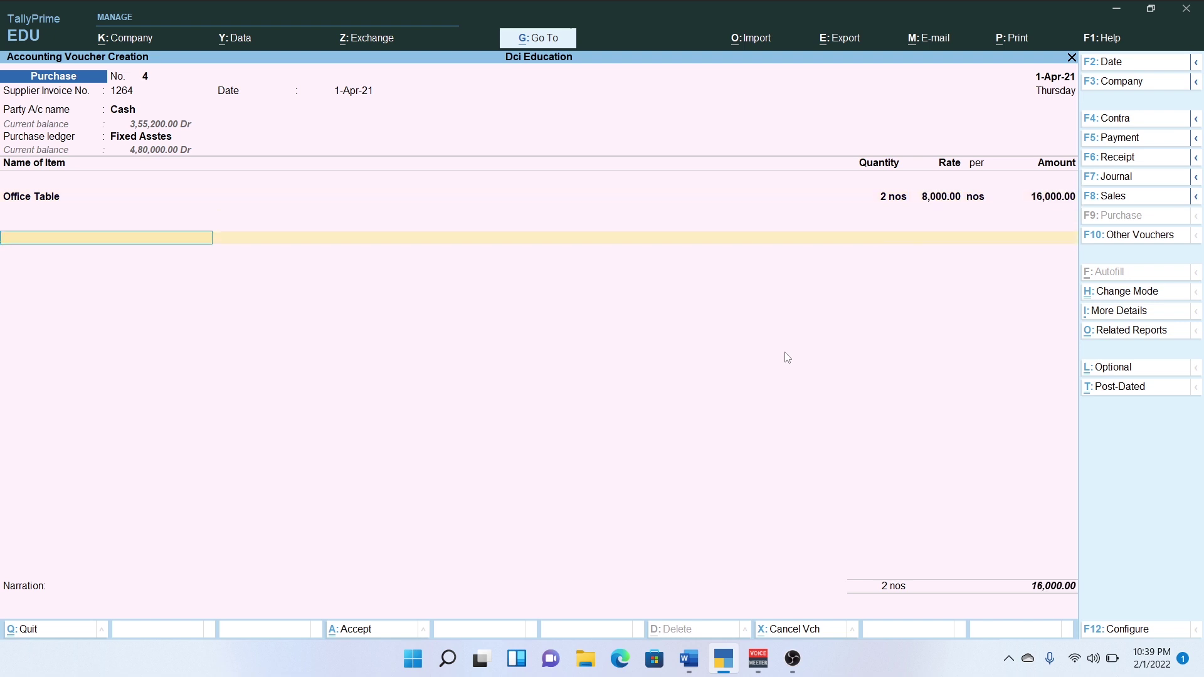
{"action": "type", "text": "c"}
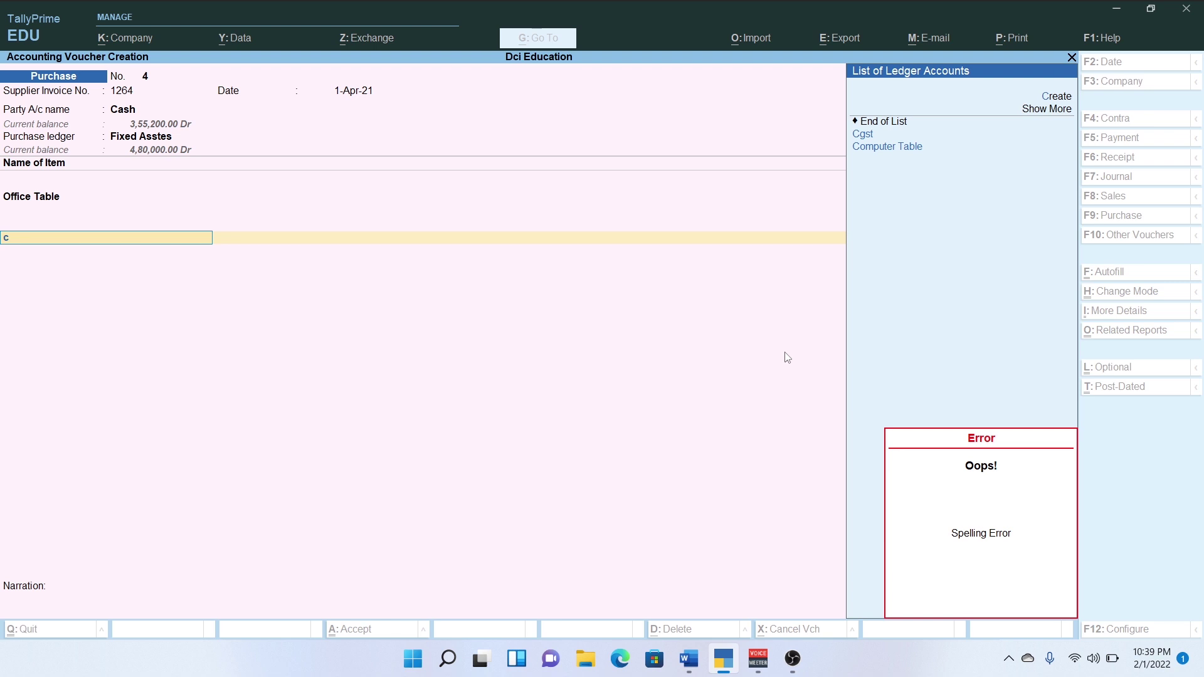
{"action": "key", "text": "Up"}
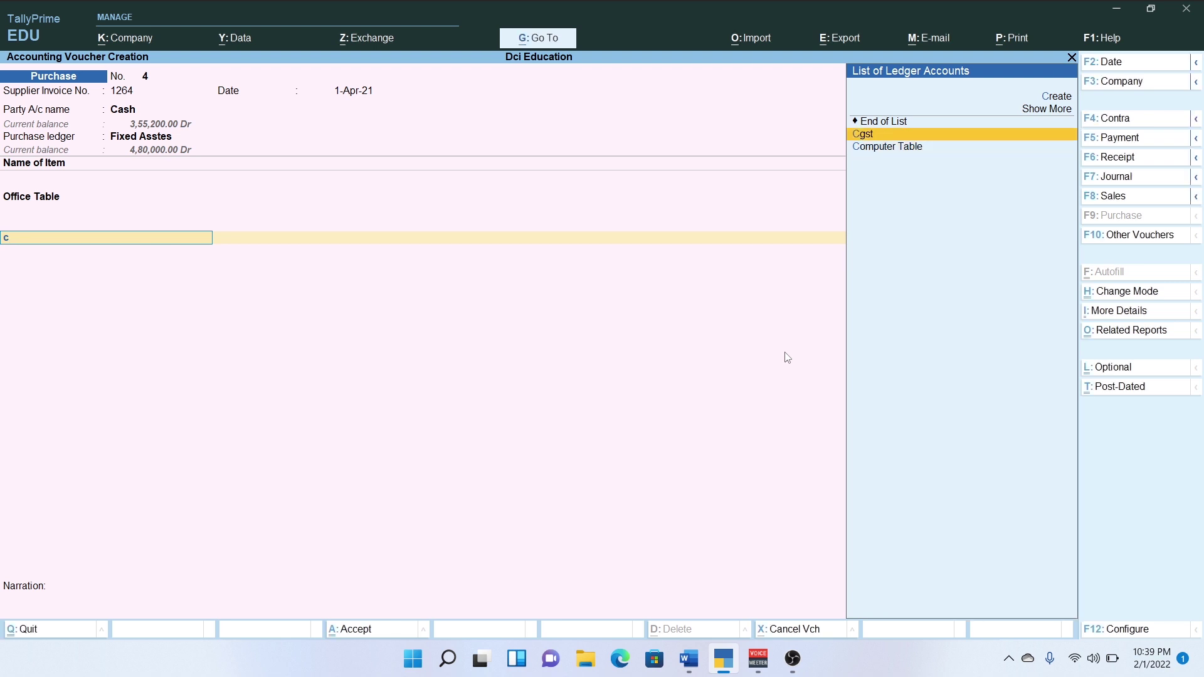
{"action": "key", "text": "Return"}
{"action": "key", "text": "Return"}
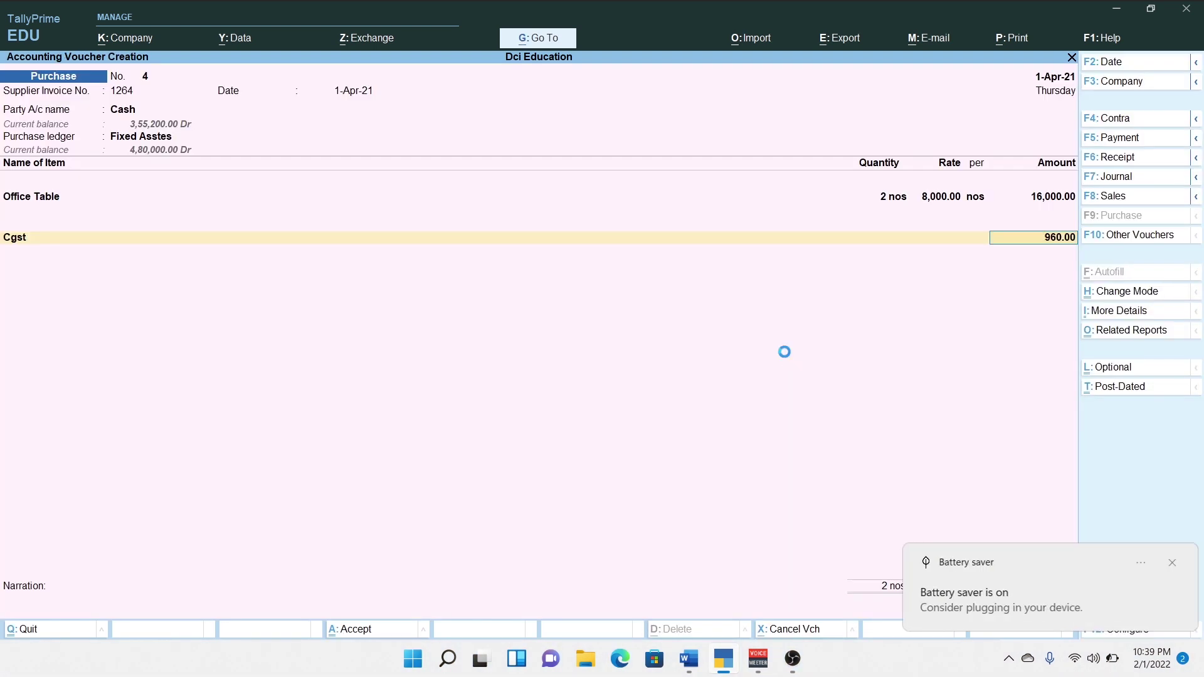
{"action": "key", "text": "Return"}
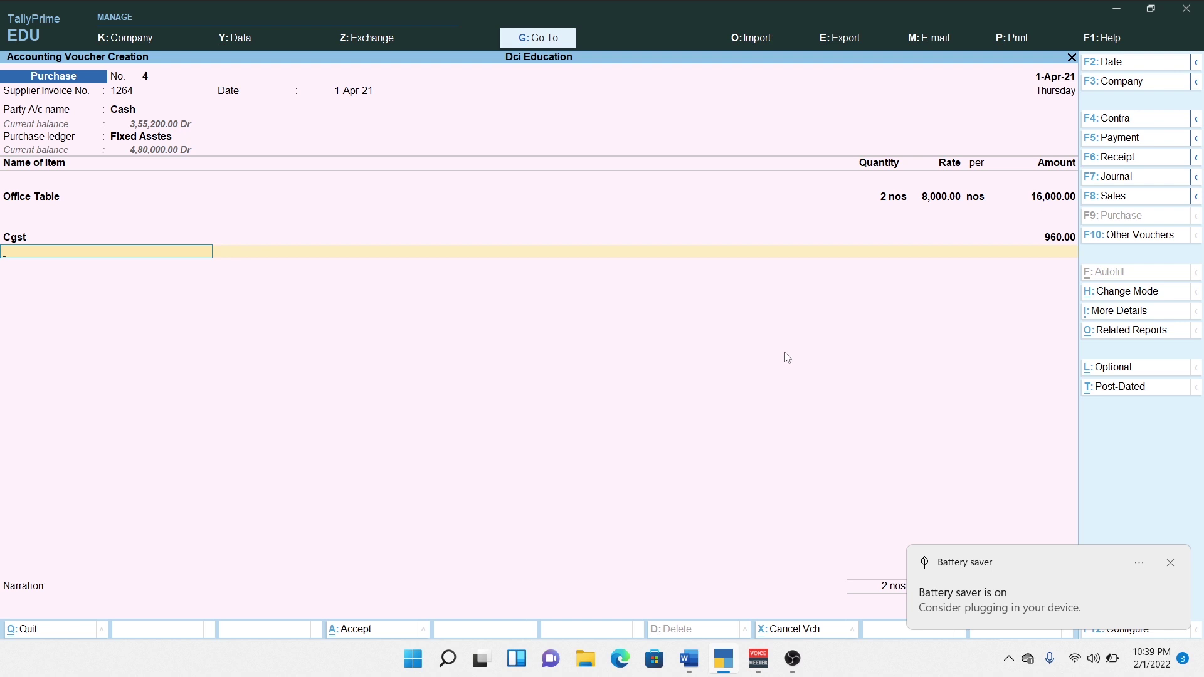
{"action": "type", "text": "s"}
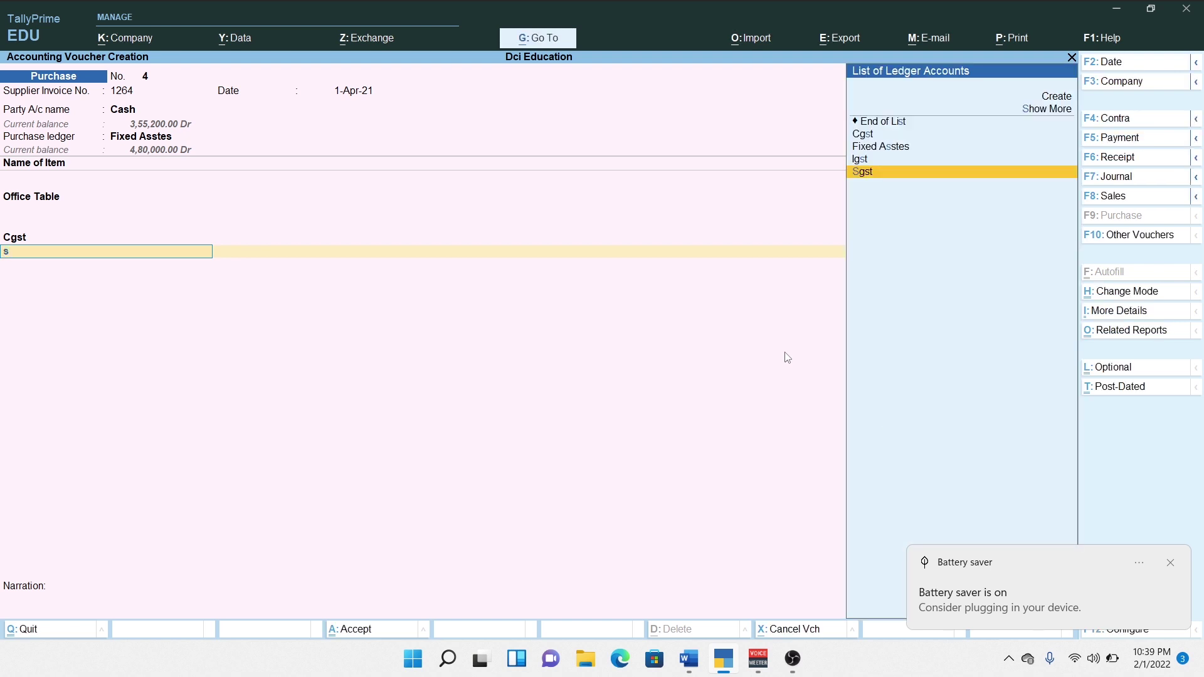
{"action": "key", "text": "Return"}
{"action": "key", "text": "Return"}
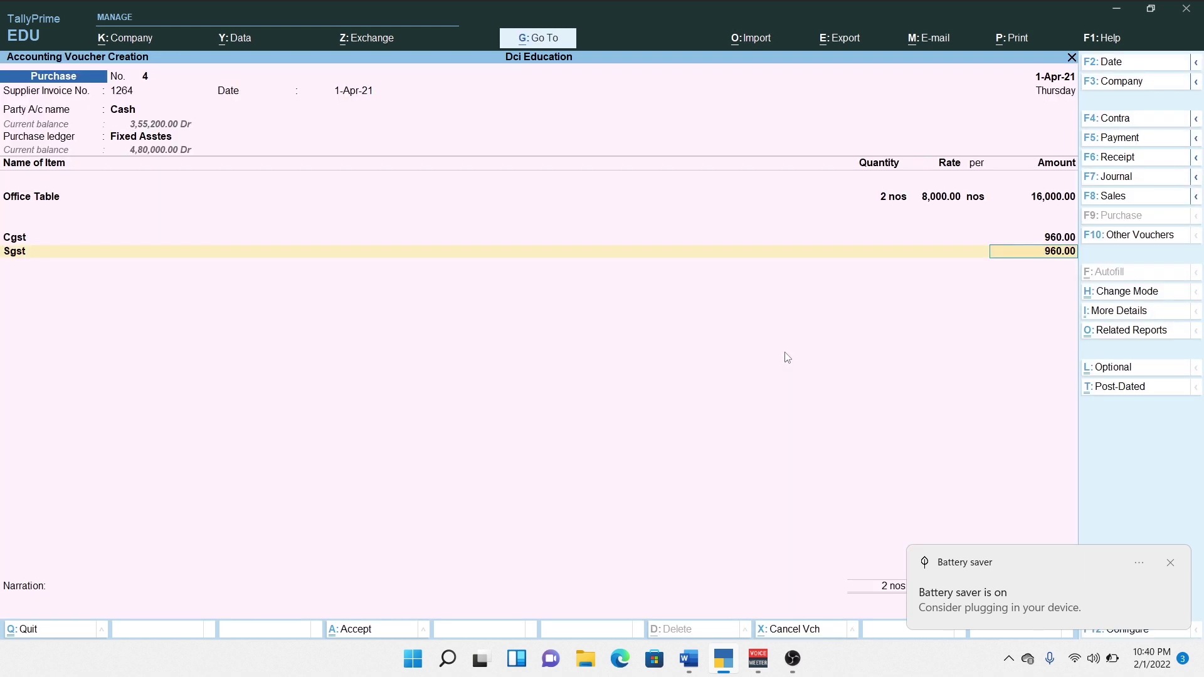
{"action": "key", "text": "Return"}
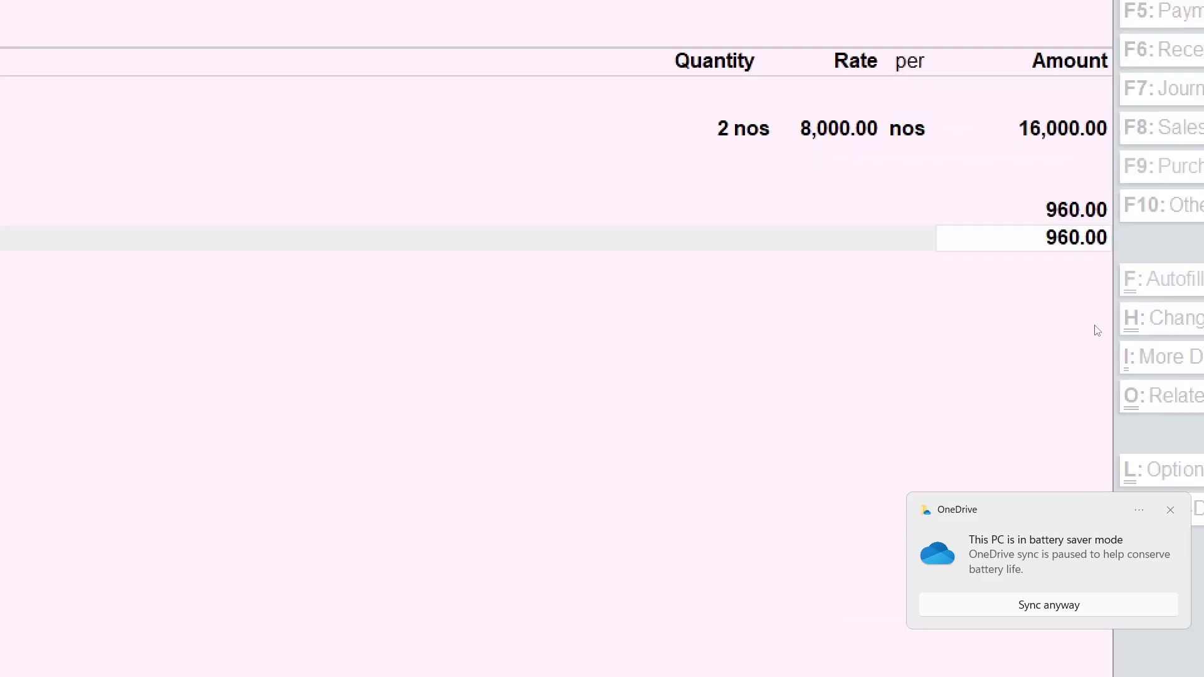
Dismiss the OneDrive notification and save the office table purchase voucher with a blank narration
{"action": "left_click", "coordinate": [1170, 510]}
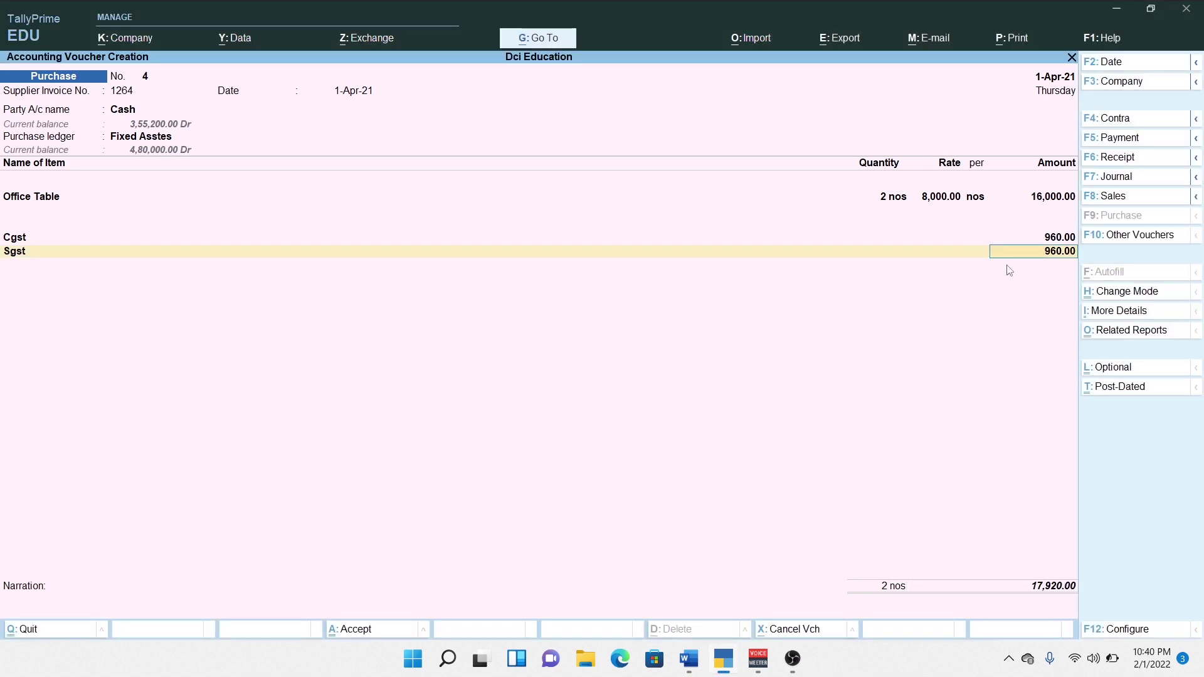
{"action": "key", "text": "Return"}
{"action": "key", "text": "Return"}
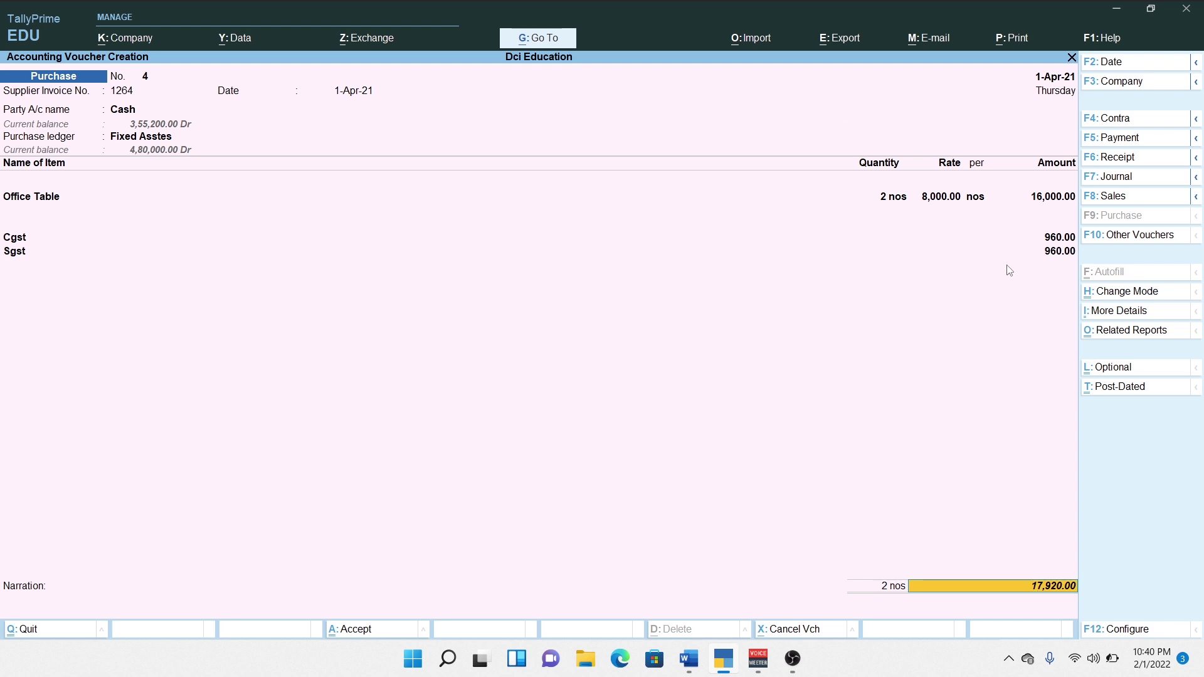
{"action": "key", "text": "Return"}
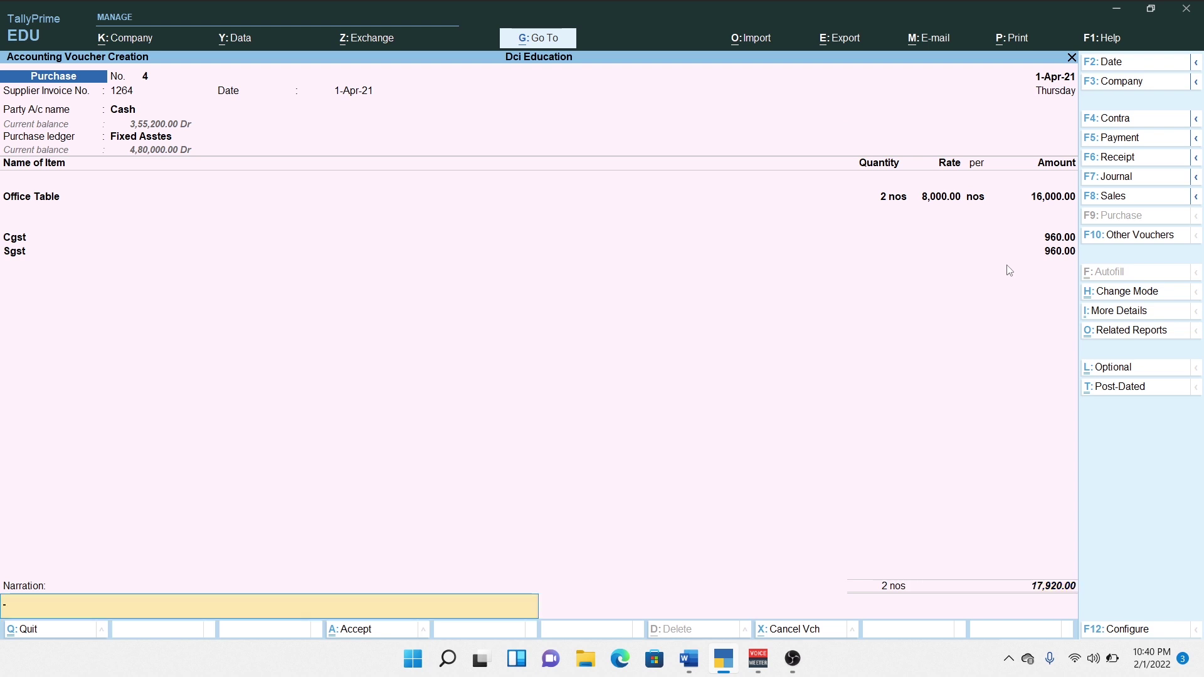
{"action": "key", "text": "Return"}
{"action": "key", "text": "Return"}
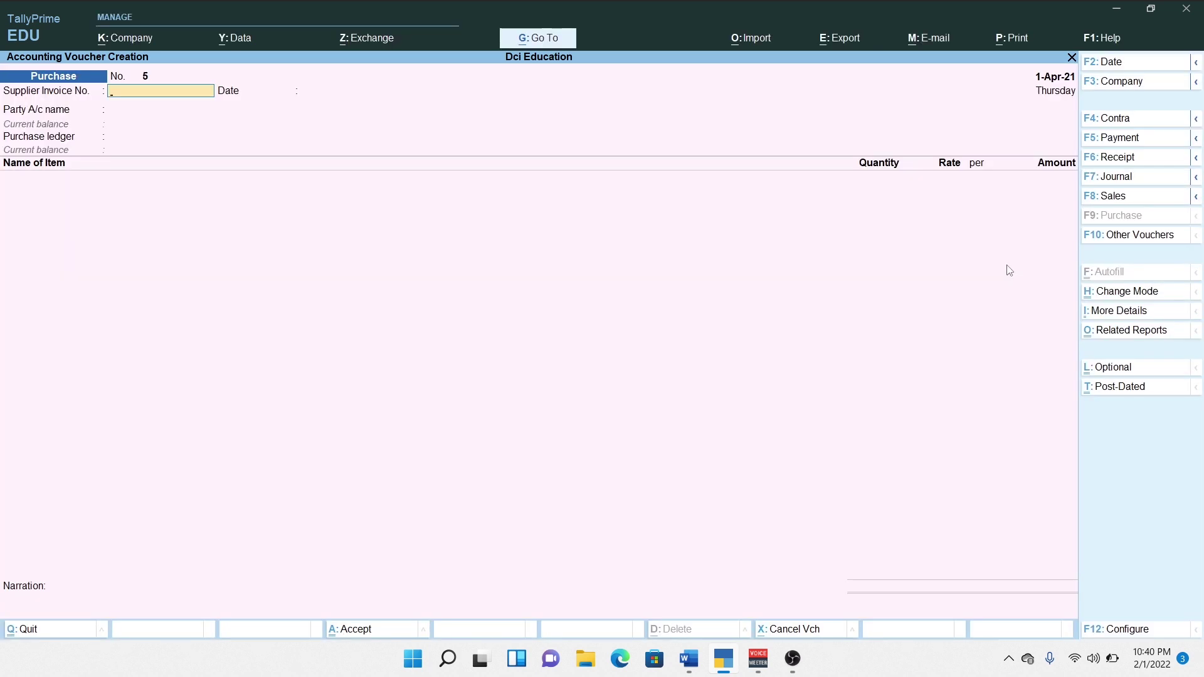
Look up the office chair purchase in the Word list and enter supplier invoice number 1274 dated 1-Apr-21
{"action": "key", "text": "alt+Tab"}
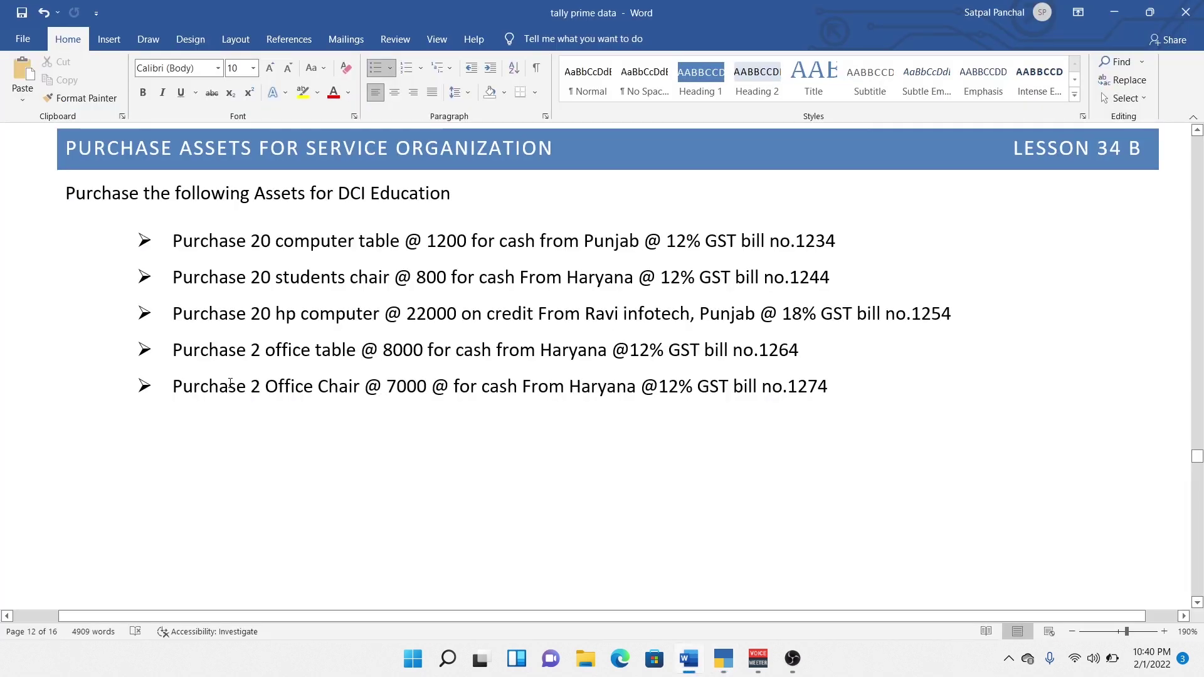
{"action": "key", "text": "alt+Tab"}
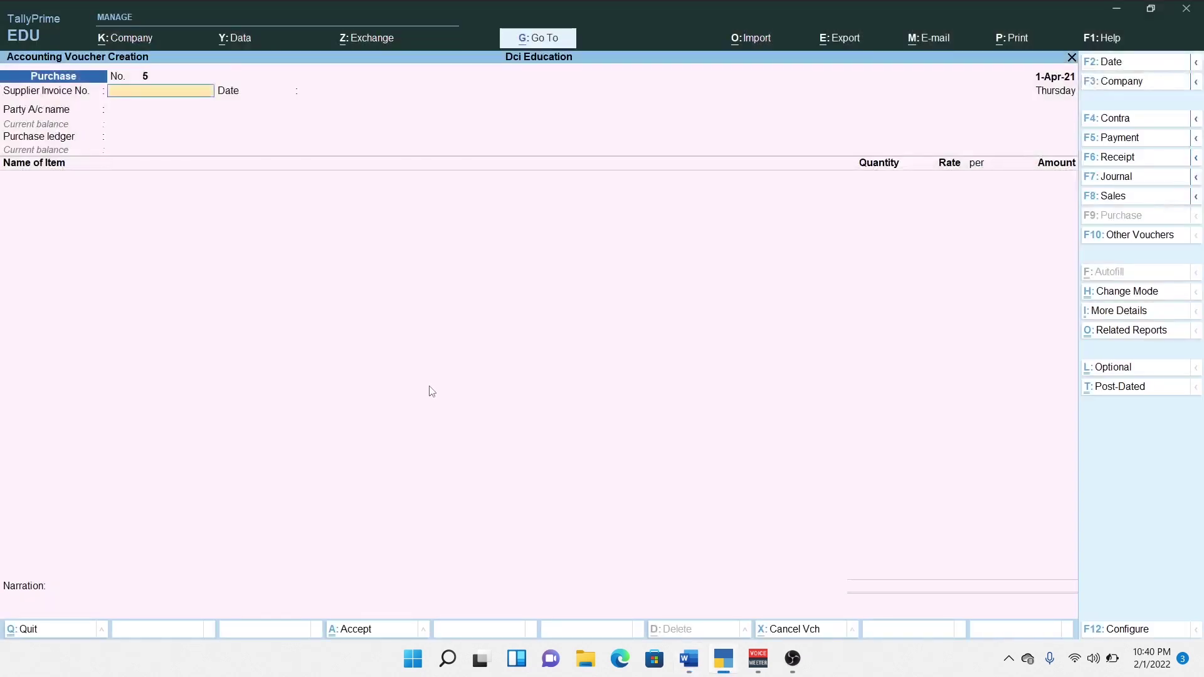
{"action": "key", "text": "alt+Tab"}
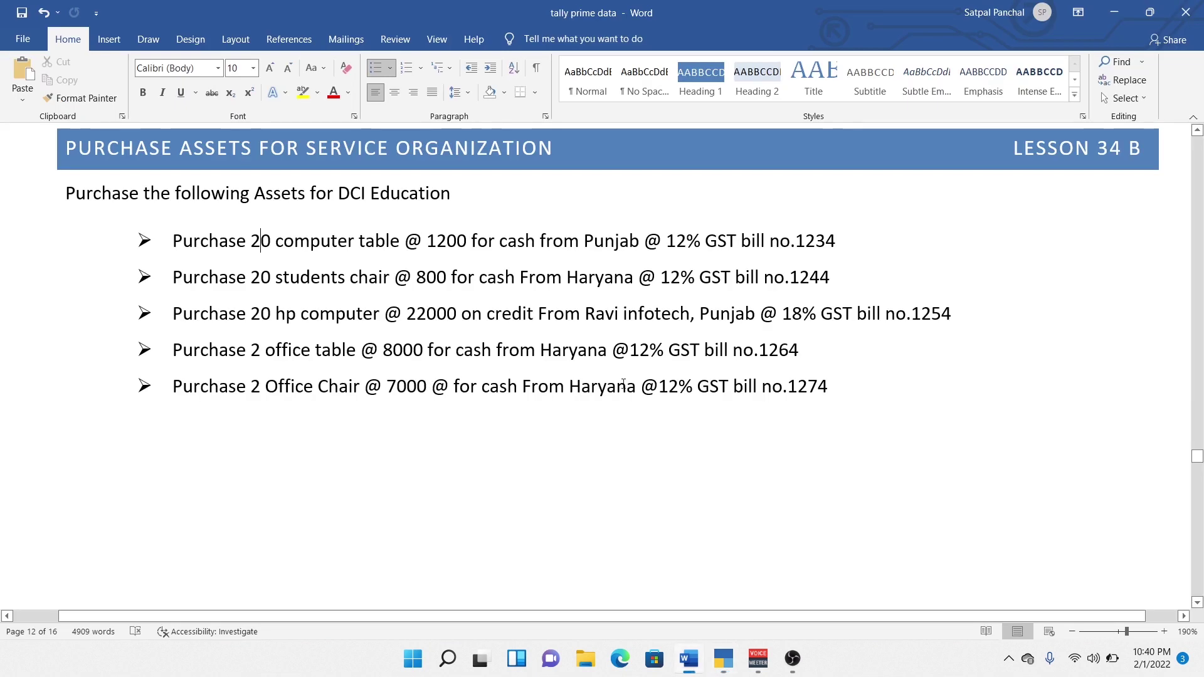
{"action": "key", "text": "alt+Tab"}
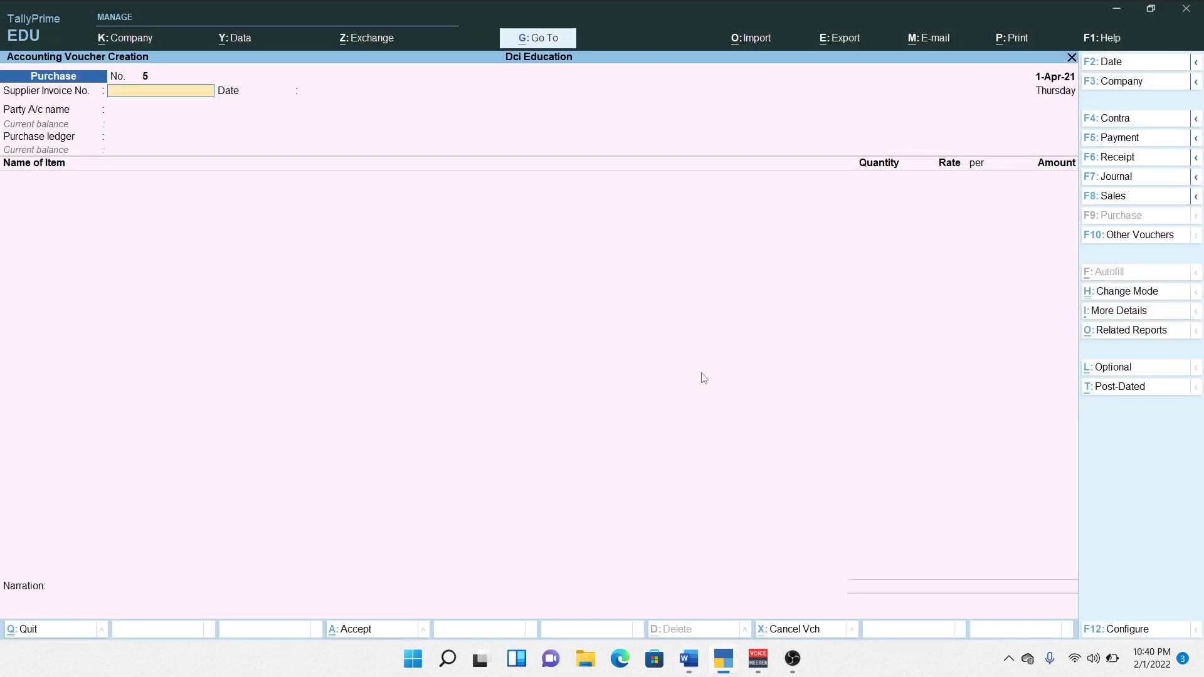
{"action": "key", "text": "alt+Tab"}
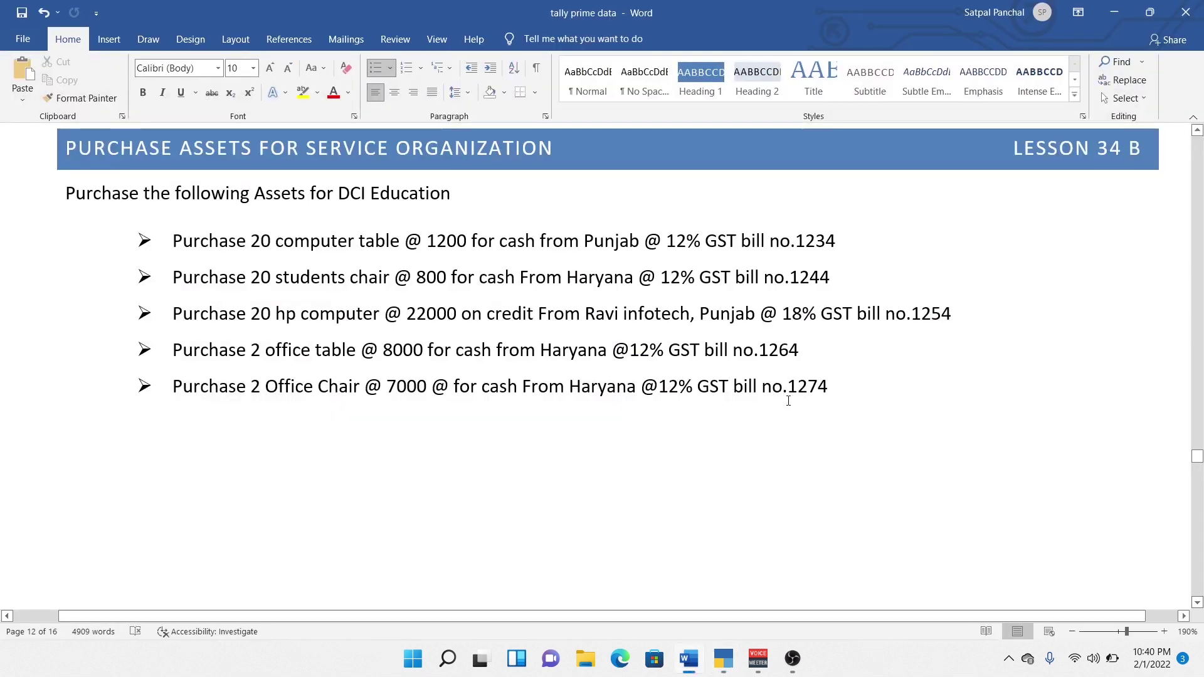
{"action": "key", "text": "alt+Tab"}
{"action": "type", "text": "1274"}
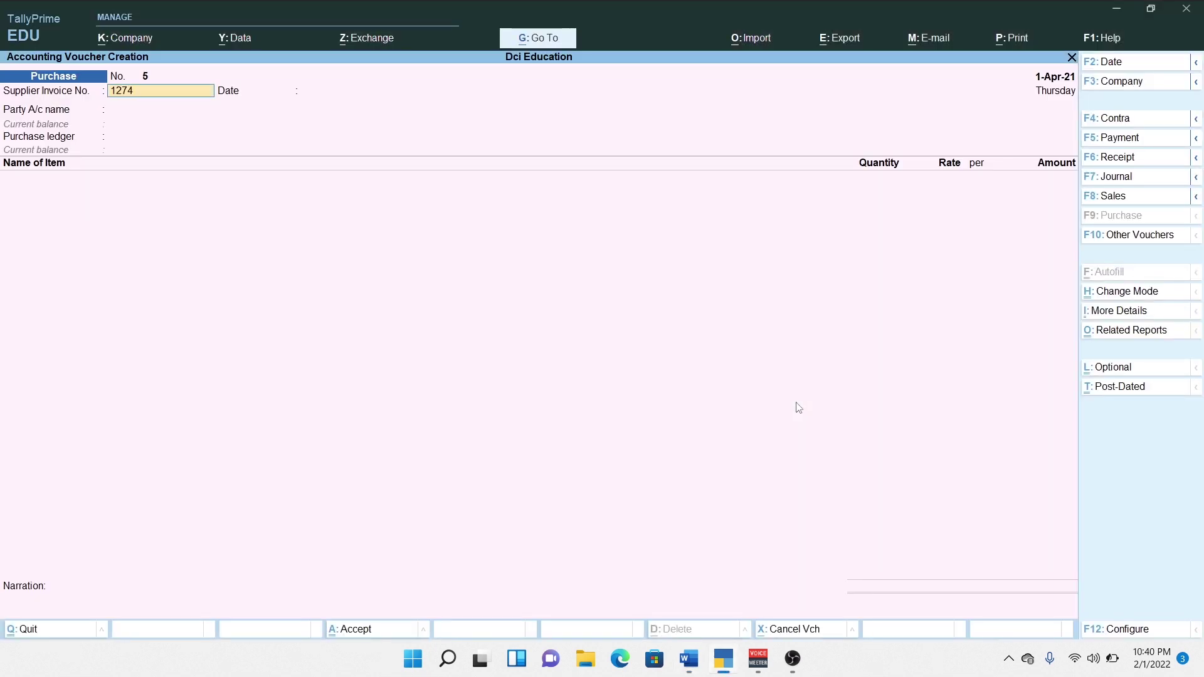
{"action": "key", "text": "Return"}
{"action": "key", "text": "Return"}
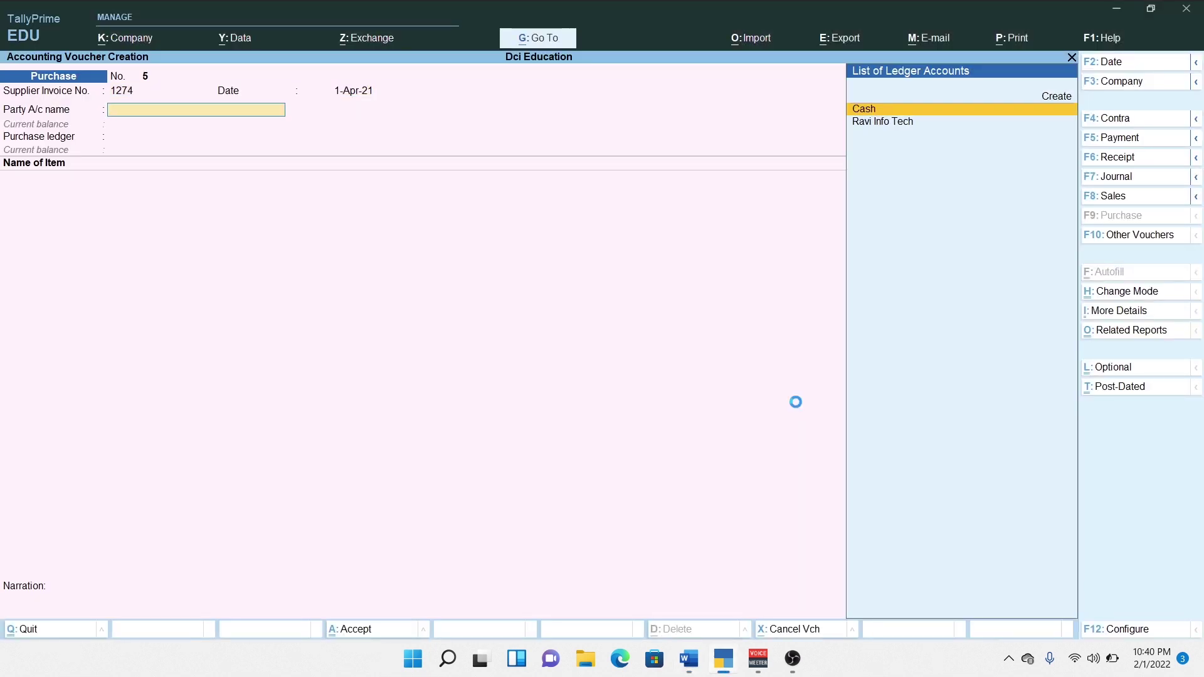
{"action": "key", "text": "Return"}
{"action": "key", "text": "ctrl+a"}
{"action": "key", "text": "Return"}
{"action": "key", "text": "Return"}
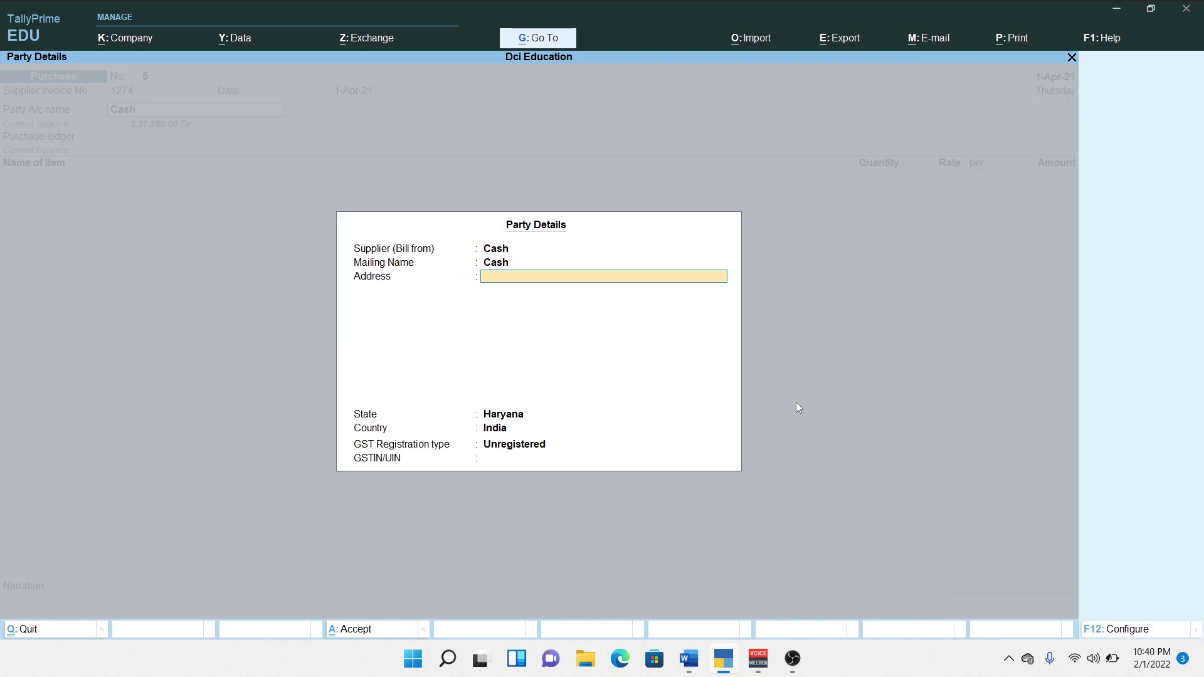
{"action": "key", "text": "Return"}
{"action": "key", "text": "Return"}
{"action": "key", "text": "Return"}
{"action": "key", "text": "ctrl+a"}
{"action": "key", "text": "BackSpace"}
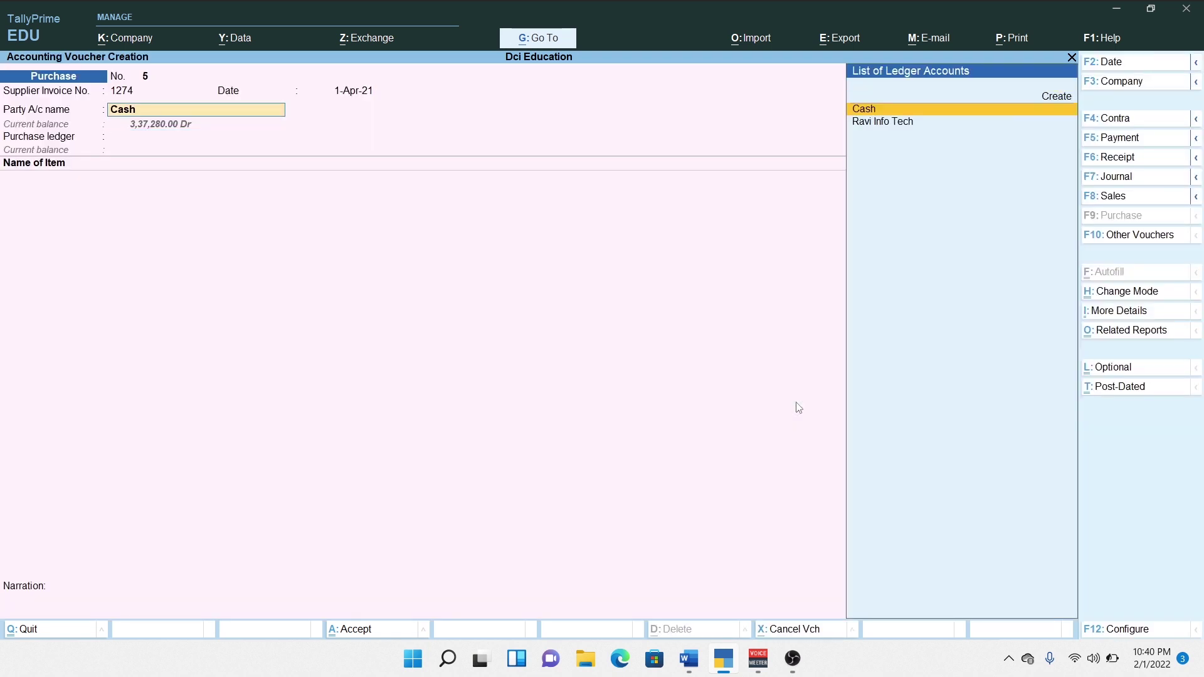
Select Cash as the party for invoice 1274, leave the receipt details blank and keep Haryana, India as the supplier's location
{"action": "key", "text": "Return"}
{"action": "key", "text": "ctrl+a"}
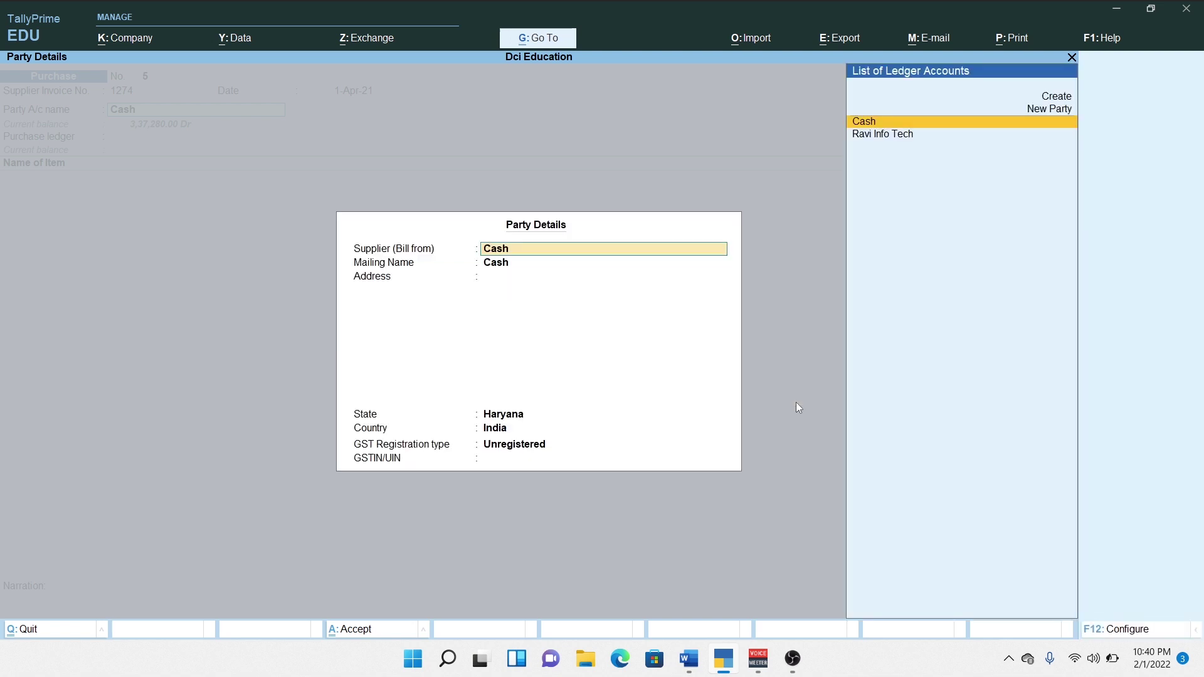
{"action": "key", "text": "Return"}
{"action": "key", "text": "Return"}
{"action": "key", "text": "Return"}
{"action": "key", "text": "Return"}
{"action": "key", "text": "Return"}
Set the cash party's GST registration type to Regular for invoice 1274 and enter its GSTIN
{"action": "key", "text": "Up"}
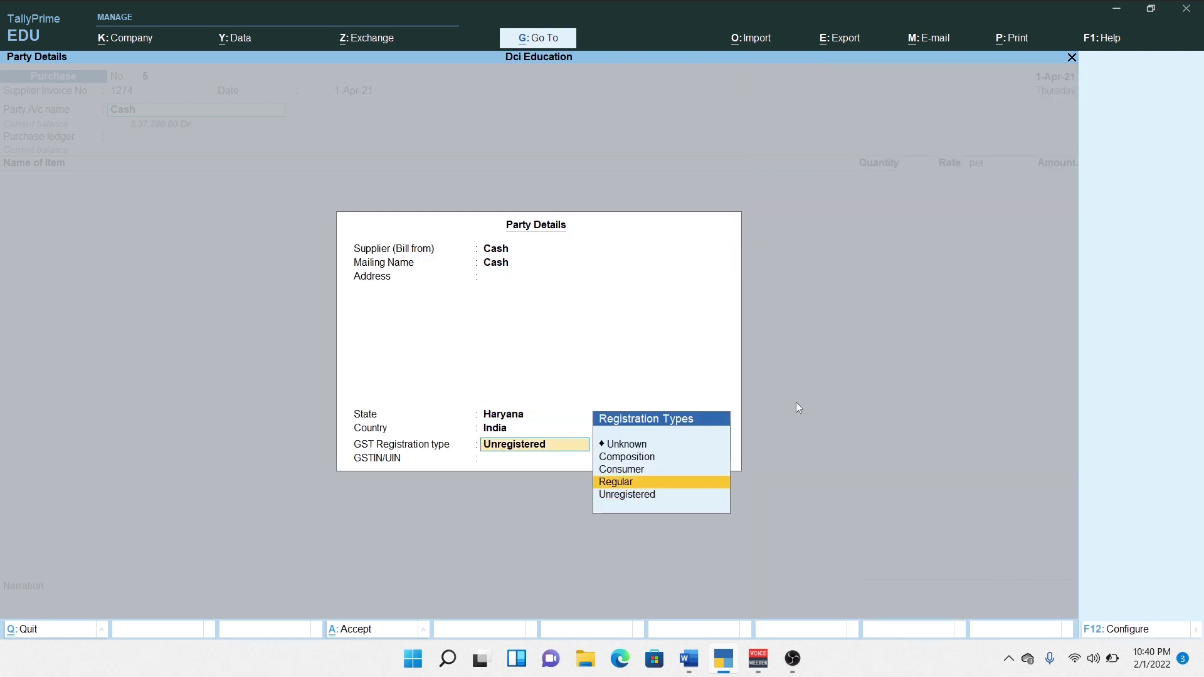
{"action": "key", "text": "Return"}
{"action": "type", "text": "444444444"}
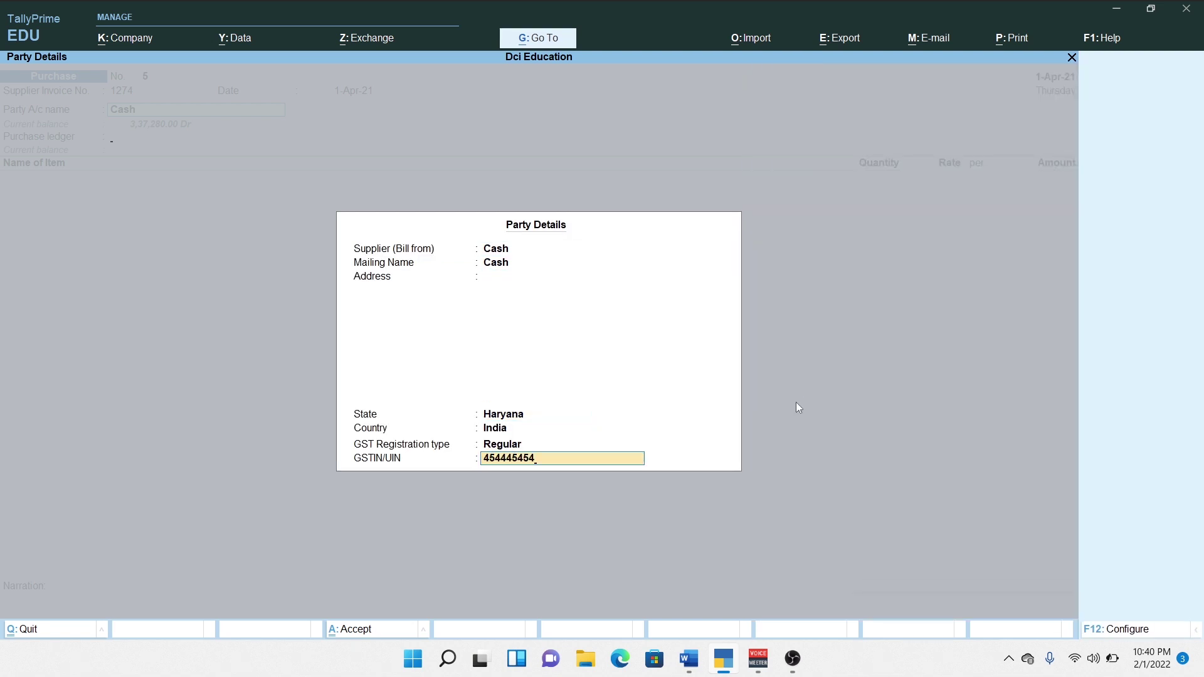
{"action": "key", "text": "ctrl+a"}
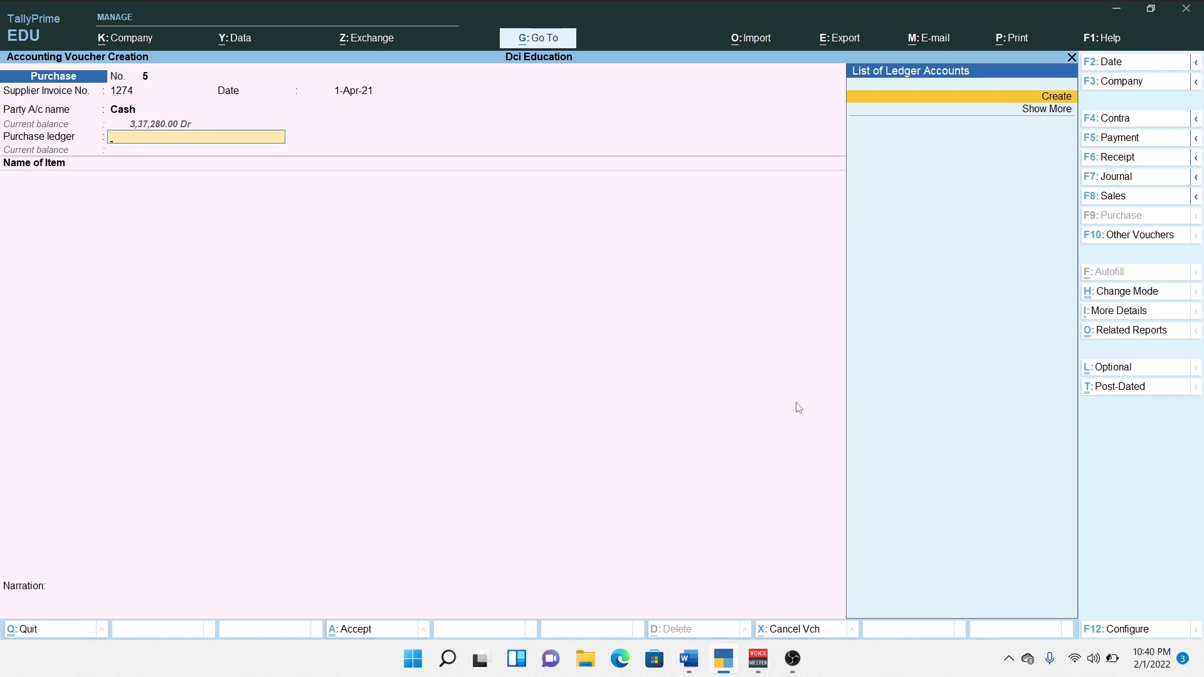
Show more ledgers and choose Fixed Asstes as the purchase ledger for invoice 1274
{"action": "key", "text": "Down"}
{"action": "key", "text": "Return"}
{"action": "key", "text": "Down"}
{"action": "key", "text": "Return"}
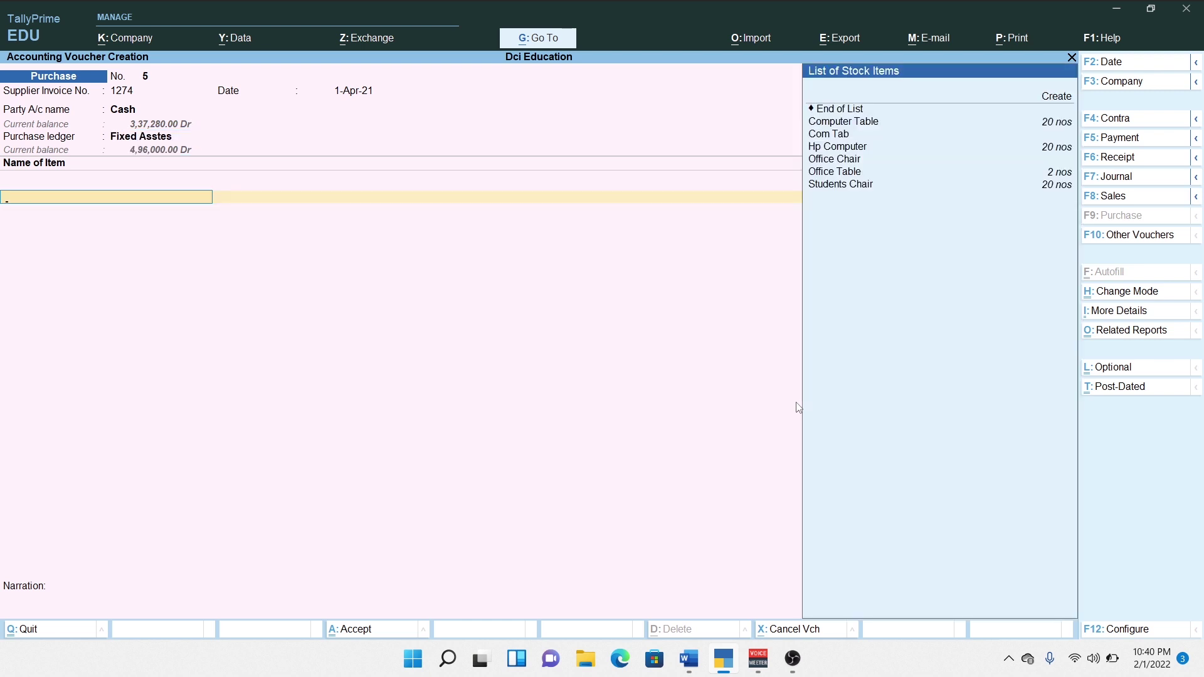
Choose Office Chair as the stock item for supplier invoice 1274
{"action": "key", "text": "Down"}
{"action": "key", "text": "Down"}
{"action": "key", "text": "Down"}
{"action": "key", "text": "Down"}
{"action": "key", "text": "Down"}
{"action": "key", "text": "Down"}
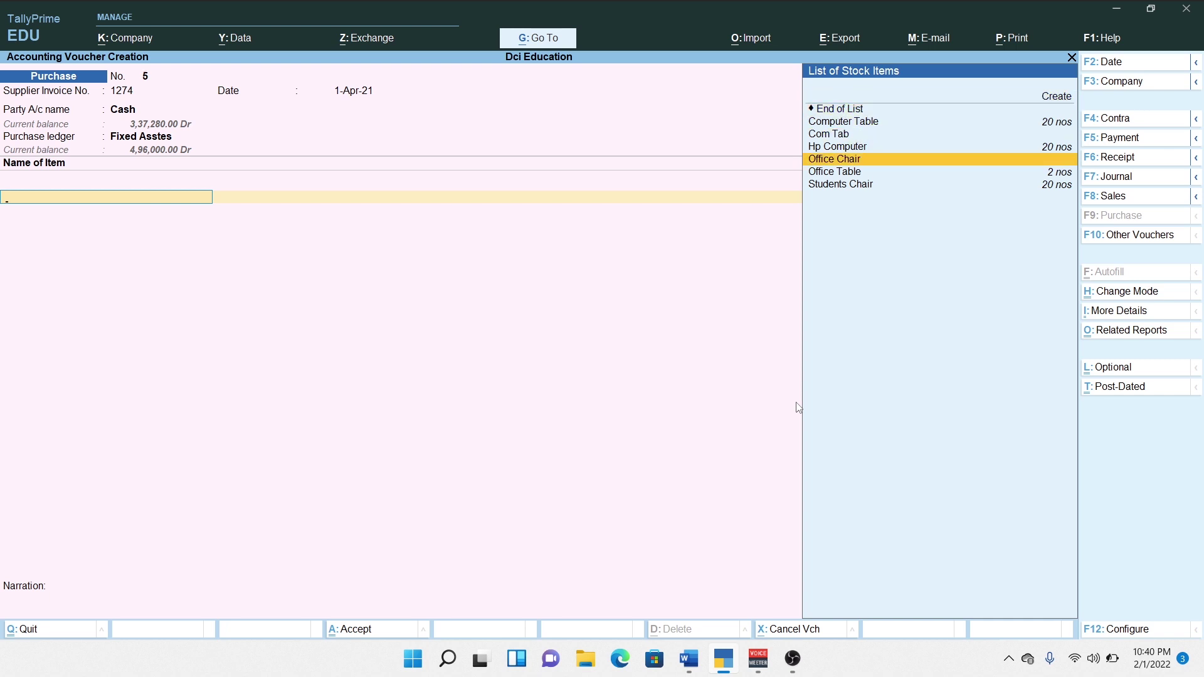
{"action": "key", "text": "Return"}
Check the office chair line in the Word list and enter a quantity of 2 nos at a rate of 7,000
{"action": "key", "text": "alt+Tab"}
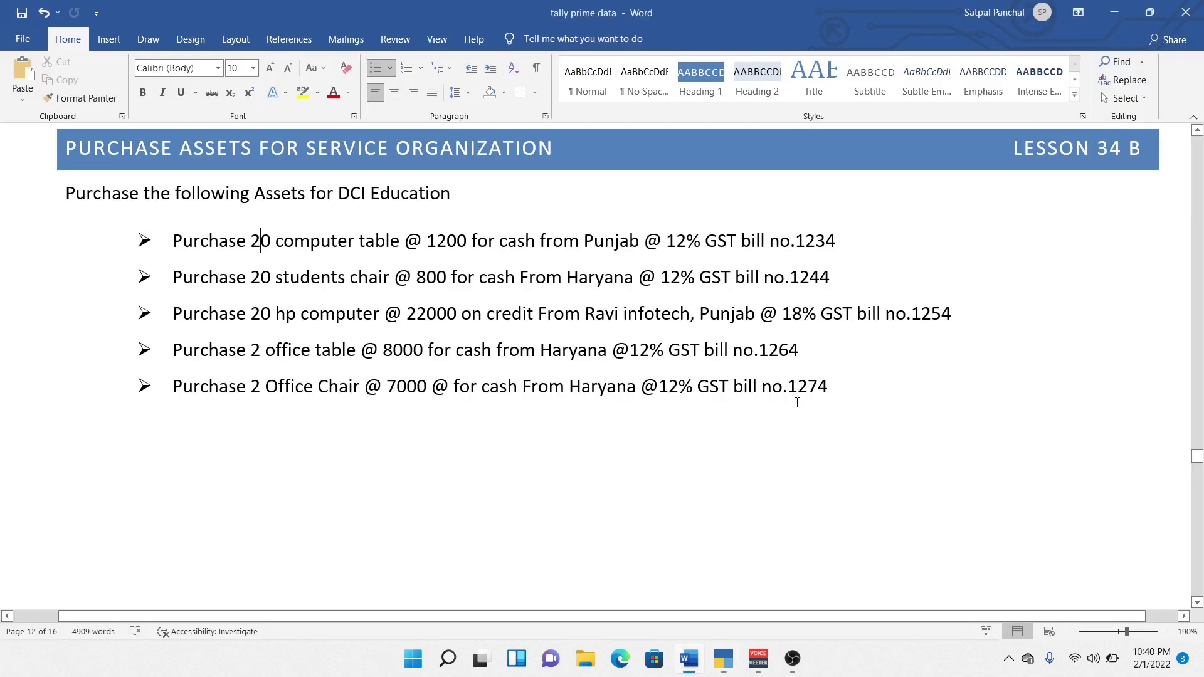
{"action": "key", "text": "alt+Tab"}
{"action": "type", "text": "2"}
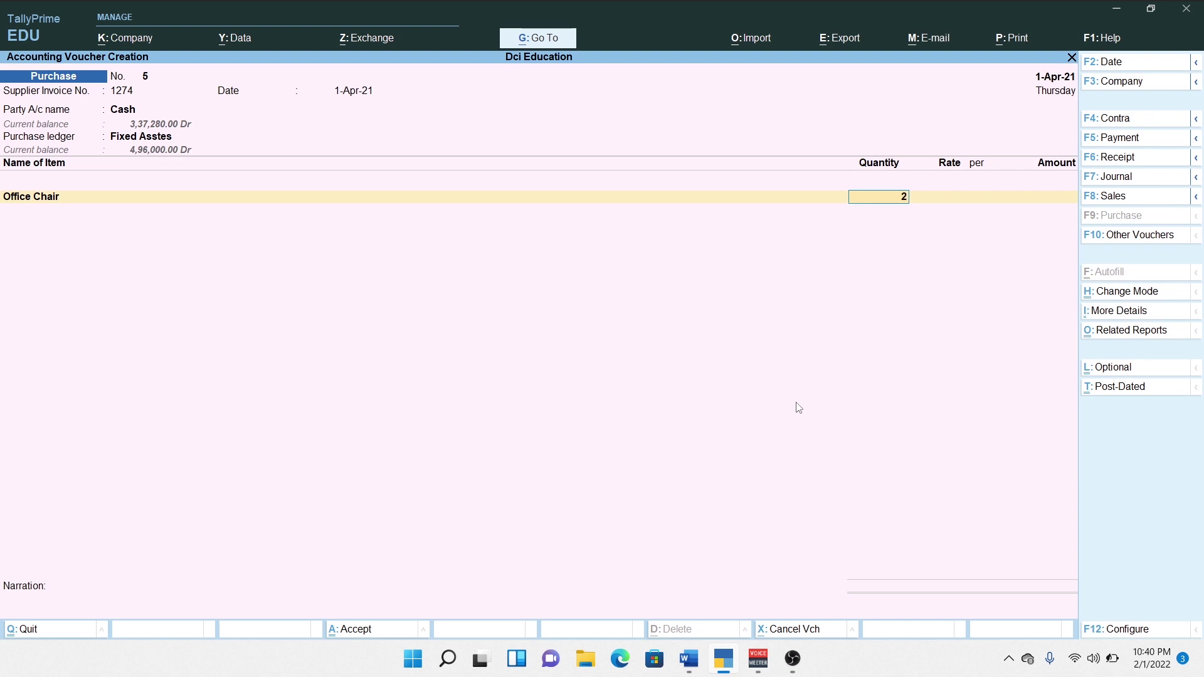
{"action": "key", "text": "Return"}
{"action": "type", "text": "7,000"}
{"action": "key", "text": "Return"}
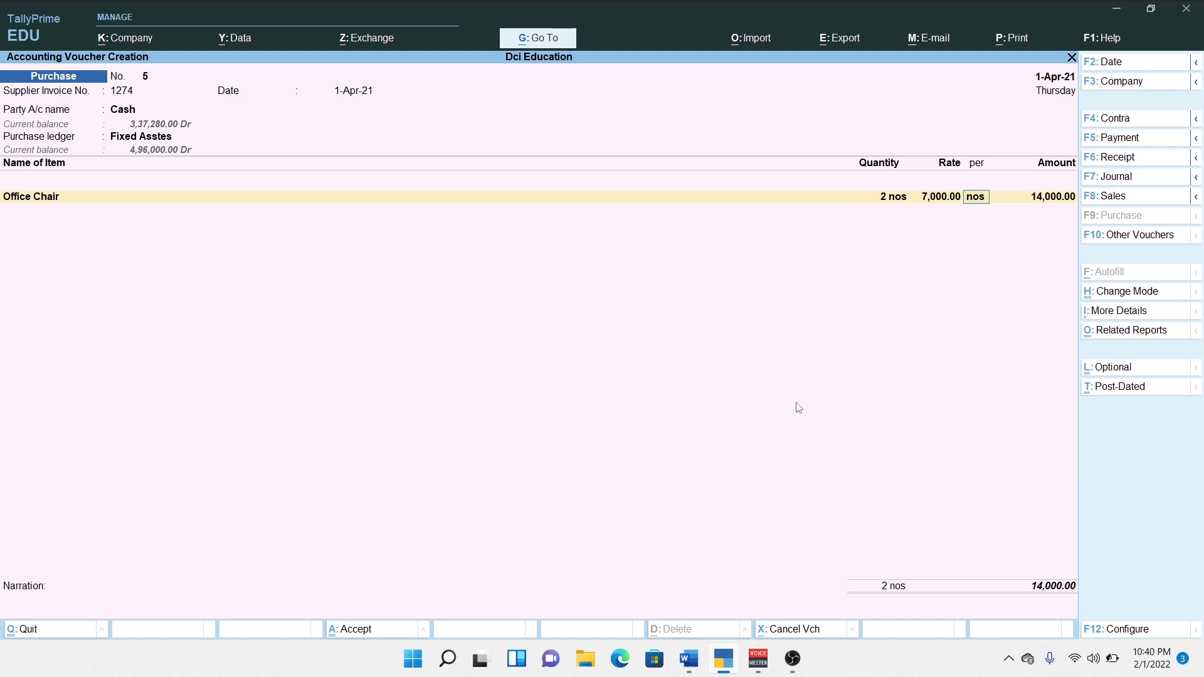
Finish the Office Chair item line and add the Cgst tax ledger below it for invoice 1274
{"action": "key", "text": "Return"}
{"action": "key", "text": "Return"}
{"action": "key", "text": "Return"}
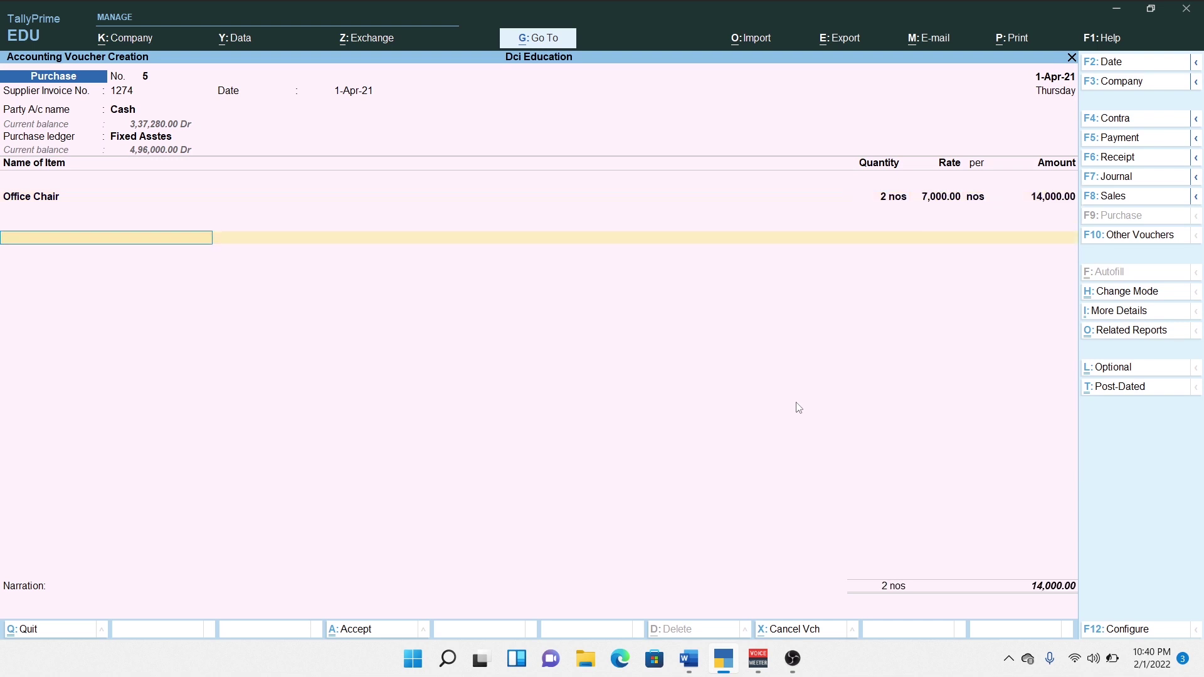
{"action": "type", "text": "c"}
{"action": "key", "text": "Down"}
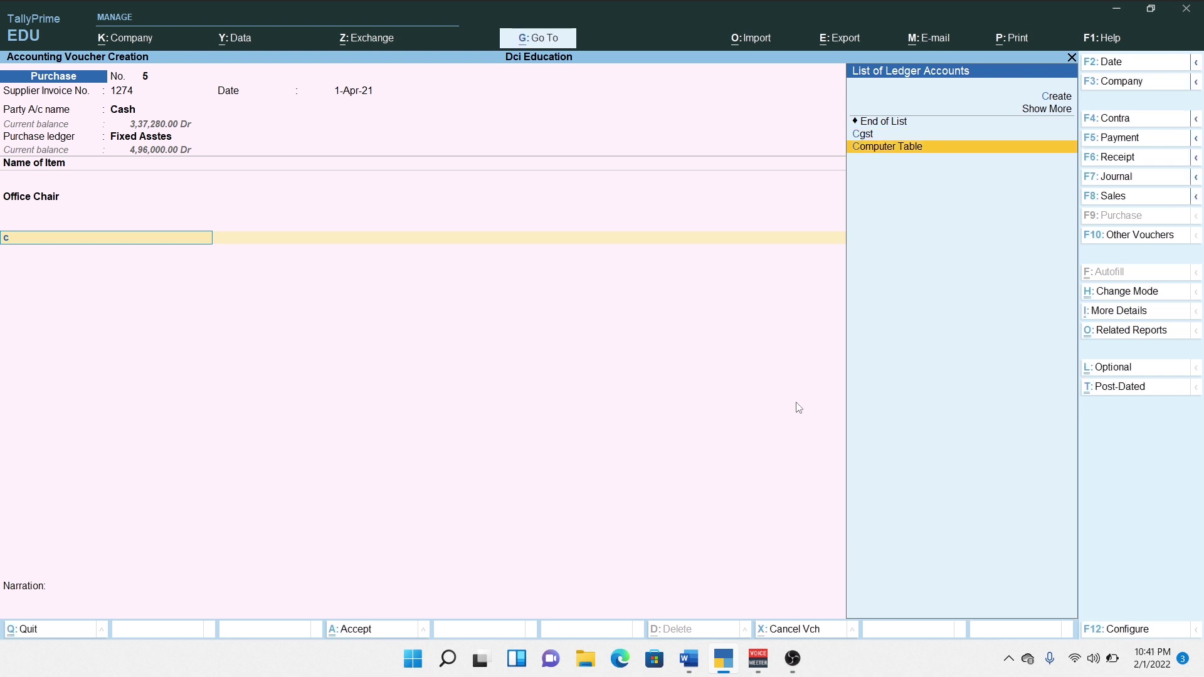
{"action": "key", "text": "Up"}
{"action": "key", "text": "Return"}
{"action": "key", "text": "Return"}
{"action": "key", "text": "Return"}
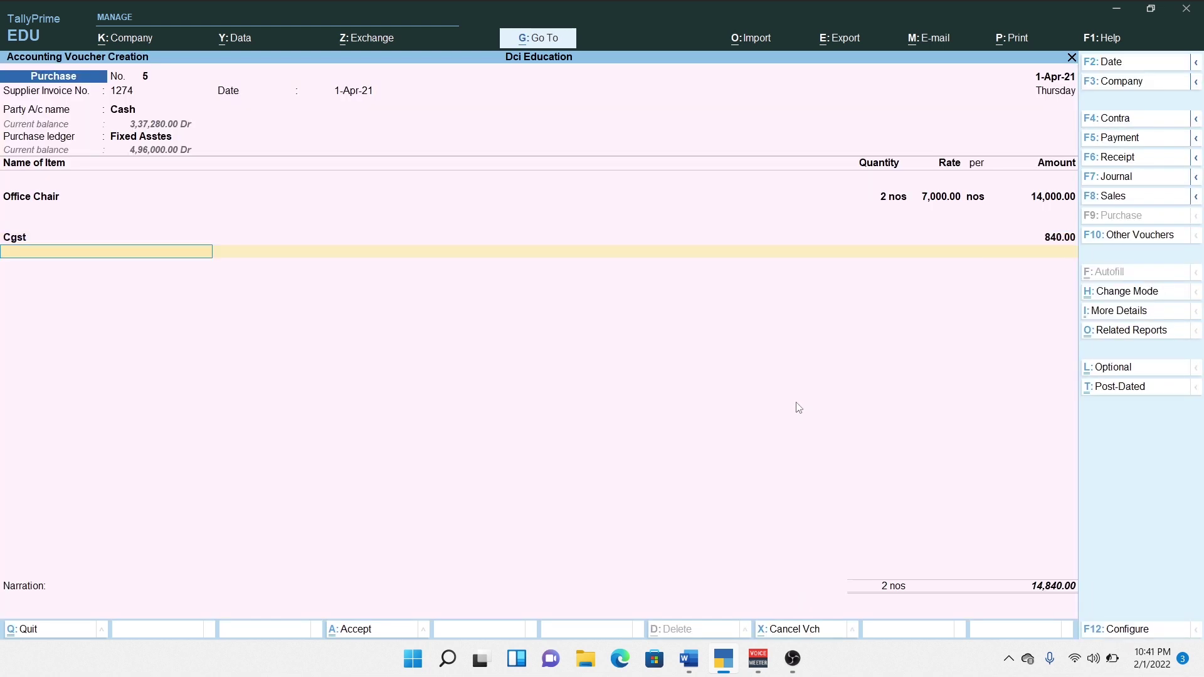
Add the Sgst tax ledger to invoice 1274 and save the purchase voucher
{"action": "type", "text": "S"}
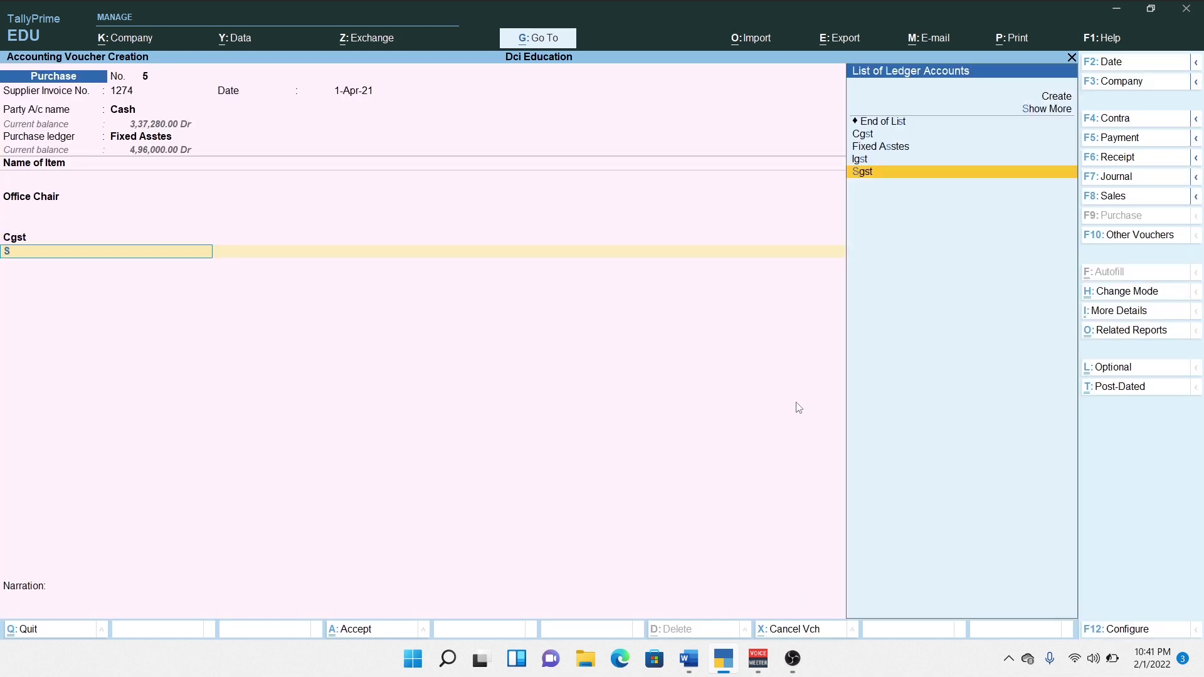
{"action": "type", "text": "g"}
{"action": "key", "text": "Return"}
{"action": "key", "text": "Return"}
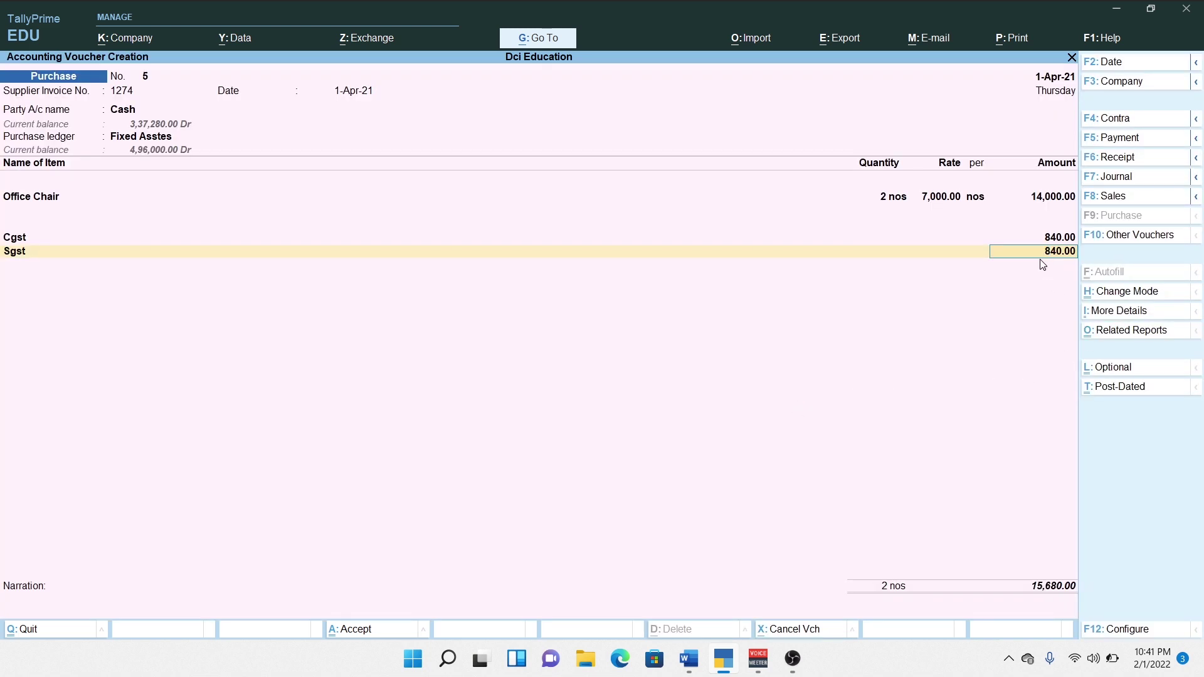
{"action": "key", "text": "Return"}
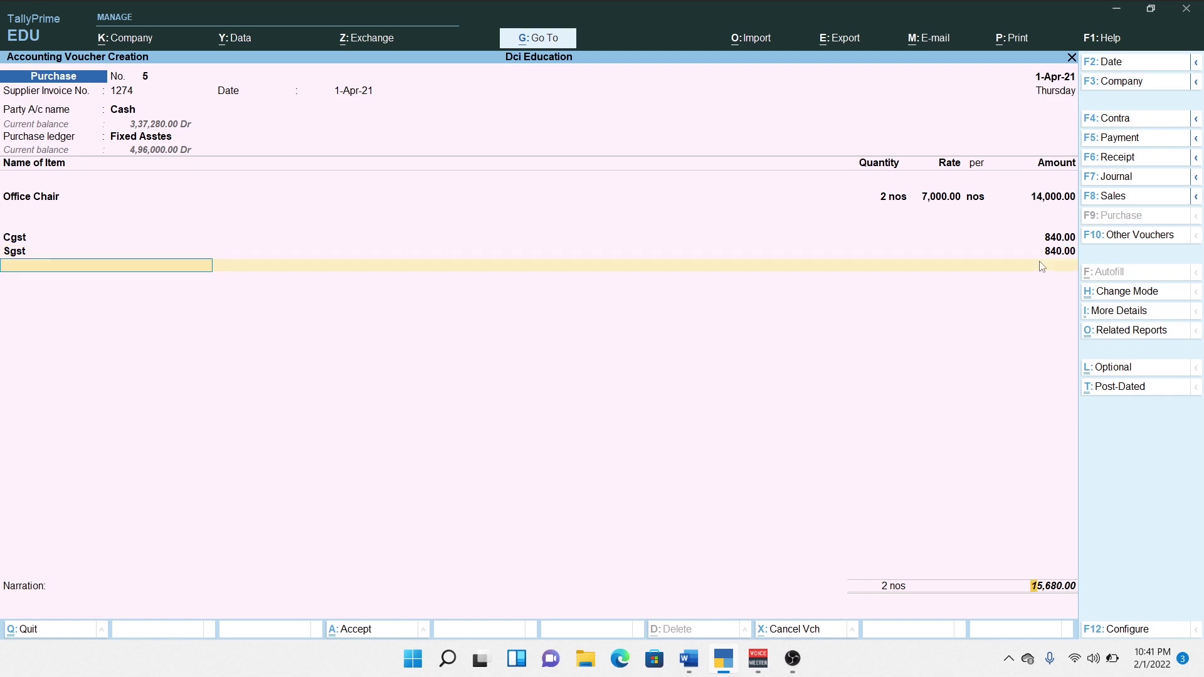
{"action": "key", "text": "Return"}
{"action": "key", "text": "Return"}
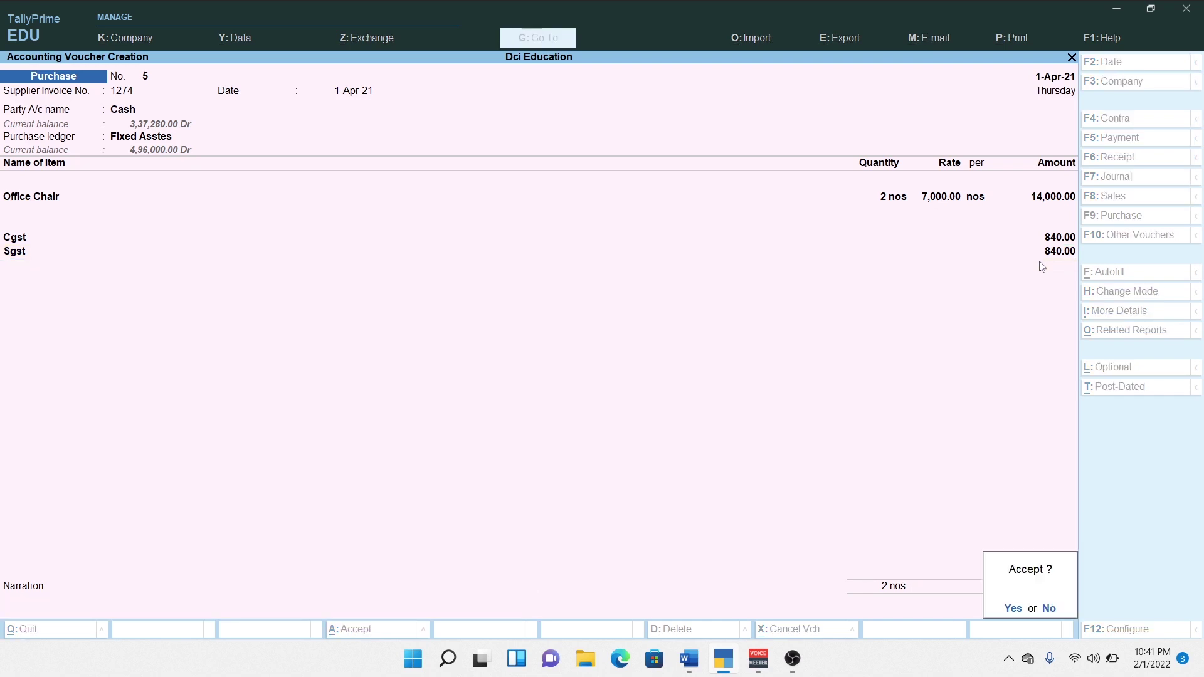
{"action": "key", "text": "Return"}
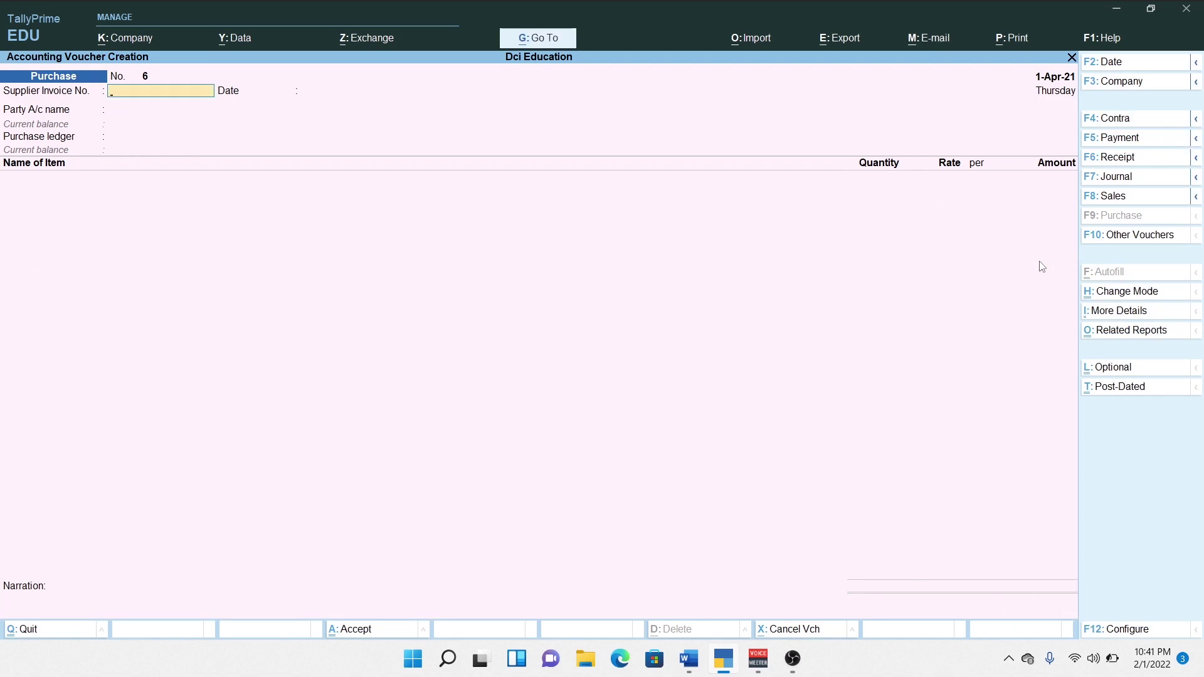
Check the asset list in Word, leave voucher creation in TallyPrime and review the recorded vouchers in the Day Book
{"action": "key", "text": "alt+Tab"}
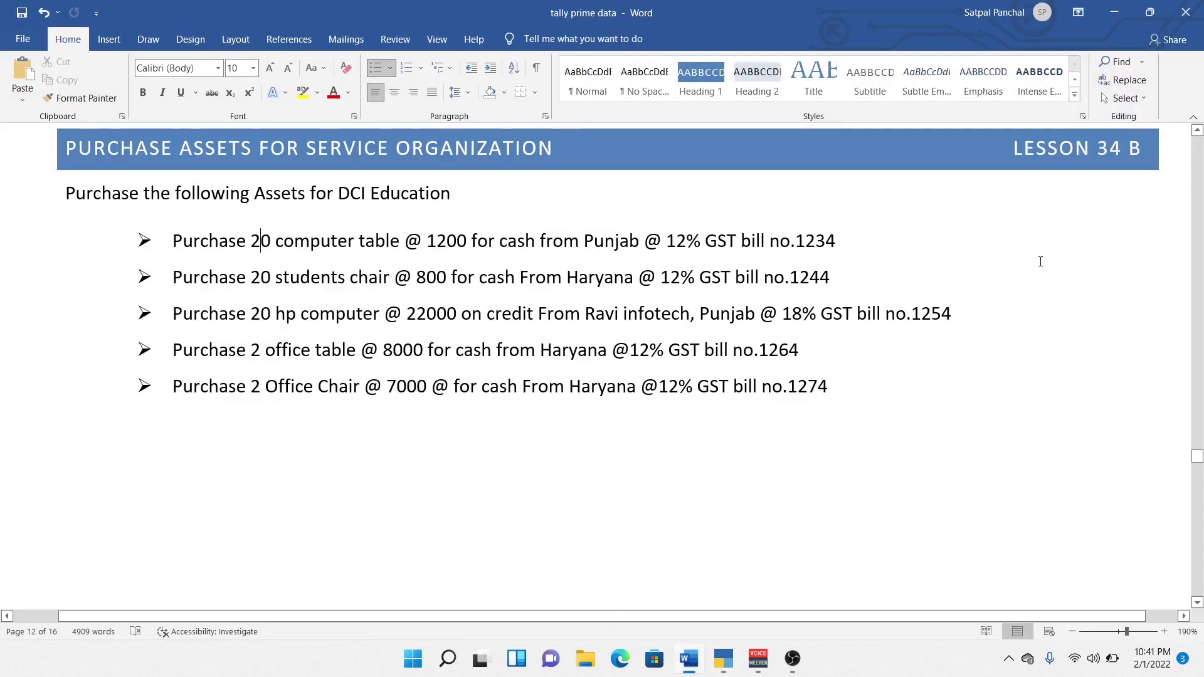
{"action": "key", "text": "alt+Tab"}
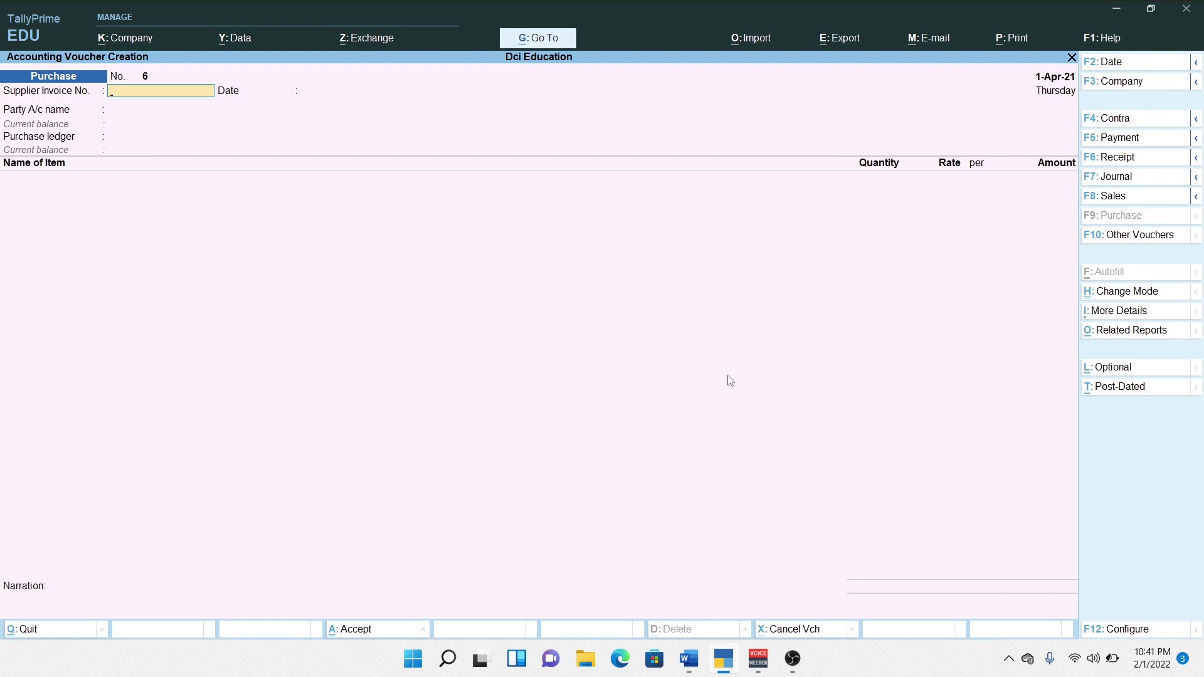
{"action": "key", "text": "Escape"}
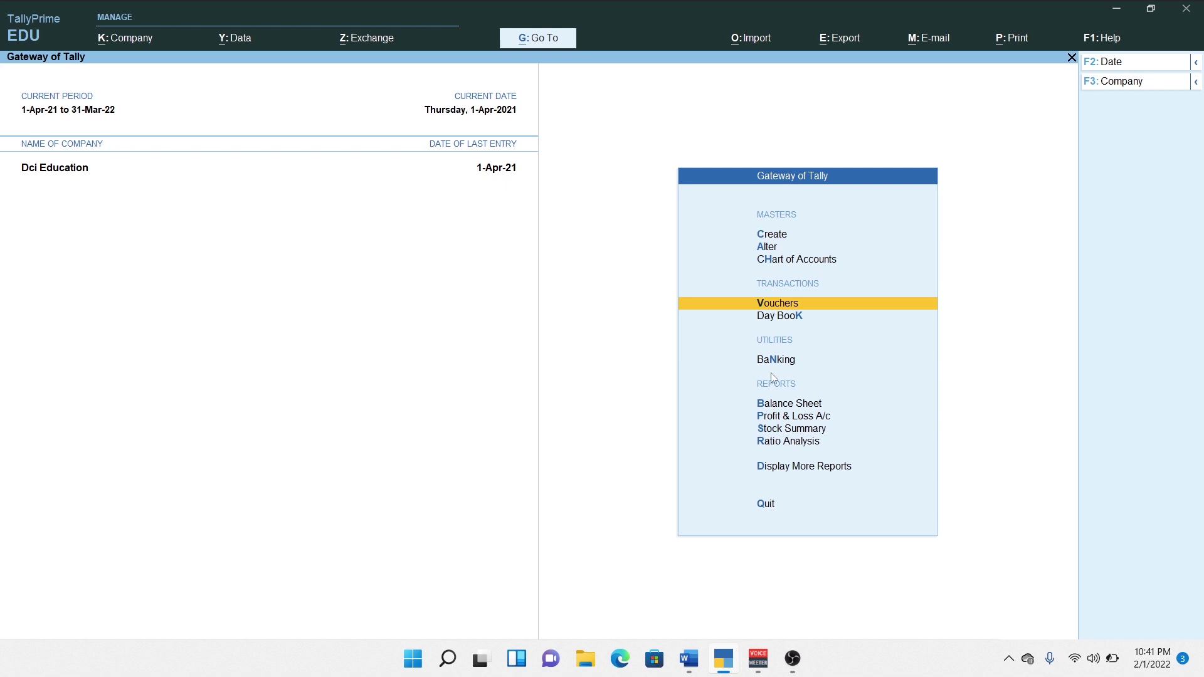
{"action": "key", "text": "Down"}
{"action": "key", "text": "Return"}
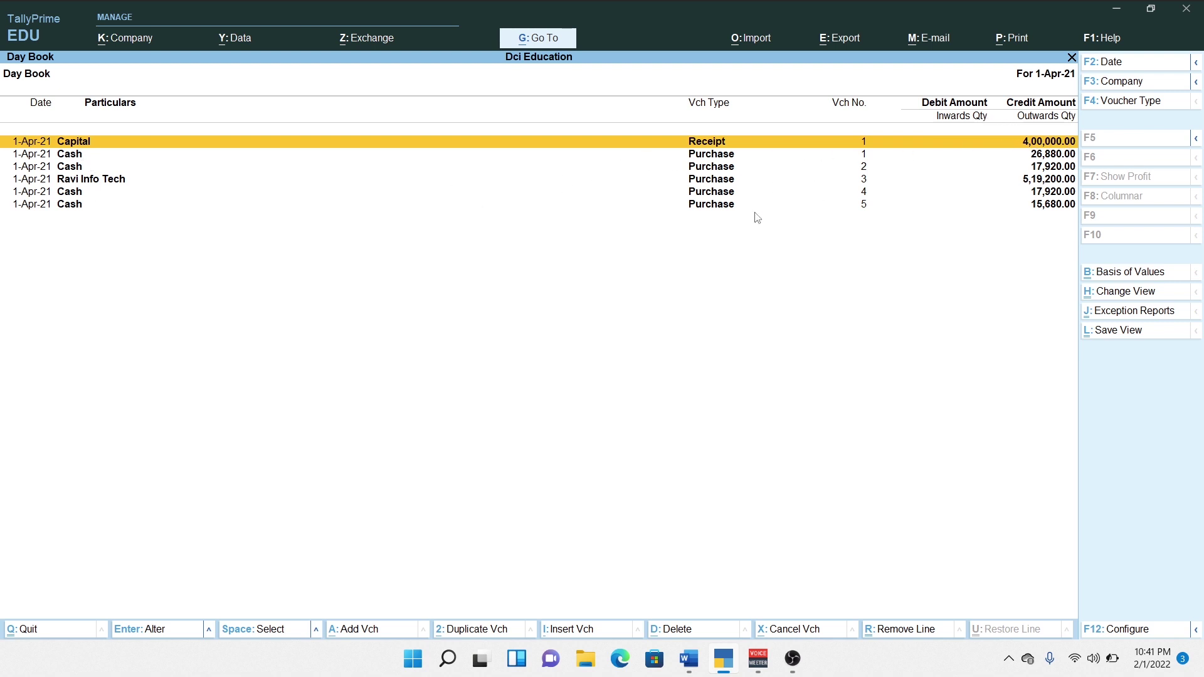
{"action": "key", "text": "Escape"}
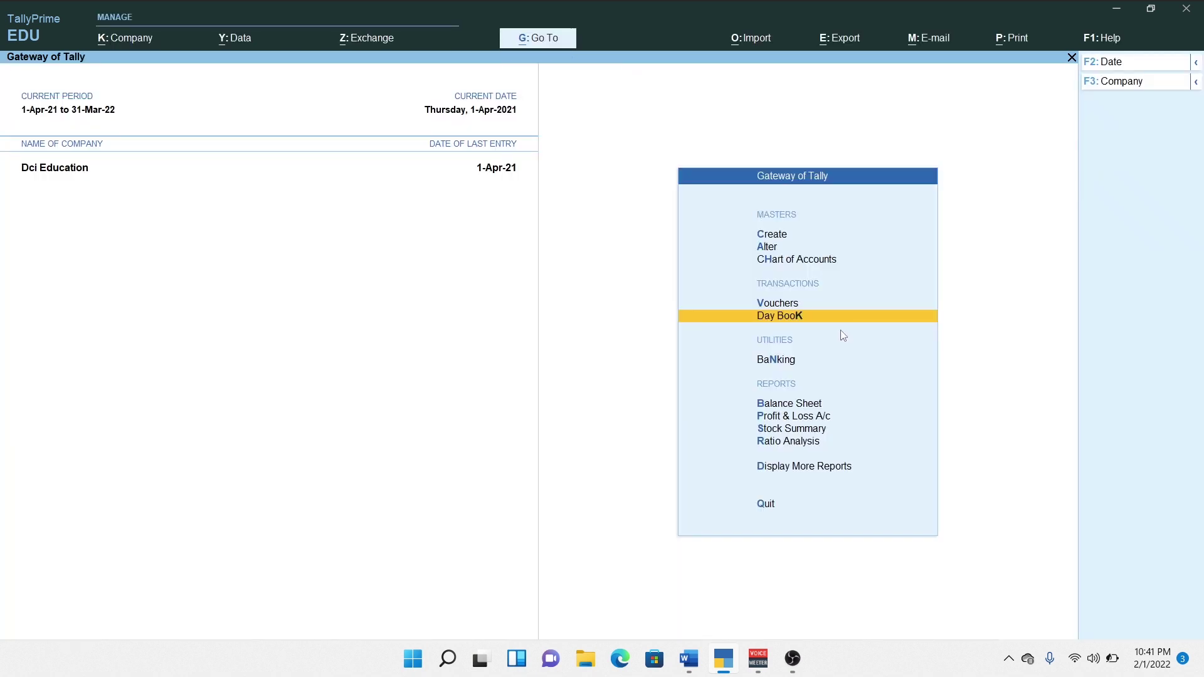
View the Balance Sheet and drill into Fixed Assets as far as the ledger's monthly summary
{"action": "key", "text": "Down"}
{"action": "key", "text": "Down"}
{"action": "key", "text": "Return"}
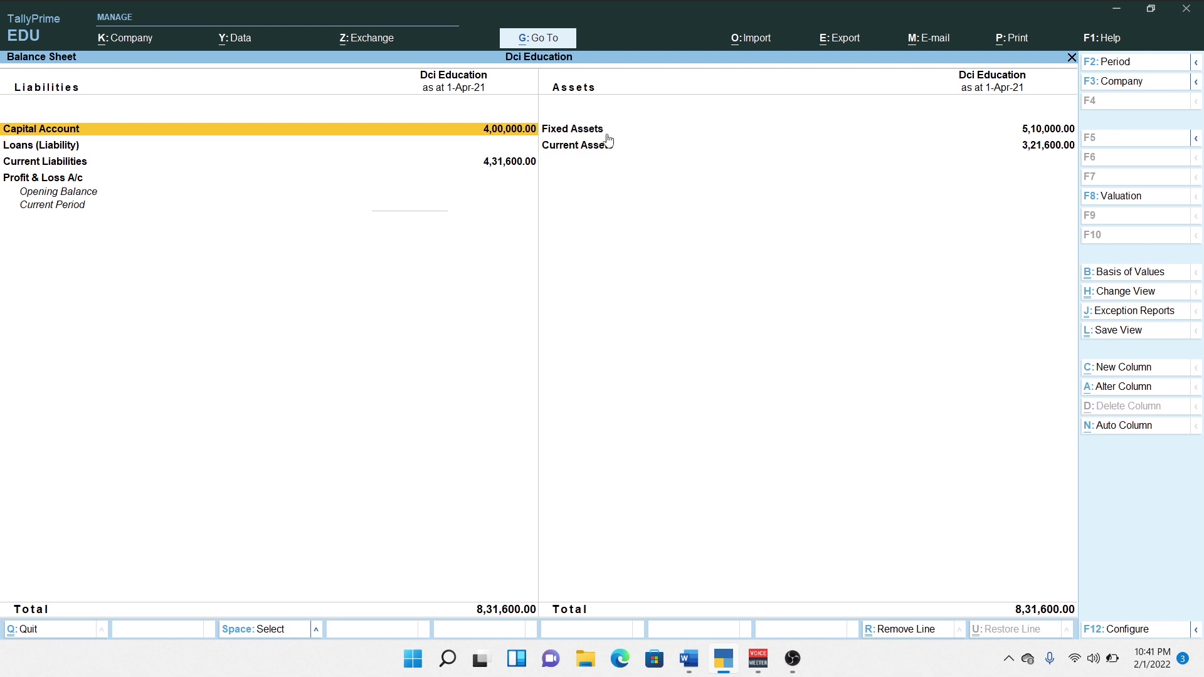
{"action": "left_click", "coordinate": [679, 130]}
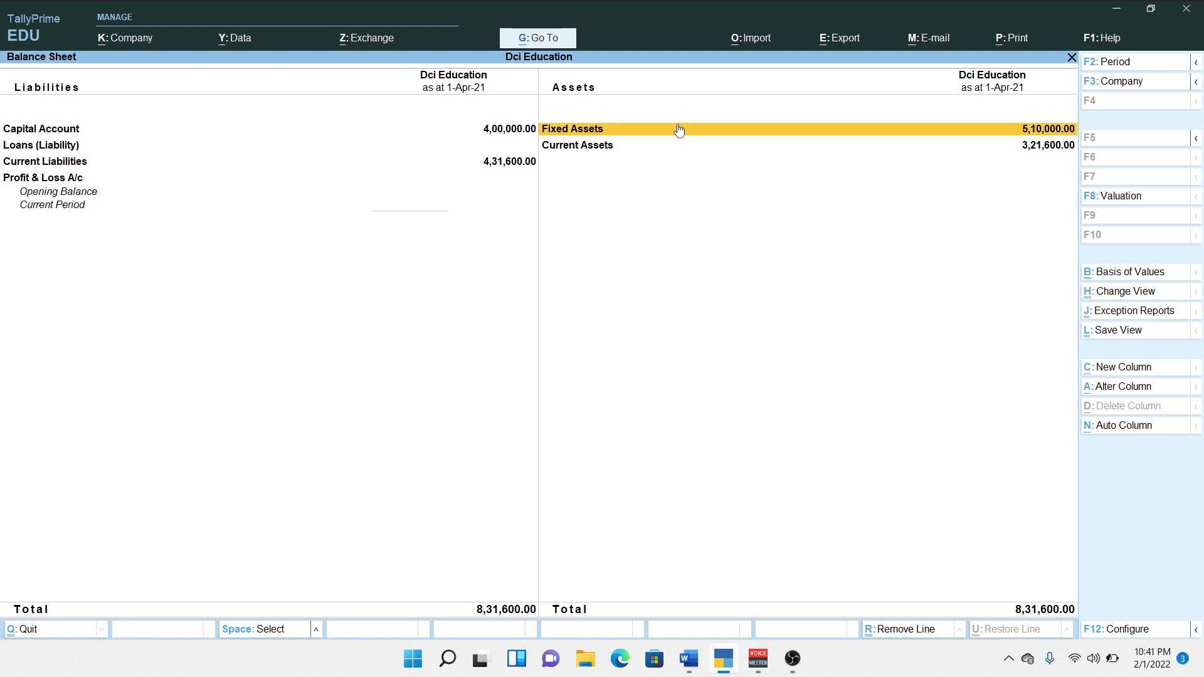
{"action": "left_click", "coordinate": [678, 129]}
{"action": "key", "text": "Return"}
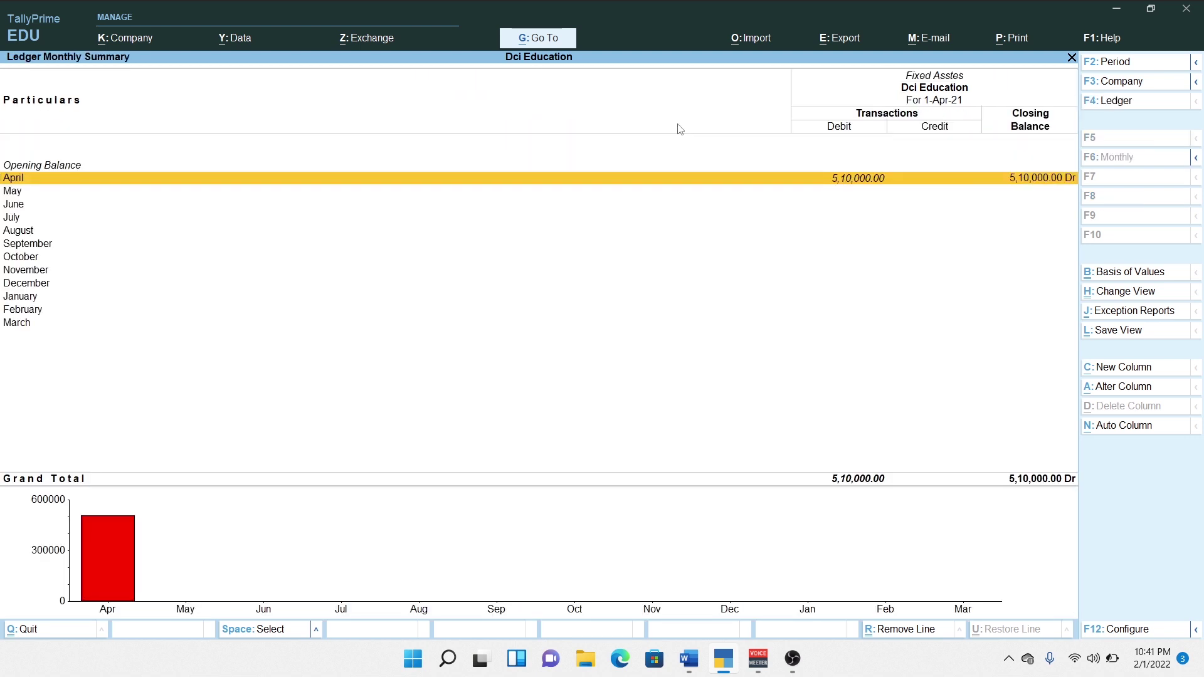
Examine April's Fixed Asstes ledger vouchers and the computer table purchase, and return to the Gateway of Tally
{"action": "key", "text": "Return"}
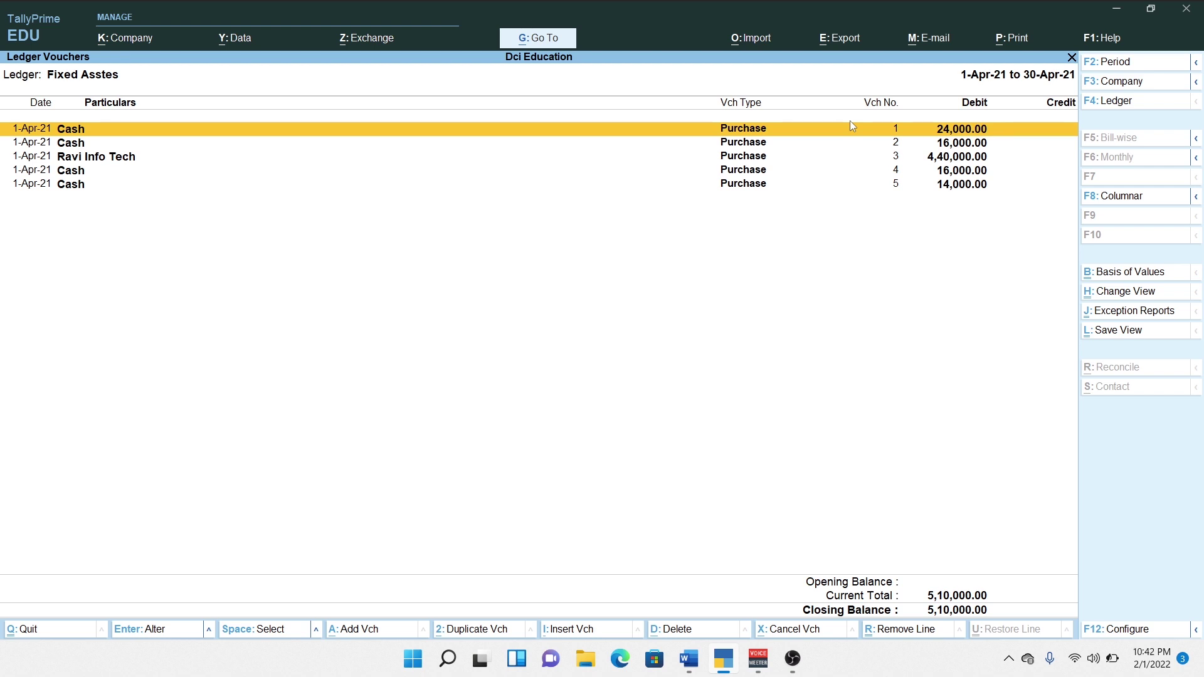
{"action": "key", "text": "Return"}
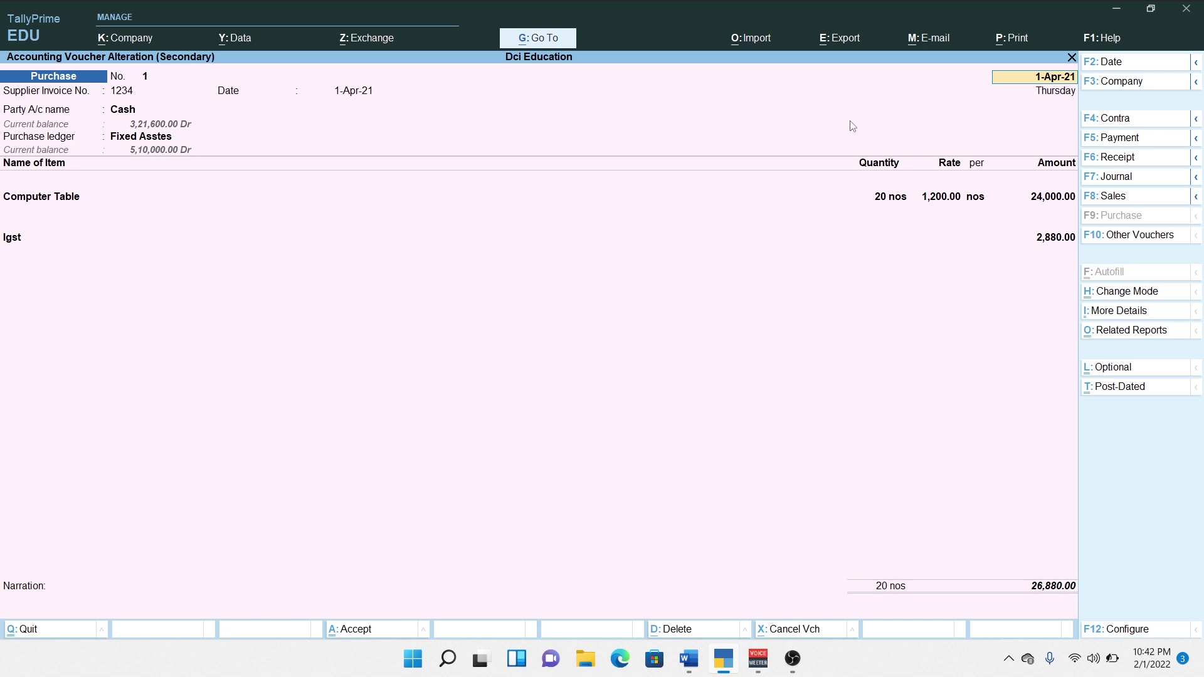
{"action": "key", "text": "BackSpace"}
{"action": "key", "text": "Escape"}
{"action": "key", "text": "Escape"}
{"action": "key", "text": "Escape"}
{"action": "key", "text": "Escape"}
{"action": "key", "text": "Escape"}
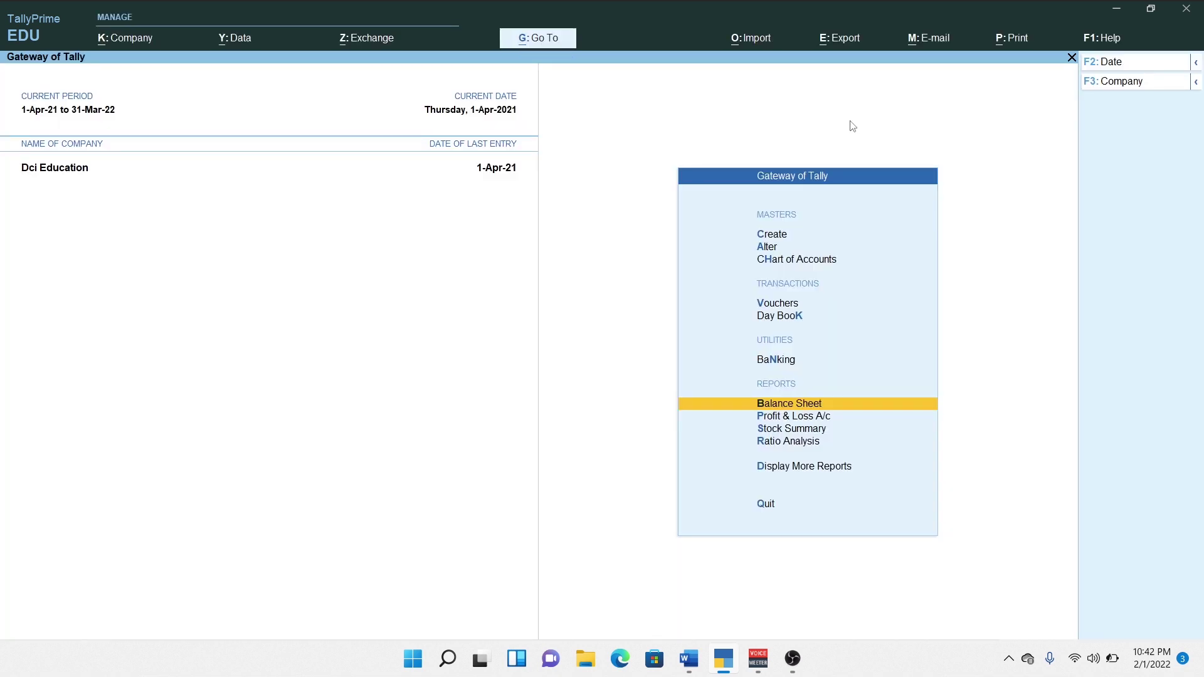
Review the Stock Summary and the monthly summary of Computer Table, and go back to the Gateway of Tally
{"action": "key", "text": "Down"}
{"action": "key", "text": "Down"}
{"action": "key", "text": "Return"}
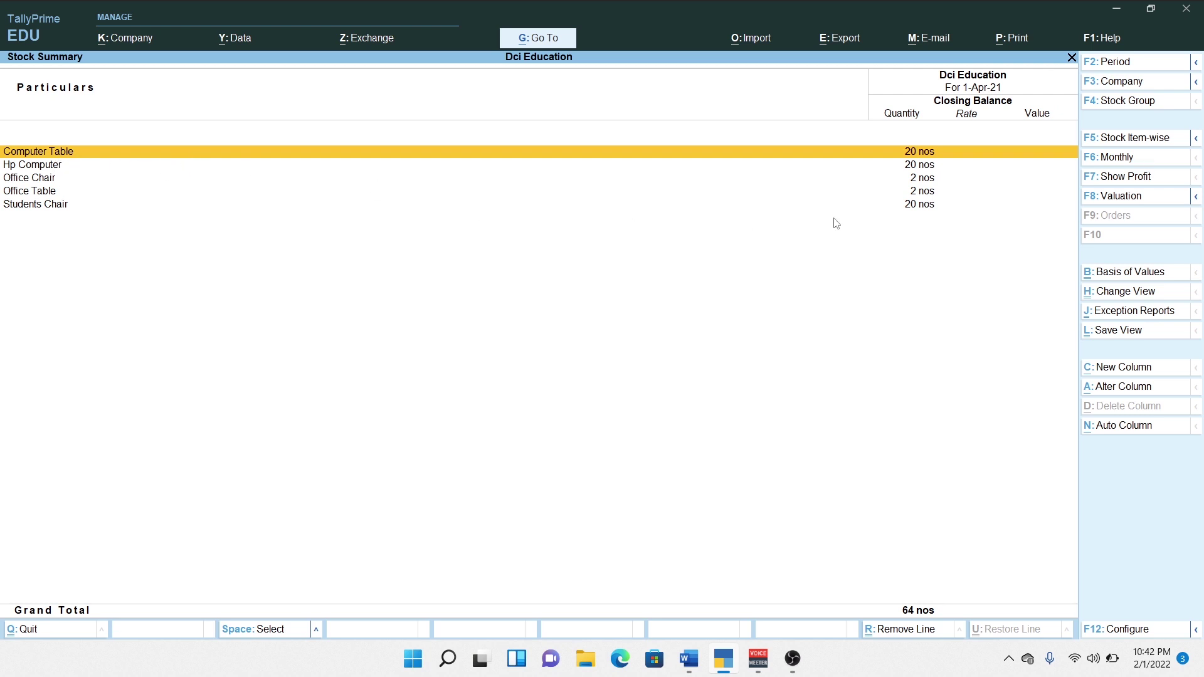
{"action": "key", "text": "Return"}
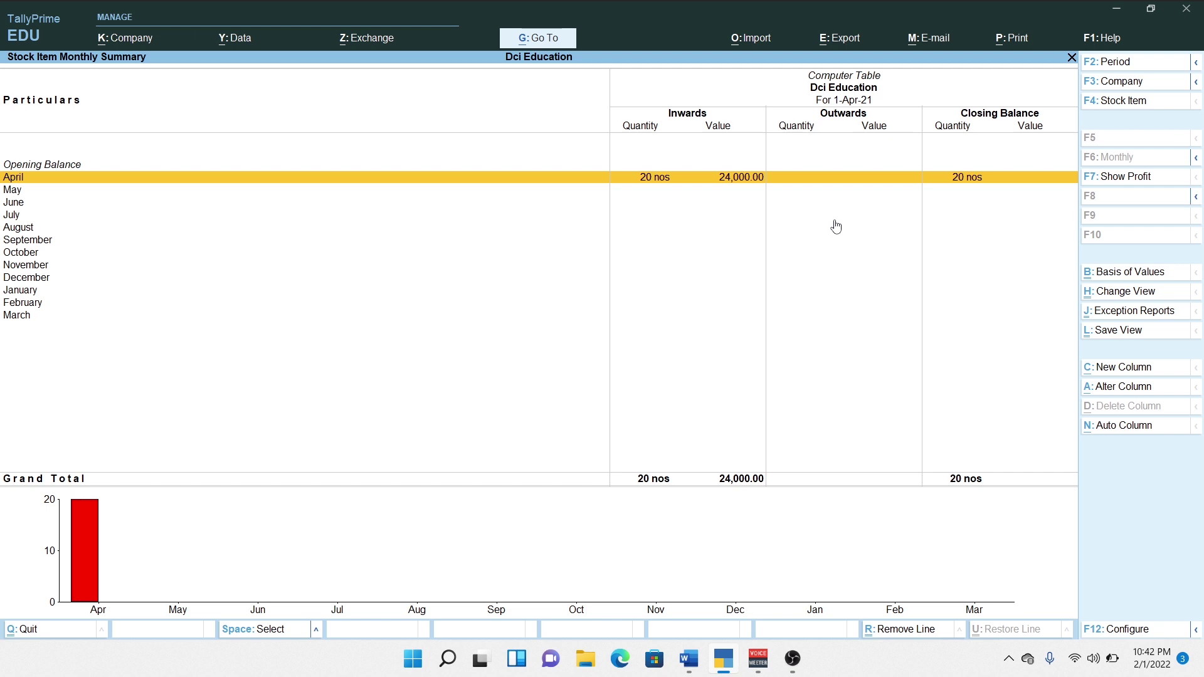
{"action": "key", "text": "Escape"}
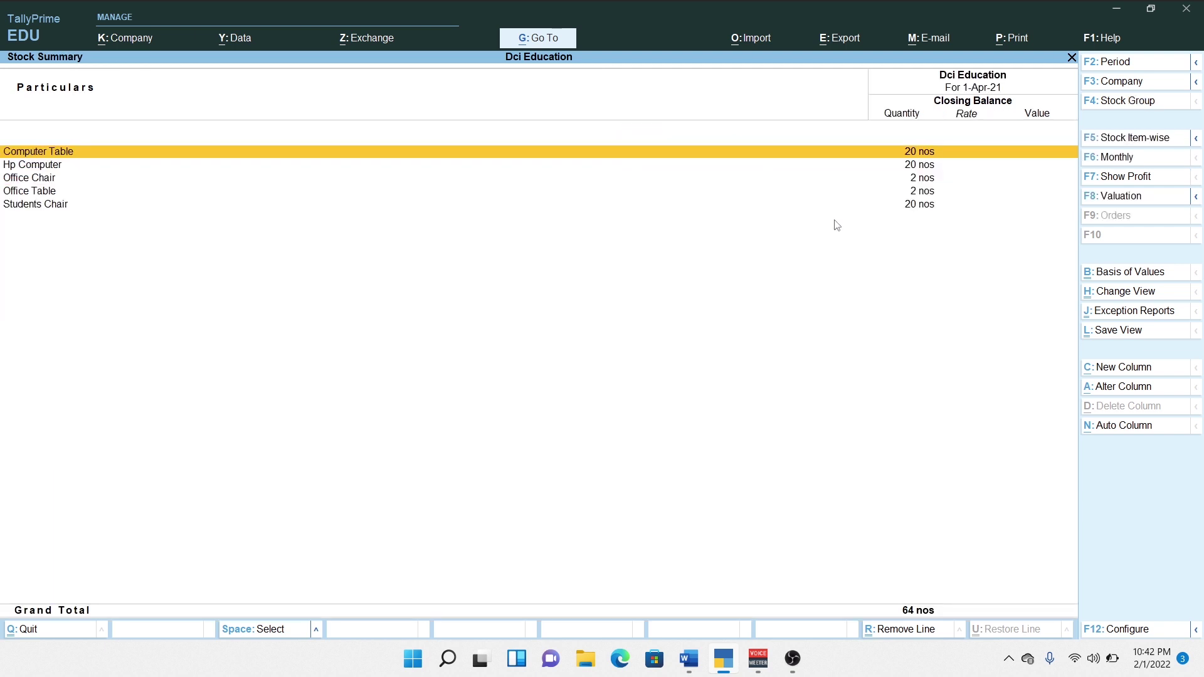
{"action": "key", "text": "Return"}
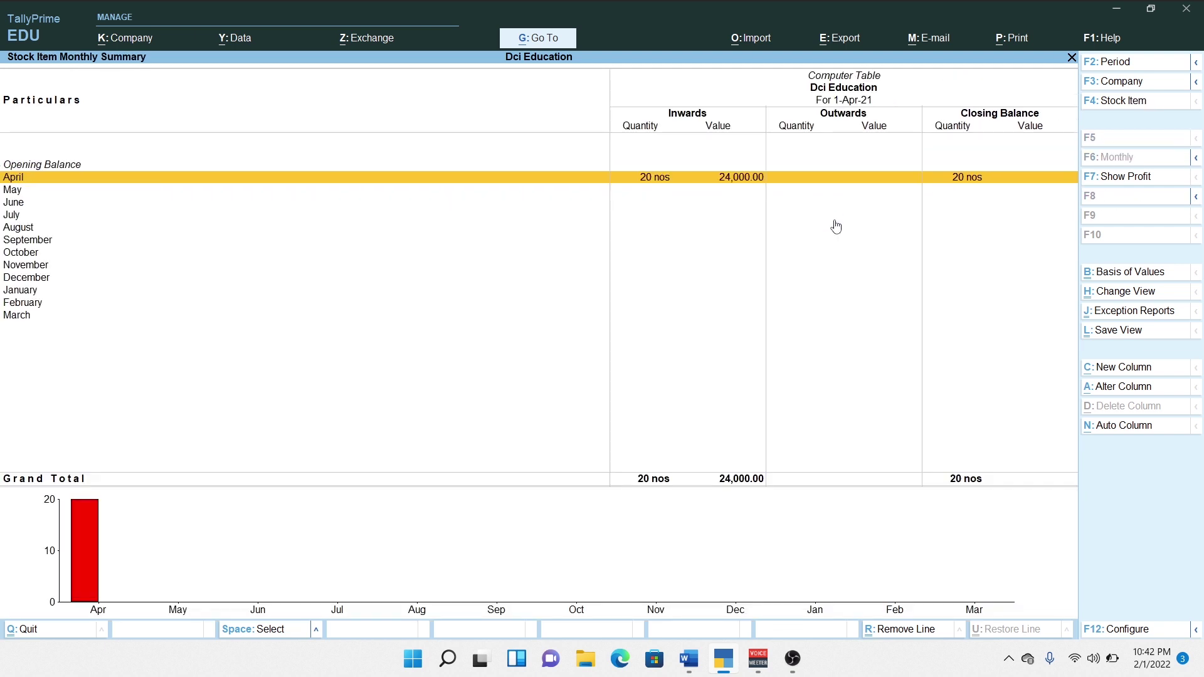
{"action": "key", "text": "Escape"}
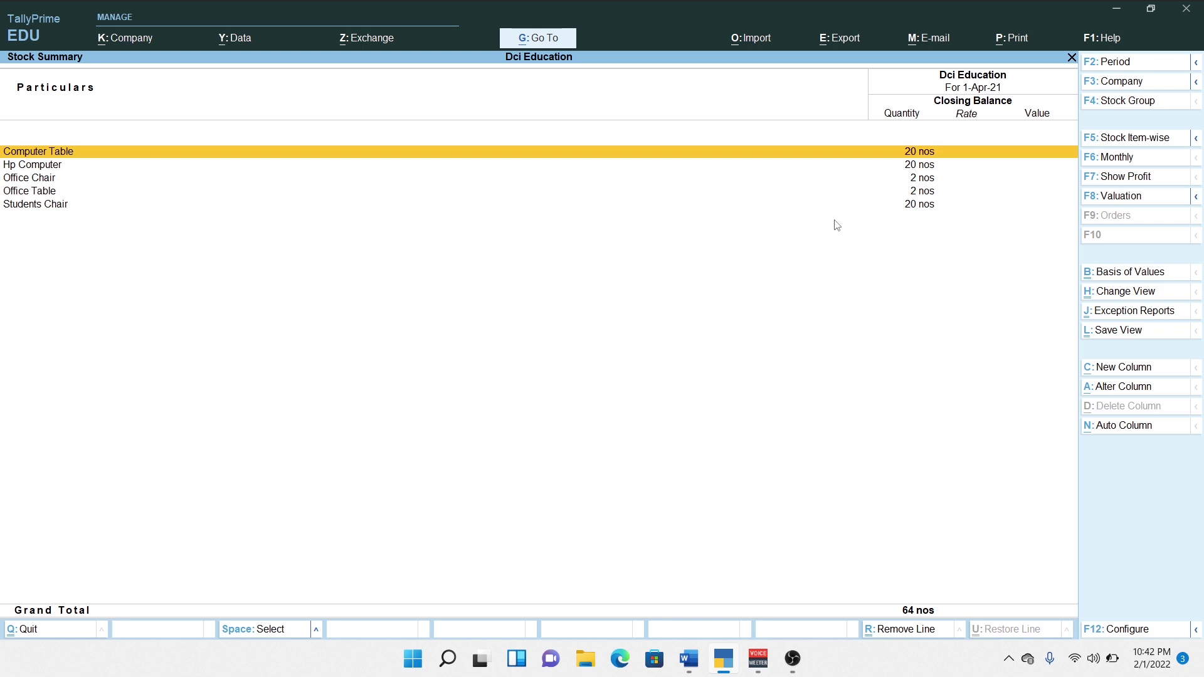
{"action": "key", "text": "Escape"}
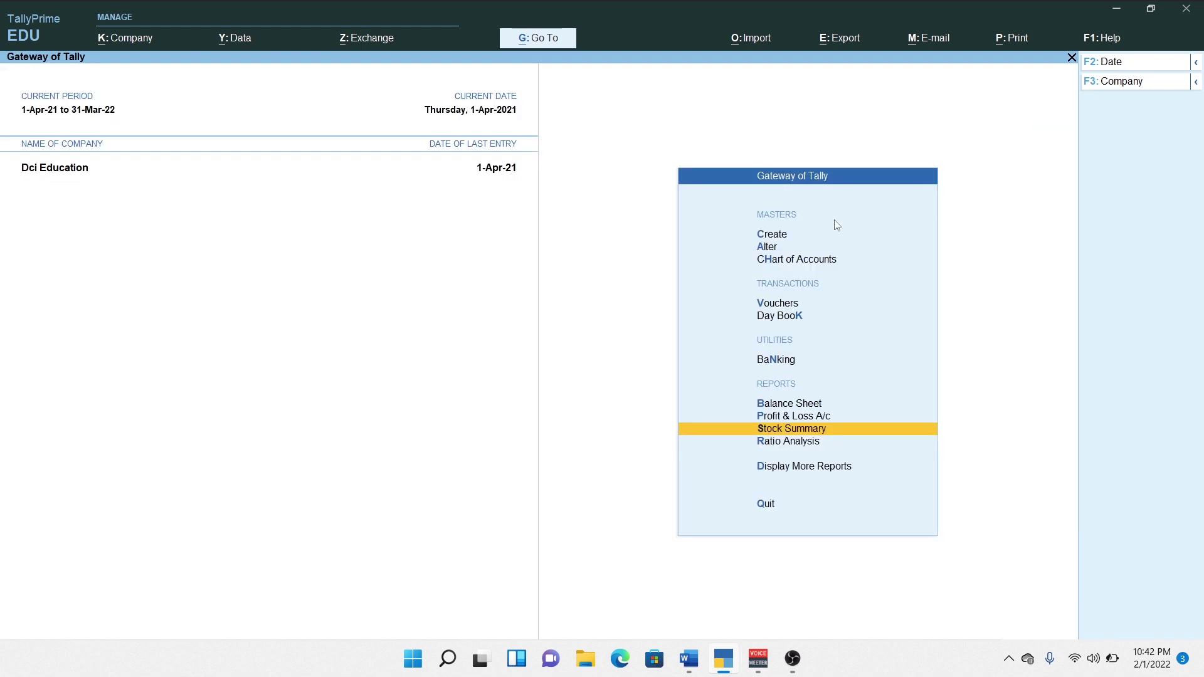
View the Profit & Loss A/c report to examine its stock and profit figures
{"action": "key", "text": "Up"}
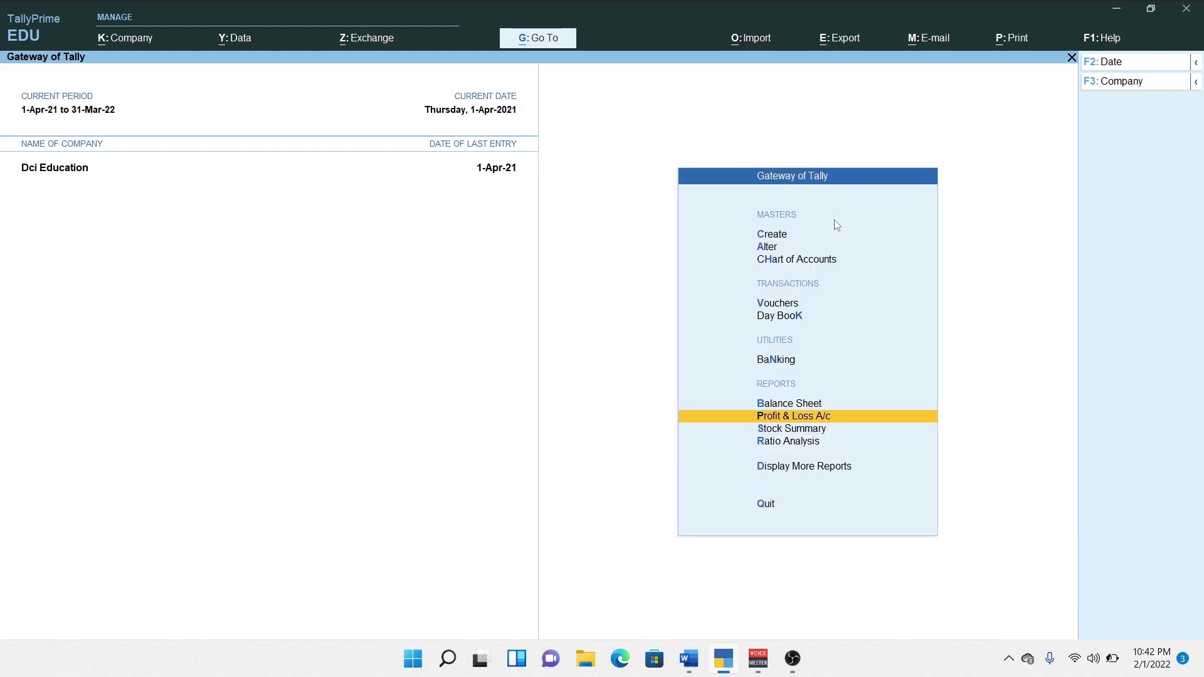
{"action": "left_click", "coordinate": [852, 417]}
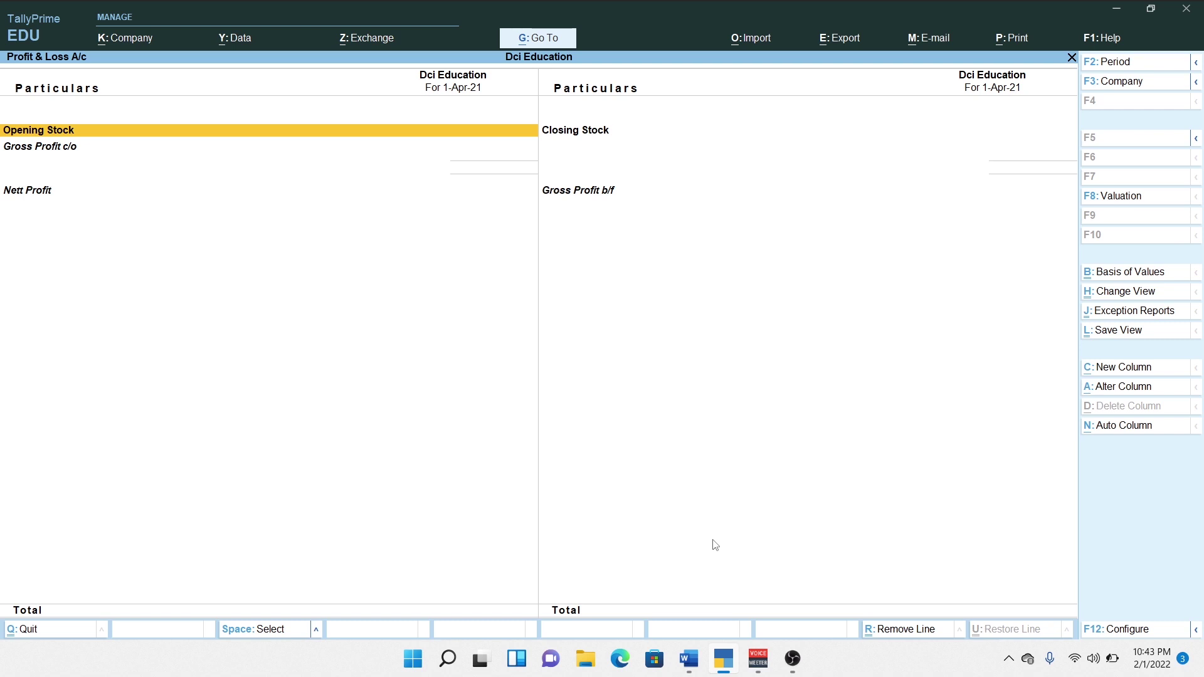
{"action": "mouse_move", "coordinate": [725, 660]}
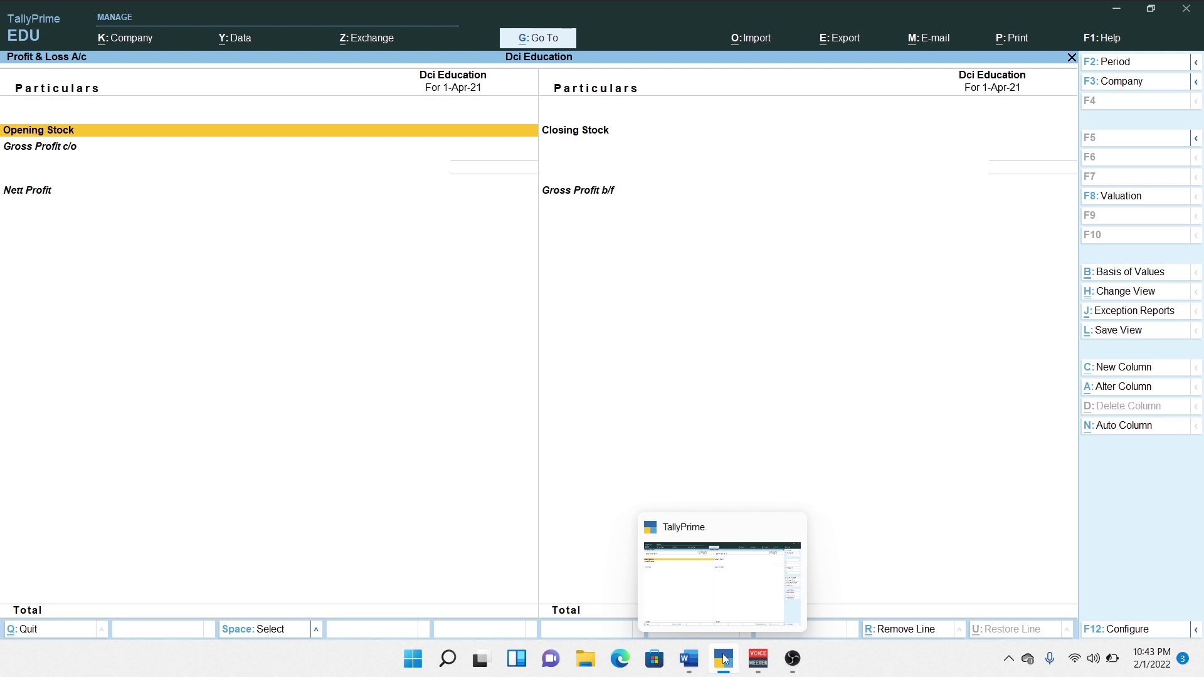